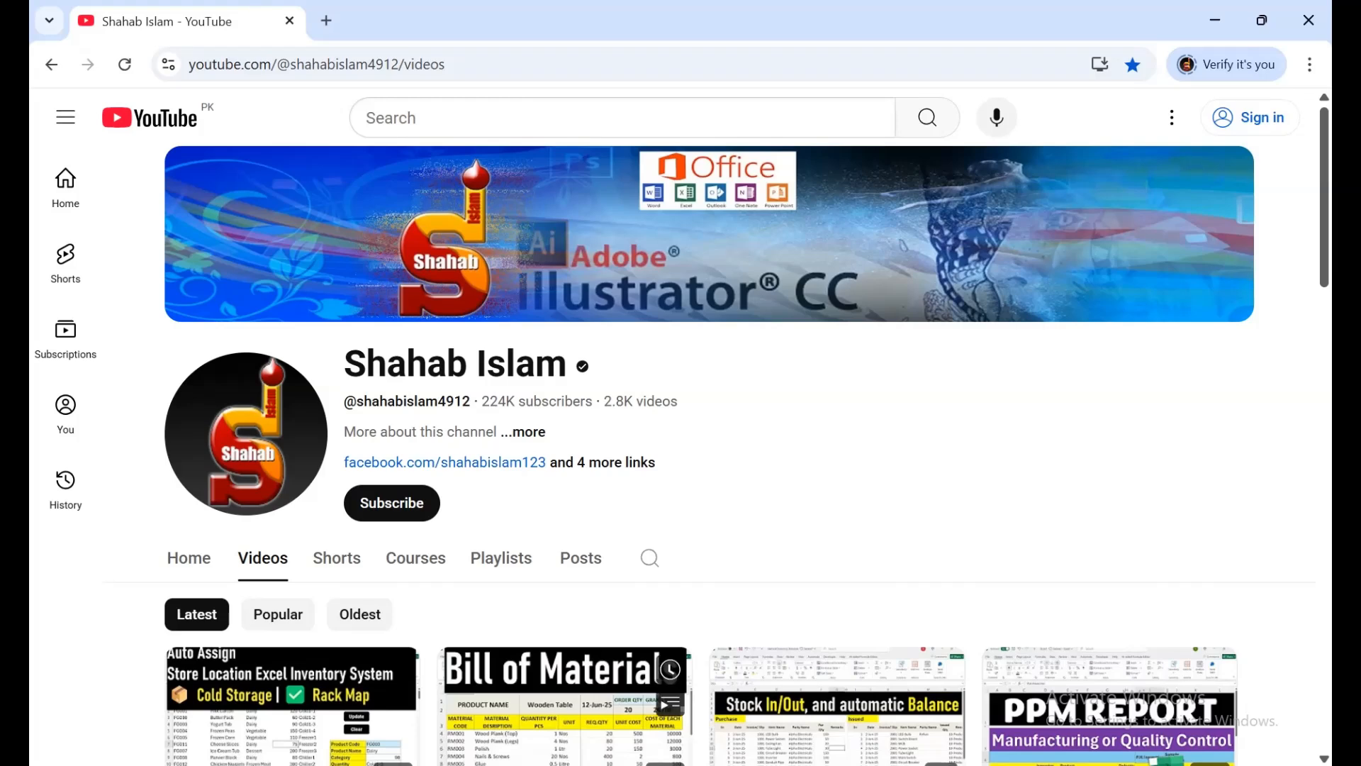
Step: Open Word and create a new blank document
key(super)
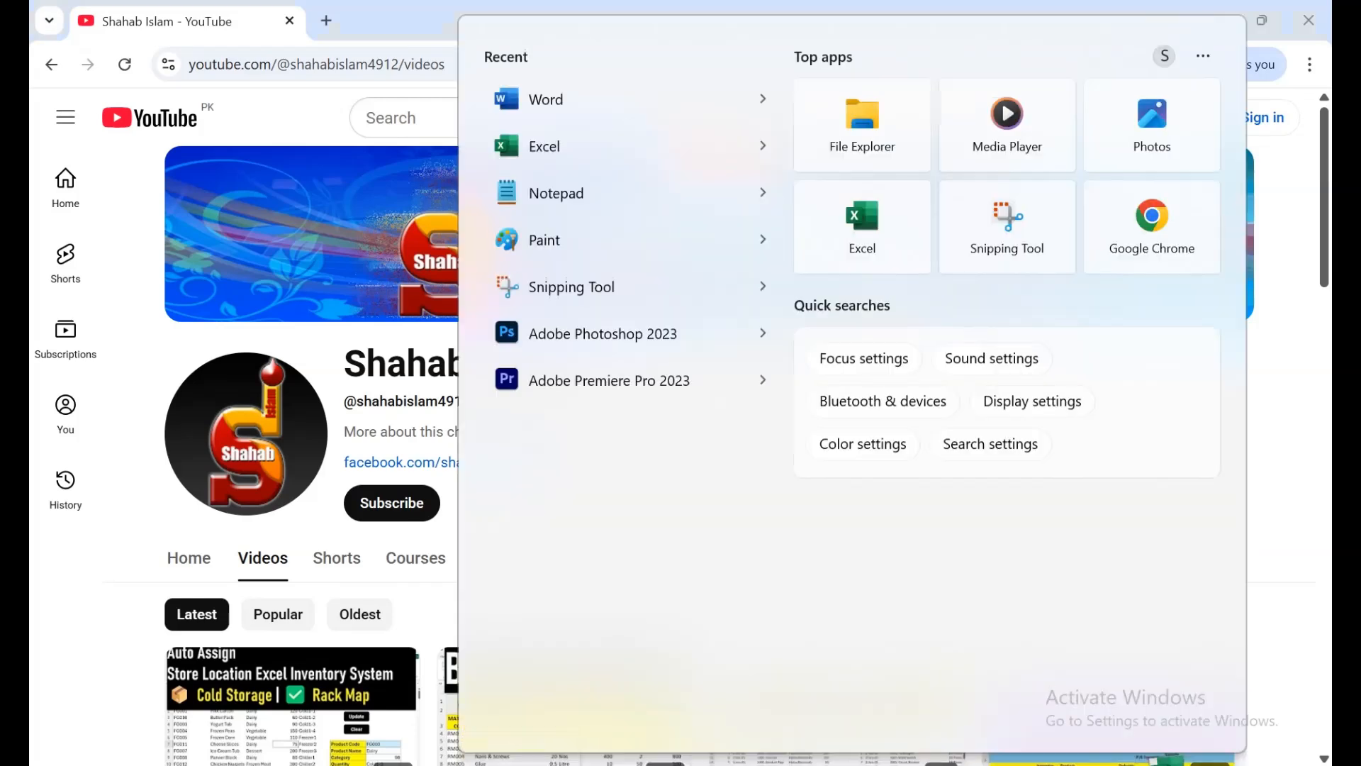
text(w)
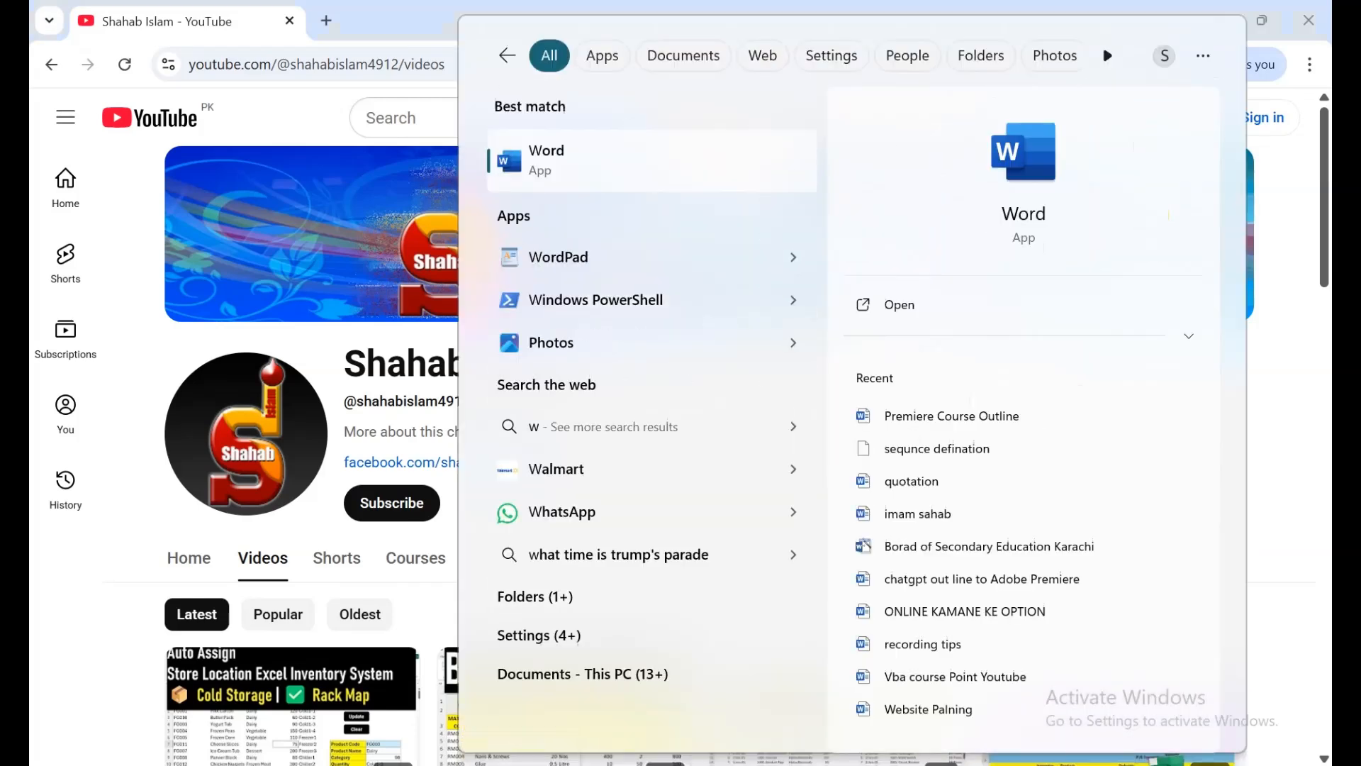
key(Return)
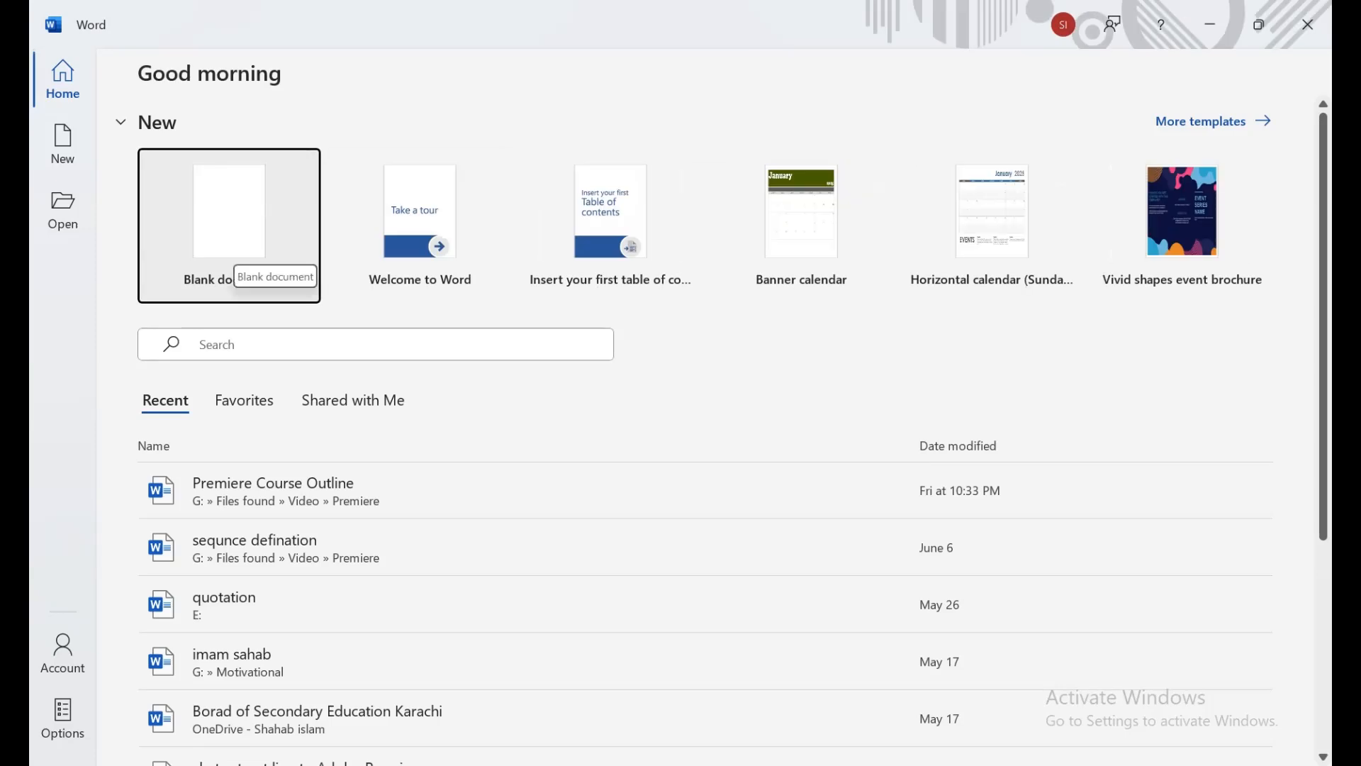
click(230, 252)
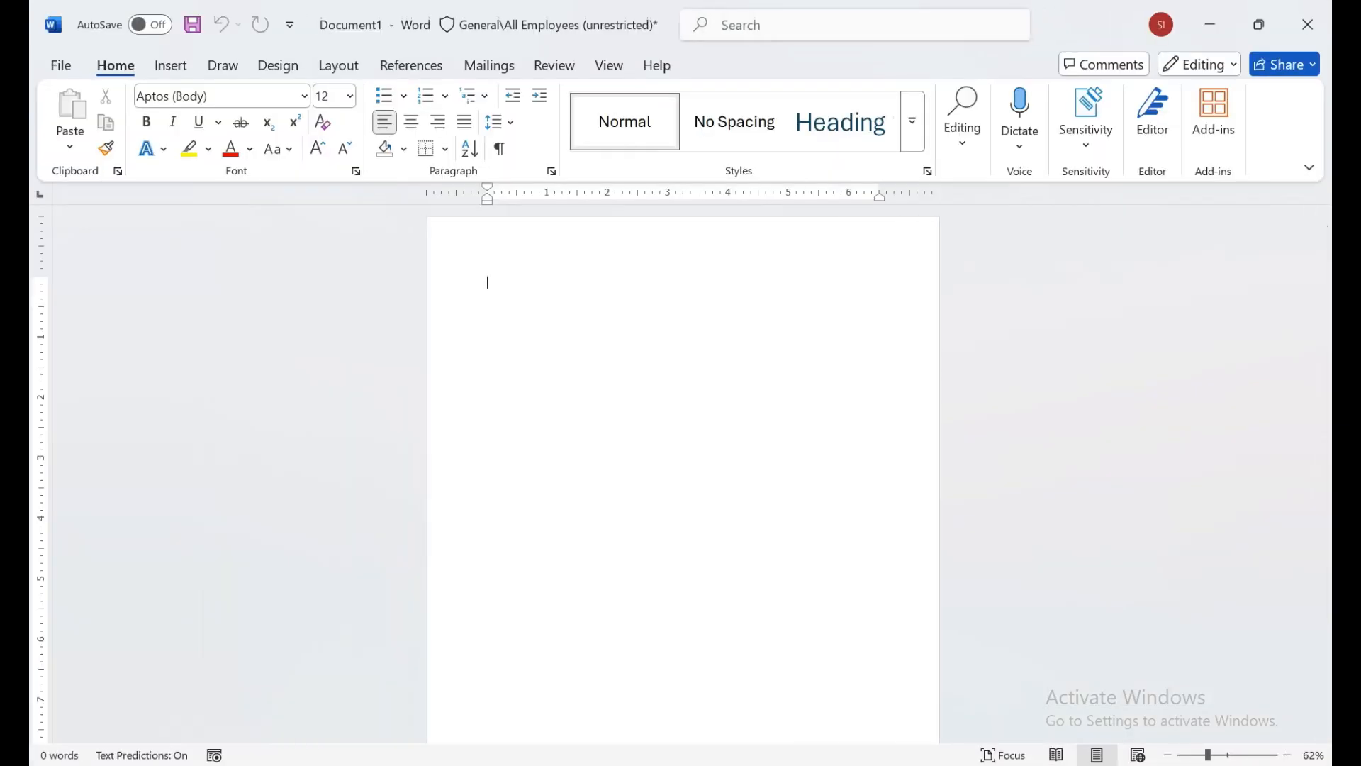
Step: Set the page orientation of the document to Landscape
click(171, 66)
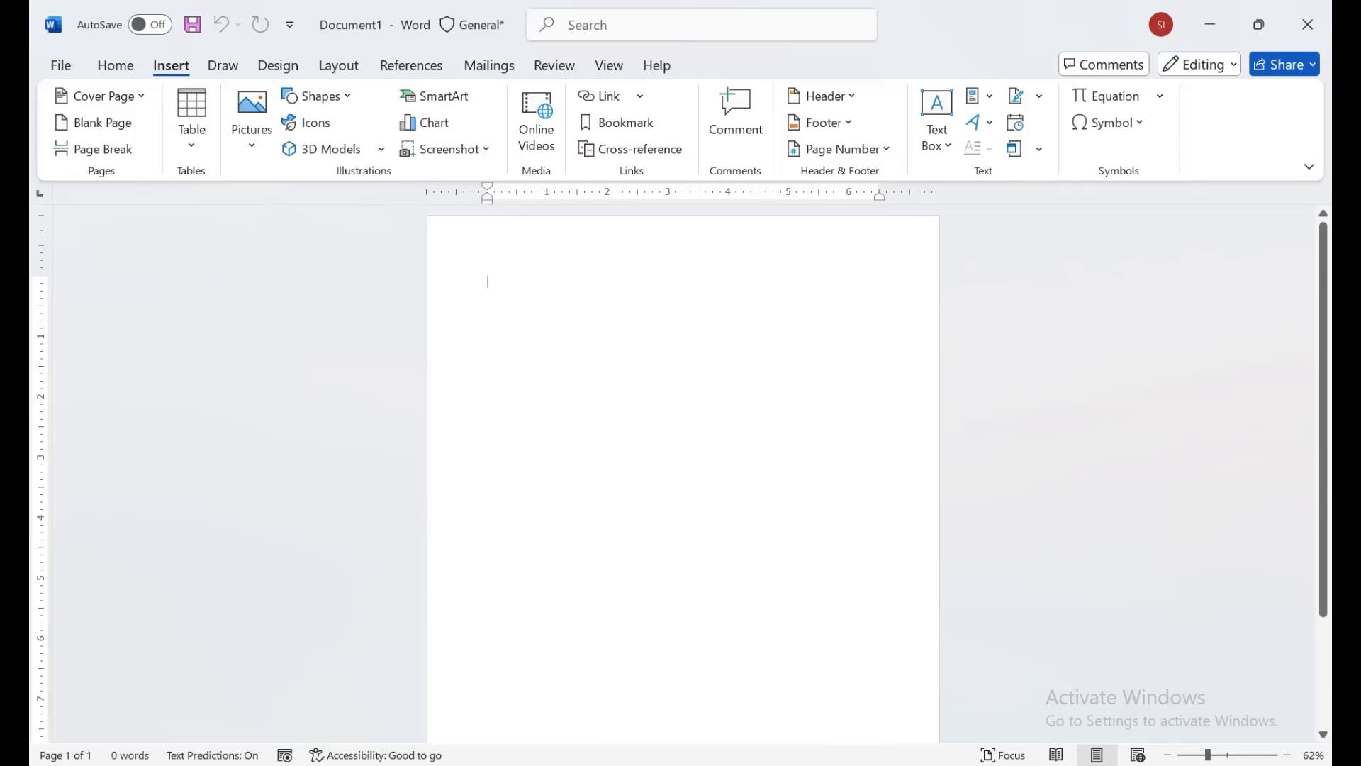
click(339, 66)
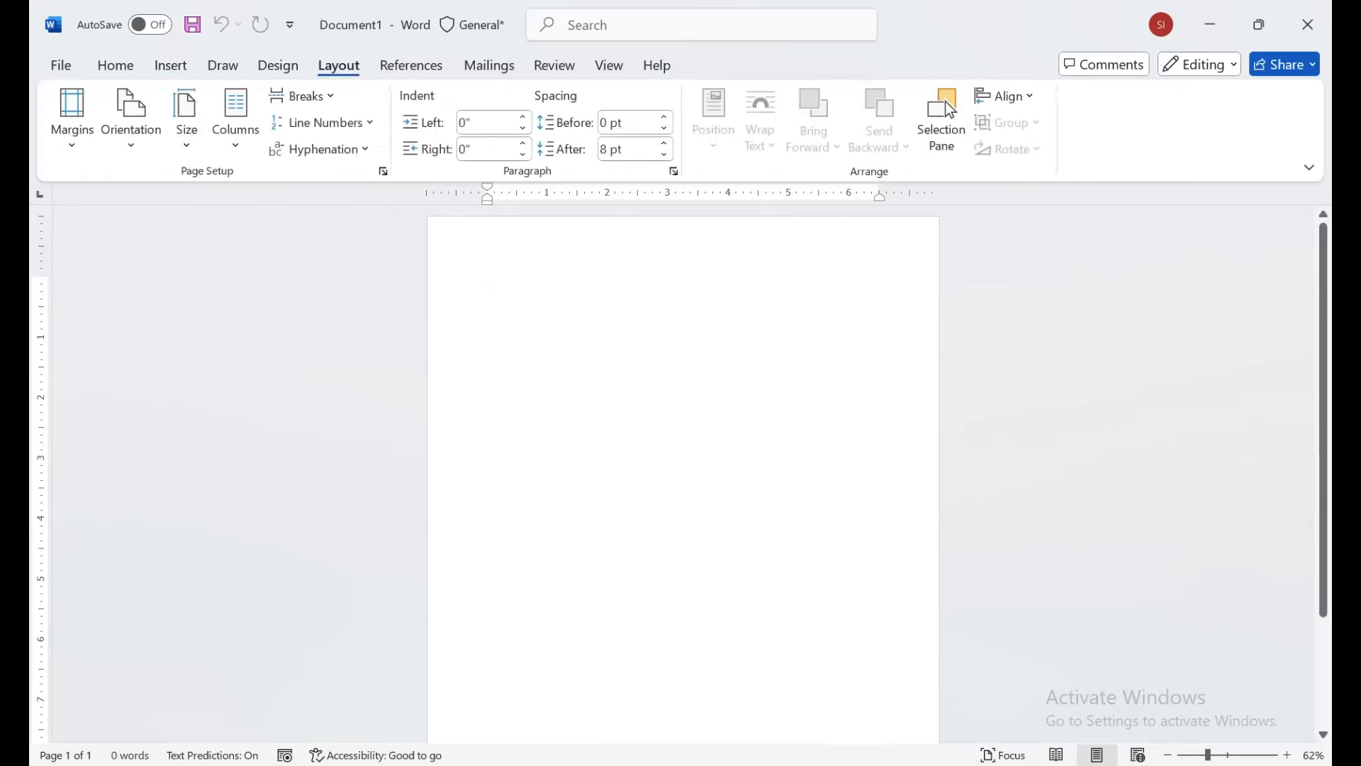
click(131, 128)
click(170, 234)
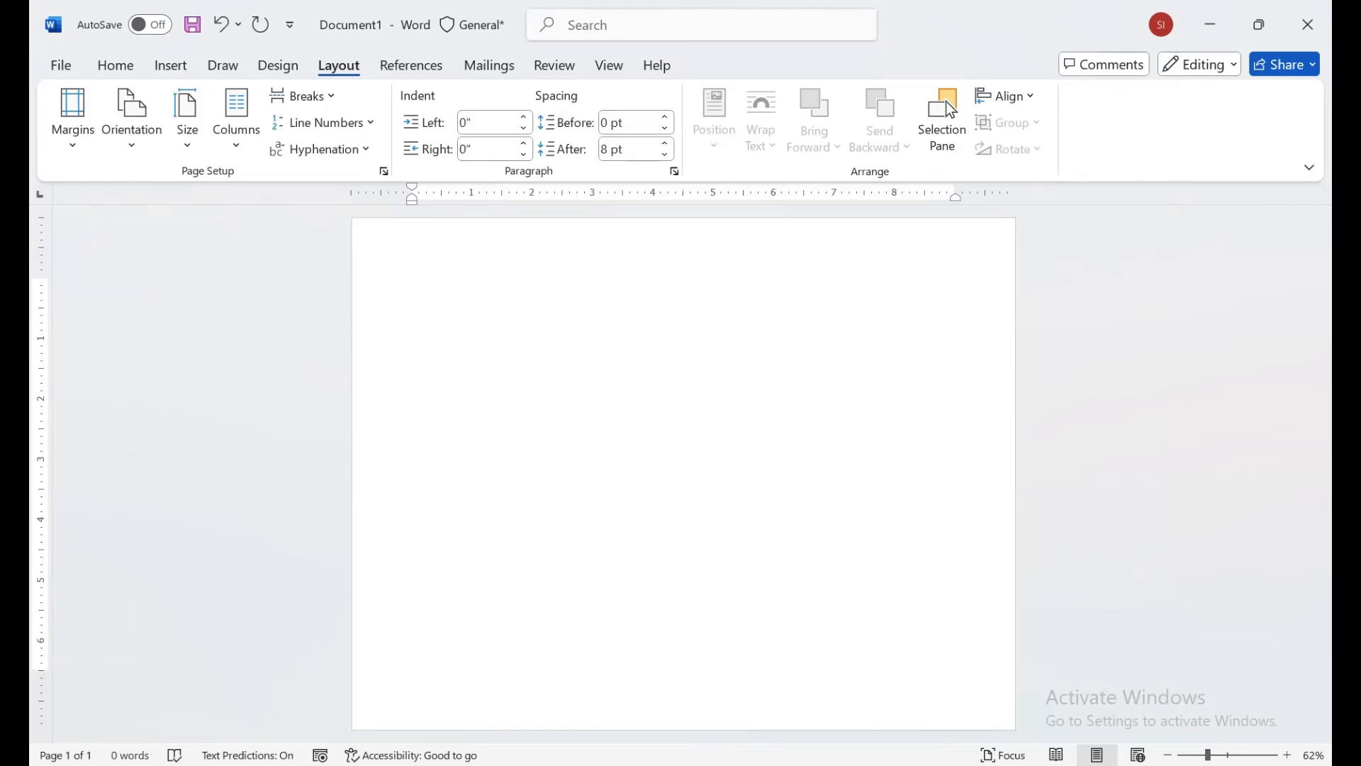
click(132, 124)
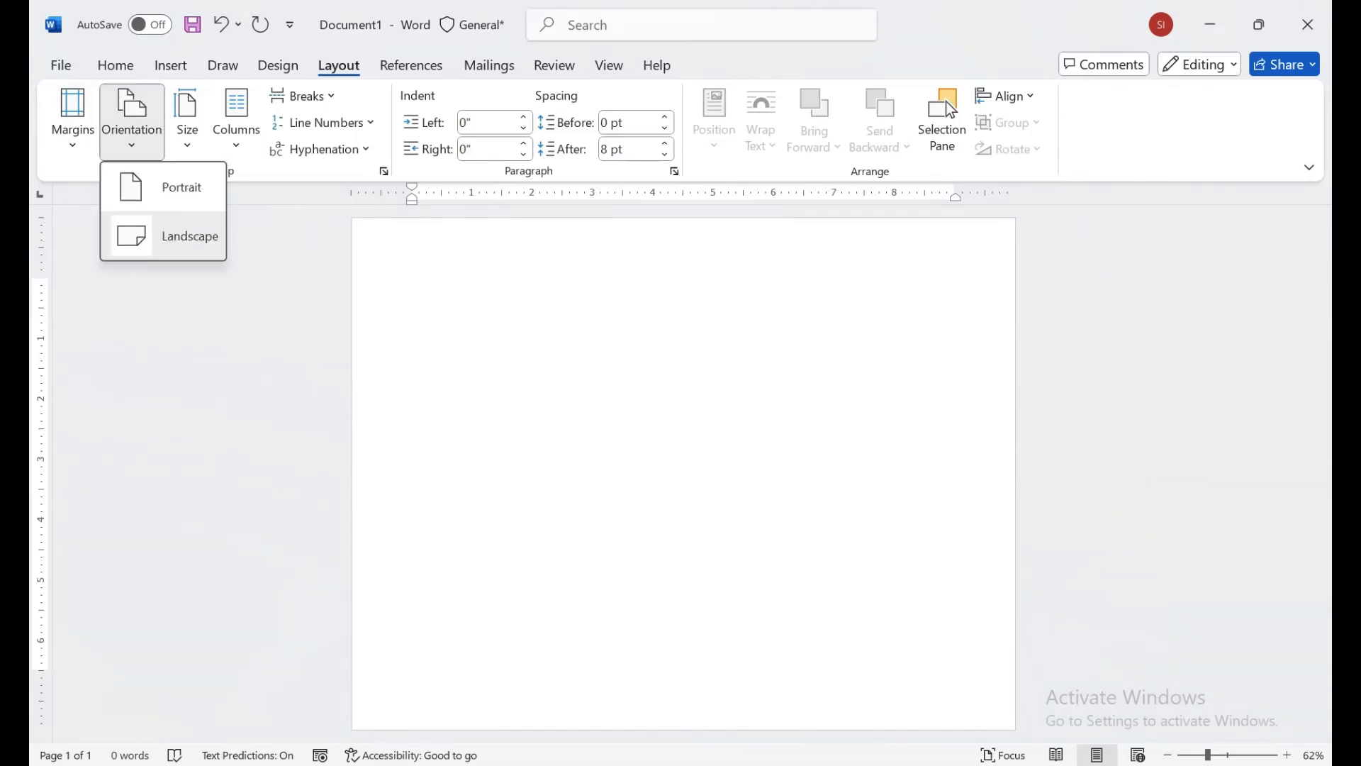
Step: Insert a table with 16 columns and 16 rows on the page, using automatic fixed column width
click(171, 65)
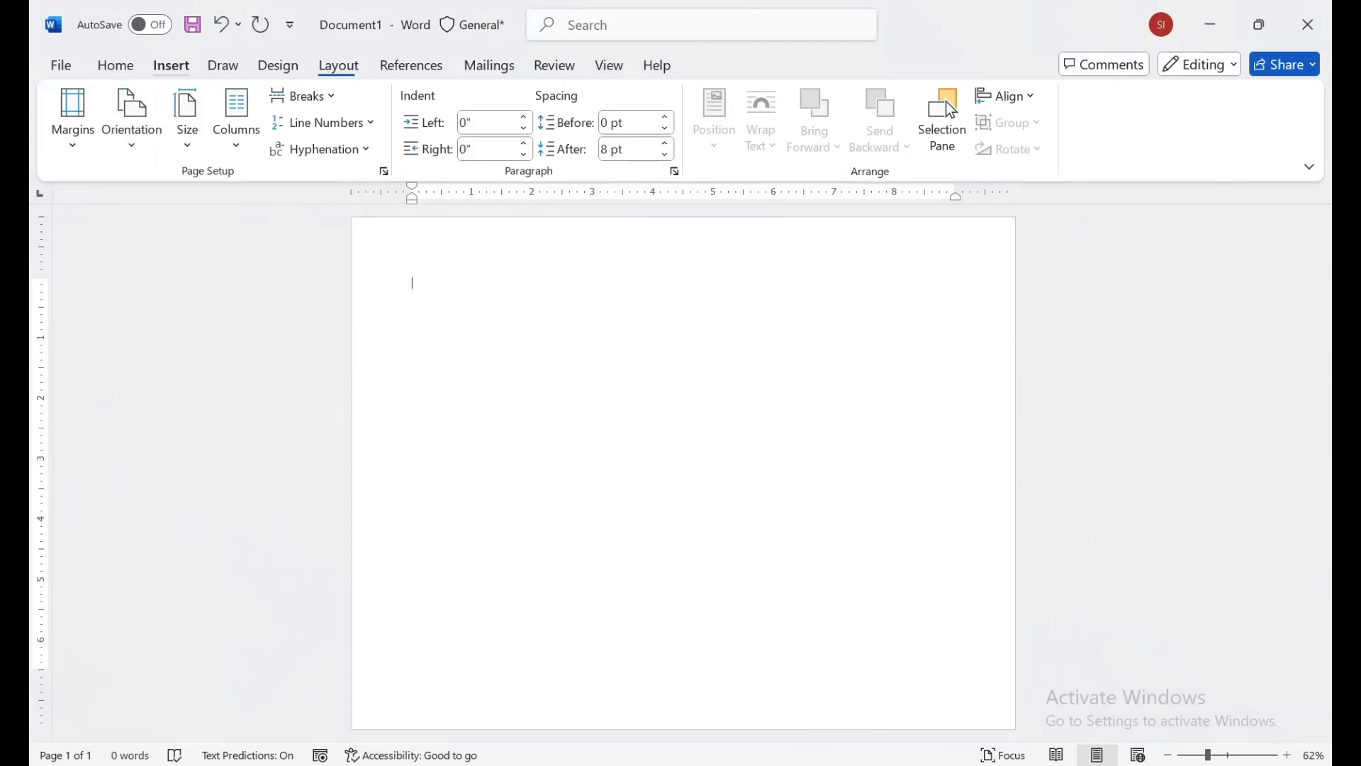
click(191, 126)
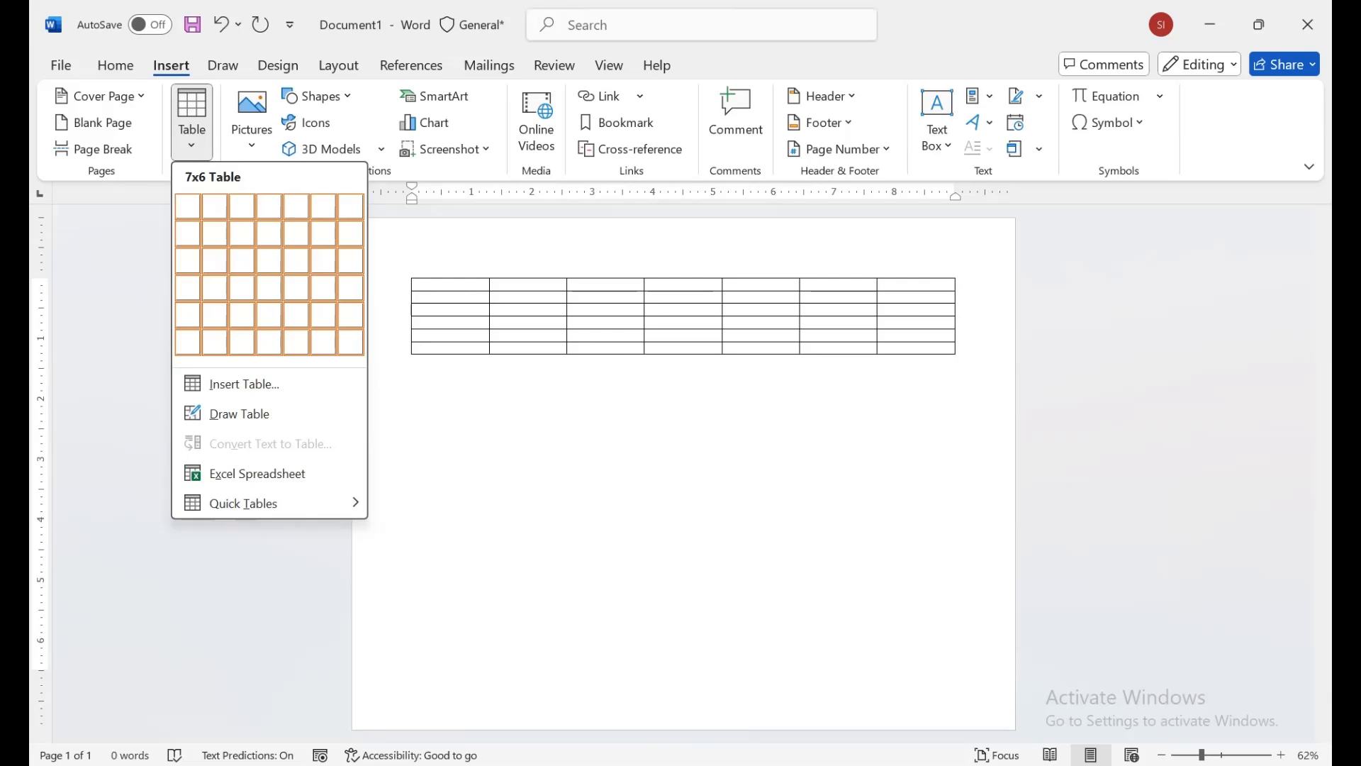
key(Escape)
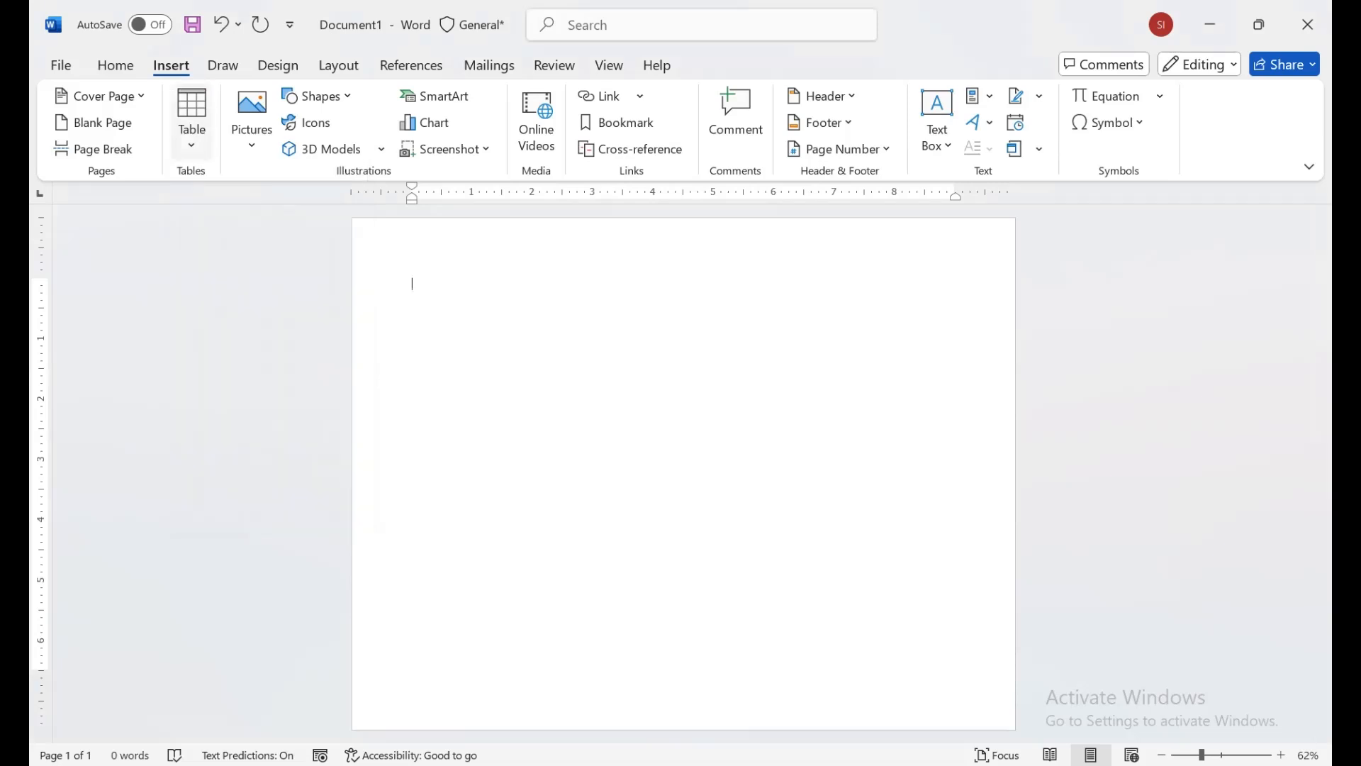
click(191, 129)
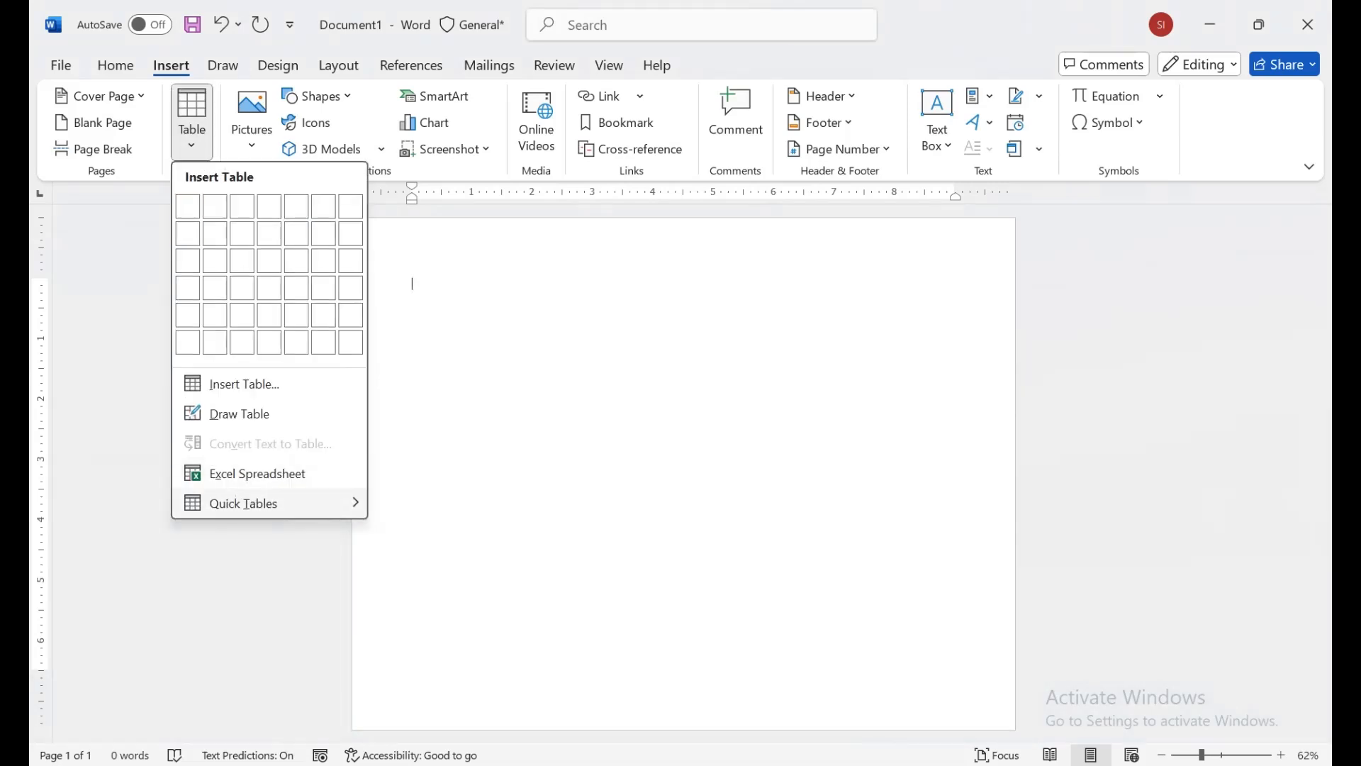
mouse_move(243, 503)
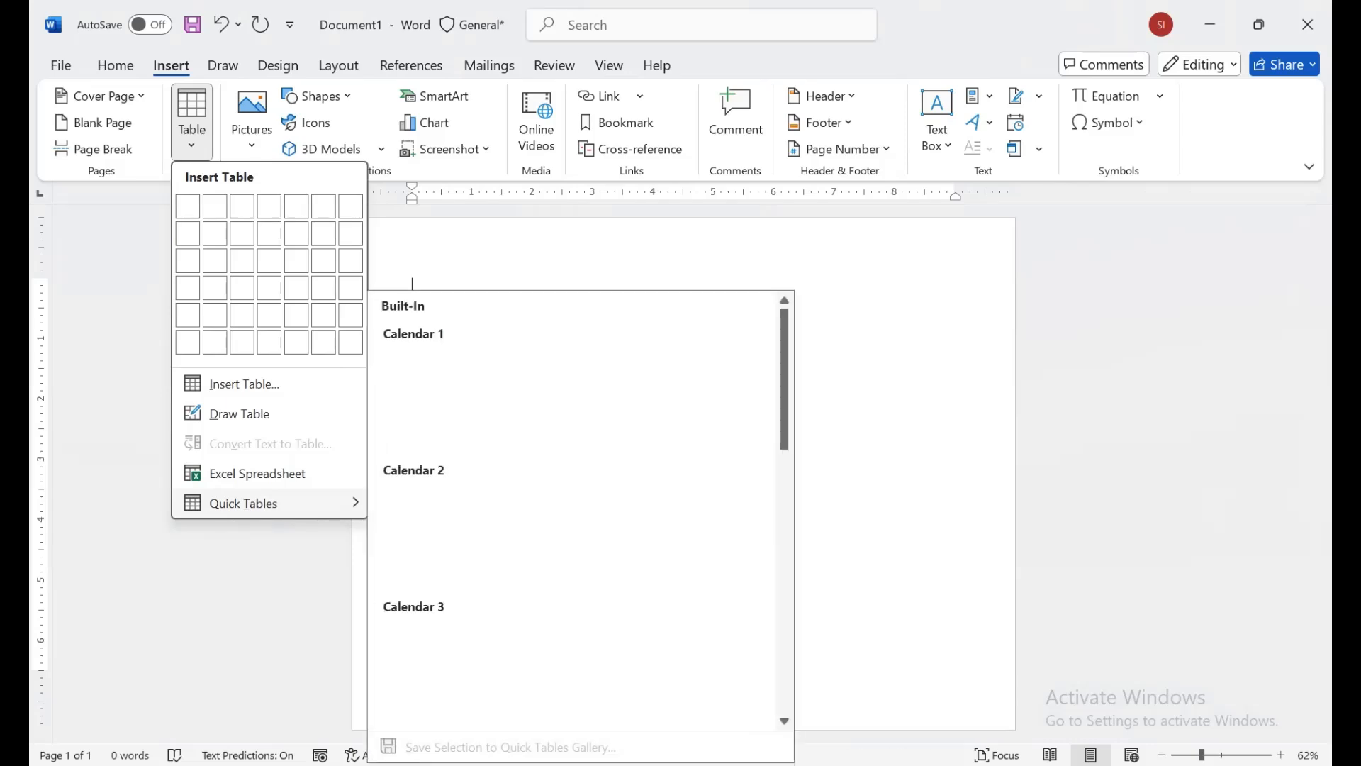
click(245, 384)
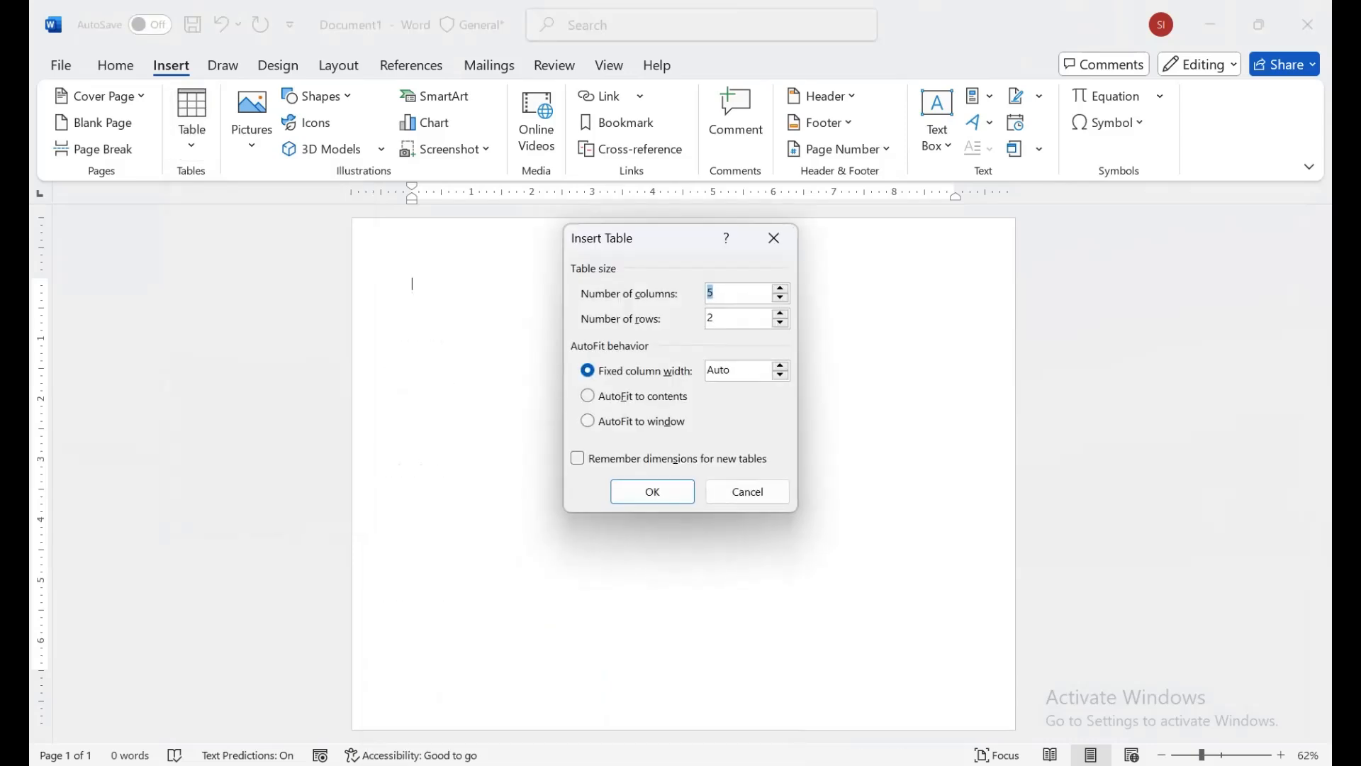
click(780, 288)
click(780, 297)
click(779, 323)
click(780, 314)
click(780, 323)
click(652, 492)
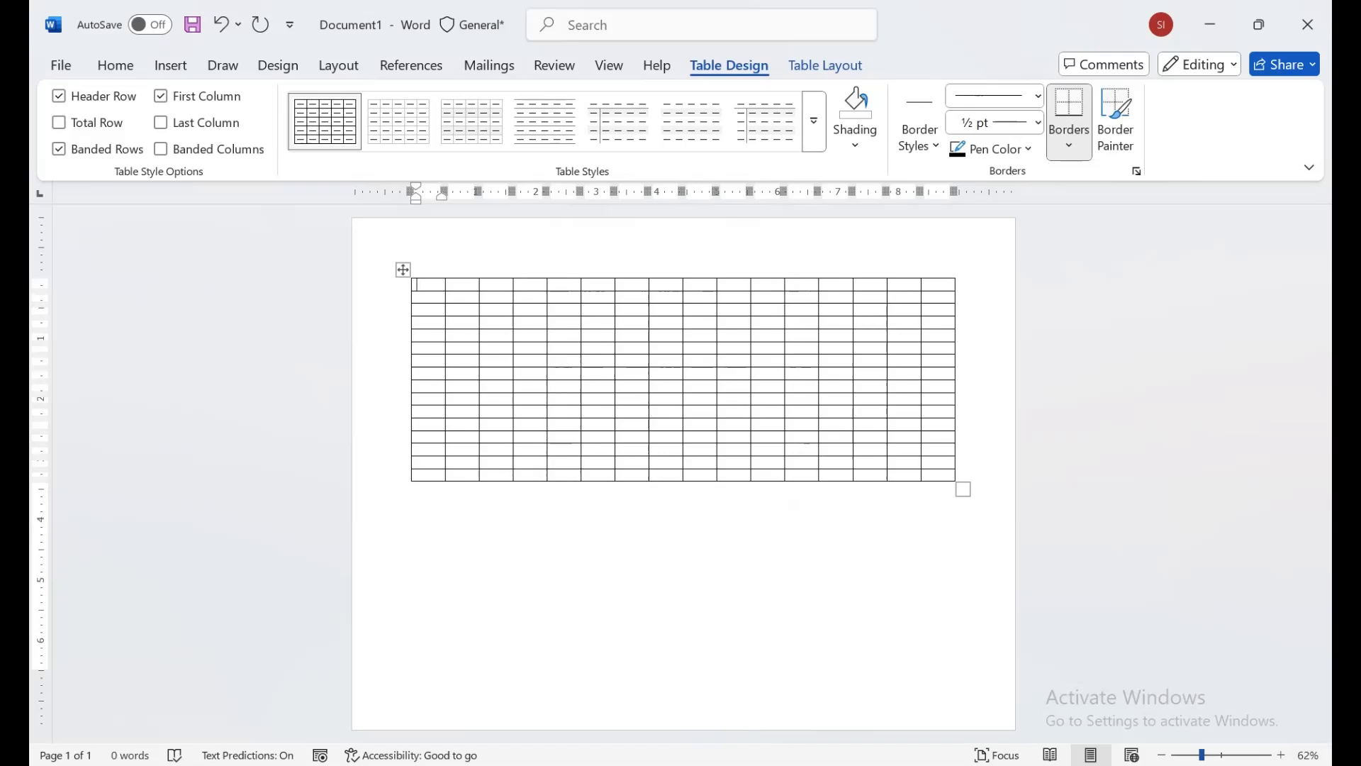
Step: Increase the height of the table's first row to about 0.7 inch
drag(1203, 755, 1219, 755)
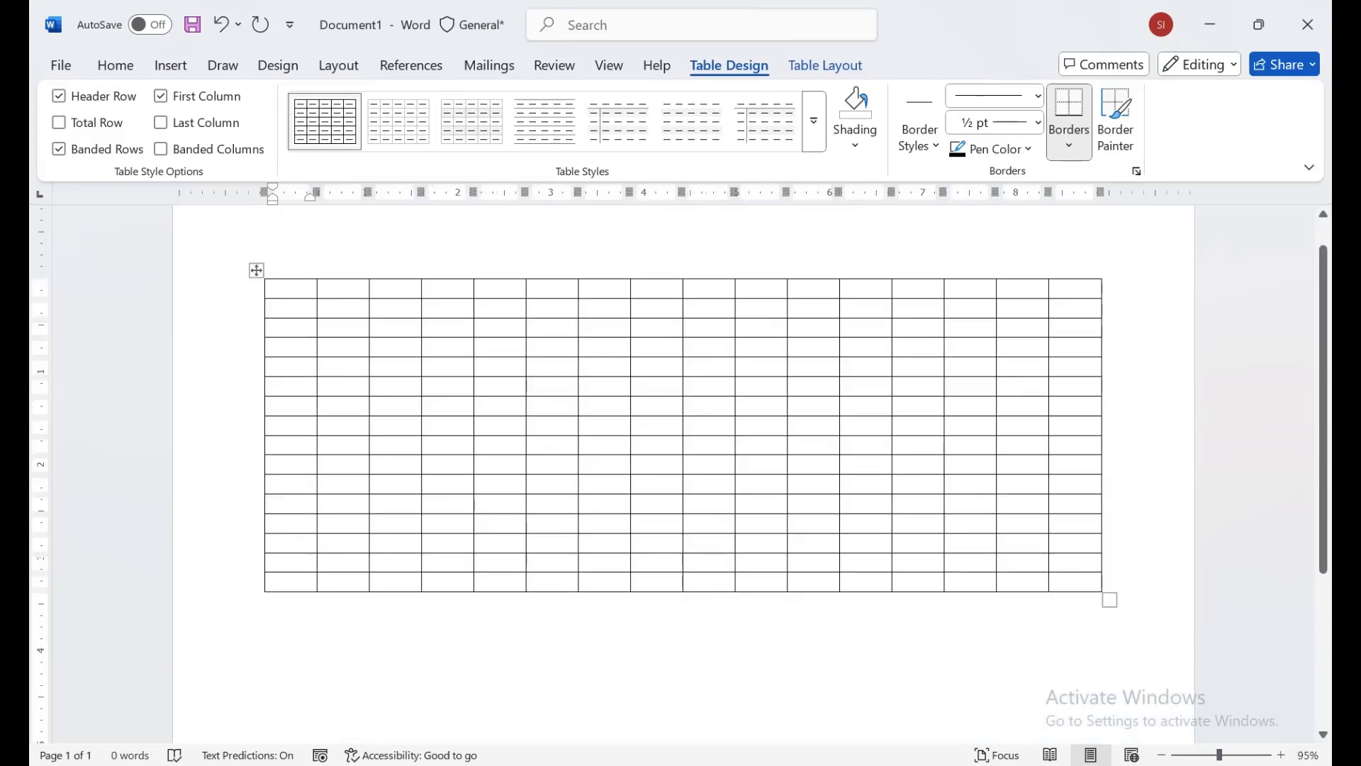
drag(1323, 409, 1323, 387)
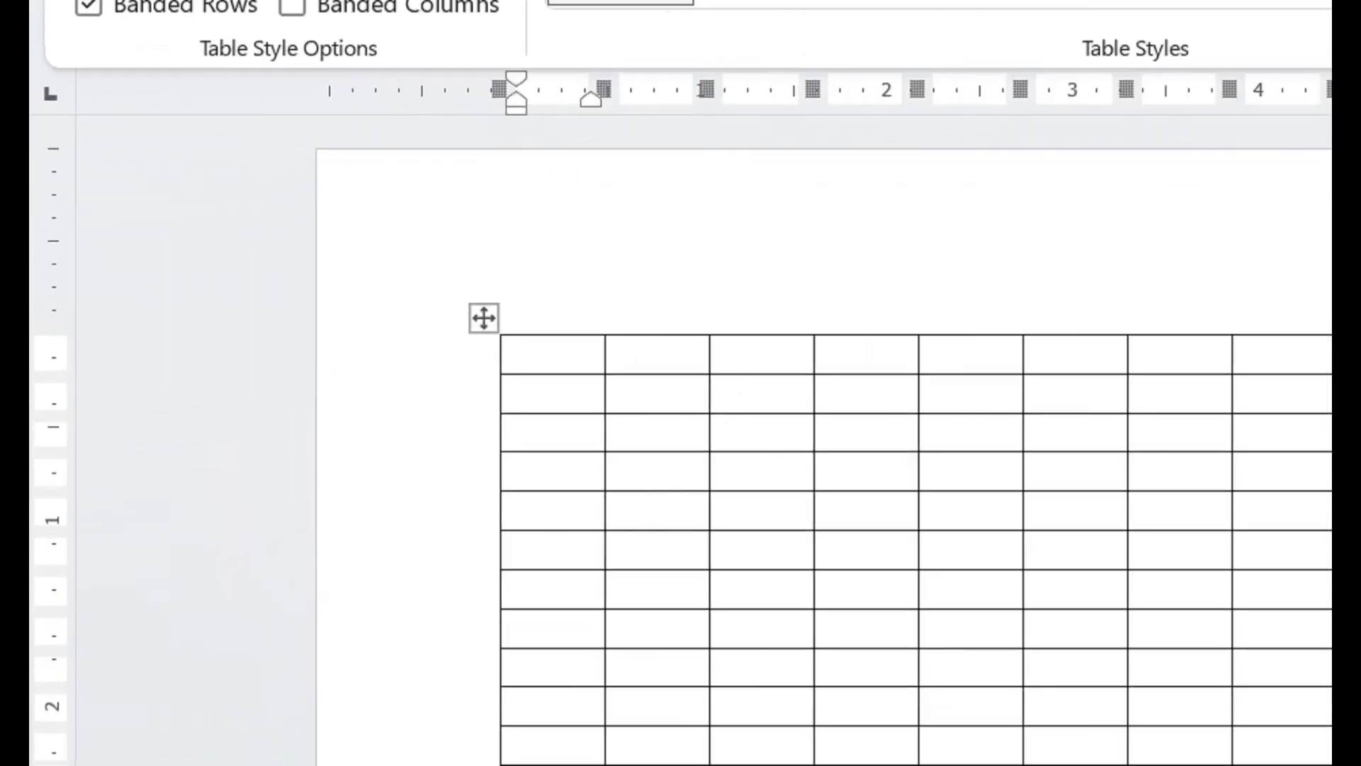
drag(553, 373, 553, 456)
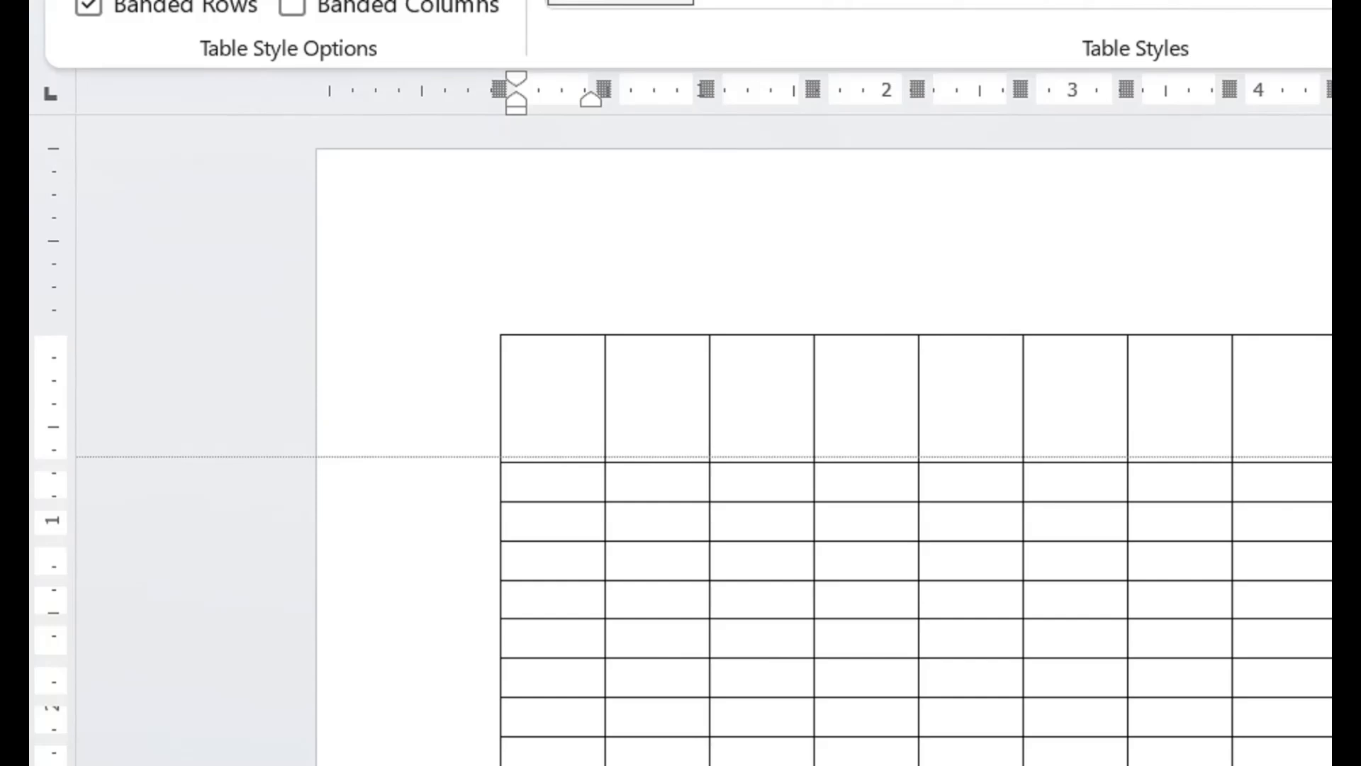
drag(553, 456, 553, 457)
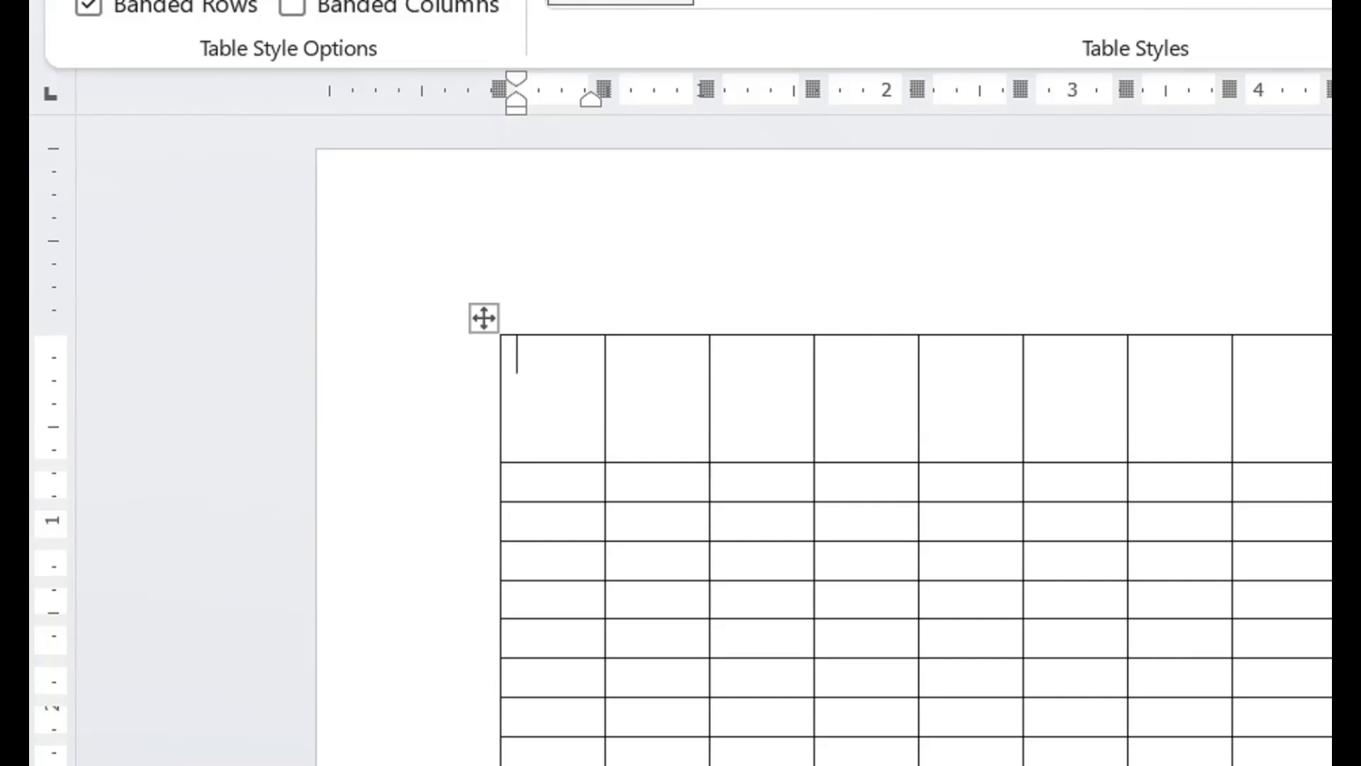
Step: Widen the table's first column to about 1.25 inches, moving the neighbouring column borders outward to make room
drag(605, 397, 674, 397)
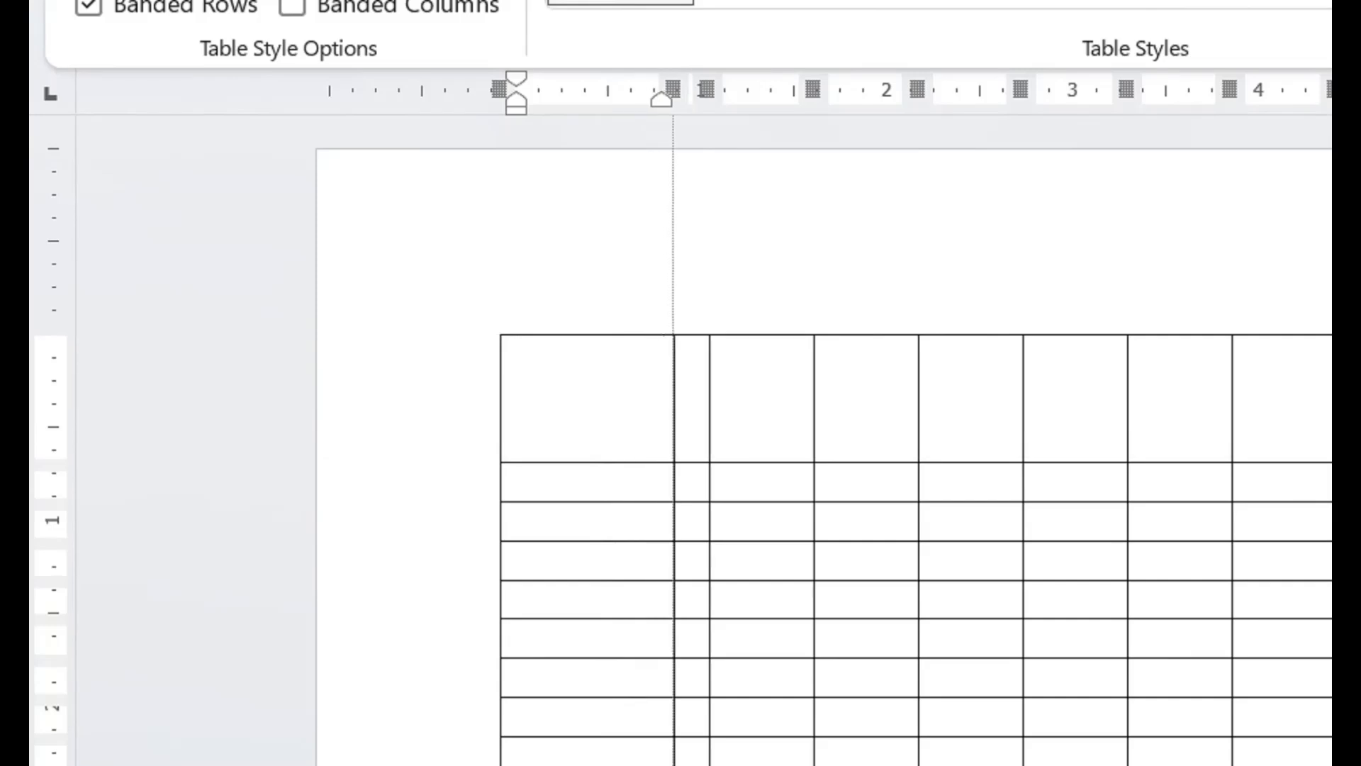
drag(674, 397, 674, 397)
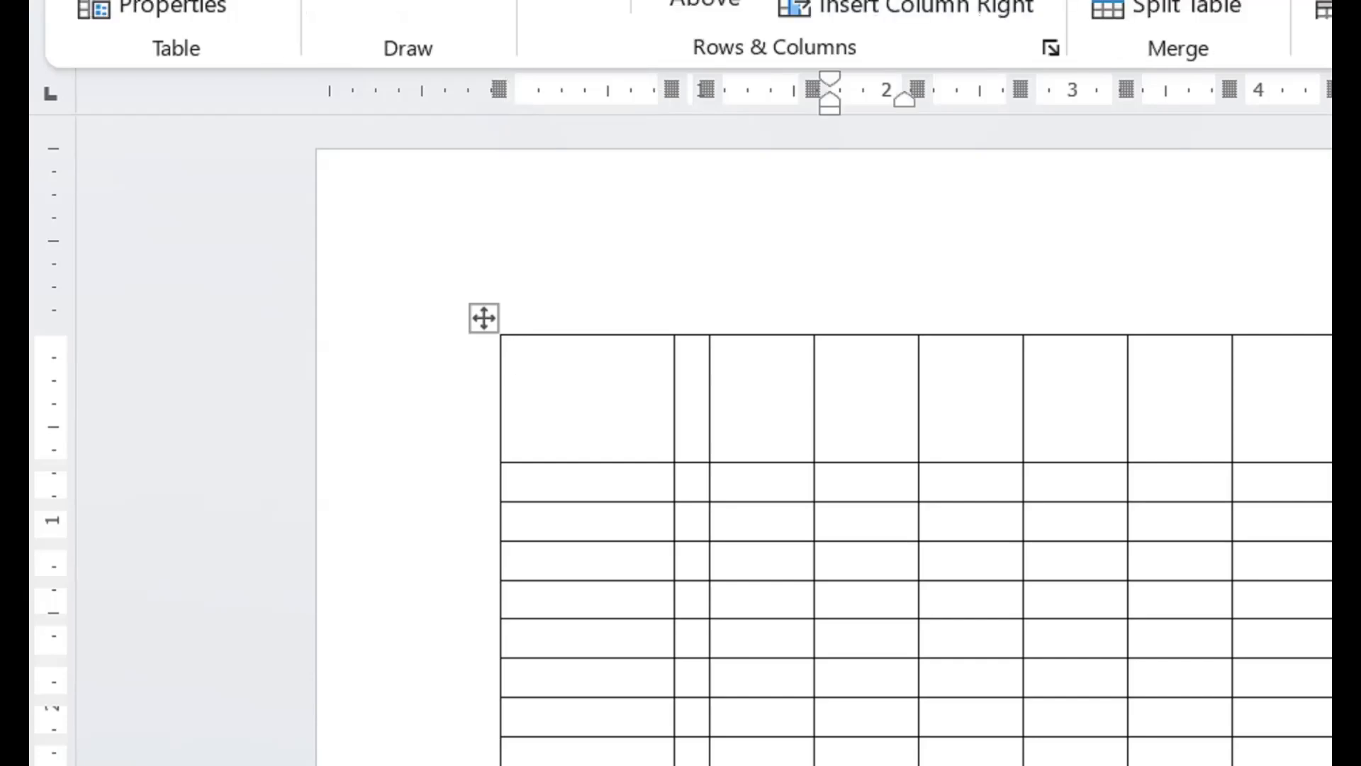
click(517, 355)
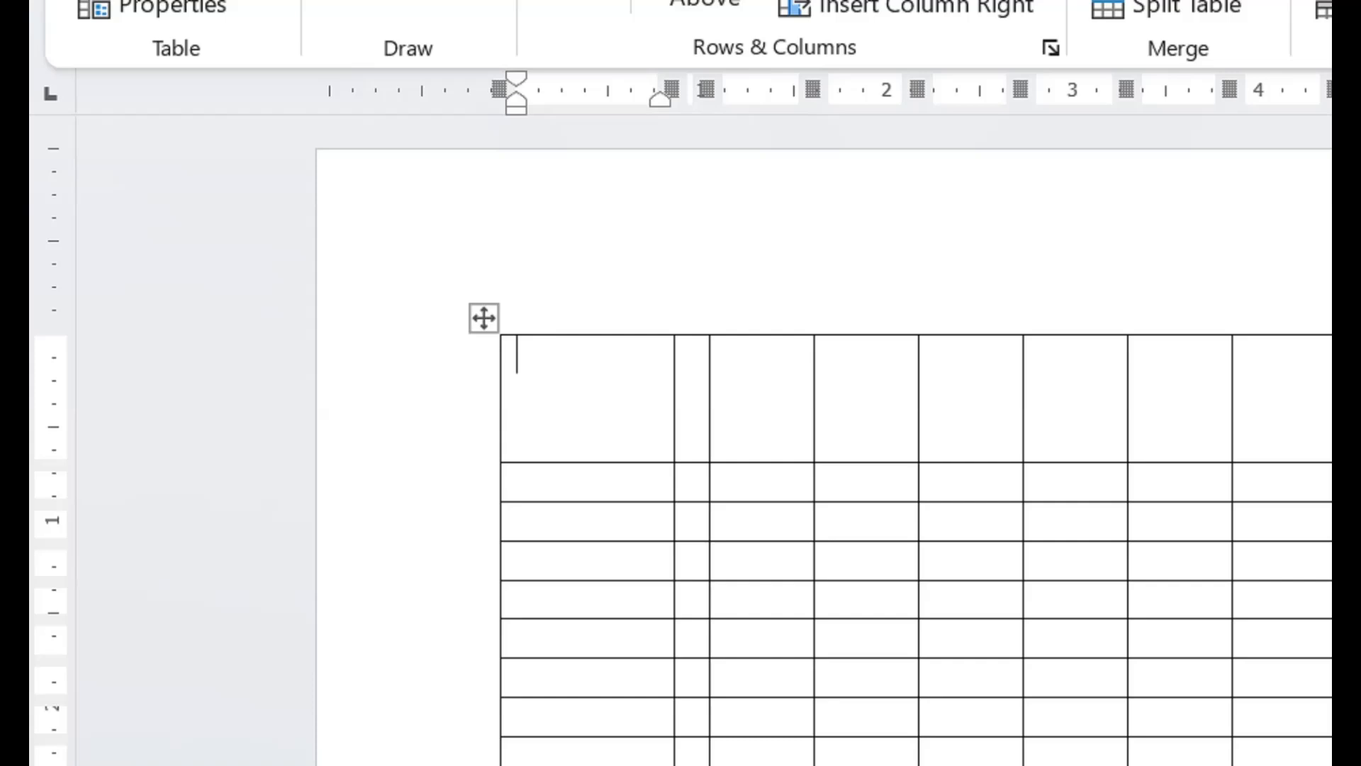
drag(709, 397, 768, 397)
click(691, 354)
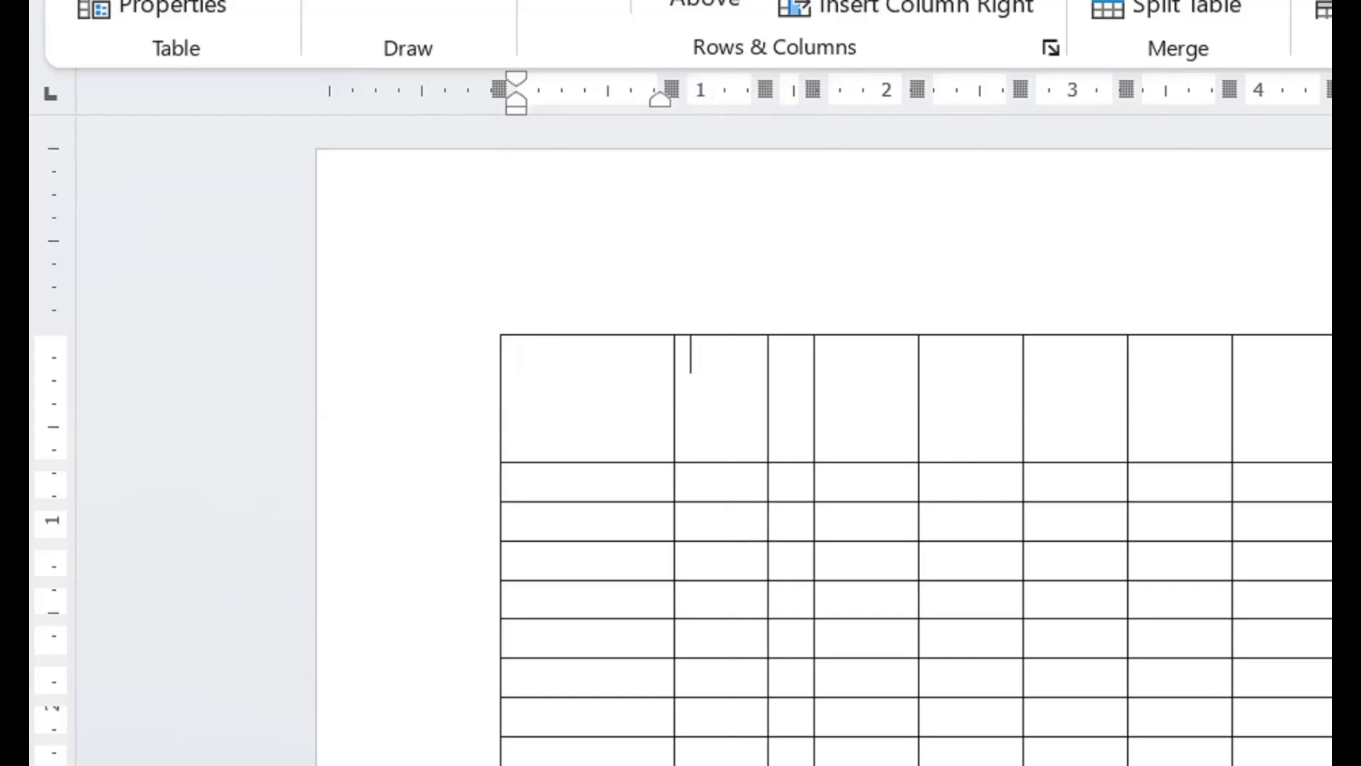
drag(674, 397, 885, 397)
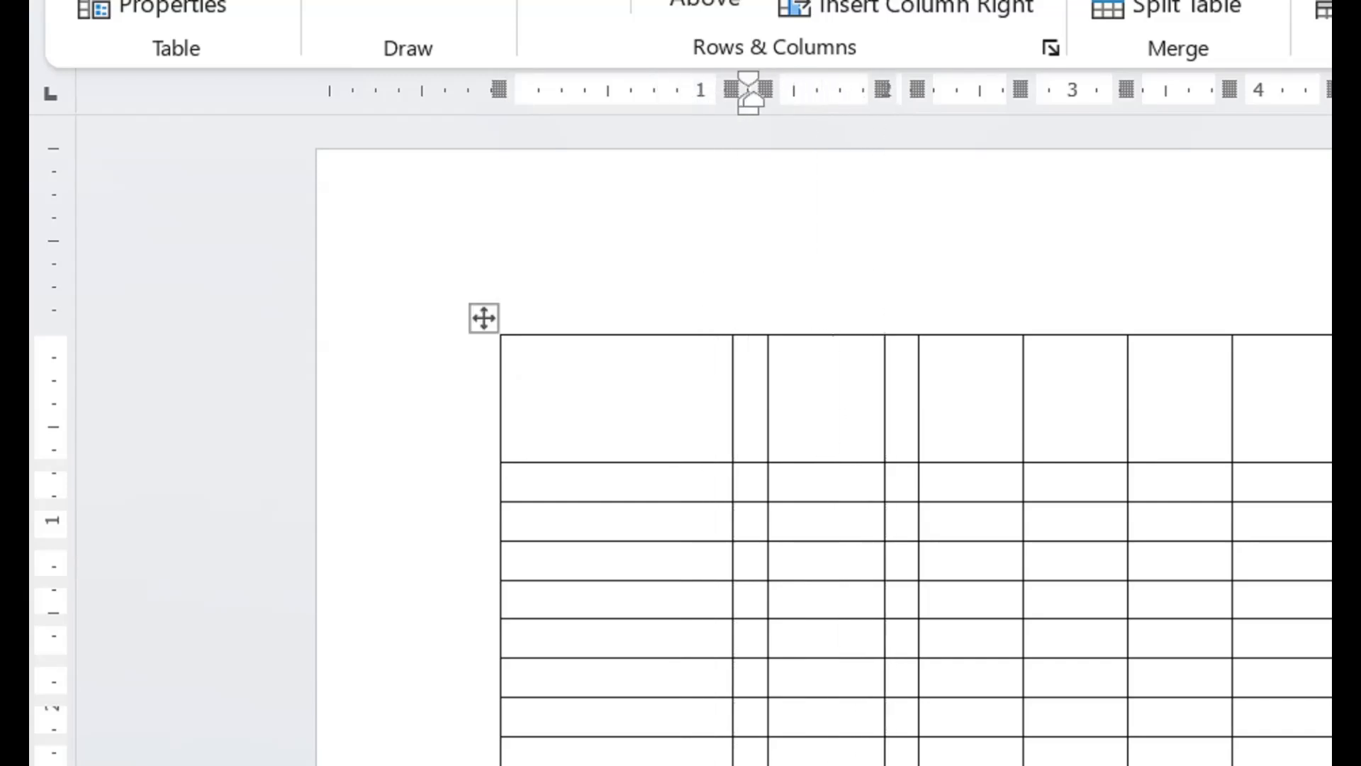
click(773, 383)
drag(752, 354, 787, 354)
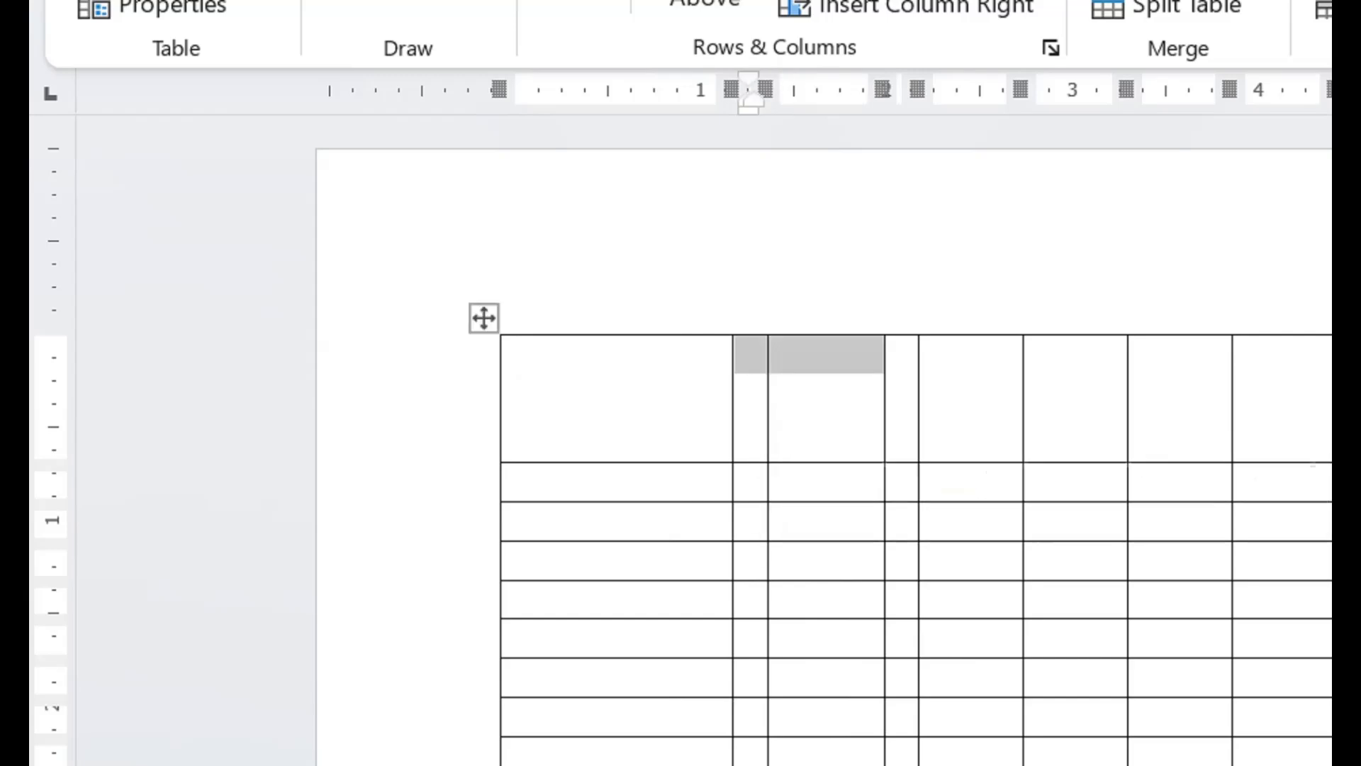
drag(768, 425, 849, 426)
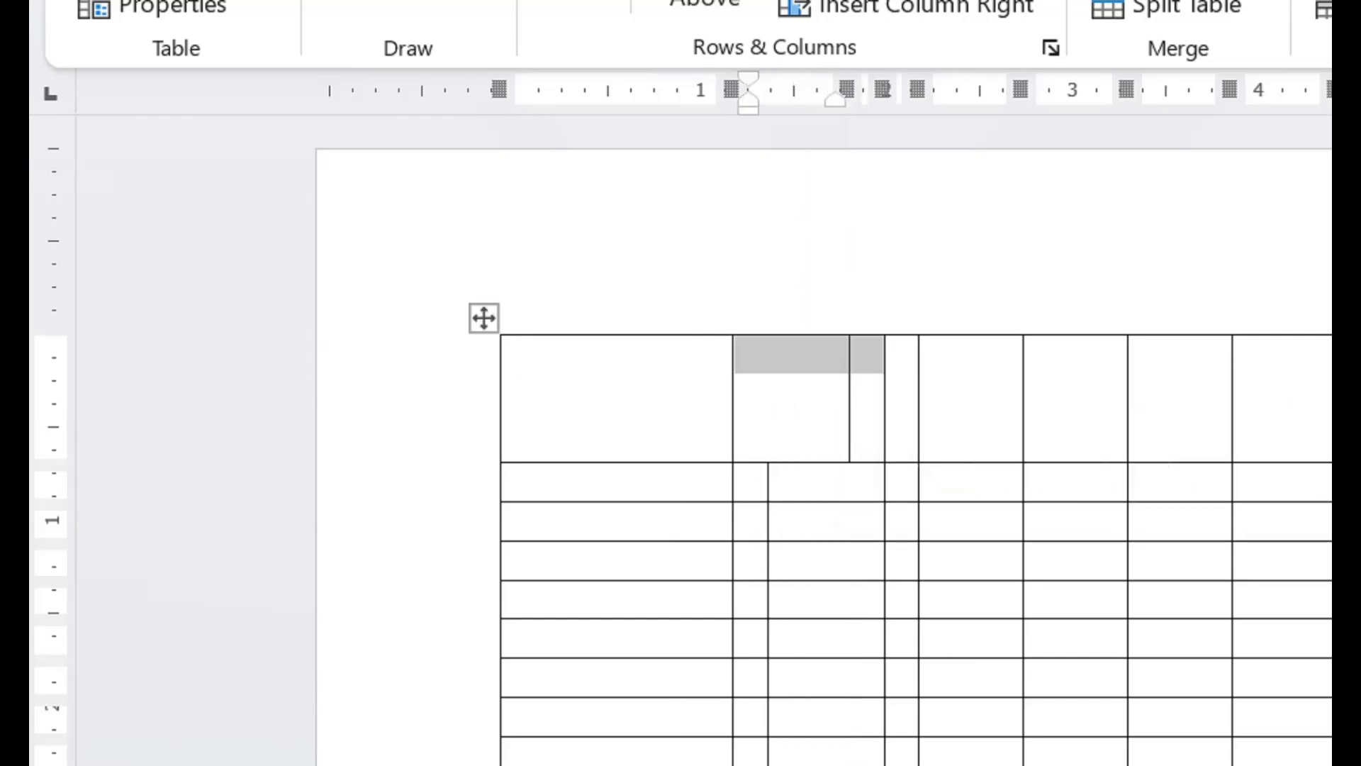
key(ctrl+z)
Step: Extend the first column's width to about 2 inches, squeezing the four columns beside it
click(815, 482)
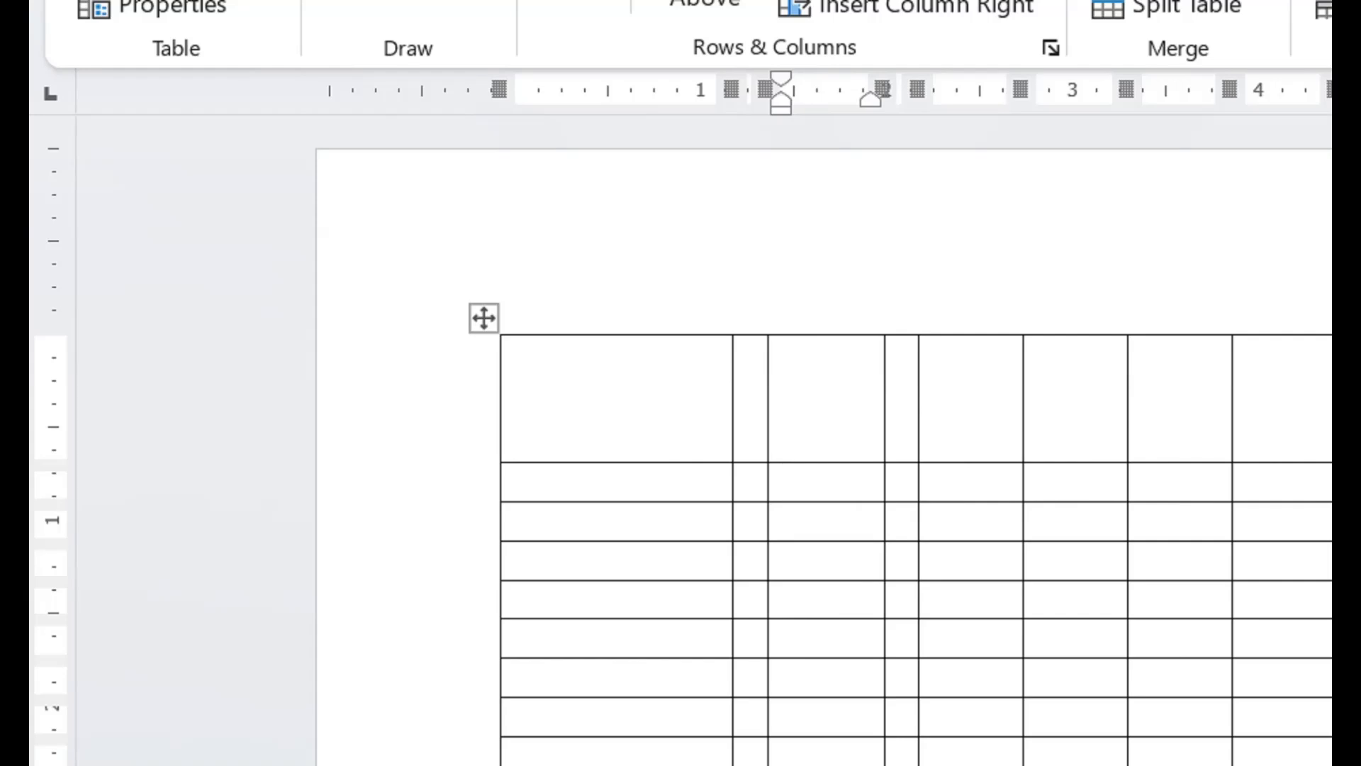
drag(767, 482, 828, 483)
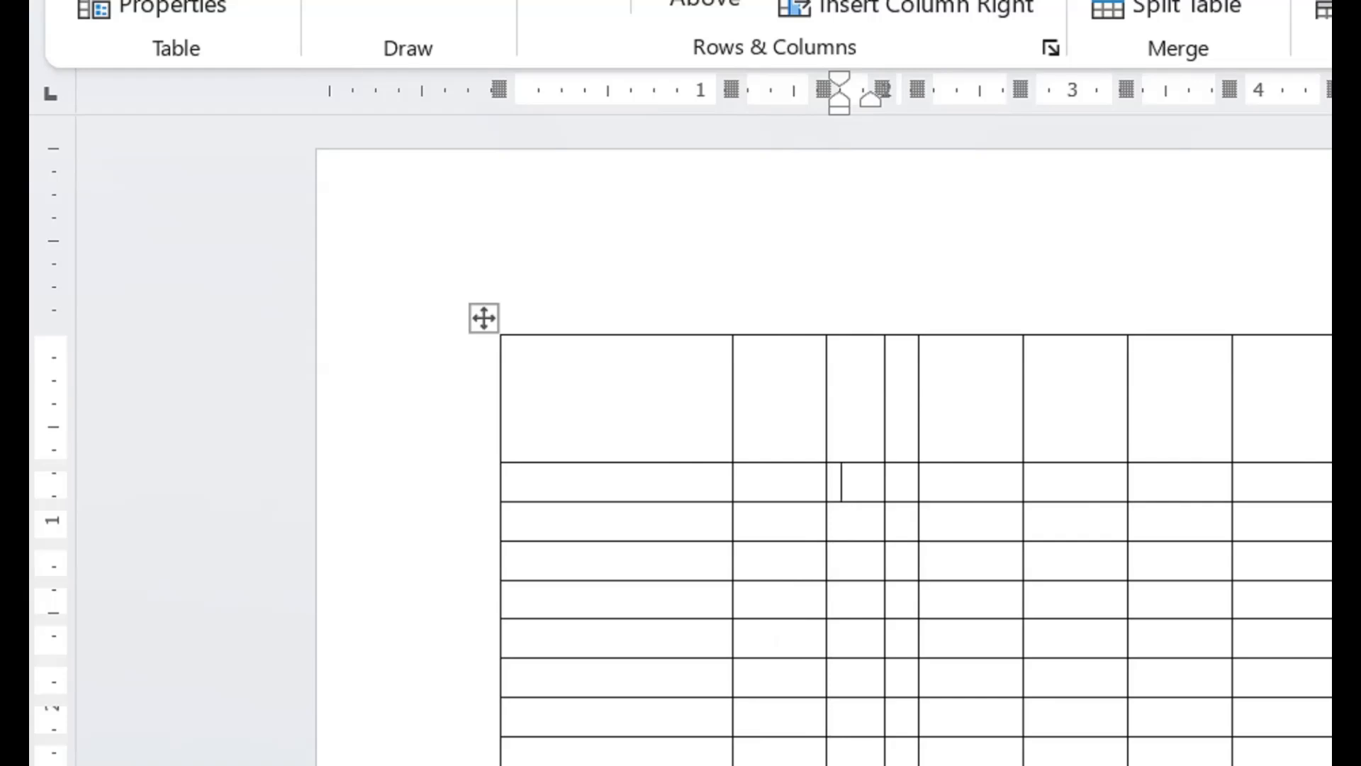
drag(733, 482, 792, 482)
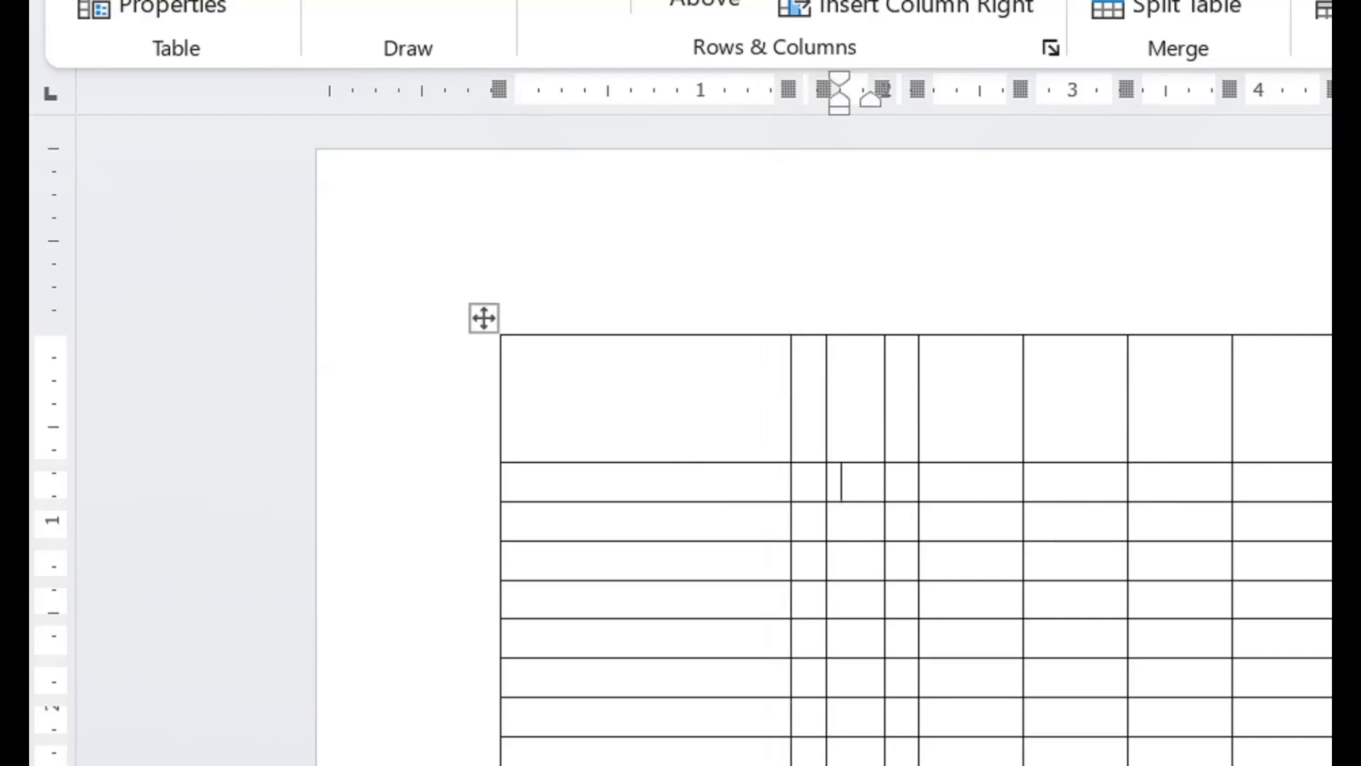
drag(918, 483, 989, 482)
drag(885, 482, 954, 482)
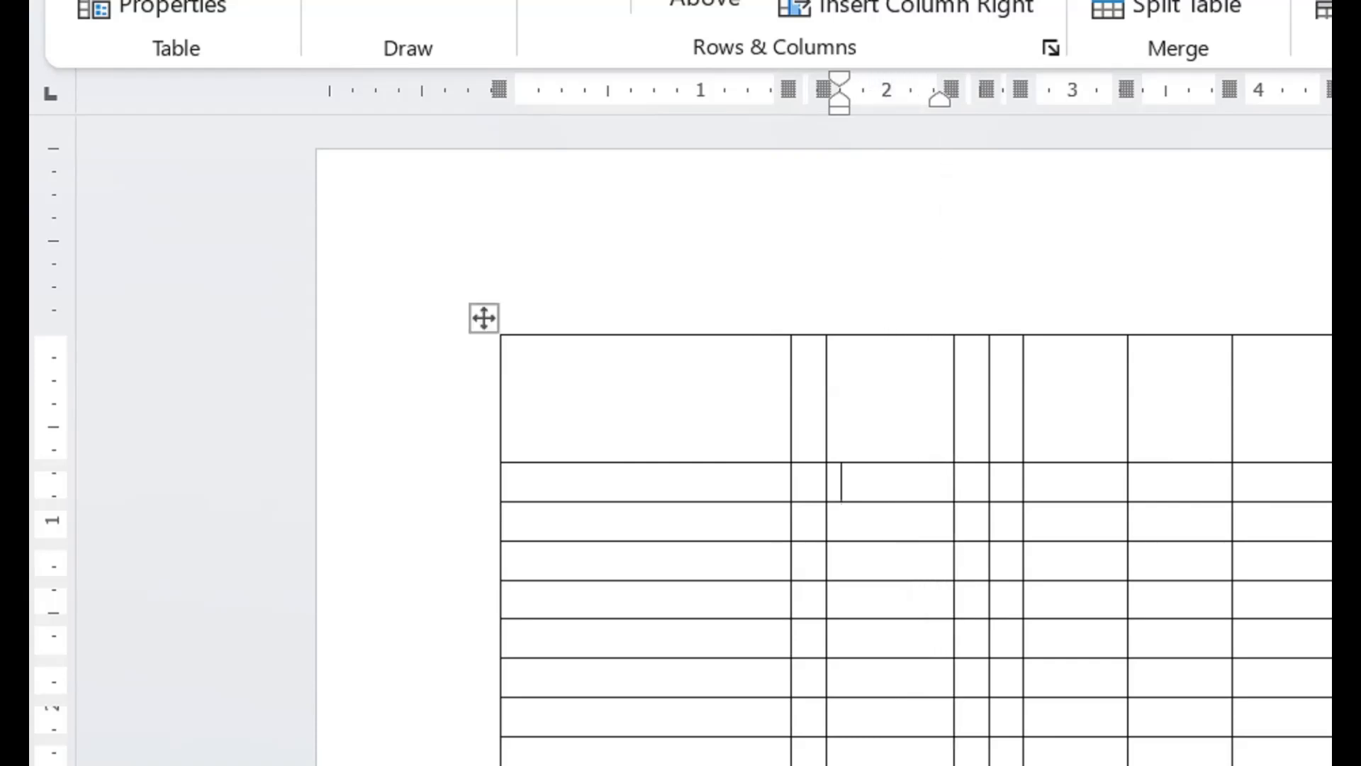
drag(841, 482, 935, 482)
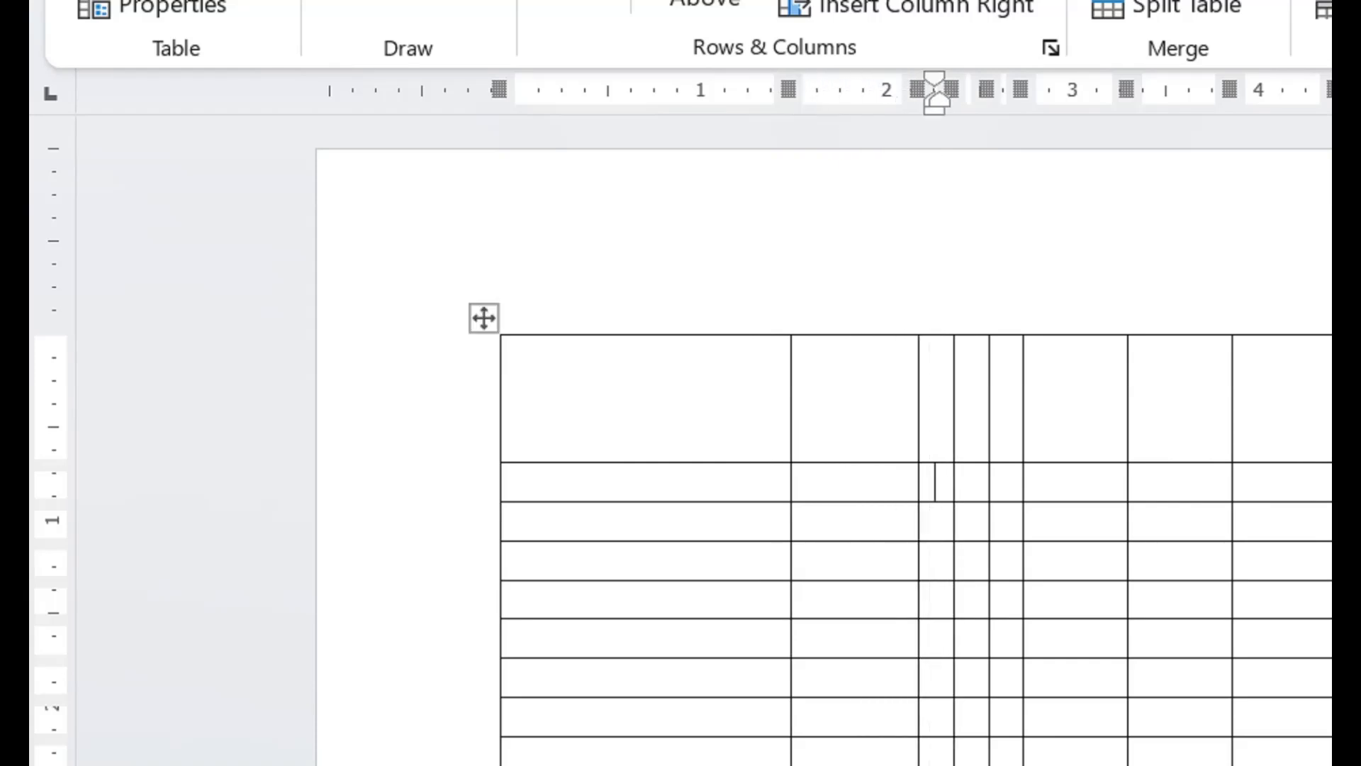
drag(791, 482, 885, 482)
Step: Select all table columns except the first and set their width uniformly to 0.4"
drag(902, 397, 1085, 663)
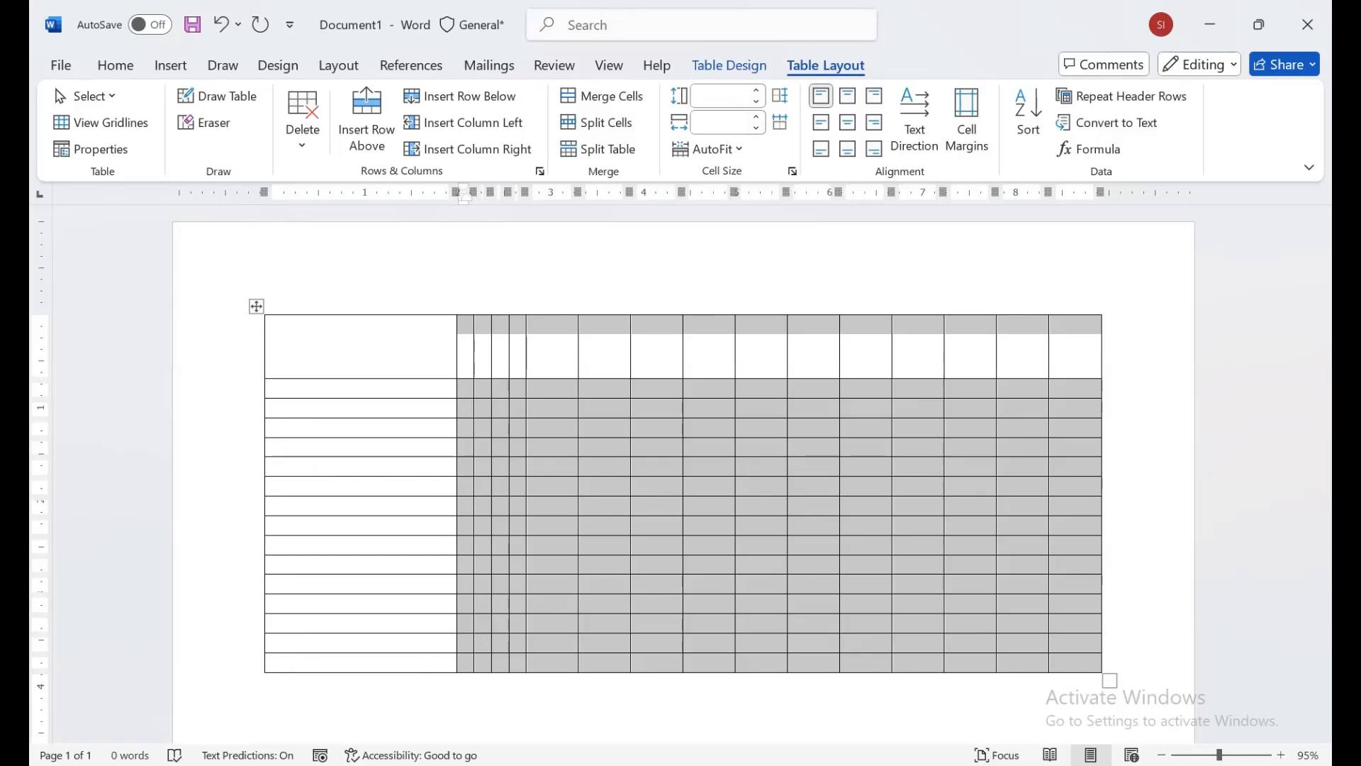
click(755, 129)
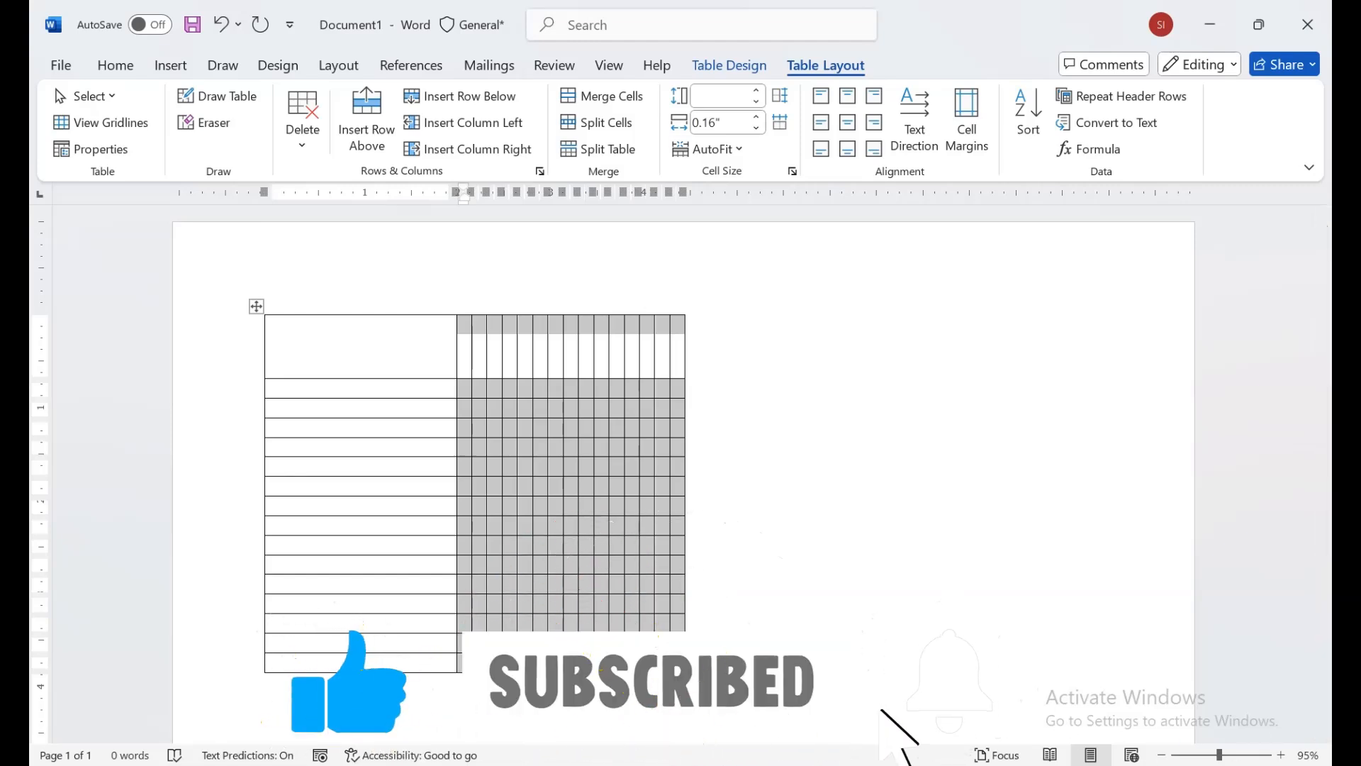
click(757, 117)
click(756, 117)
click(756, 117)
click(756, 117)
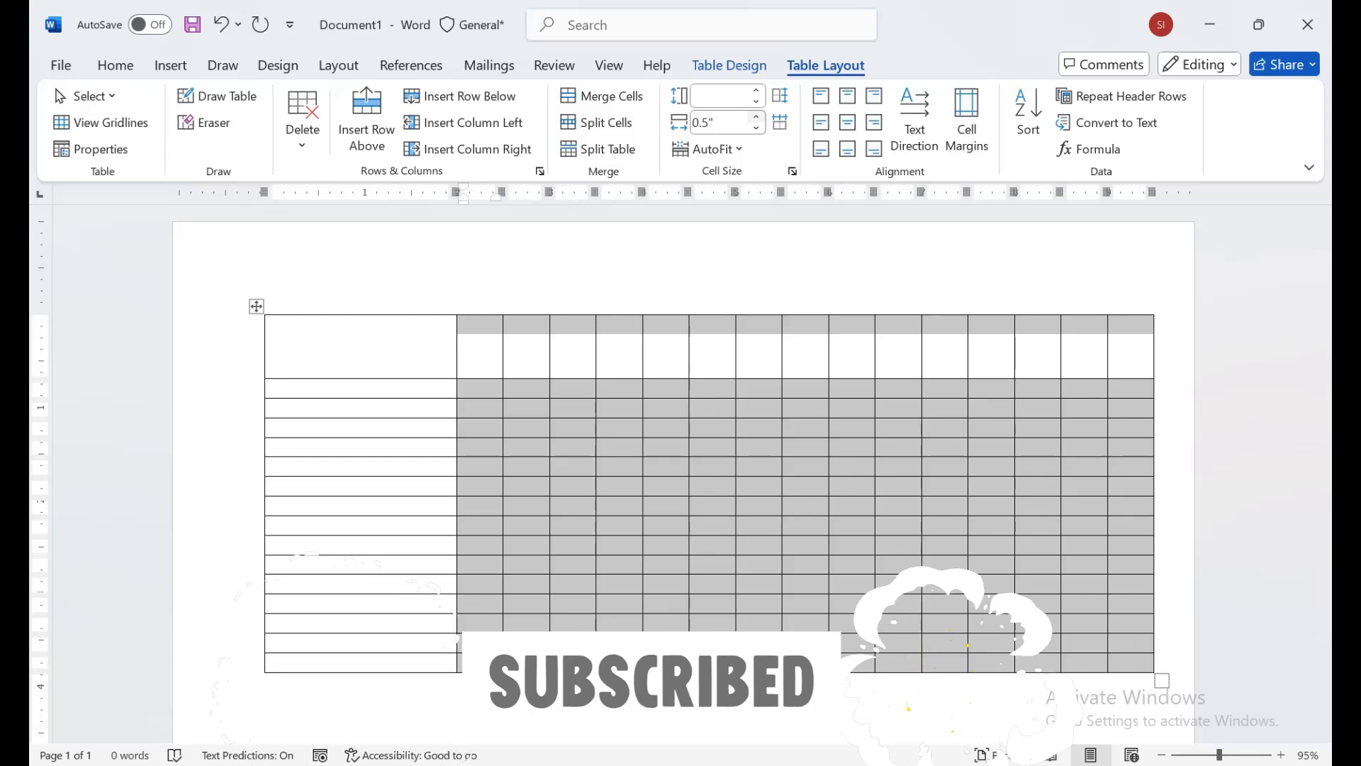
click(756, 128)
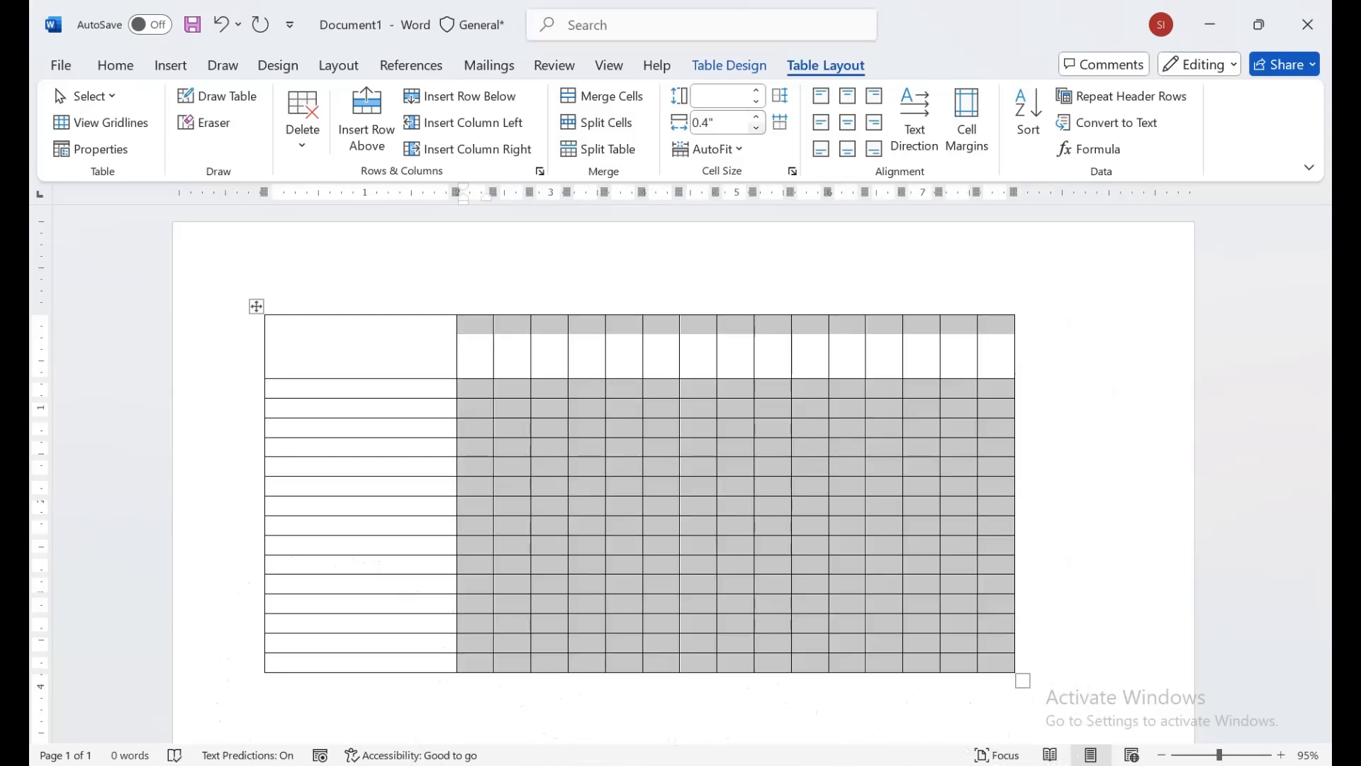
Step: Set the width of the selected narrow columns to 0.3" and enlarge the whole table proportionally to about 8.5 inches wide
click(757, 117)
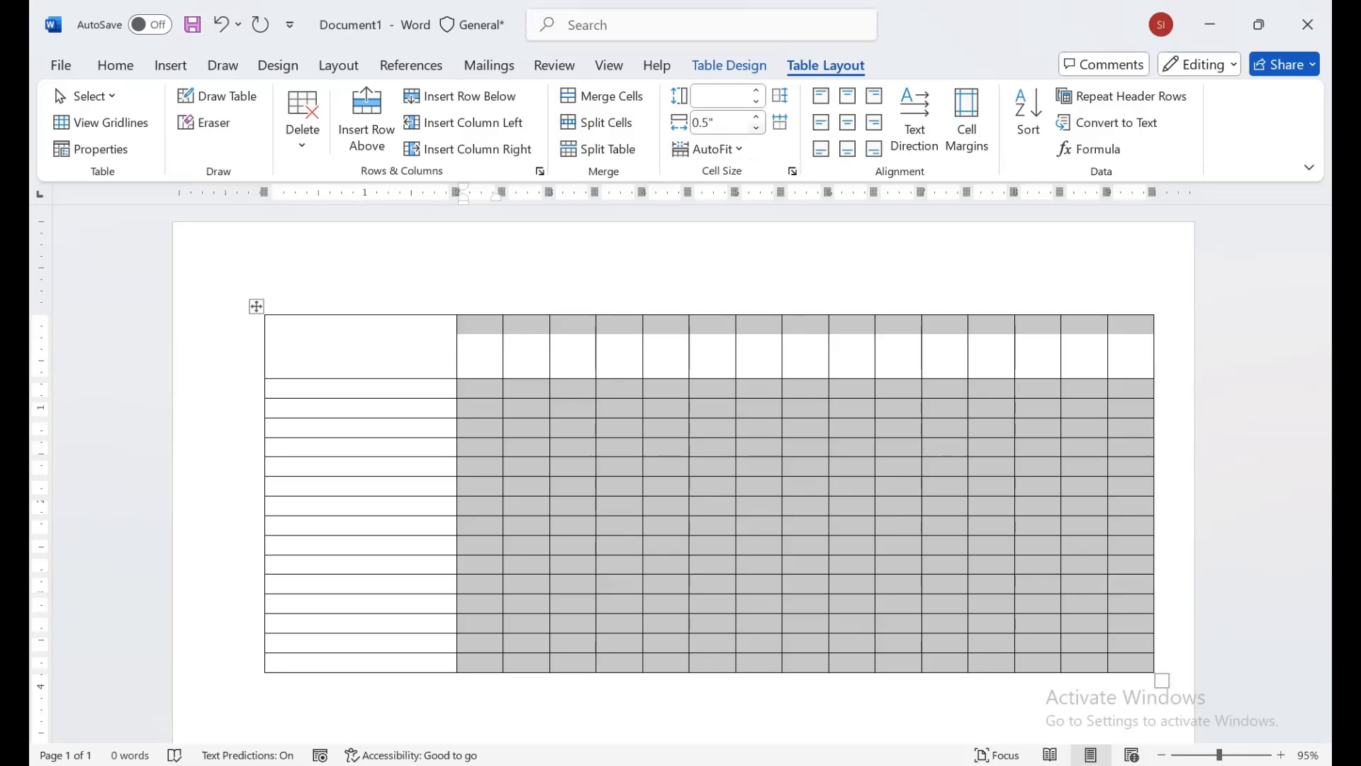
click(756, 128)
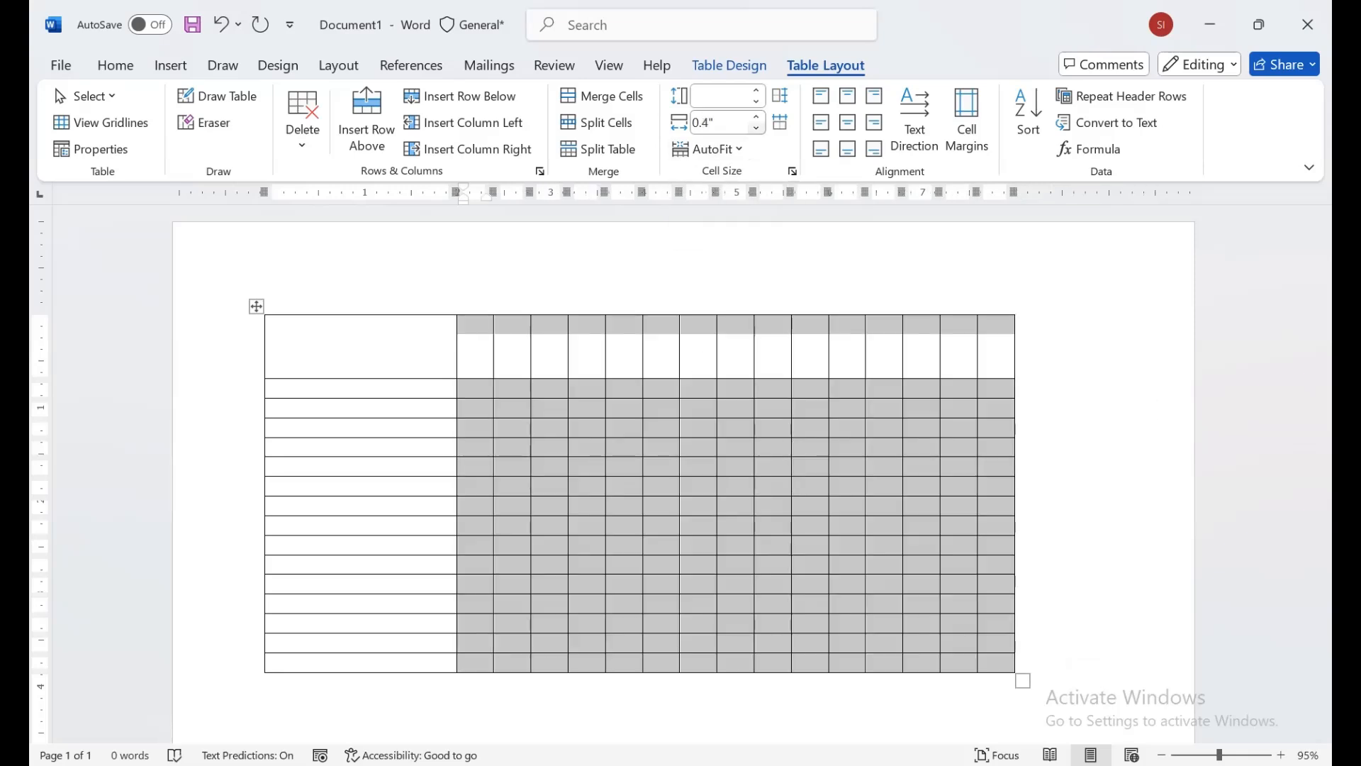
click(757, 129)
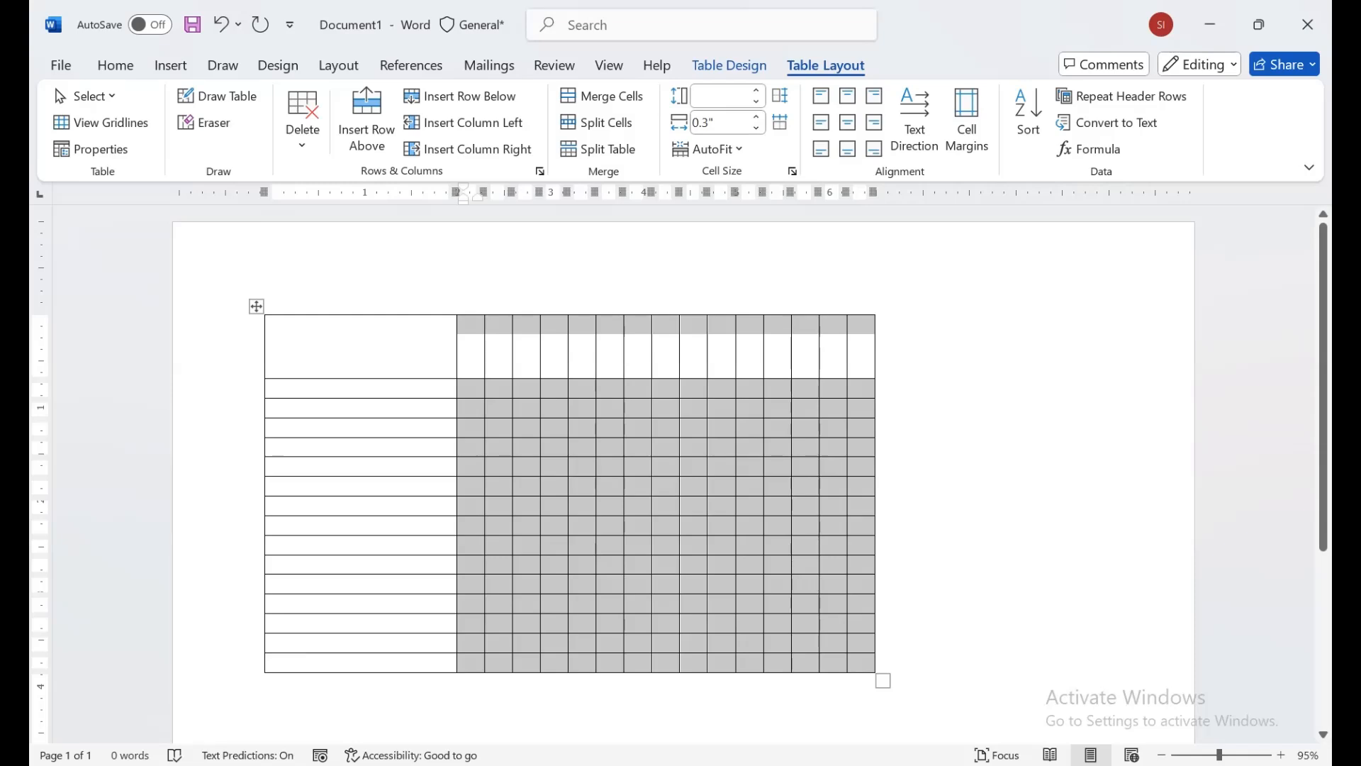
drag(882, 680, 1059, 710)
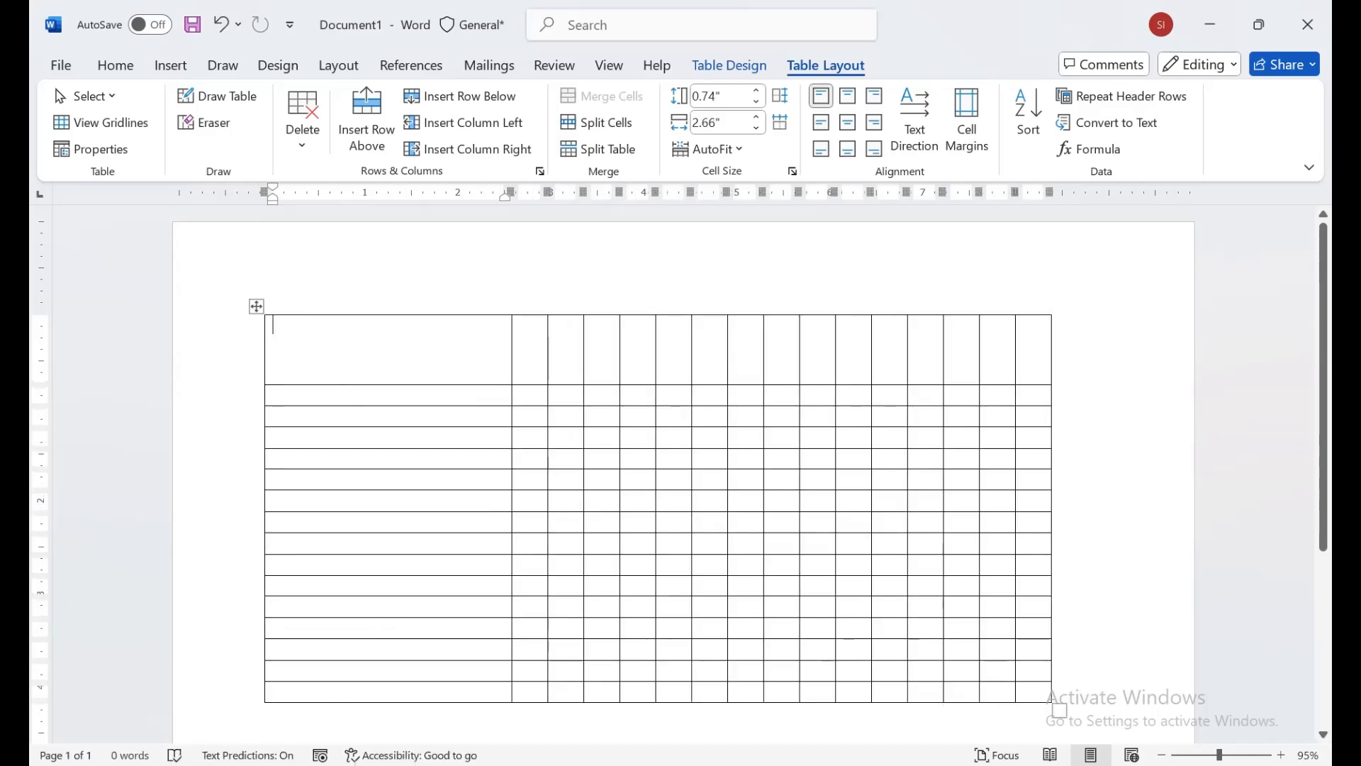
Step: Merge all cells of the table's first row into one cell, and do the same for the second row
drag(426, 346, 1035, 346)
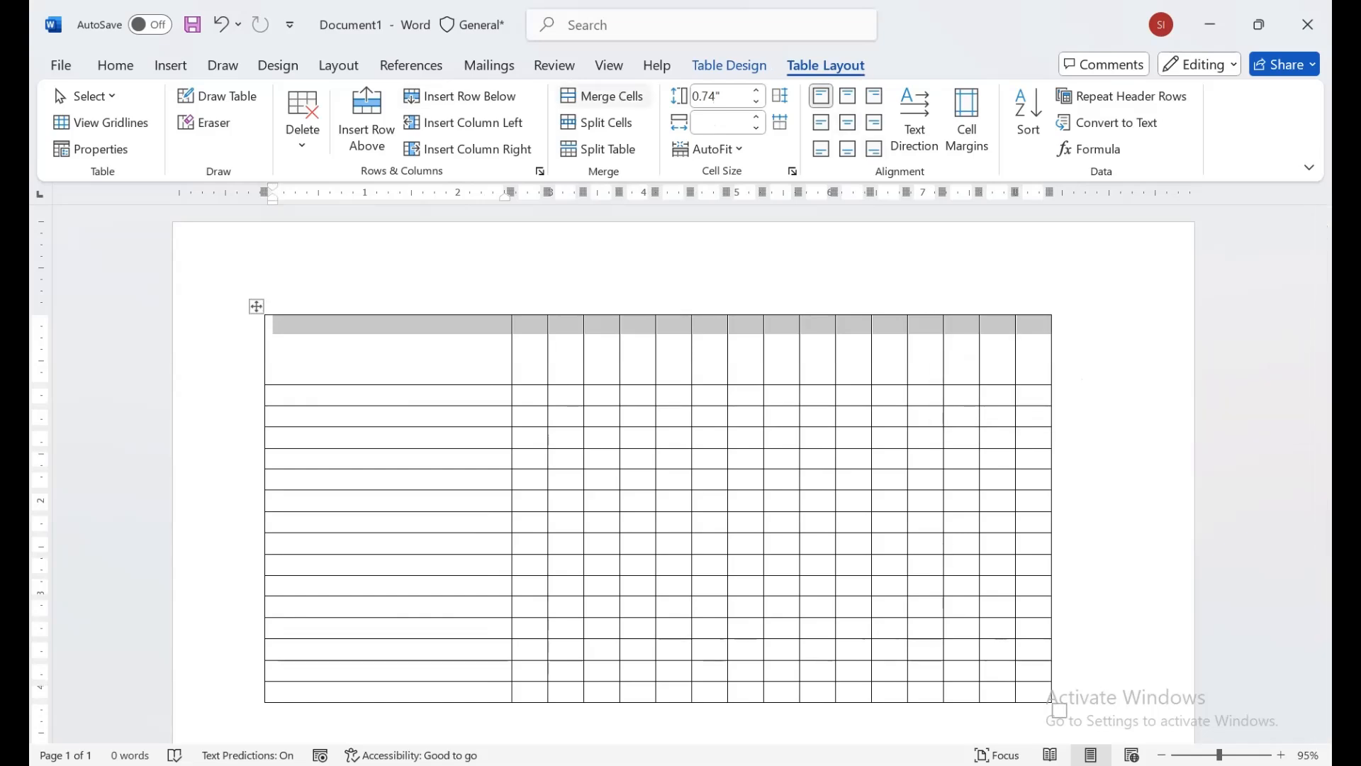
click(602, 96)
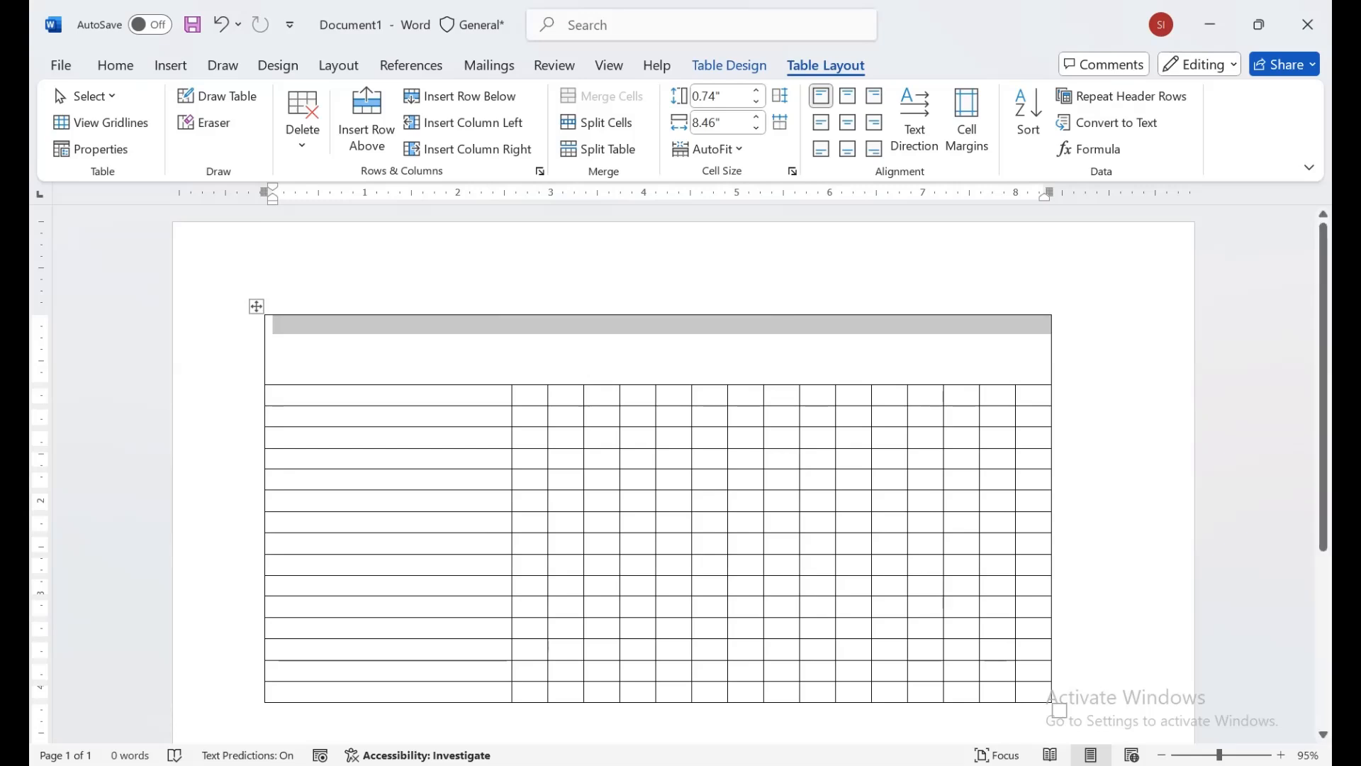
drag(340, 394, 1033, 396)
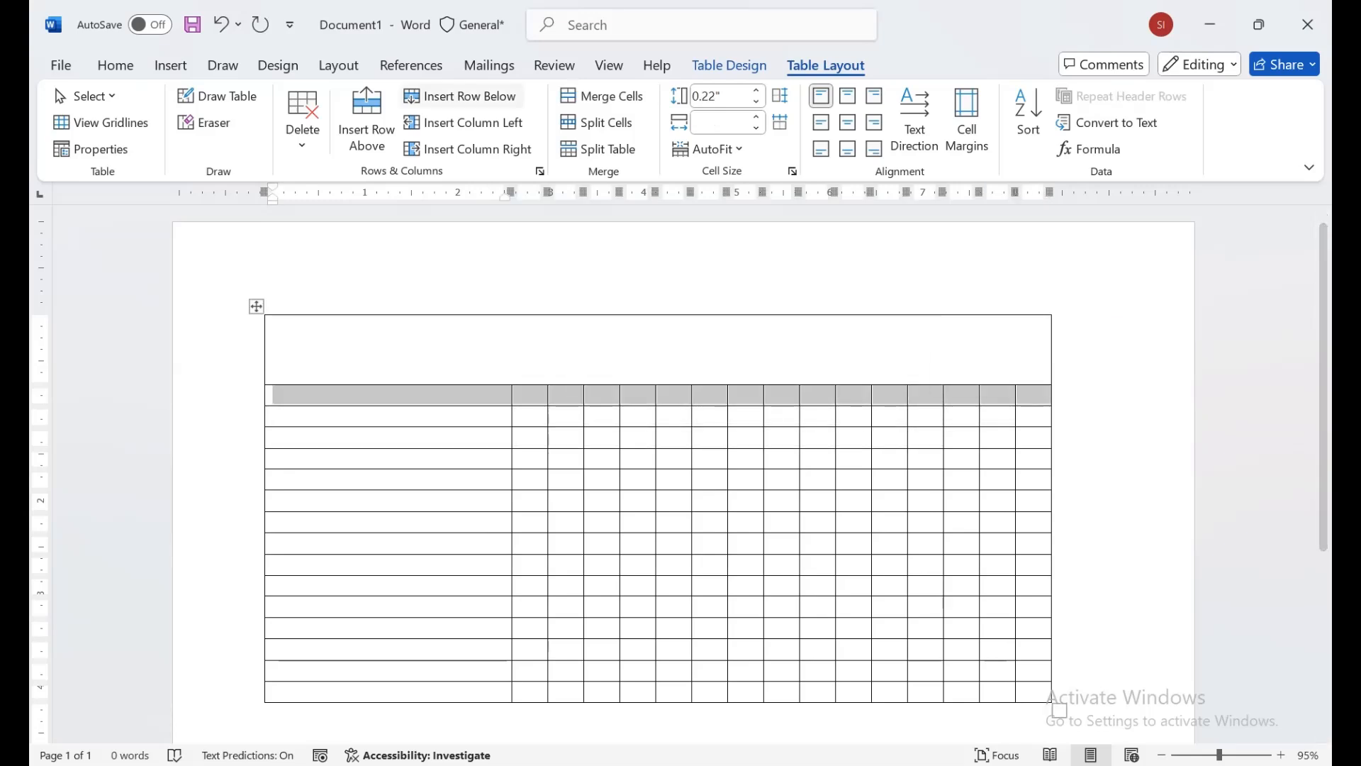
click(602, 95)
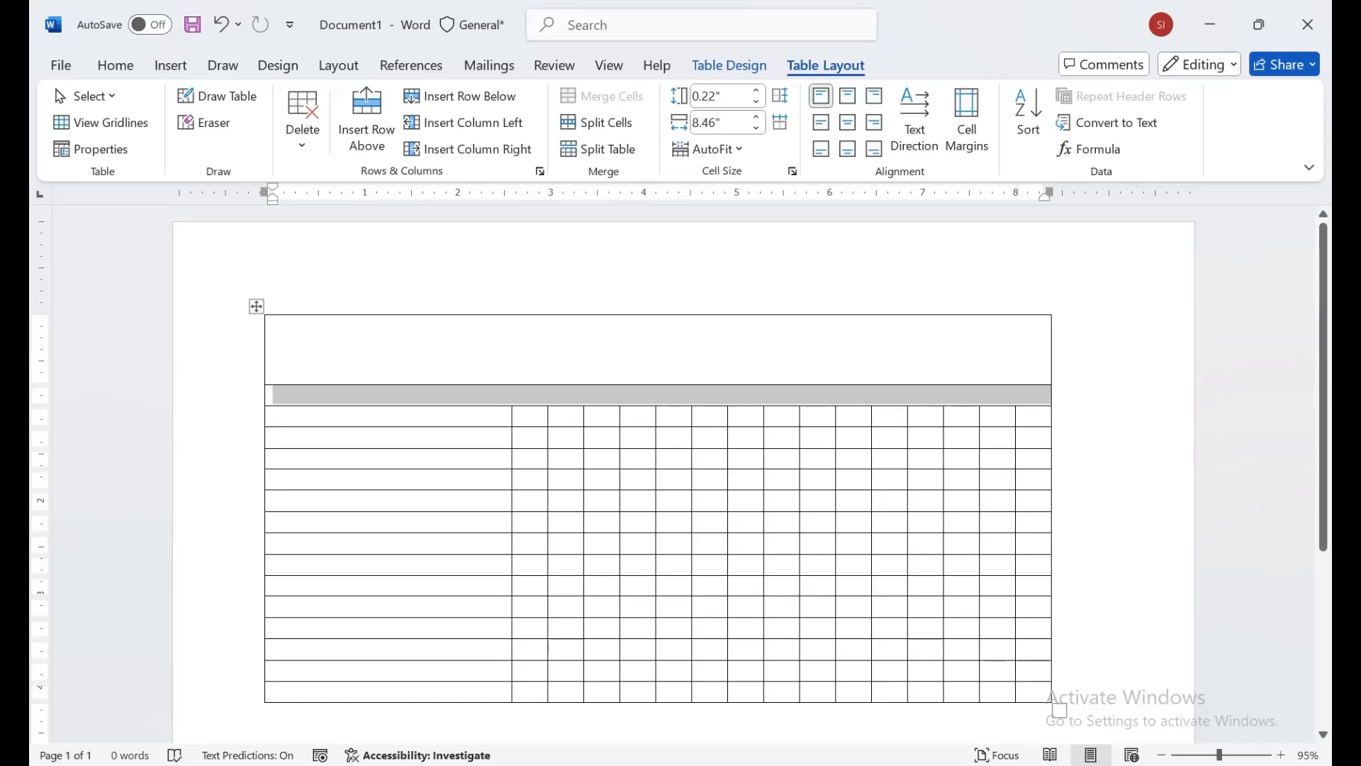
Step: Enter "Date" in the third row's first cell and merge that row's last seven cells into one
click(276, 416)
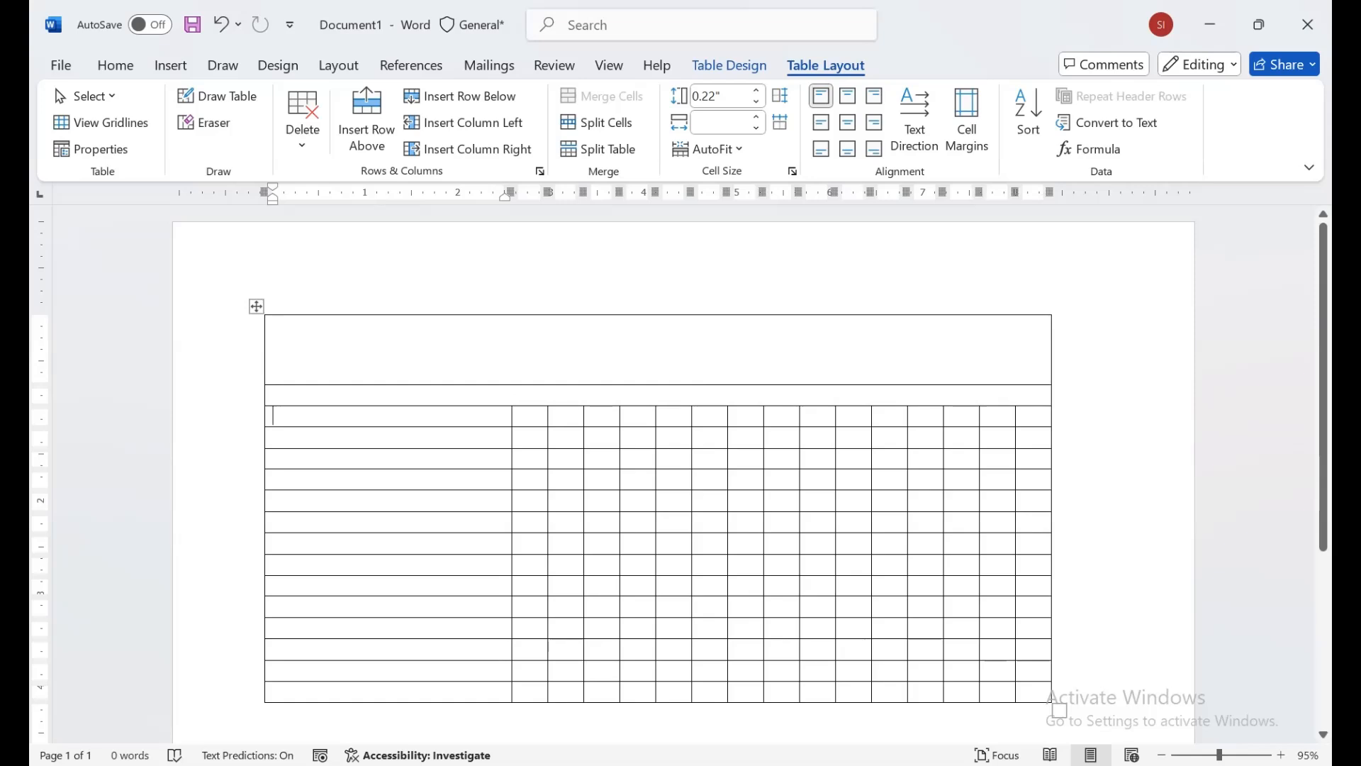
text(Date)
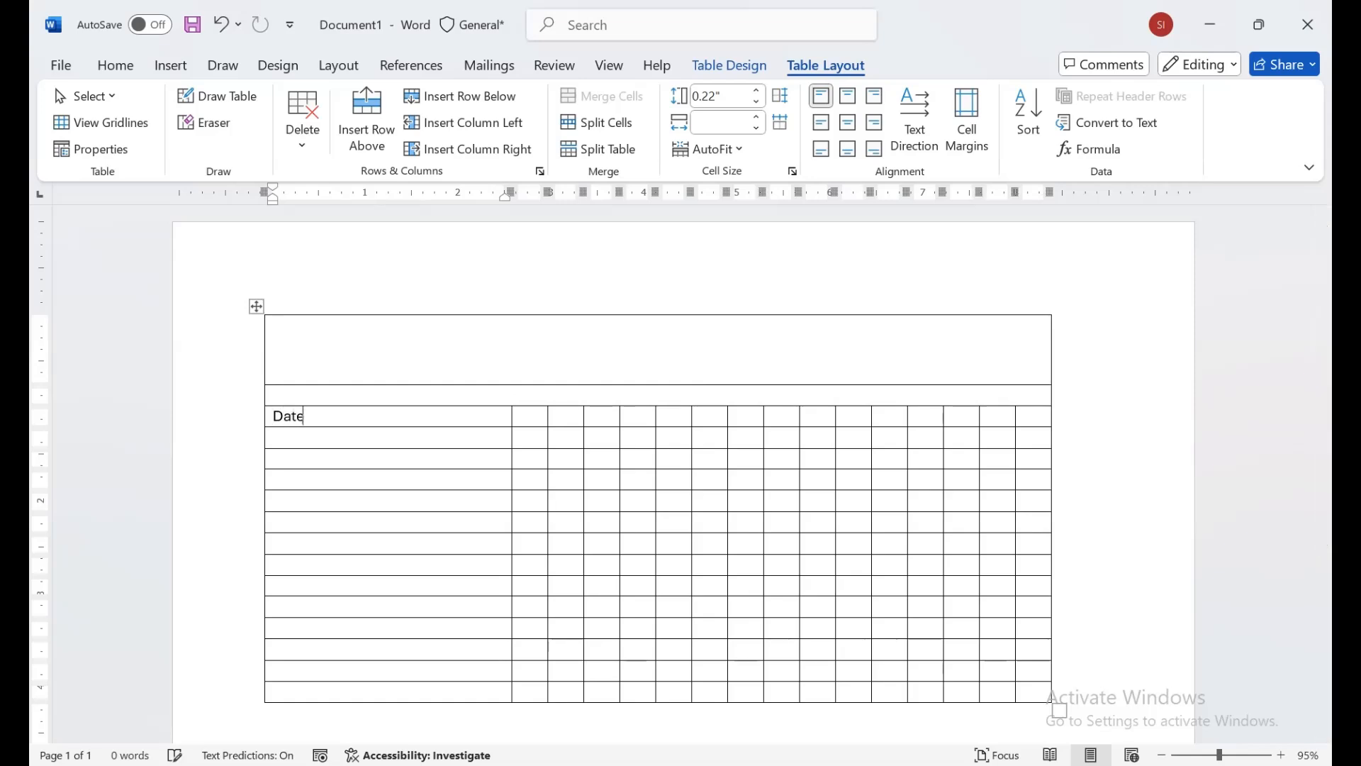
key(Tab)
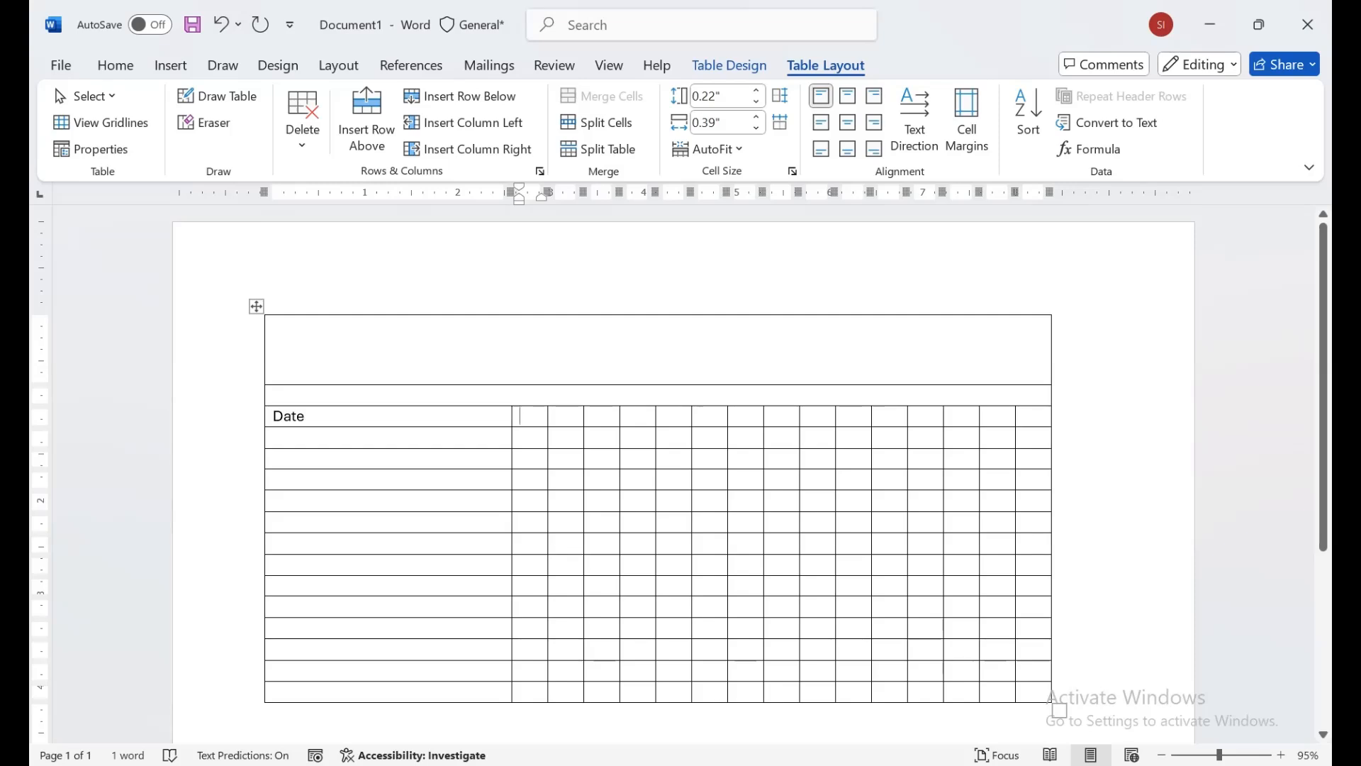
drag(817, 416, 1033, 416)
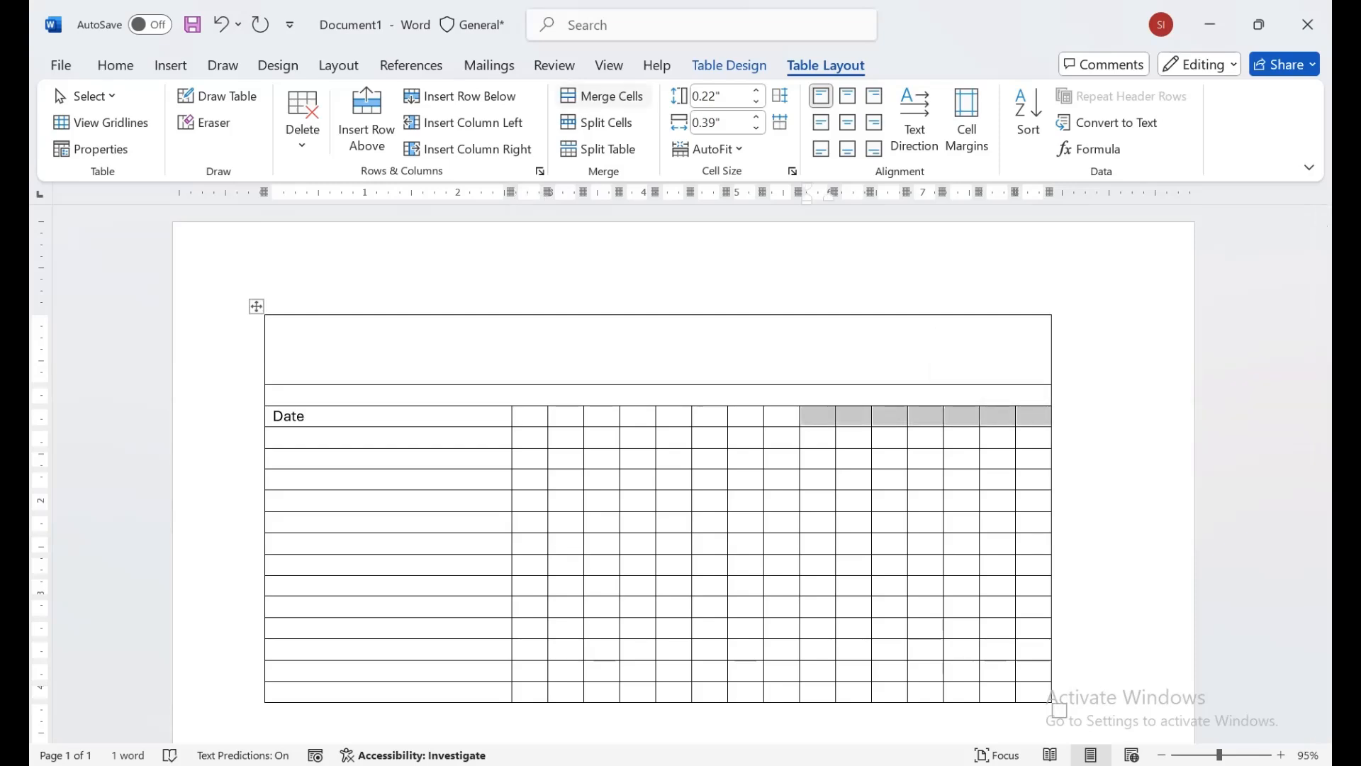
click(603, 96)
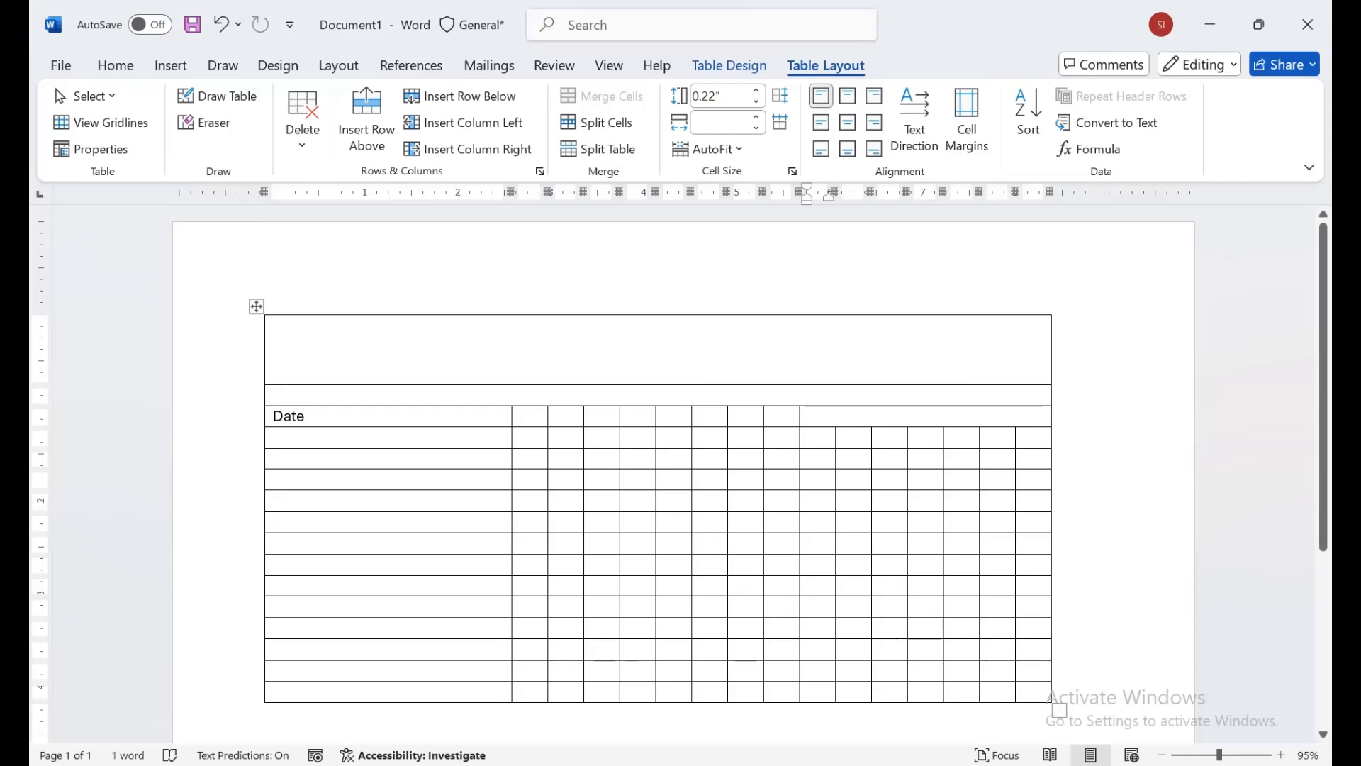
Step: Enter "Employee Name" in the first cell of the row below Date and merge all the narrow cells beside it
click(274, 437)
text(Em)
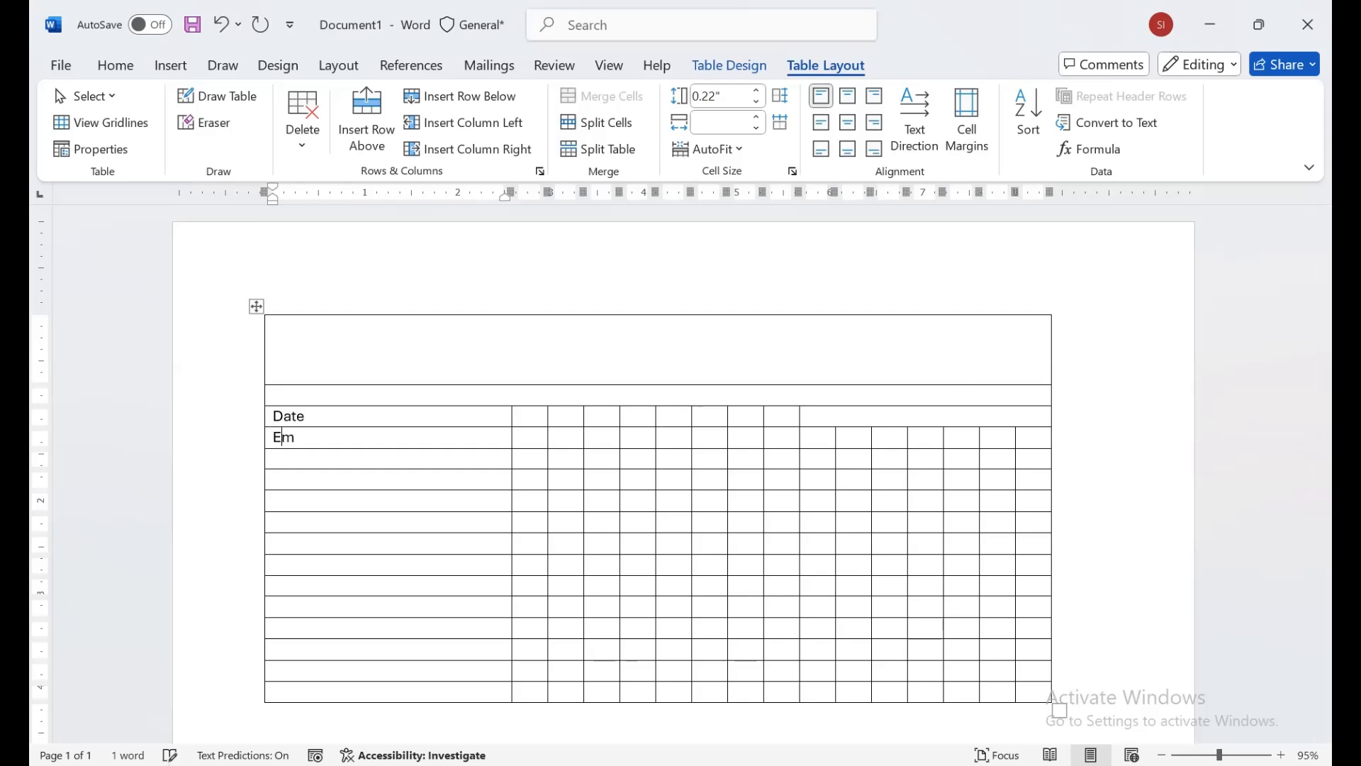
text(ployee Name)
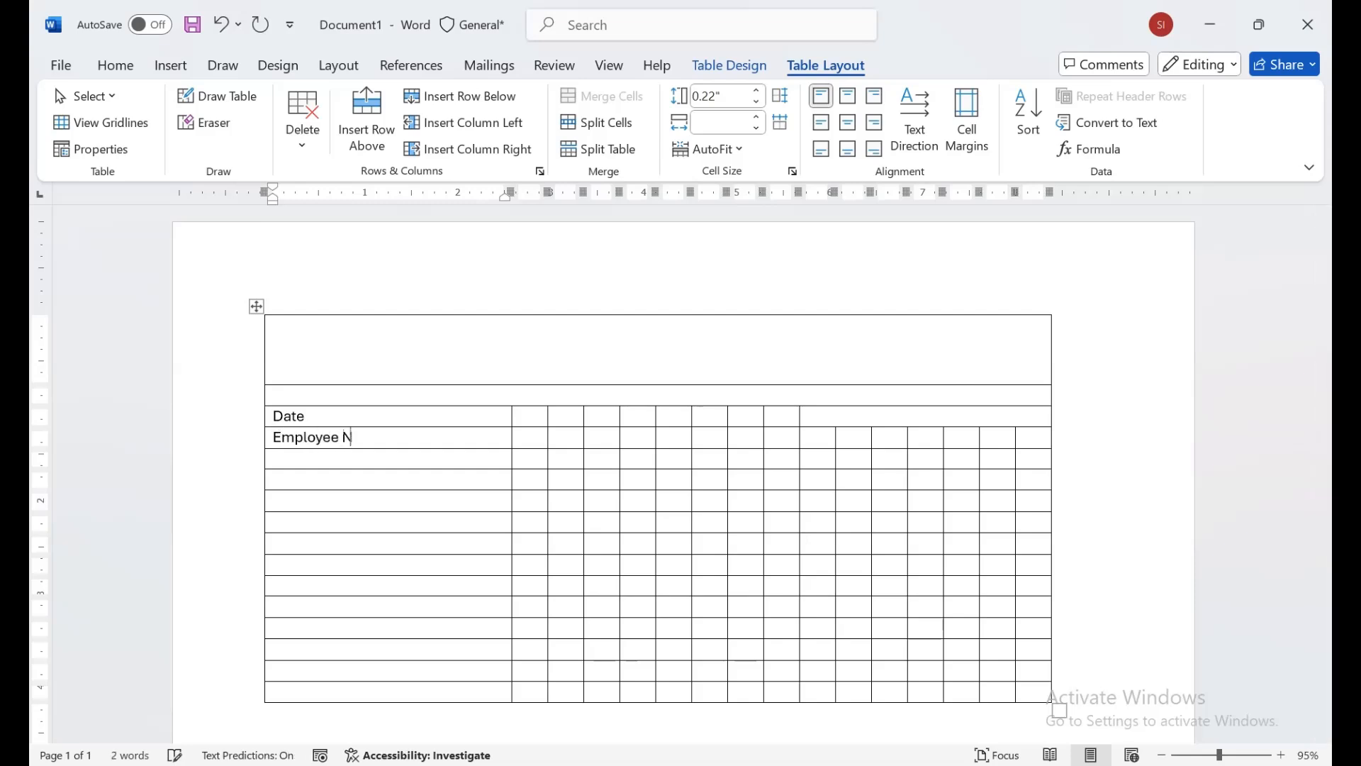
key(Tab)
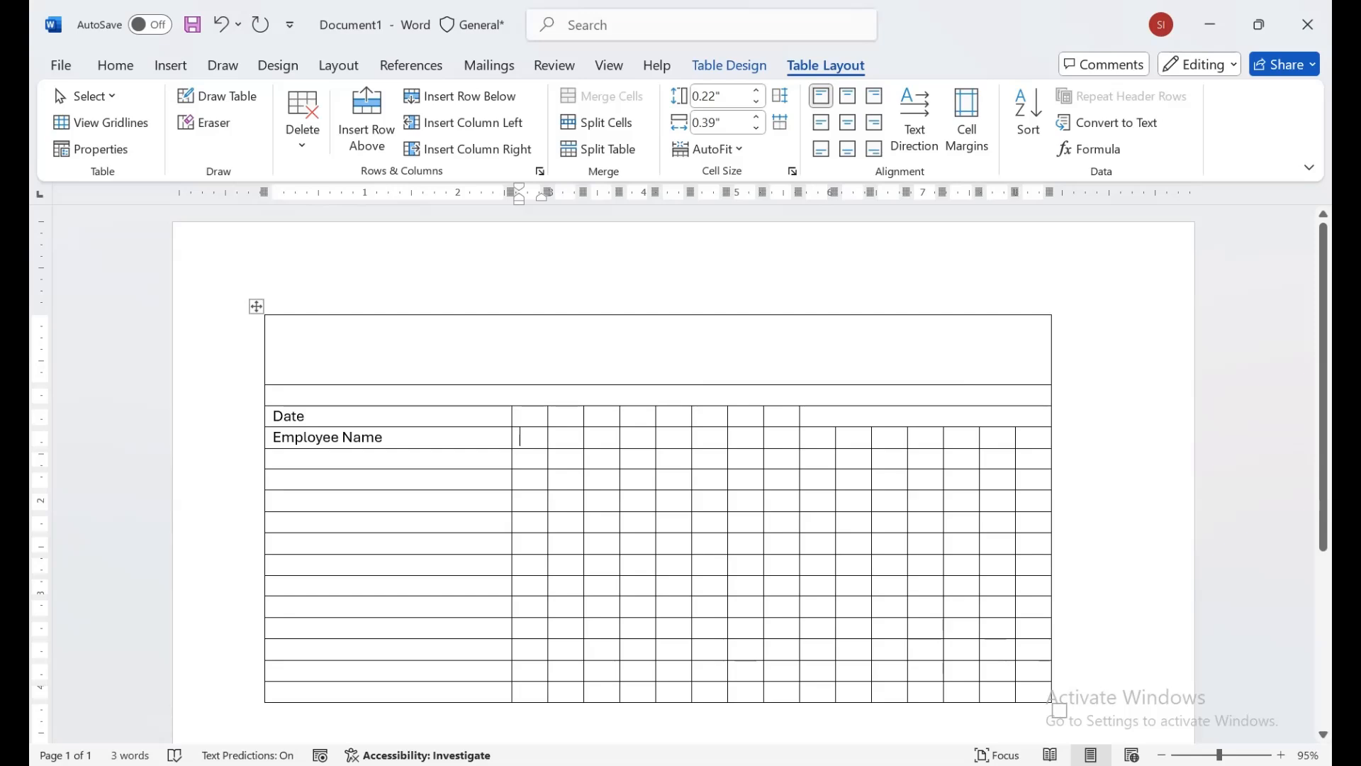
drag(526, 437, 1033, 438)
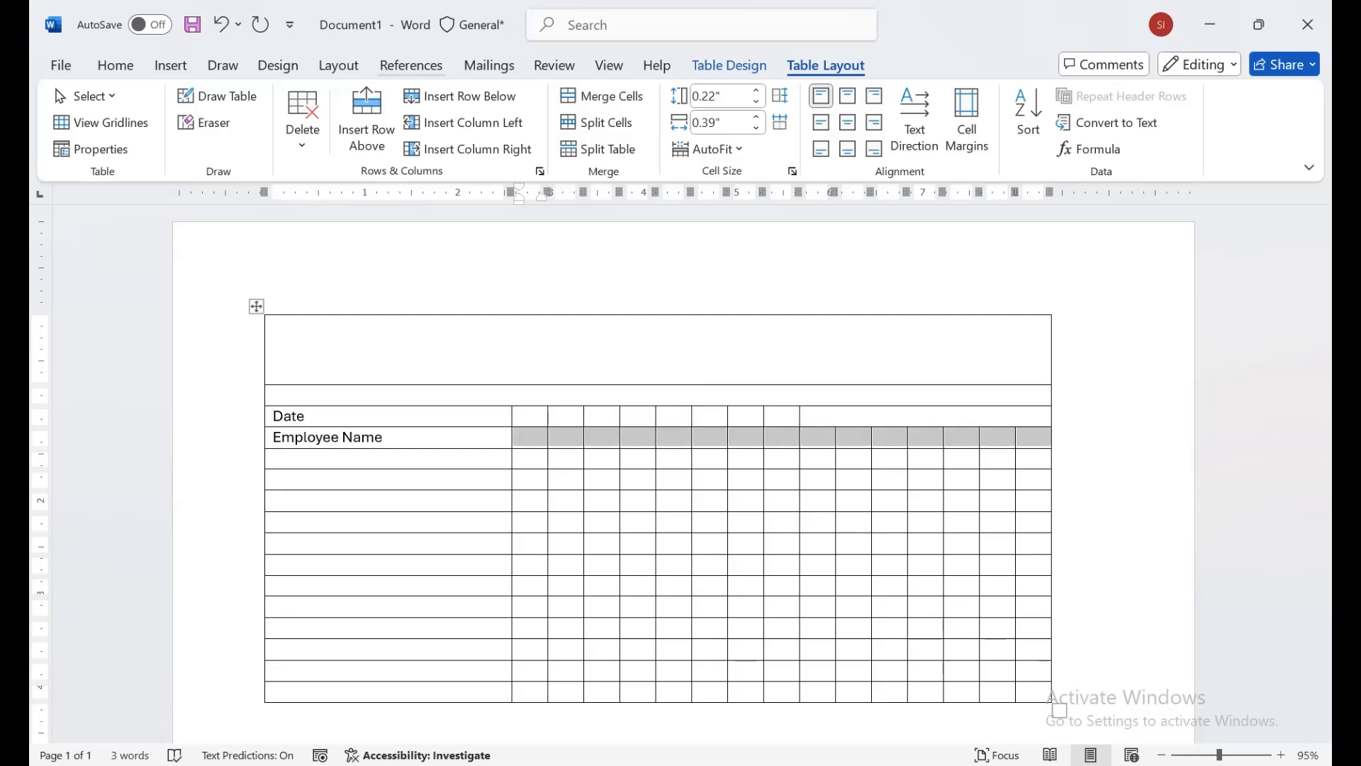
click(603, 96)
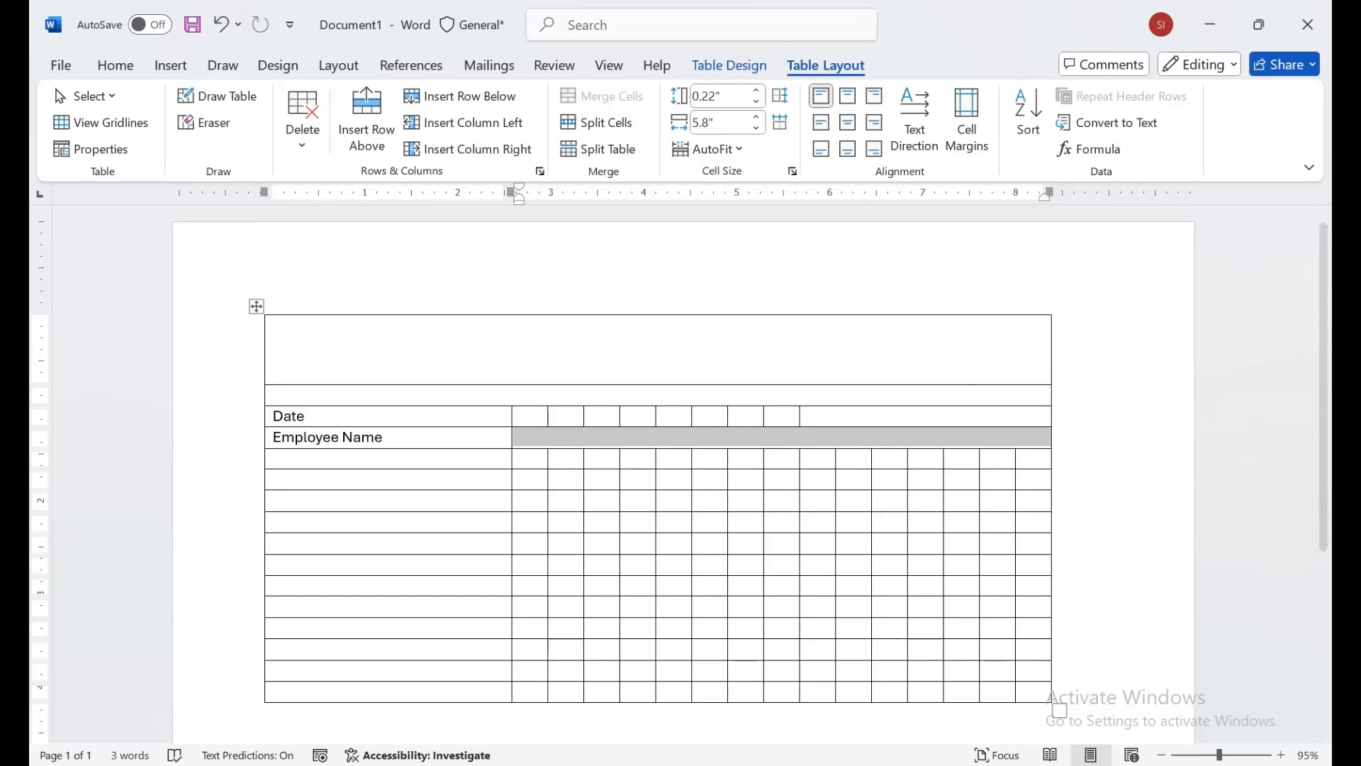
Step: Add the labels "CNIC" and "PHONE NUMBER" in the first column of the two rows below Employee Name
key(Down)
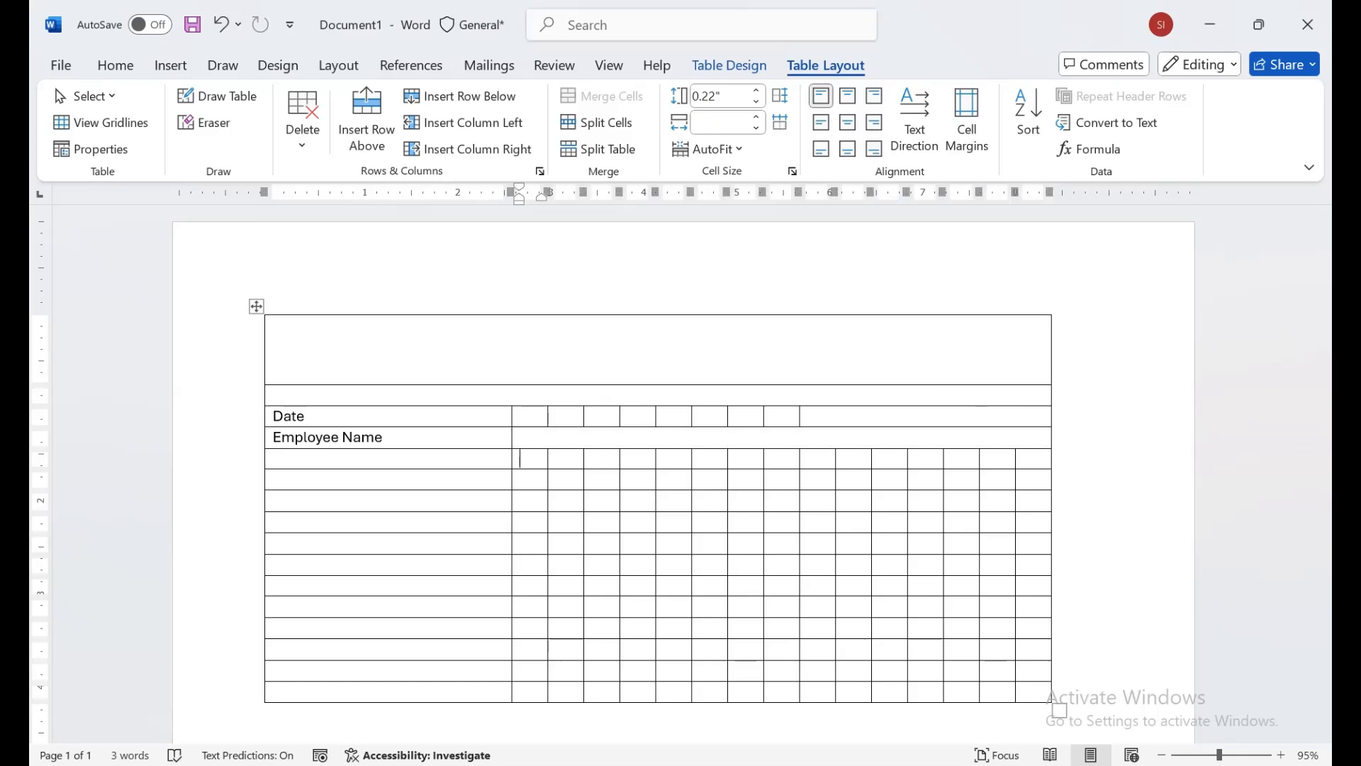
key(Left)
text(CNIC)
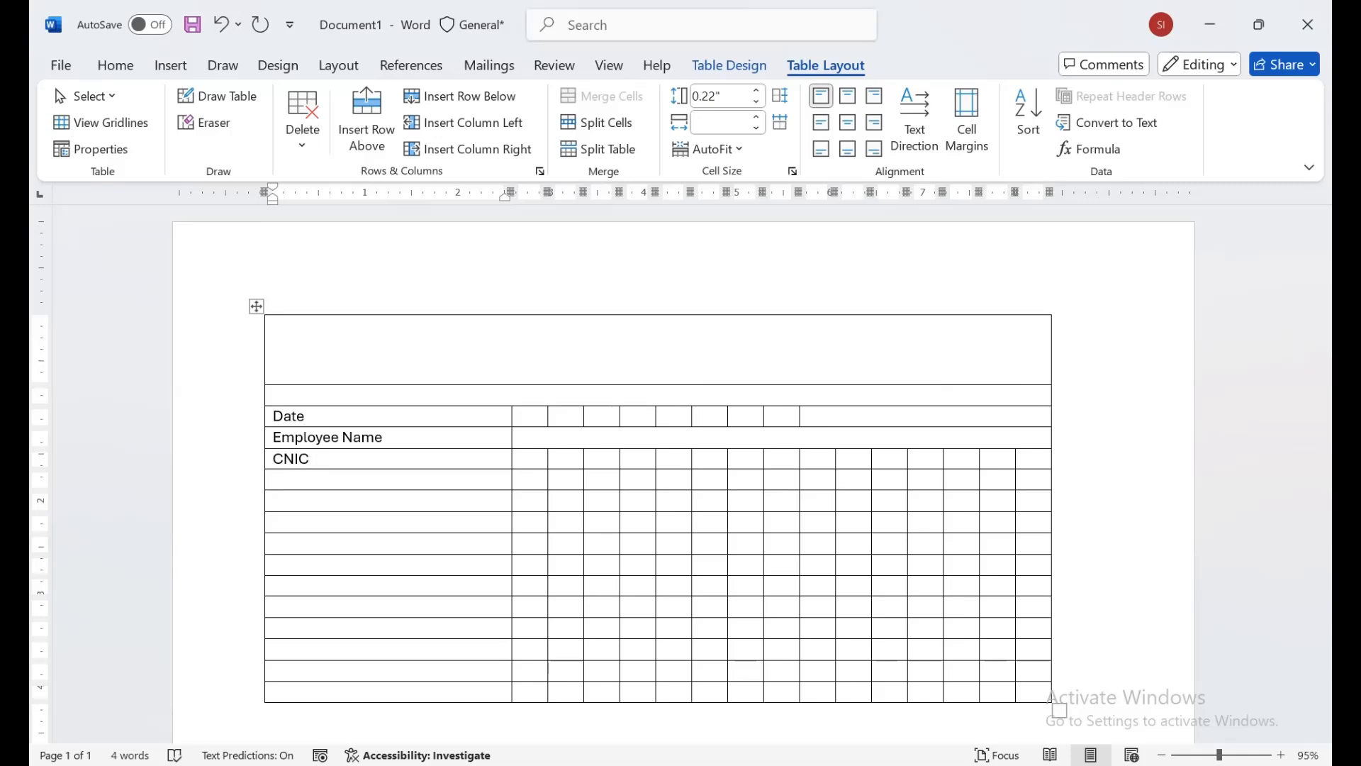
key(Down)
text(PHONE NUMBER)
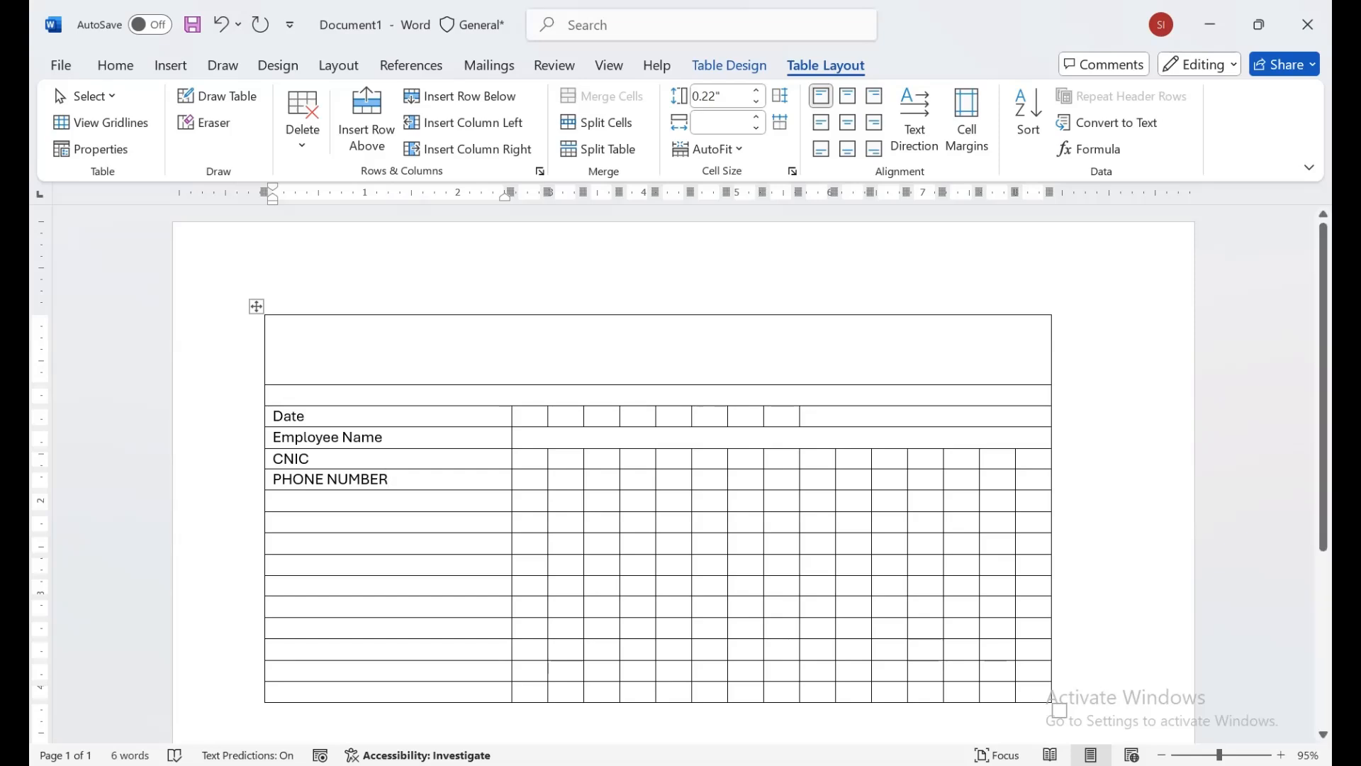
Step: Merge all the narrow cells beside PHONE NUMBER into one cell
drag(528, 460, 1035, 459)
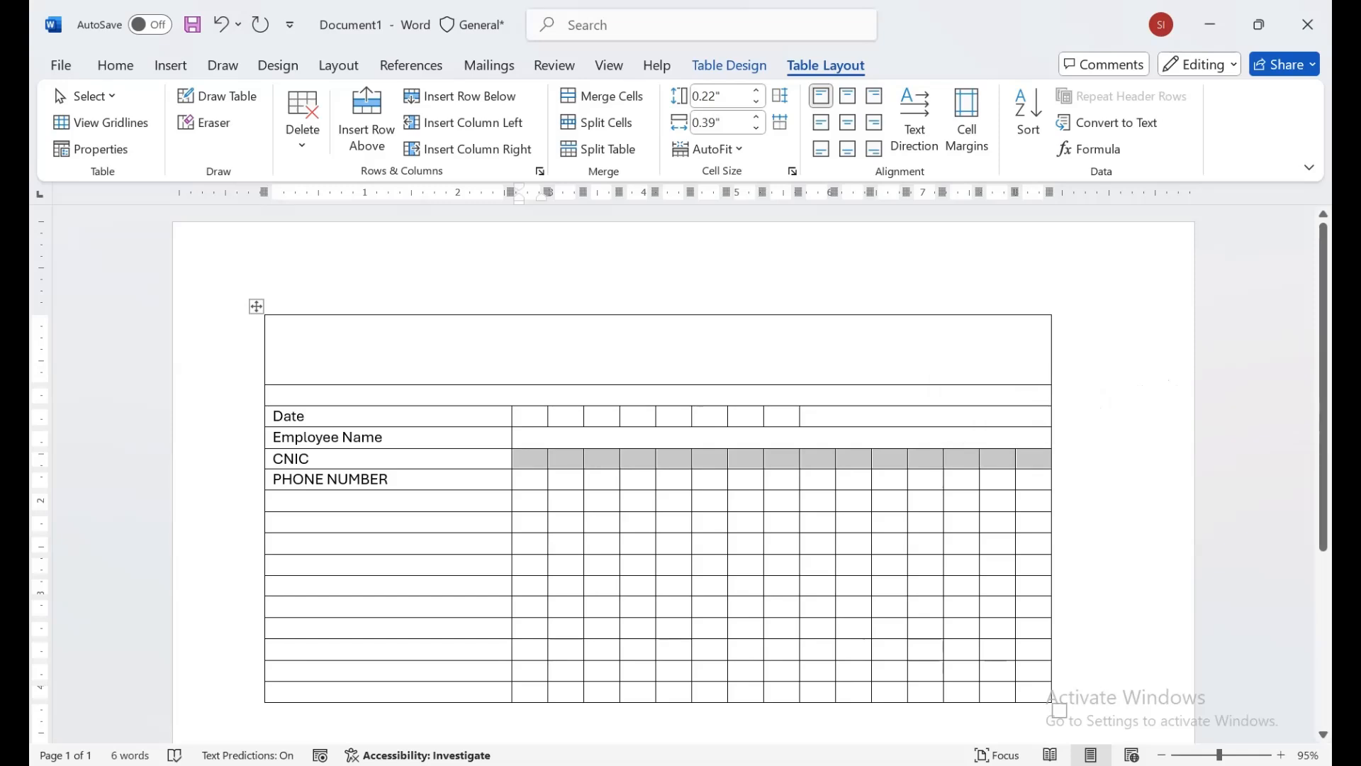
drag(528, 480, 1042, 479)
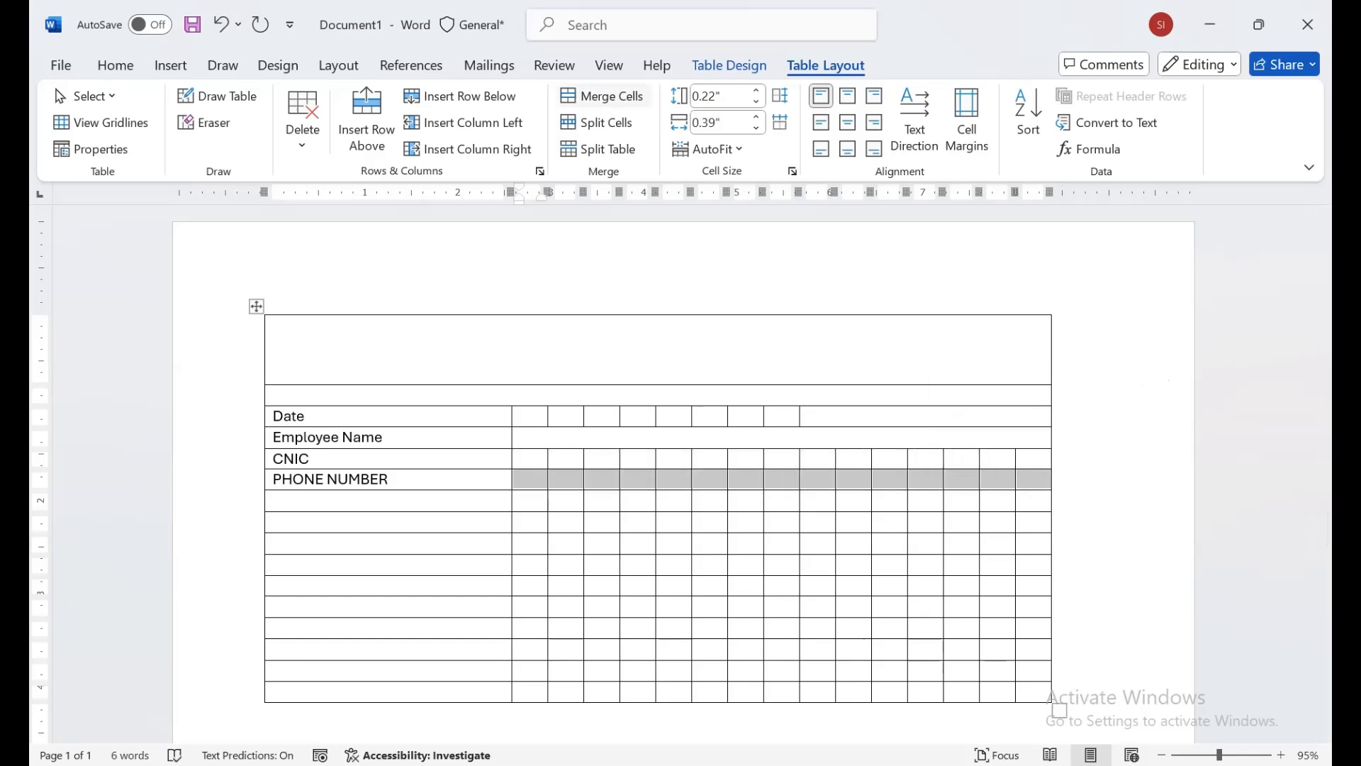
click(602, 96)
Step: Enter "GENDER" in the first cell below PHONE NUMBER and merge that row's second through sixth narrow cells
click(298, 501)
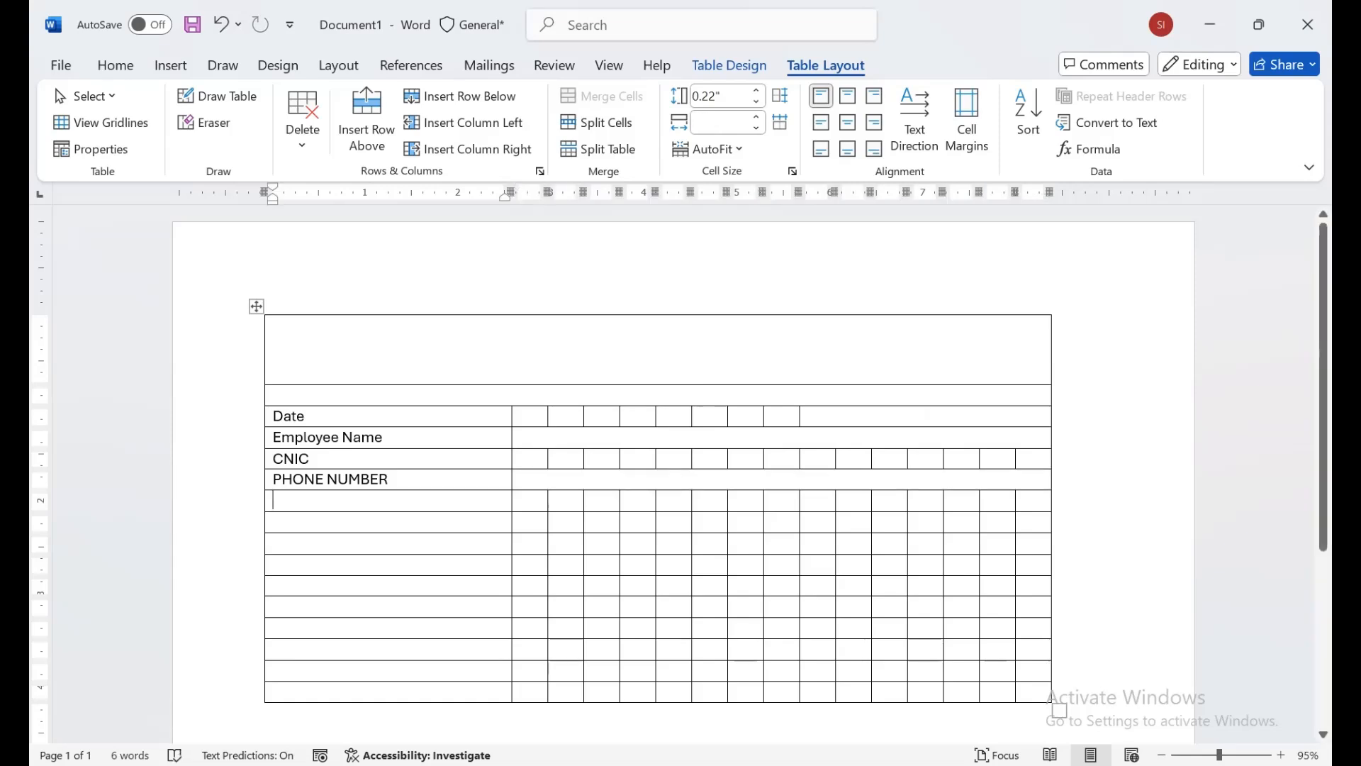
text(GENDER)
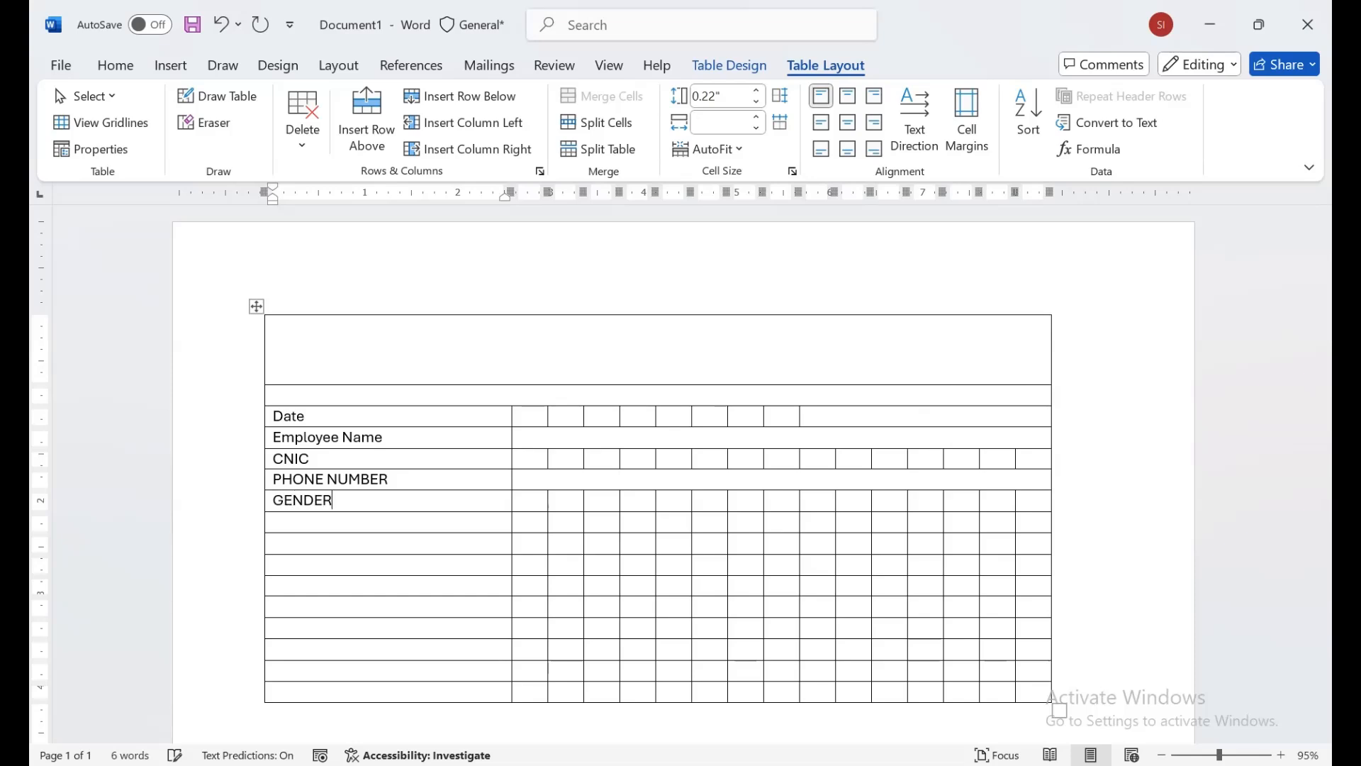
key(Tab)
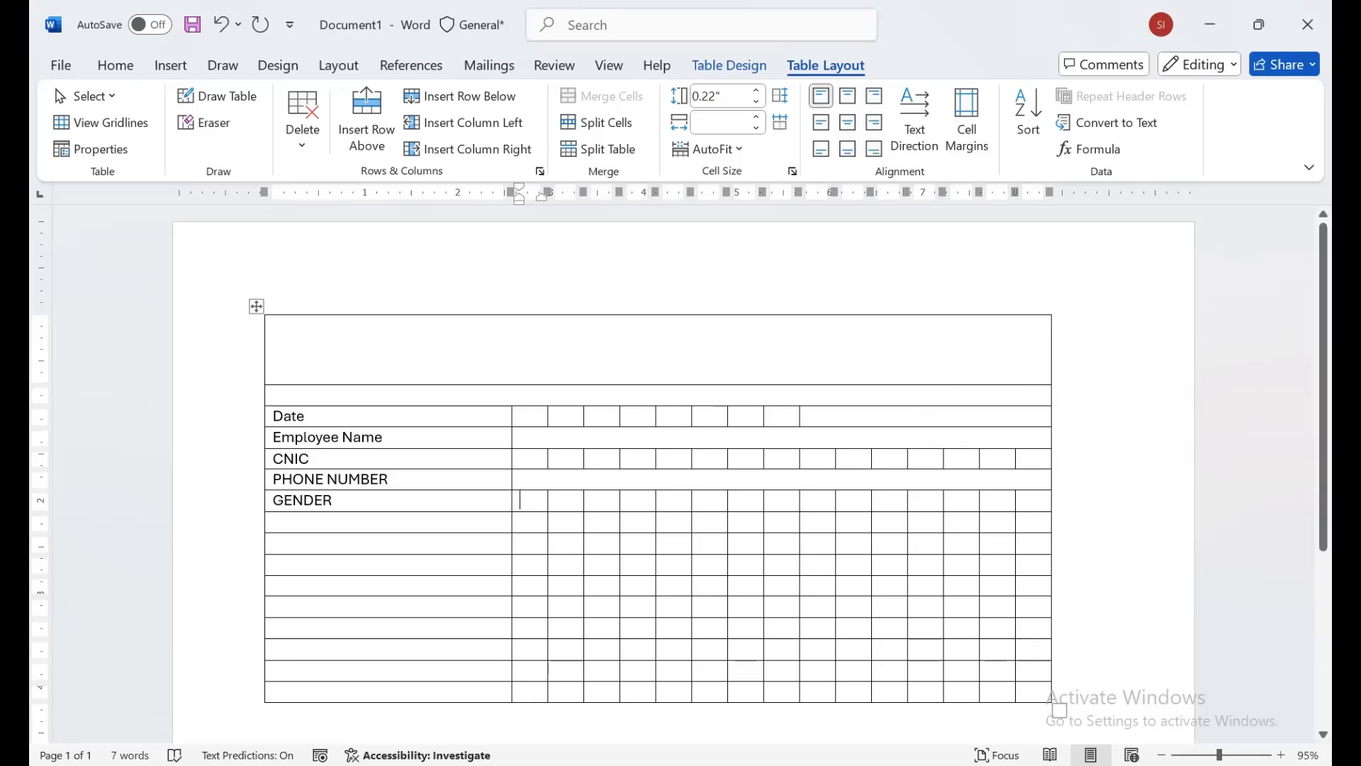
drag(561, 500, 710, 500)
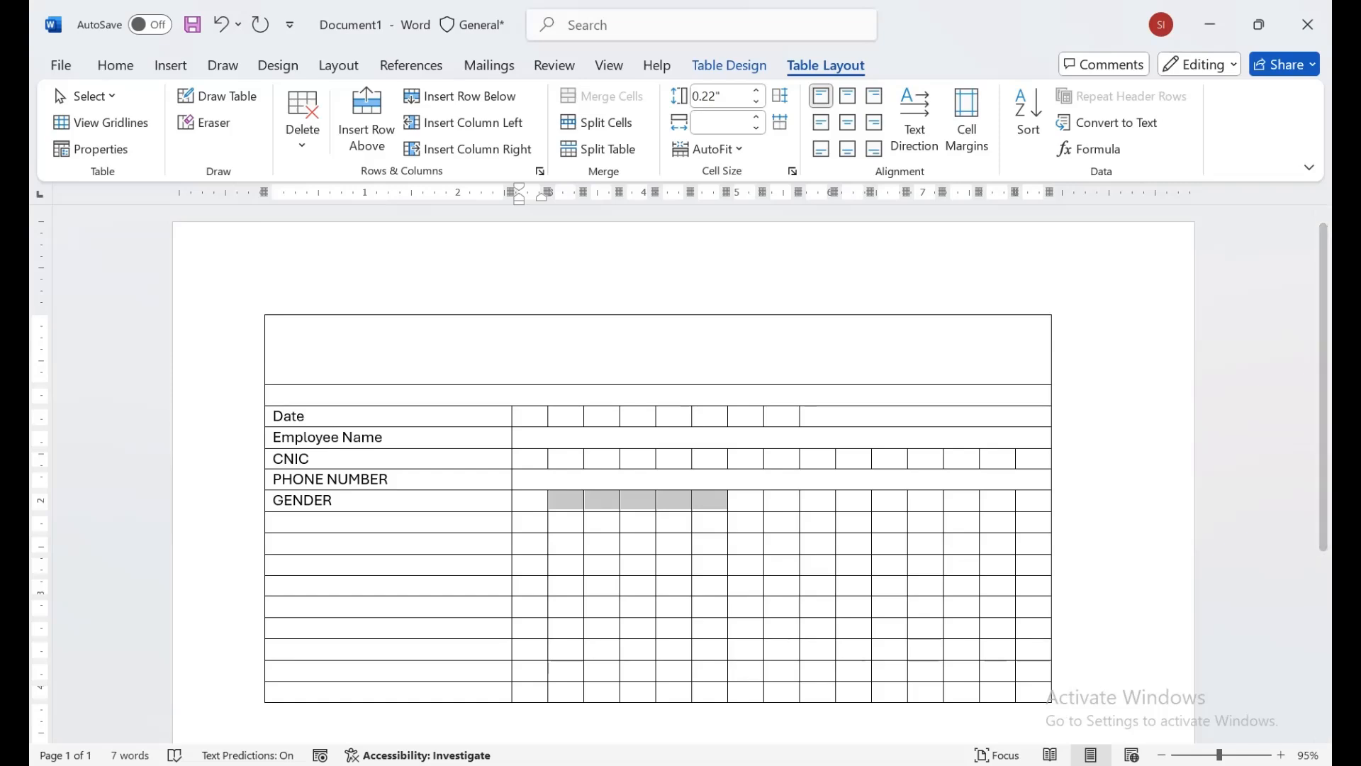
drag(709, 500, 711, 501)
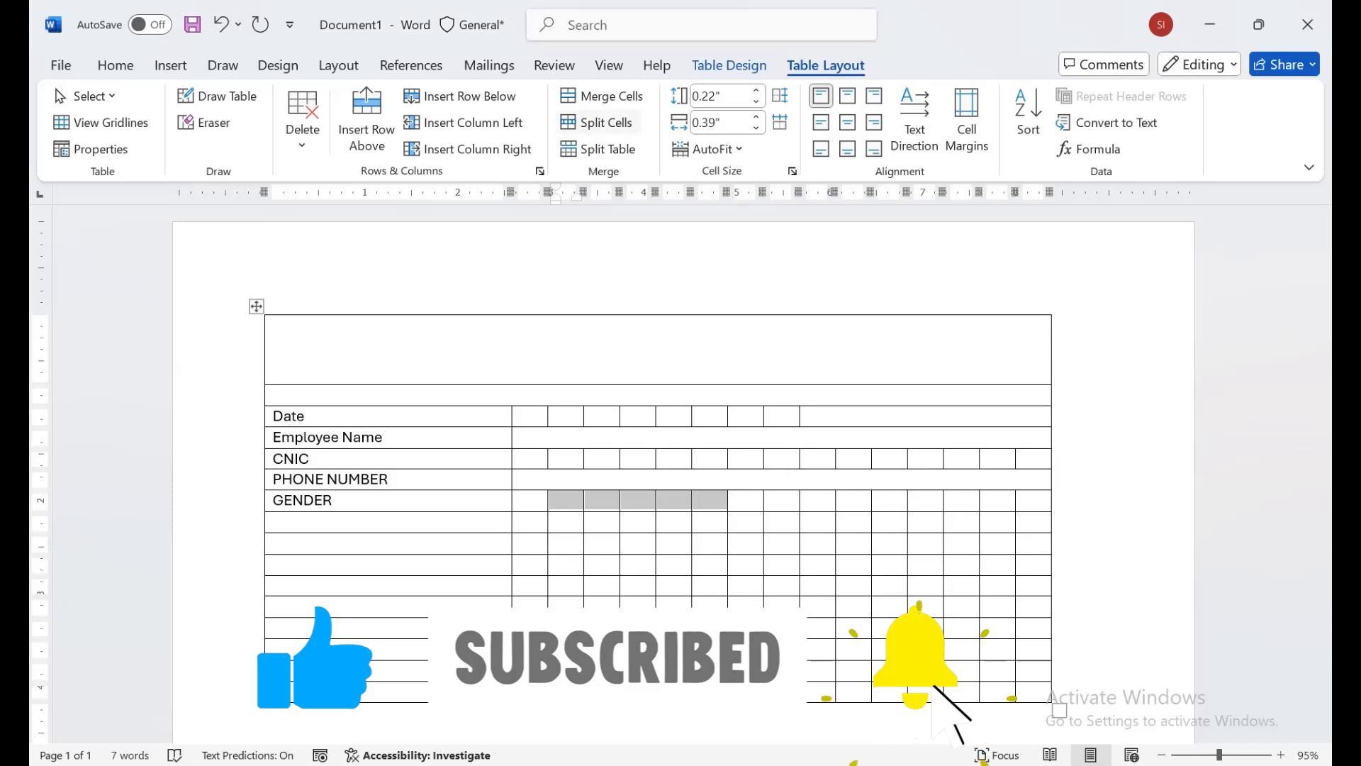
click(601, 96)
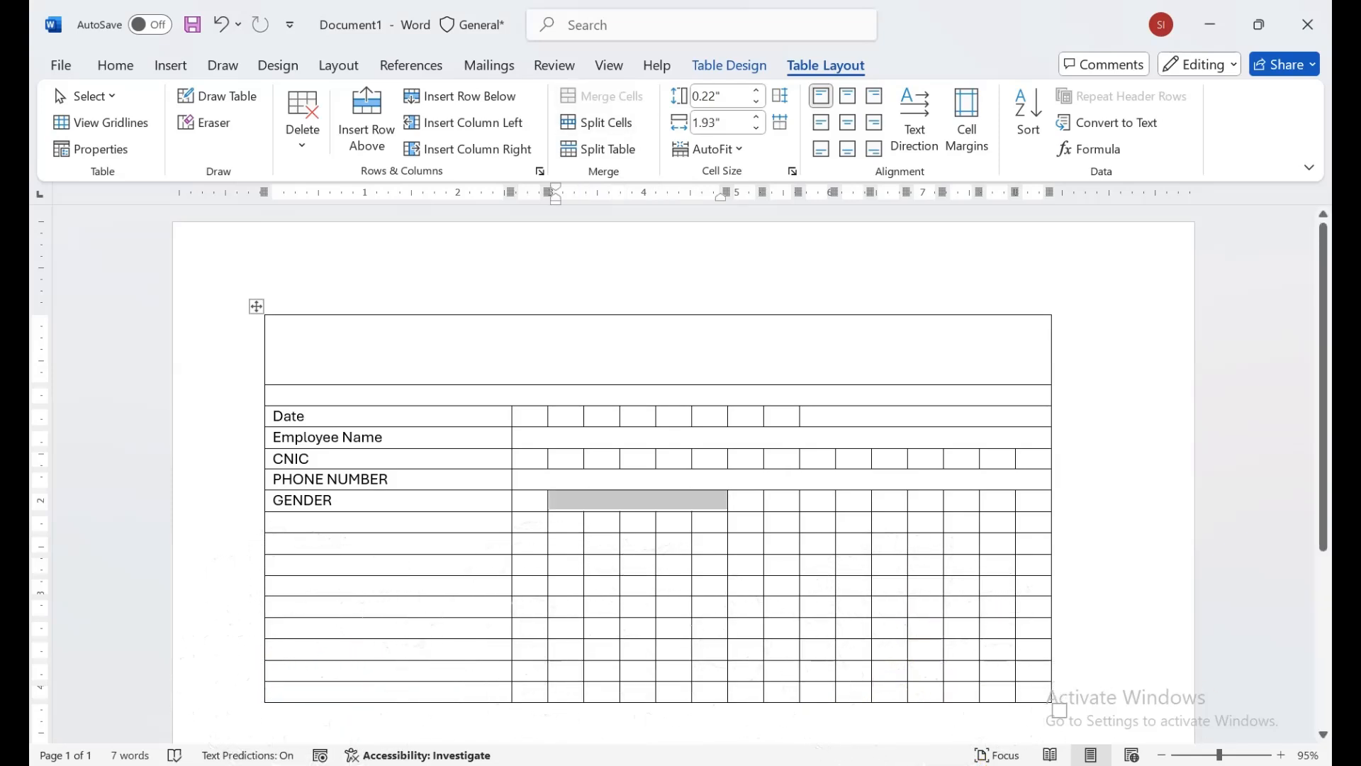
Step: Extend the GENDER row's merged cell by one adjacent narrow cell and merge the row's last seven cells into one
drag(779, 500, 925, 501)
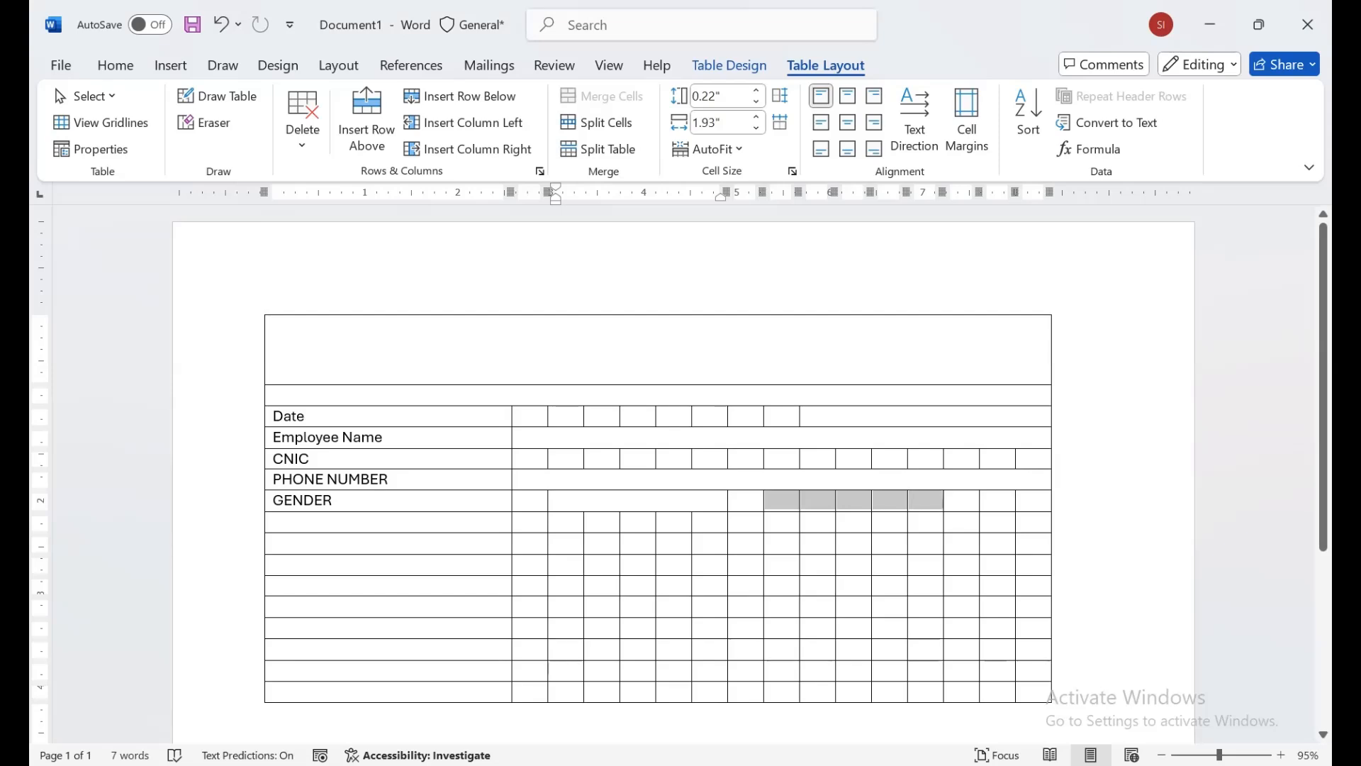
click(777, 500)
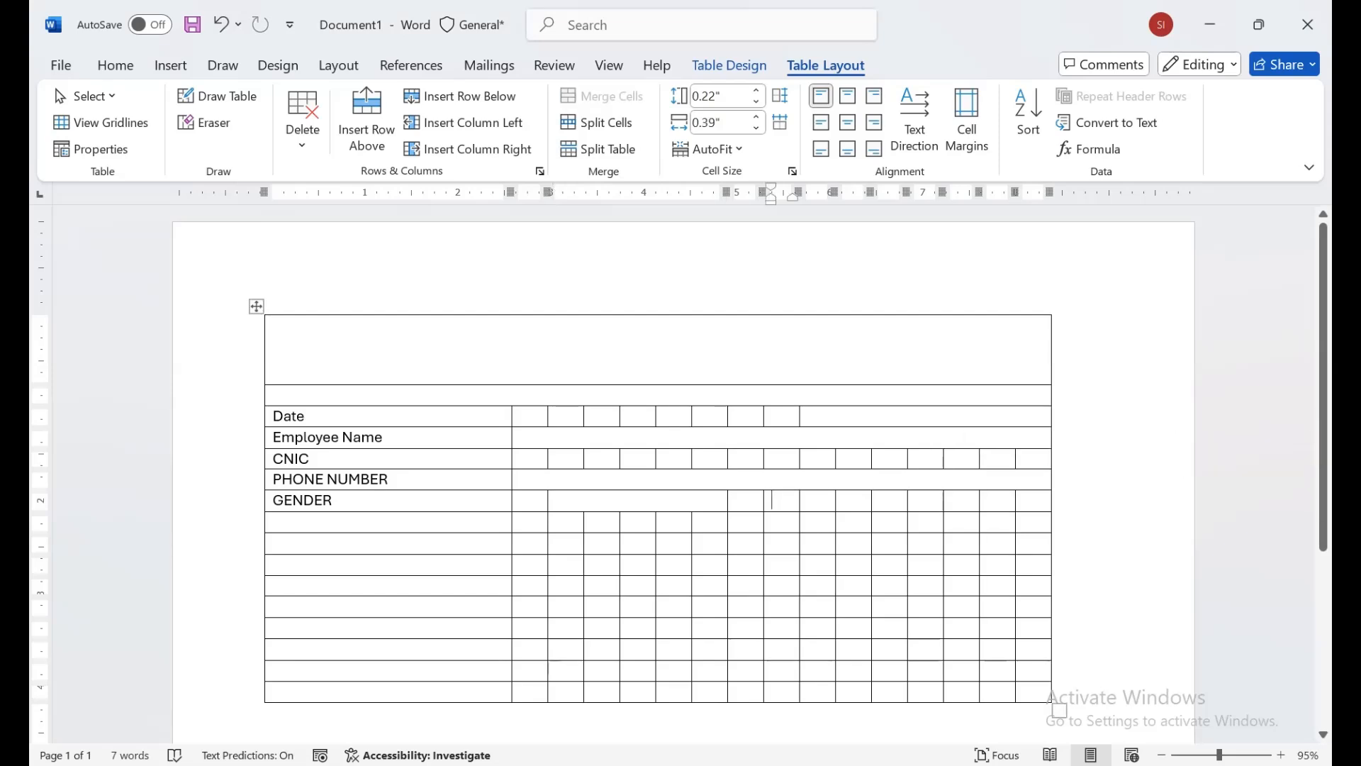
drag(698, 501, 1039, 500)
click(602, 96)
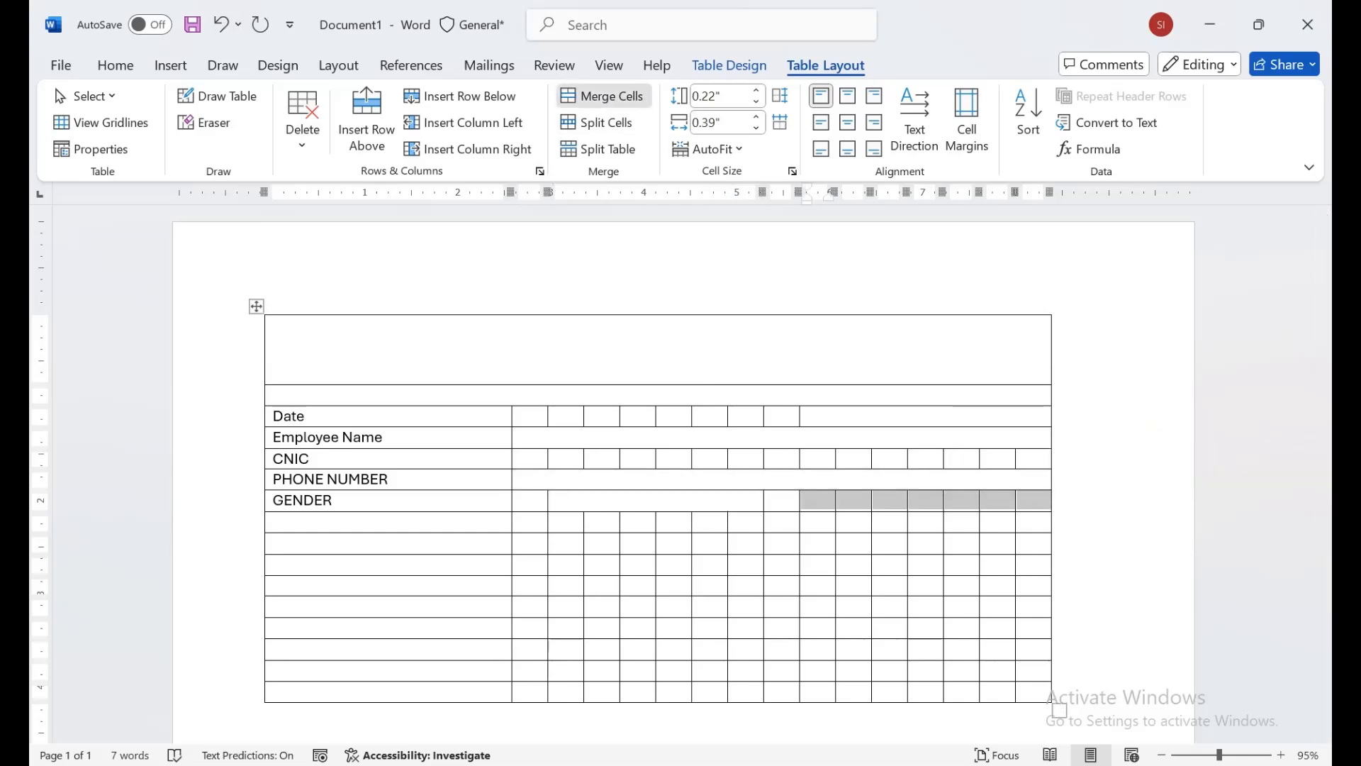
click(603, 97)
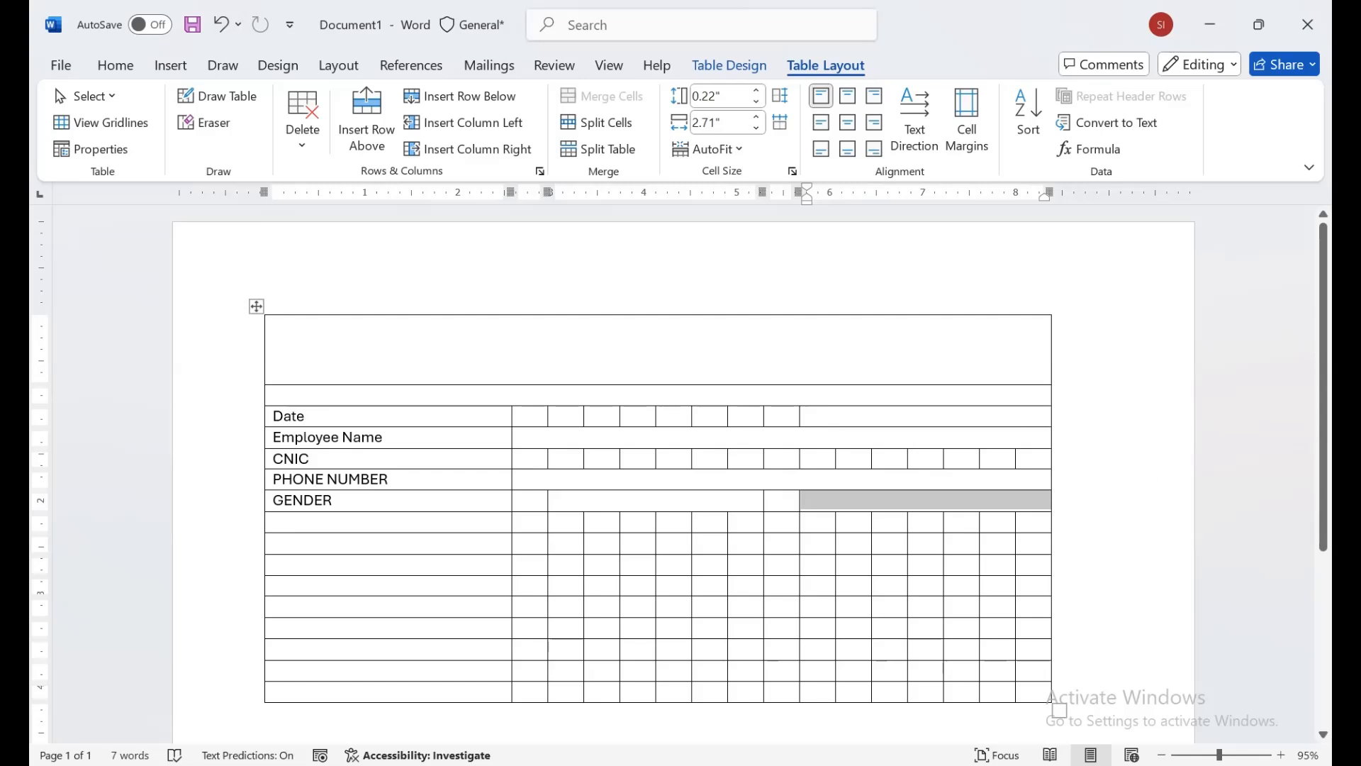
Step: Adjust the borders of the small cell between the GENDER row's two merged cells, and undo the last border move
mouse_move(780, 500)
mouse_down()
mouse_move(753, 500)
mouse_move(829, 500)
mouse_move(794, 500)
mouse_up()
click(778, 501)
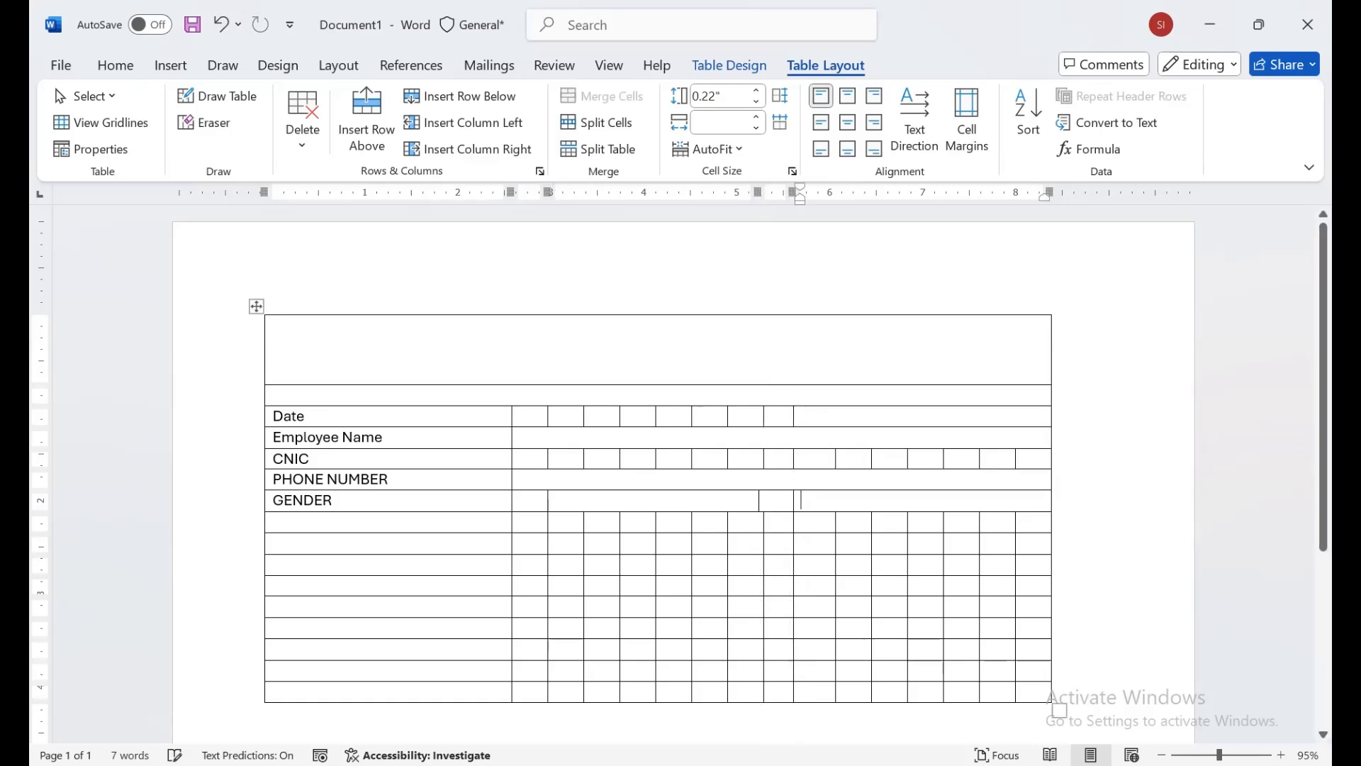
key(ctrl+z)
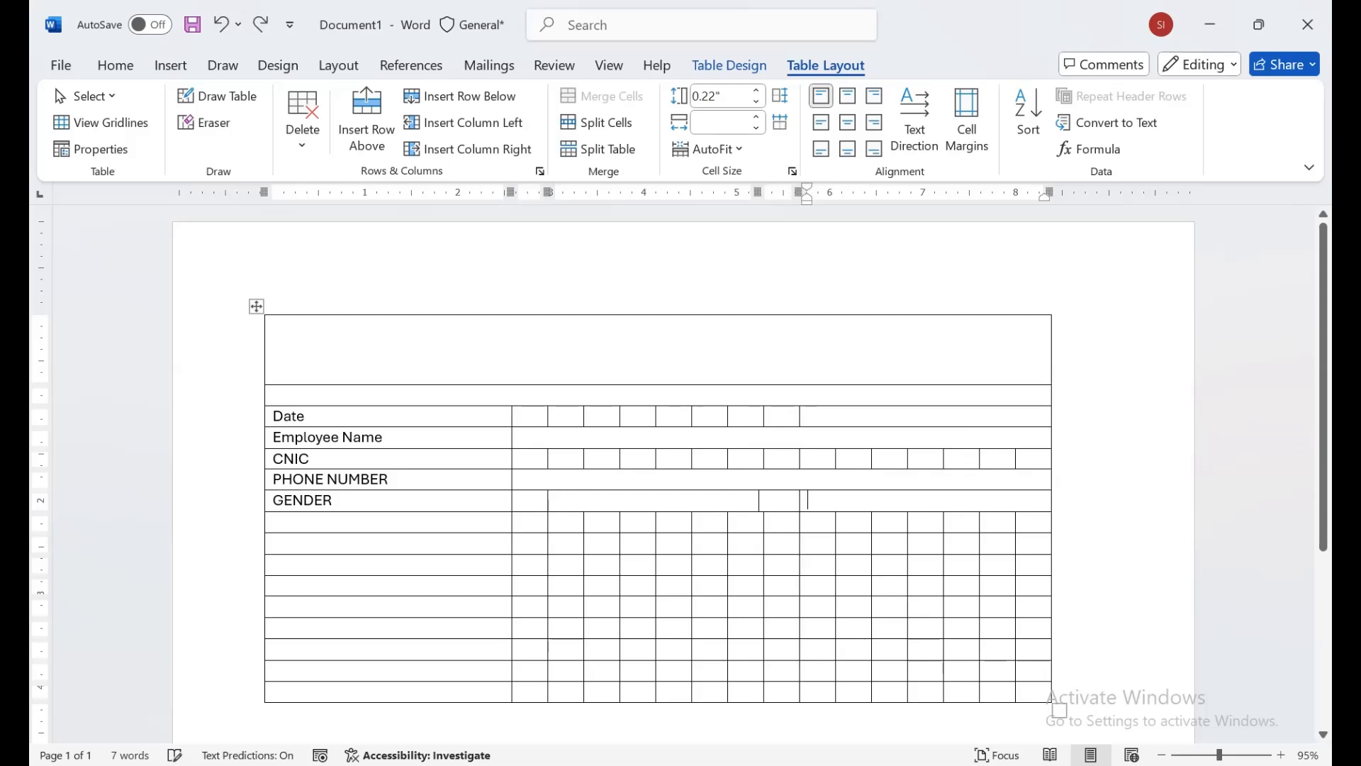
Step: Narrow the GENDER row's second small cell slightly by moving its border with the last merged cell inward
click(778, 500)
mouse_move(777, 500)
mouse_down()
mouse_move(810, 500)
mouse_move(794, 501)
mouse_up()
click(839, 523)
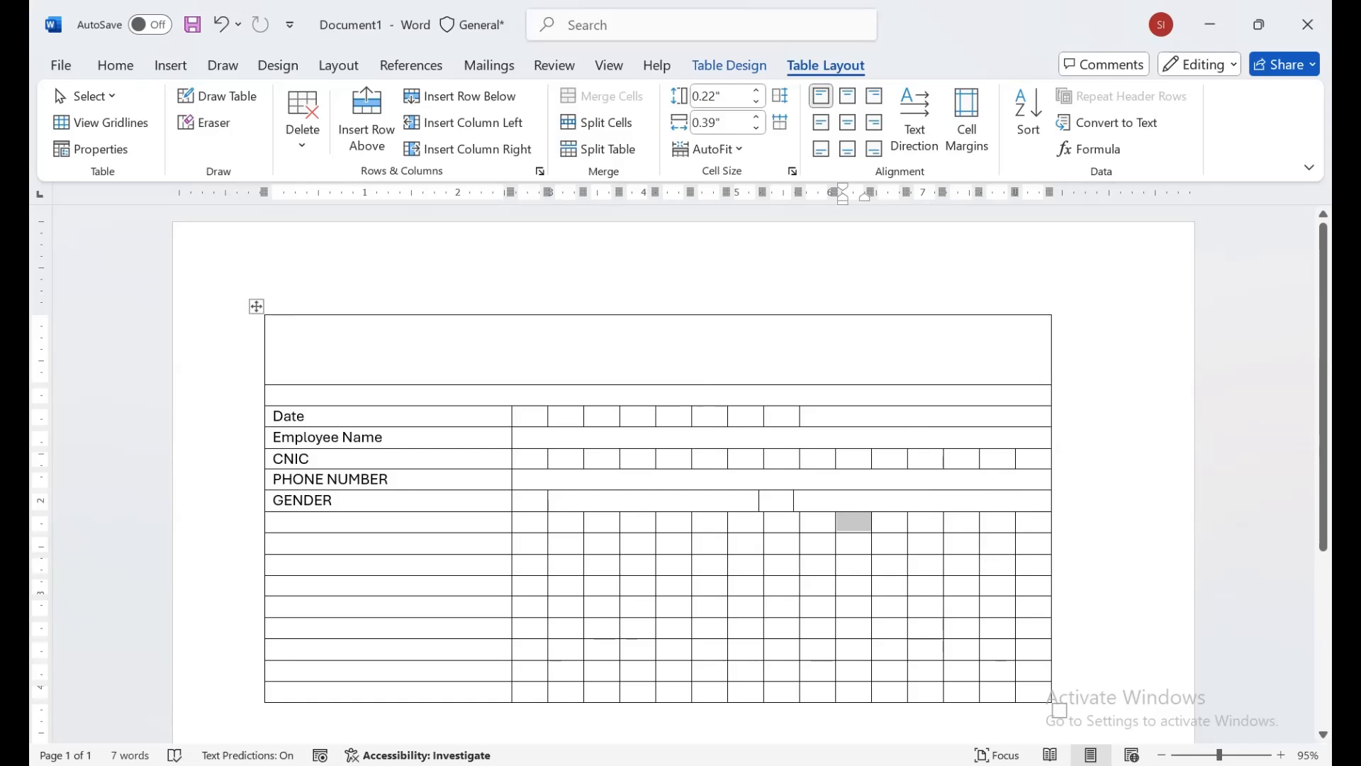
Step: Undo the widening of the whole first narrow column and slightly widen only the GENDER row's first small cell
drag(548, 603, 556, 603)
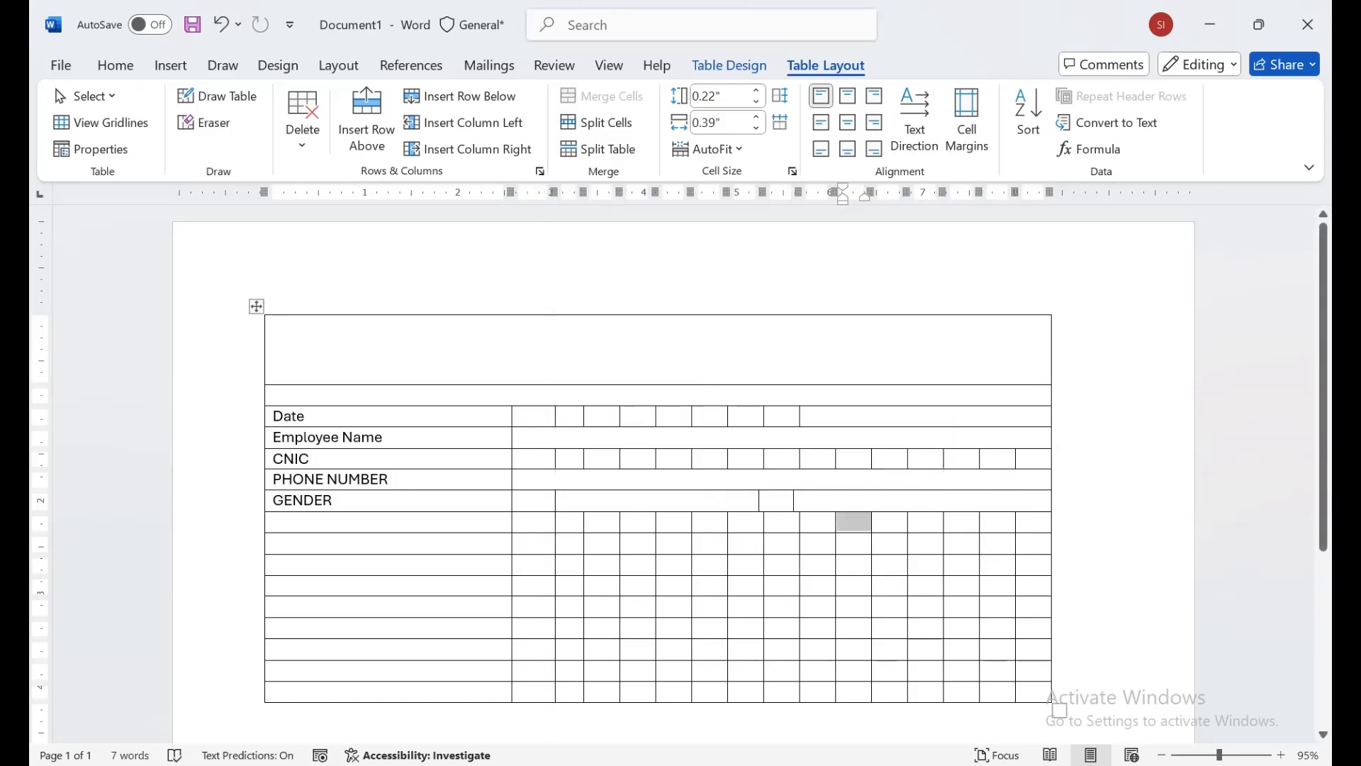
key(ctrl+z)
drag(533, 501, 555, 501)
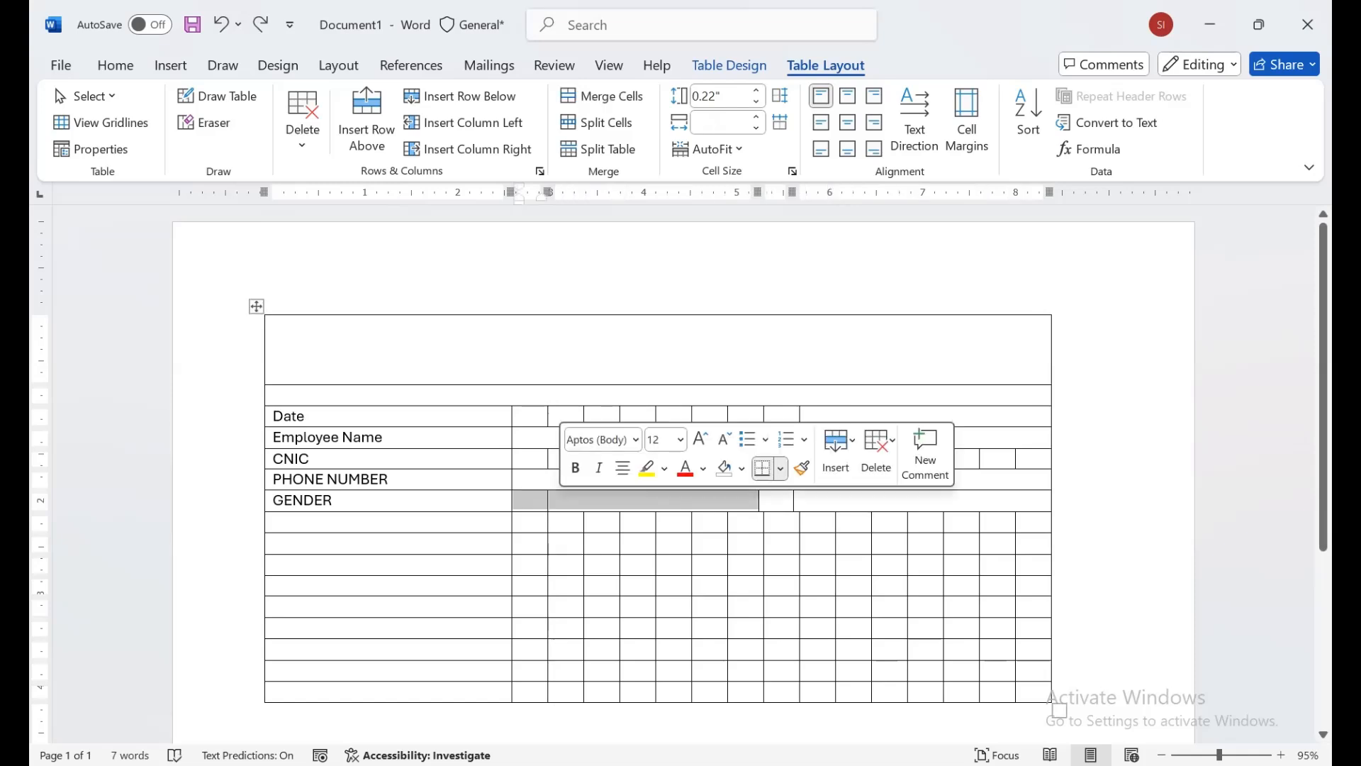
click(530, 502)
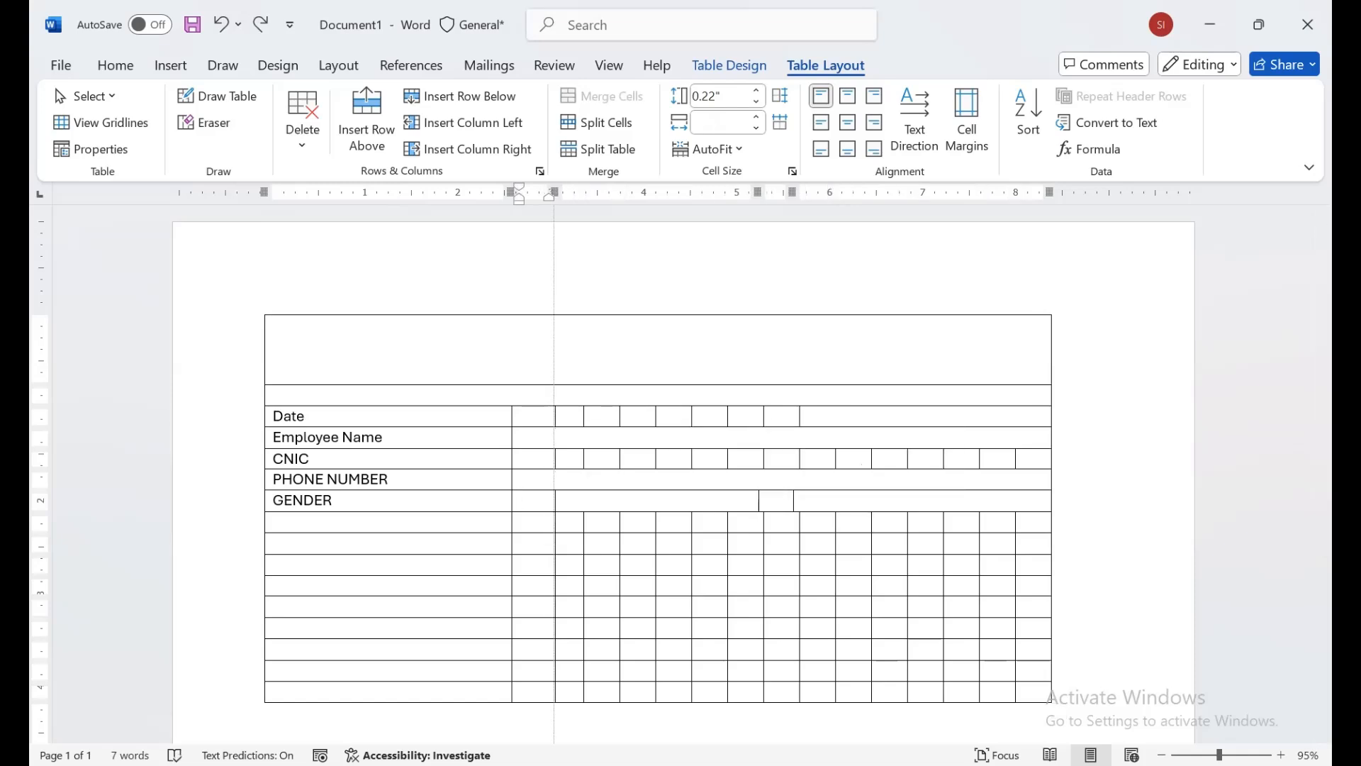
drag(530, 501, 557, 501)
Step: Widen the GENDER row's second small cell toward the merged cell before it, and increase the row height to 0.3"
click(774, 501)
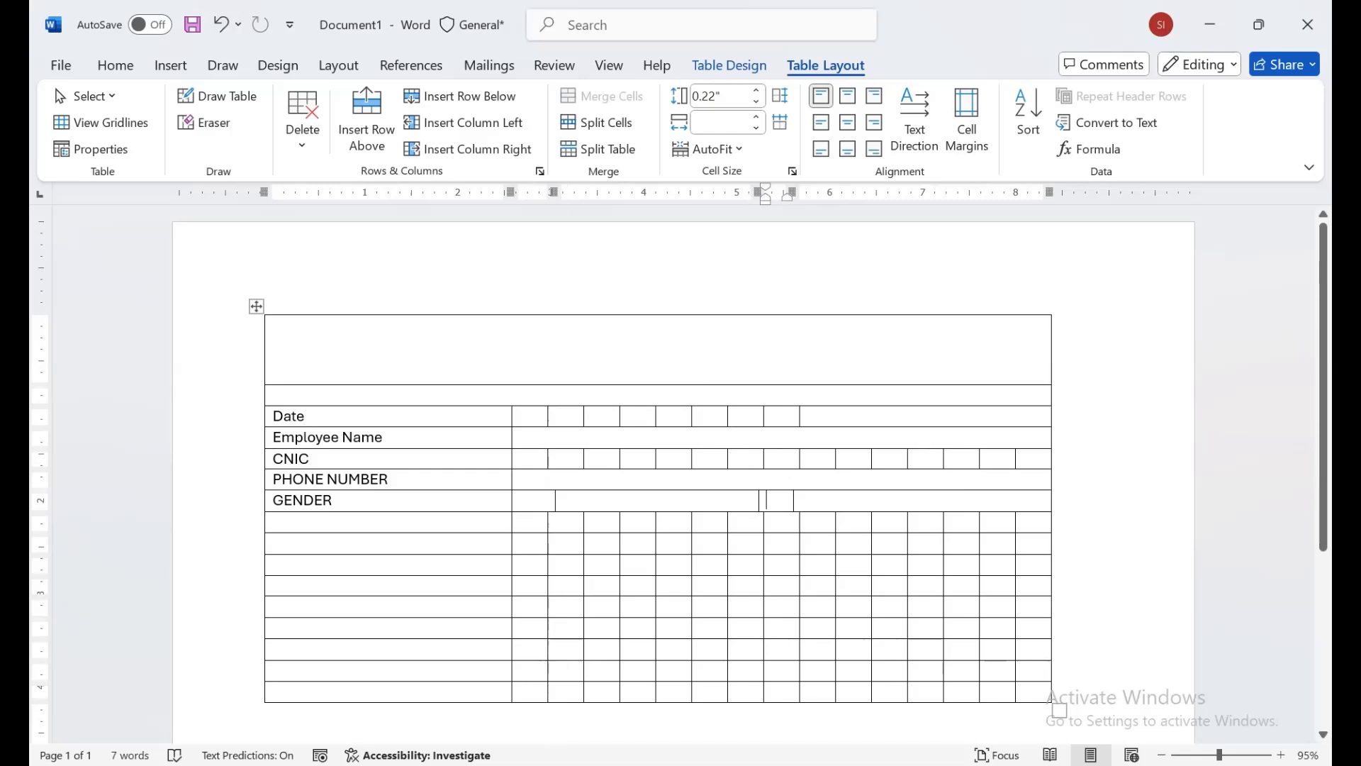
drag(777, 501, 753, 500)
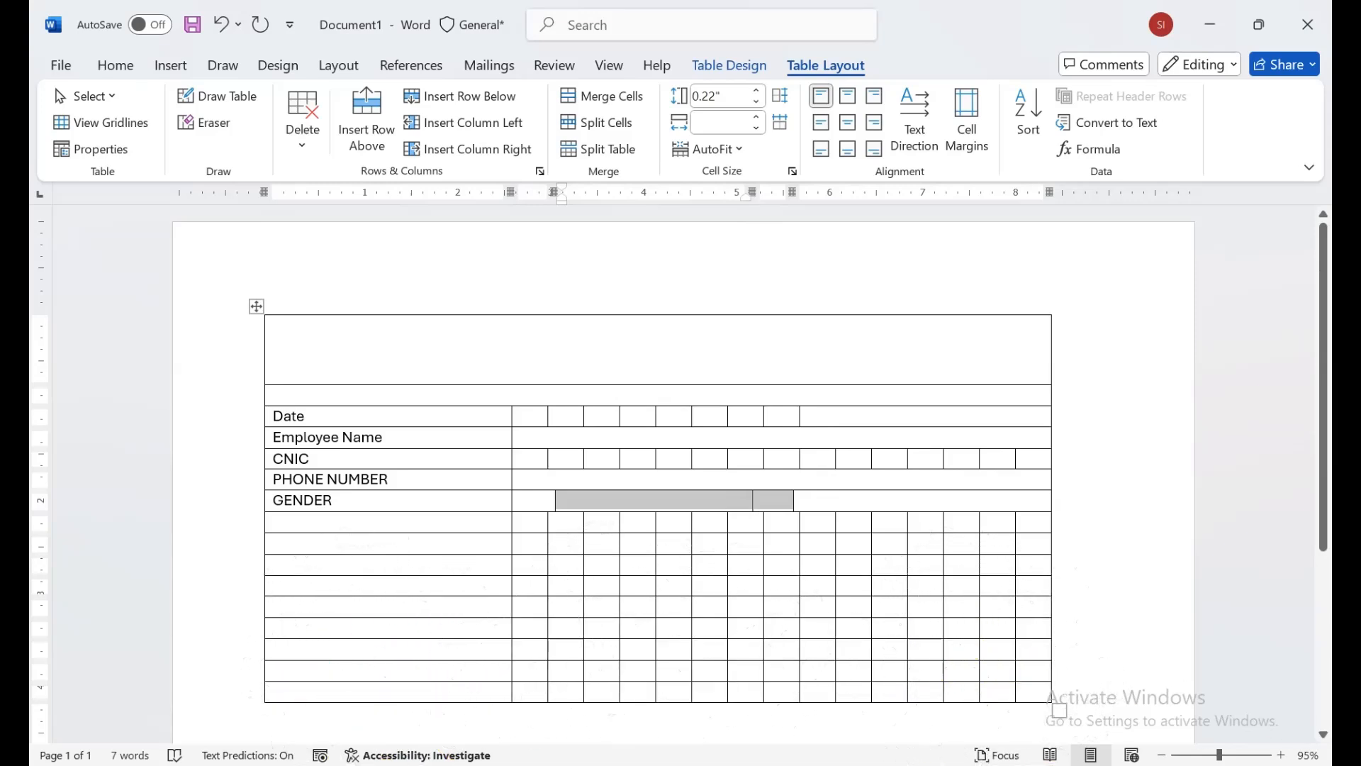
drag(313, 511, 313, 518)
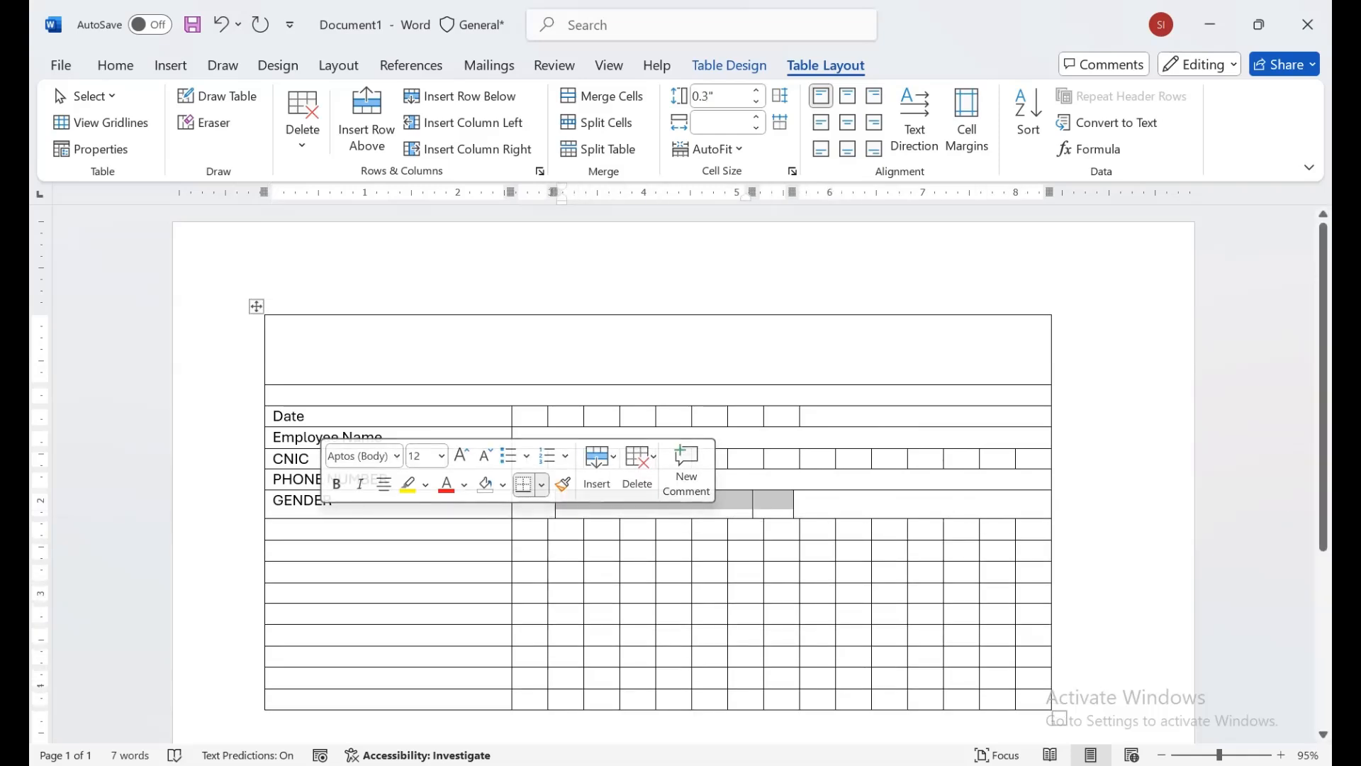
Step: Merge all cells of the row directly below GENDER into one full-width cell
click(523, 529)
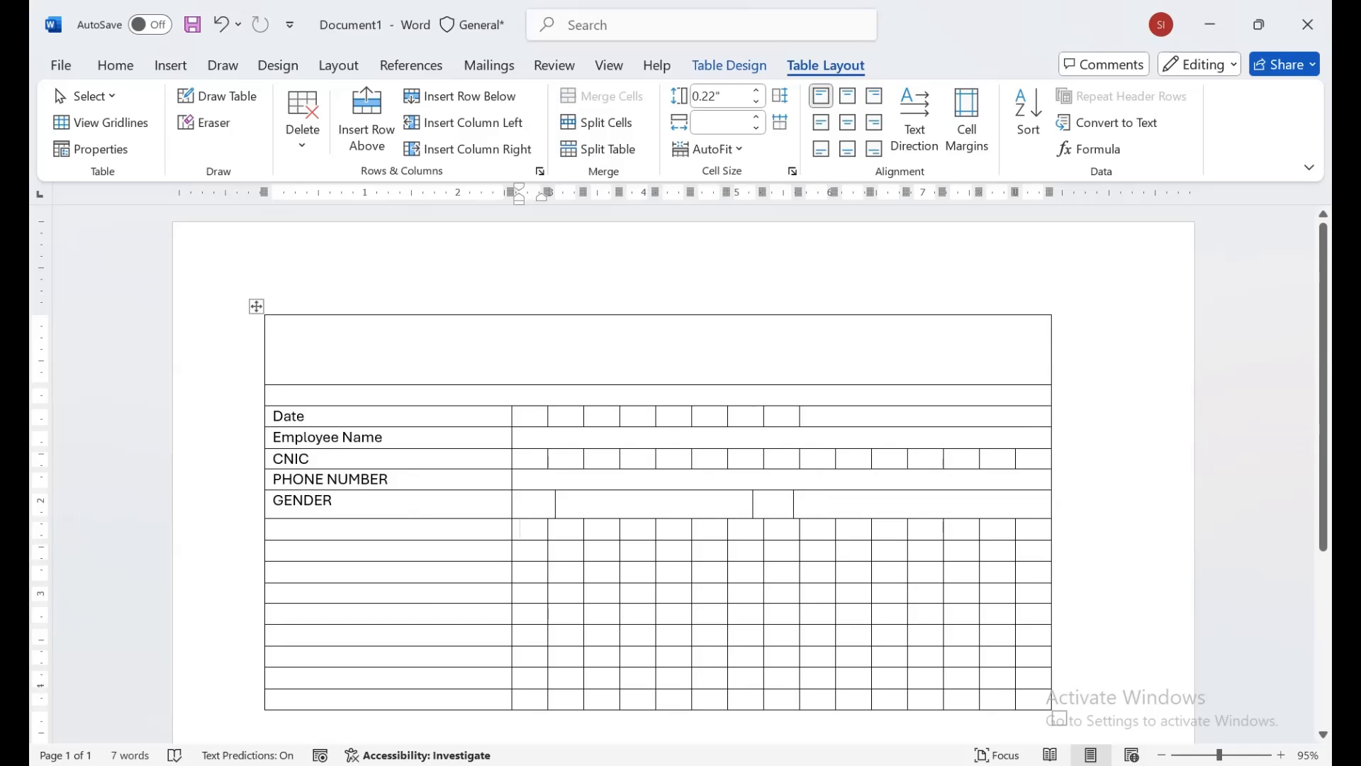
drag(397, 528, 1035, 530)
click(602, 96)
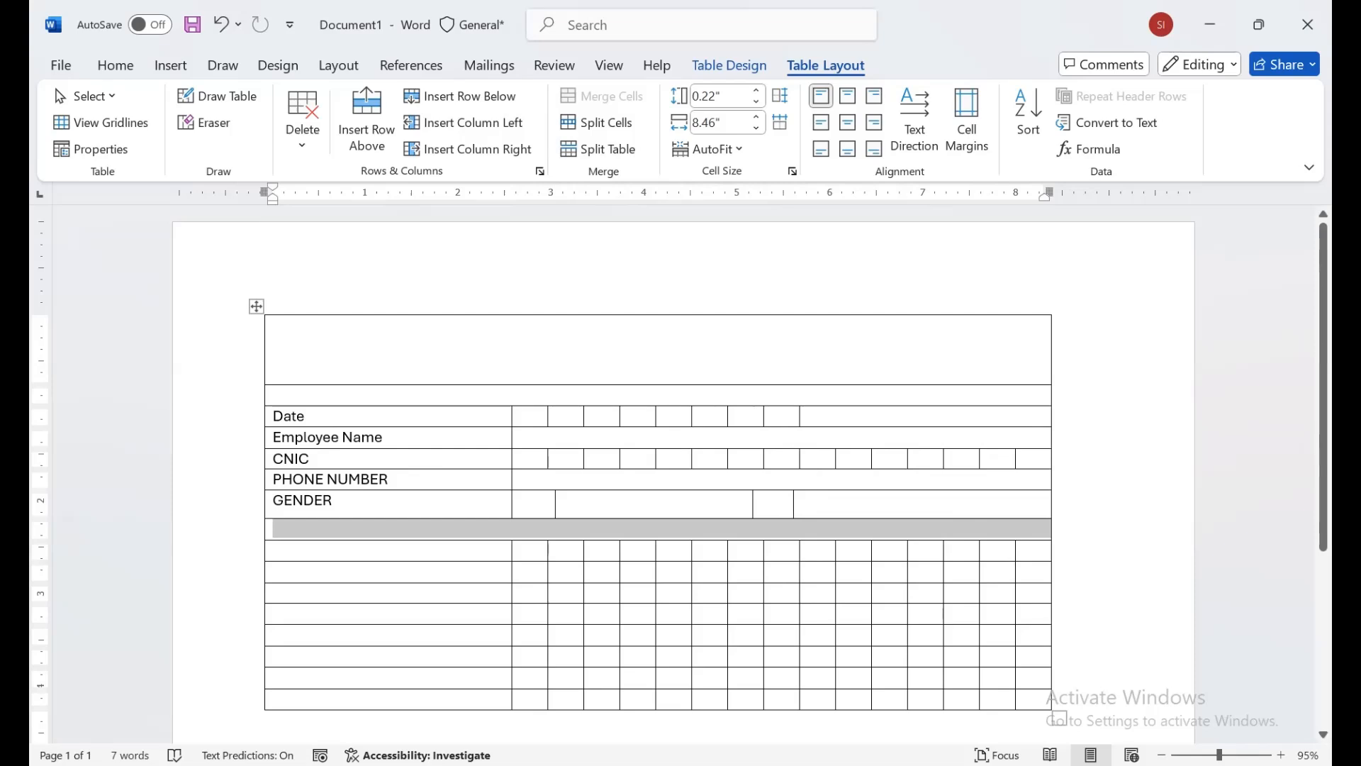
Step: Merge the last ten cells of the bottom two rows into one cell, and the first six cells of the bottom three rows into another
drag(397, 551, 1035, 635)
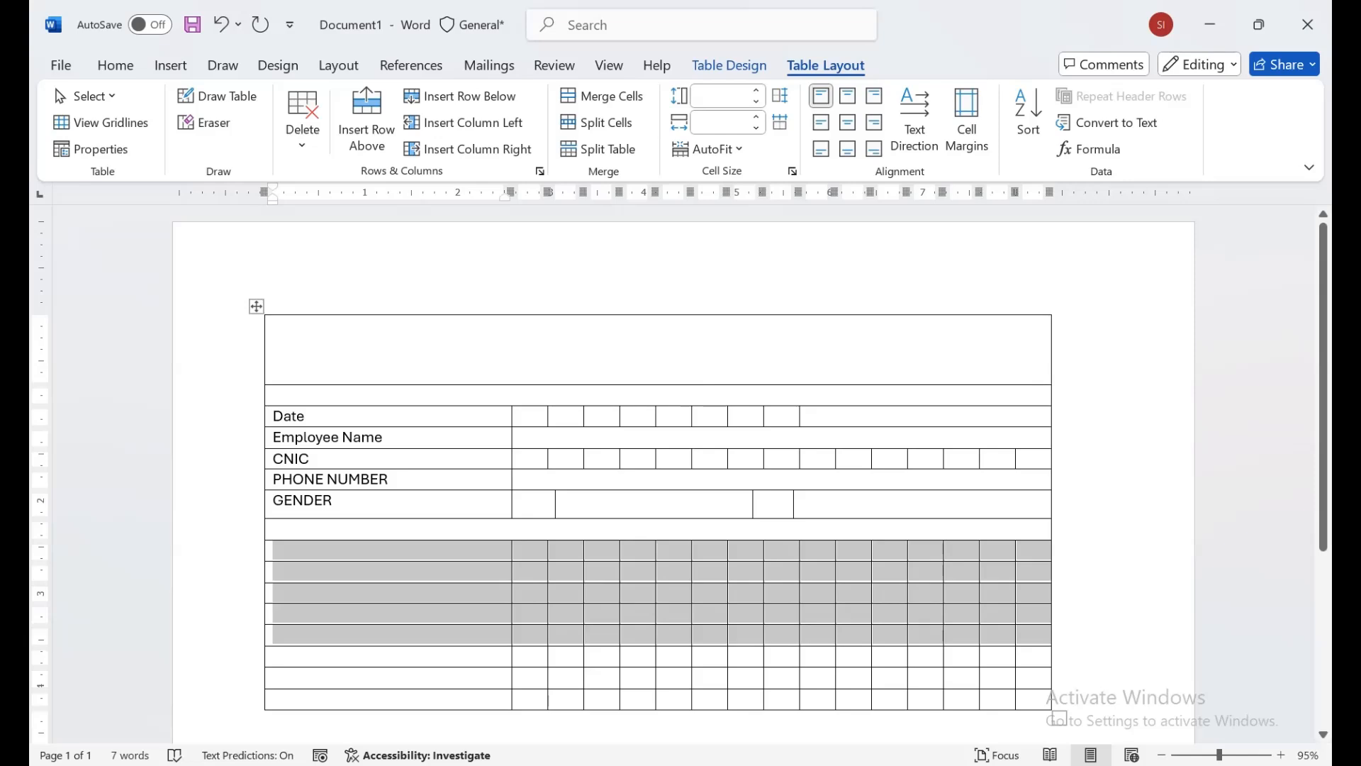
drag(709, 678, 1035, 700)
click(602, 96)
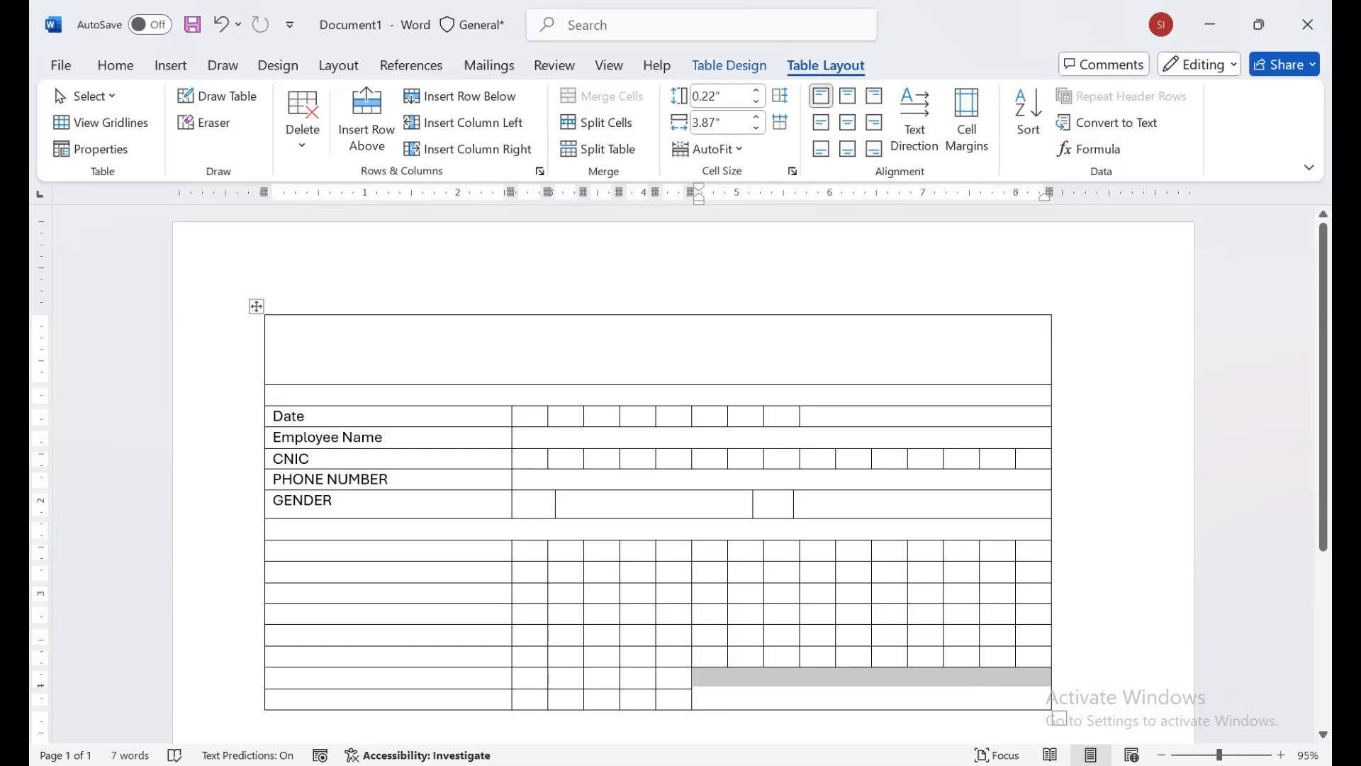
drag(673, 657, 394, 699)
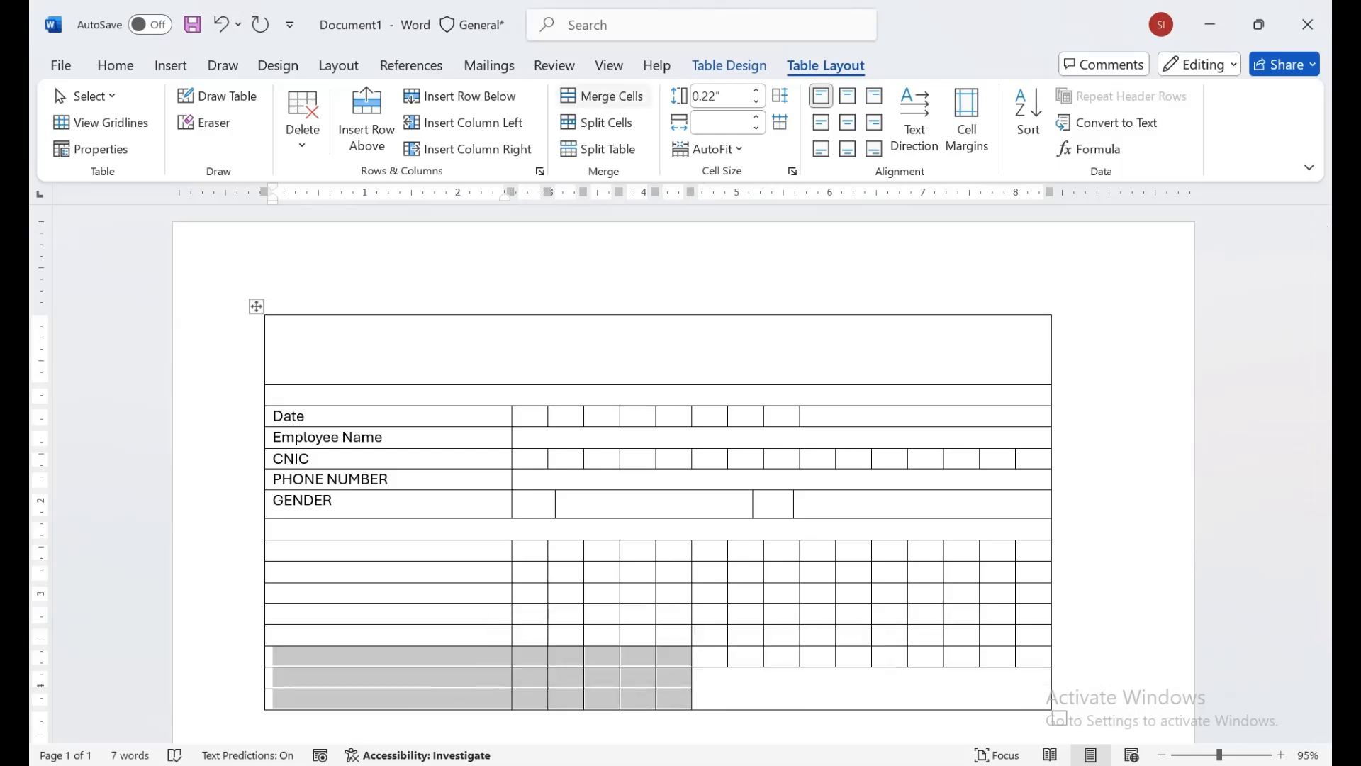
click(602, 96)
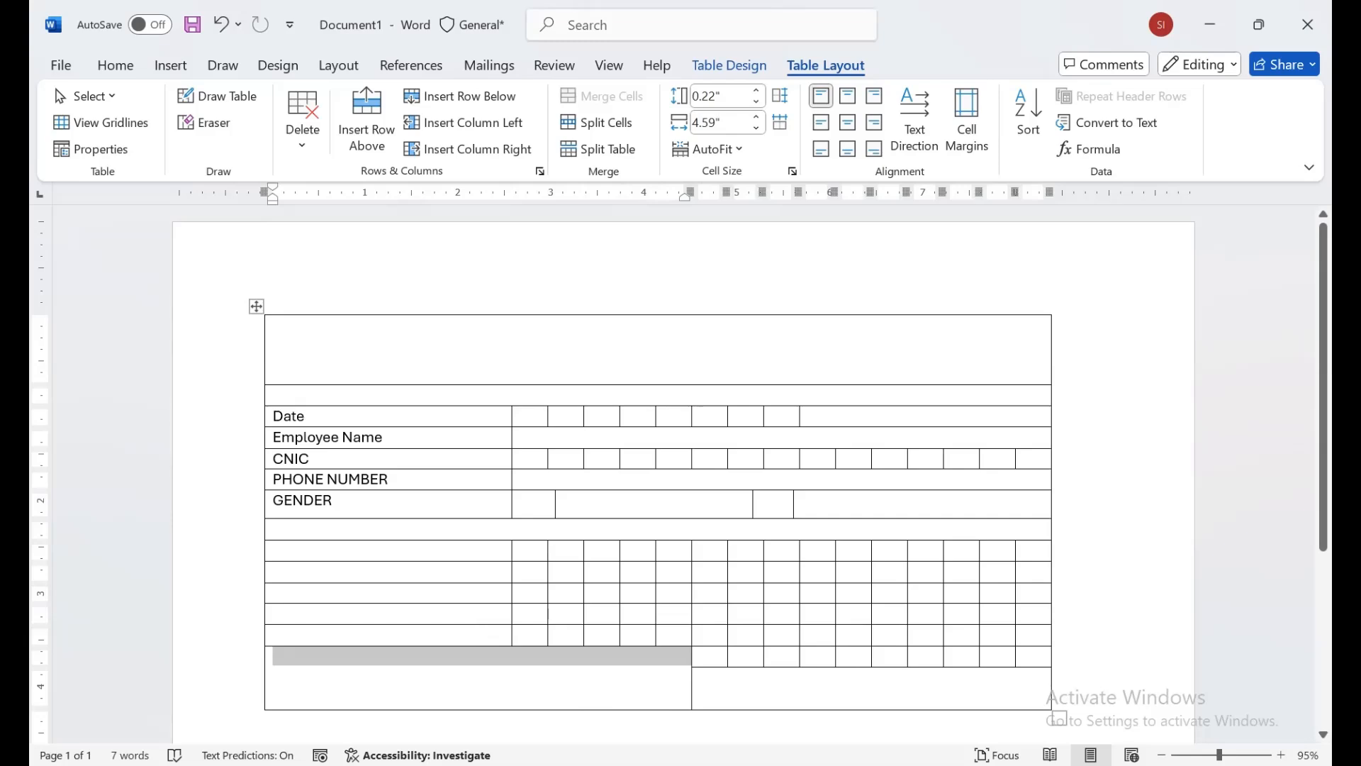
Step: Widen the first column slightly in the five rows between the merged full-width row and the merged bottom block
drag(475, 551, 526, 633)
click(534, 551)
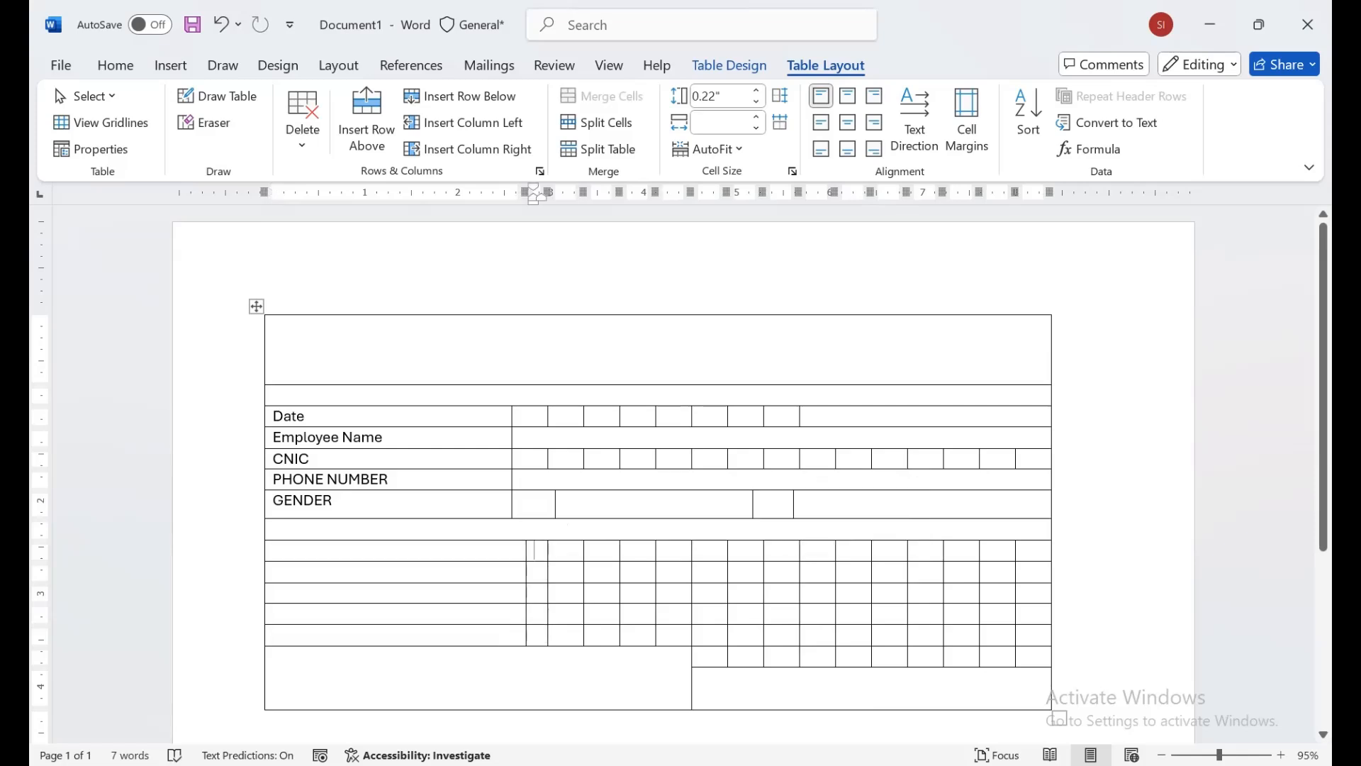
drag(534, 550, 670, 641)
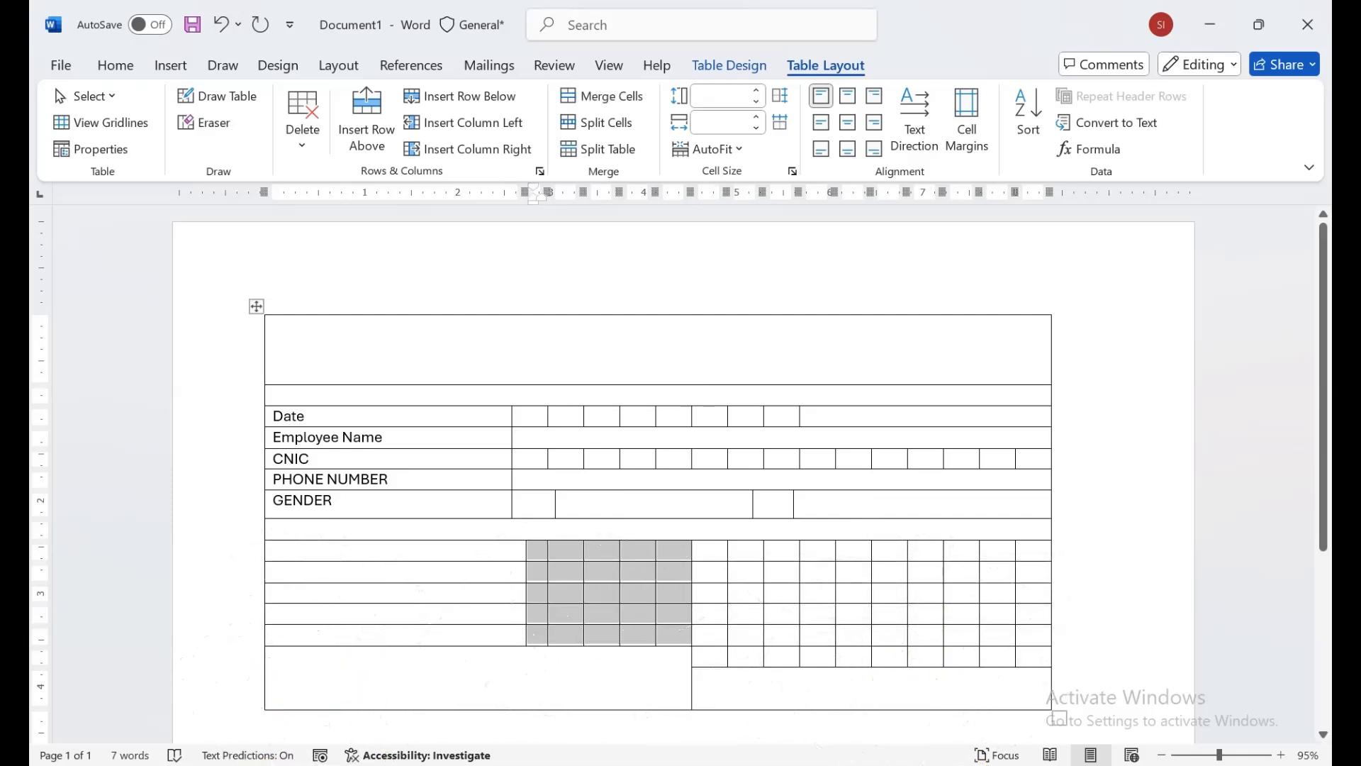
Step: Merge the first five narrow cells into one cell in each of the five rows below the full-width row, row by row
drag(537, 550, 674, 550)
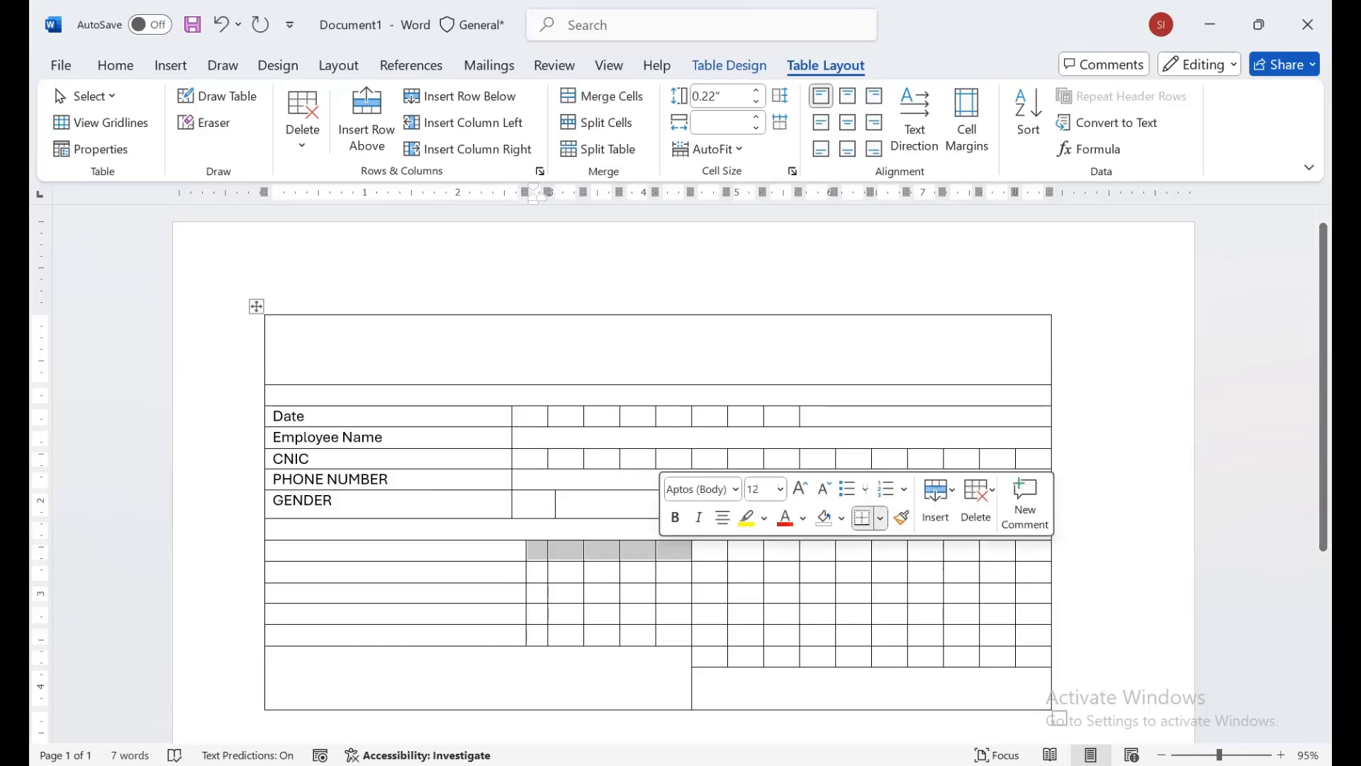
click(603, 95)
click(588, 571)
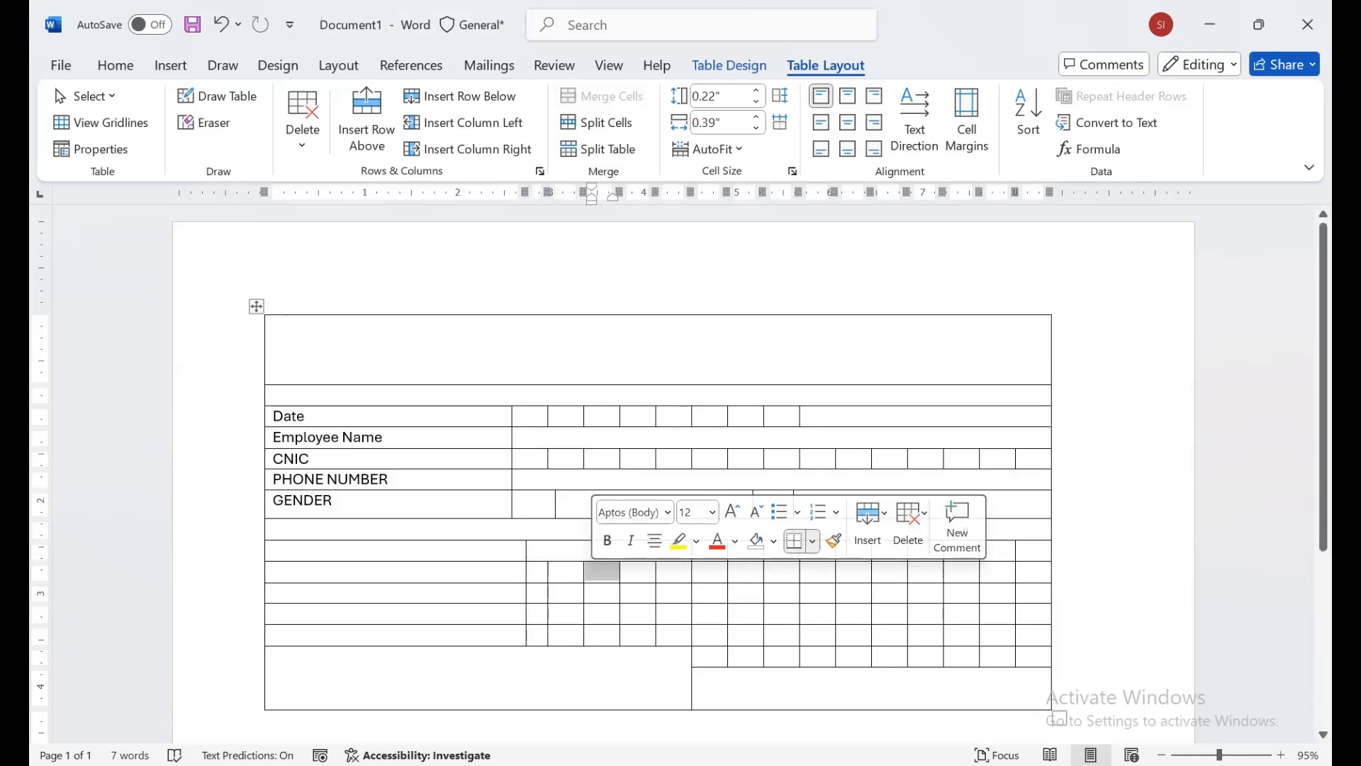
drag(537, 571, 674, 571)
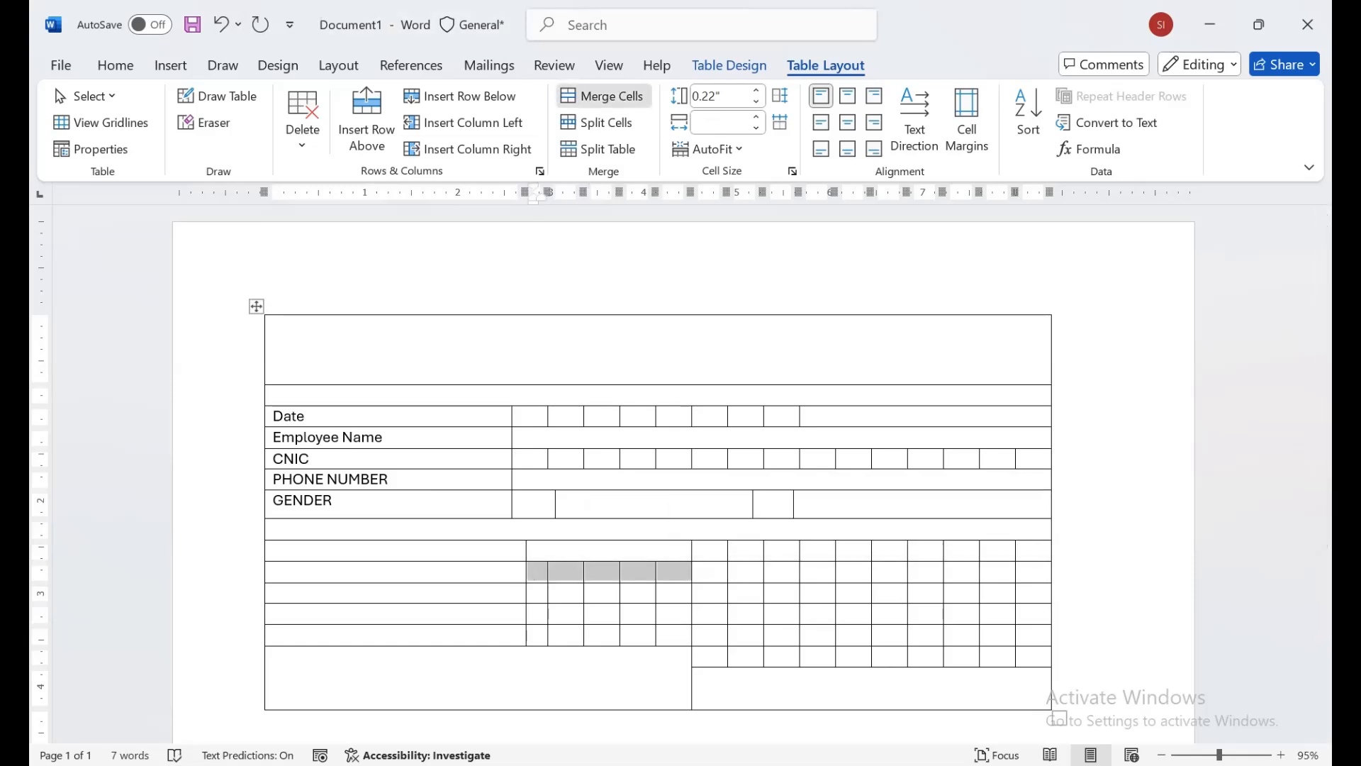
click(602, 96)
drag(537, 593, 674, 592)
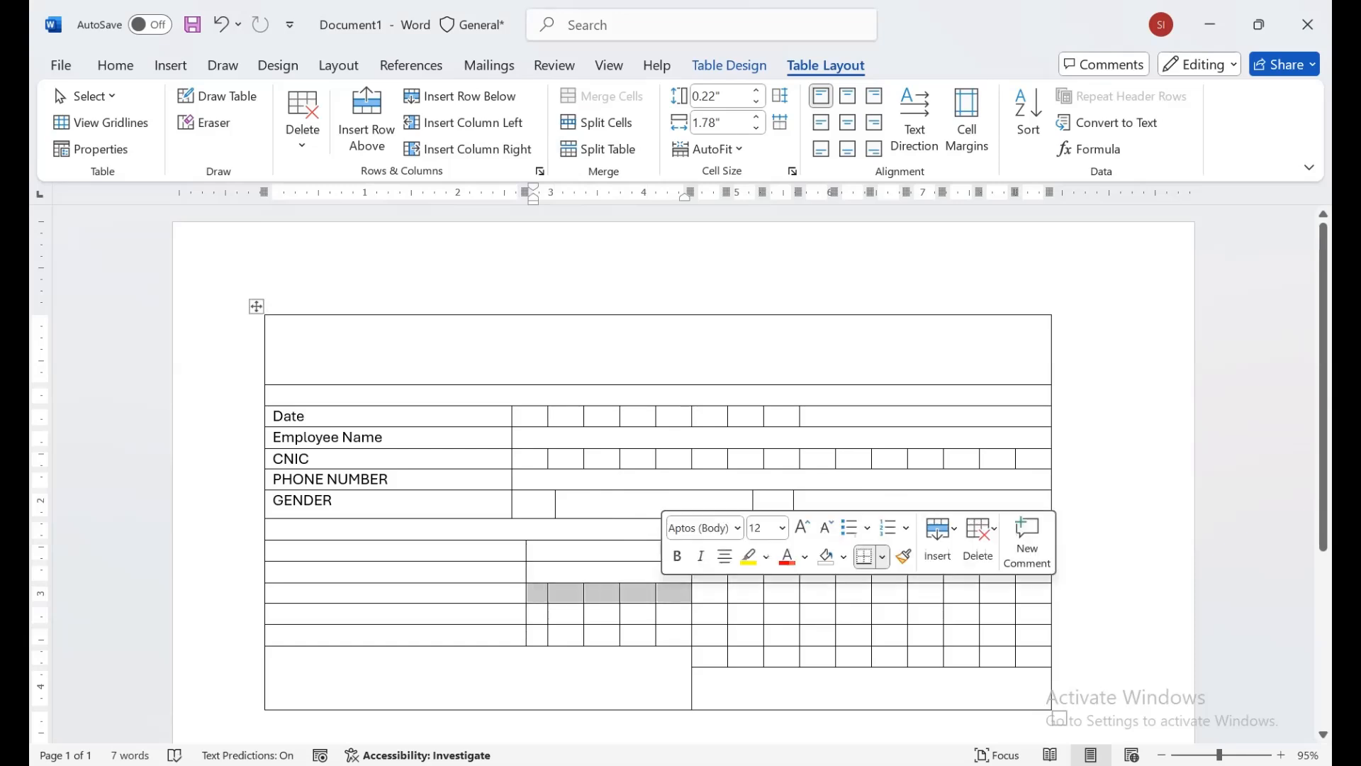
click(603, 95)
drag(537, 613, 673, 613)
click(602, 95)
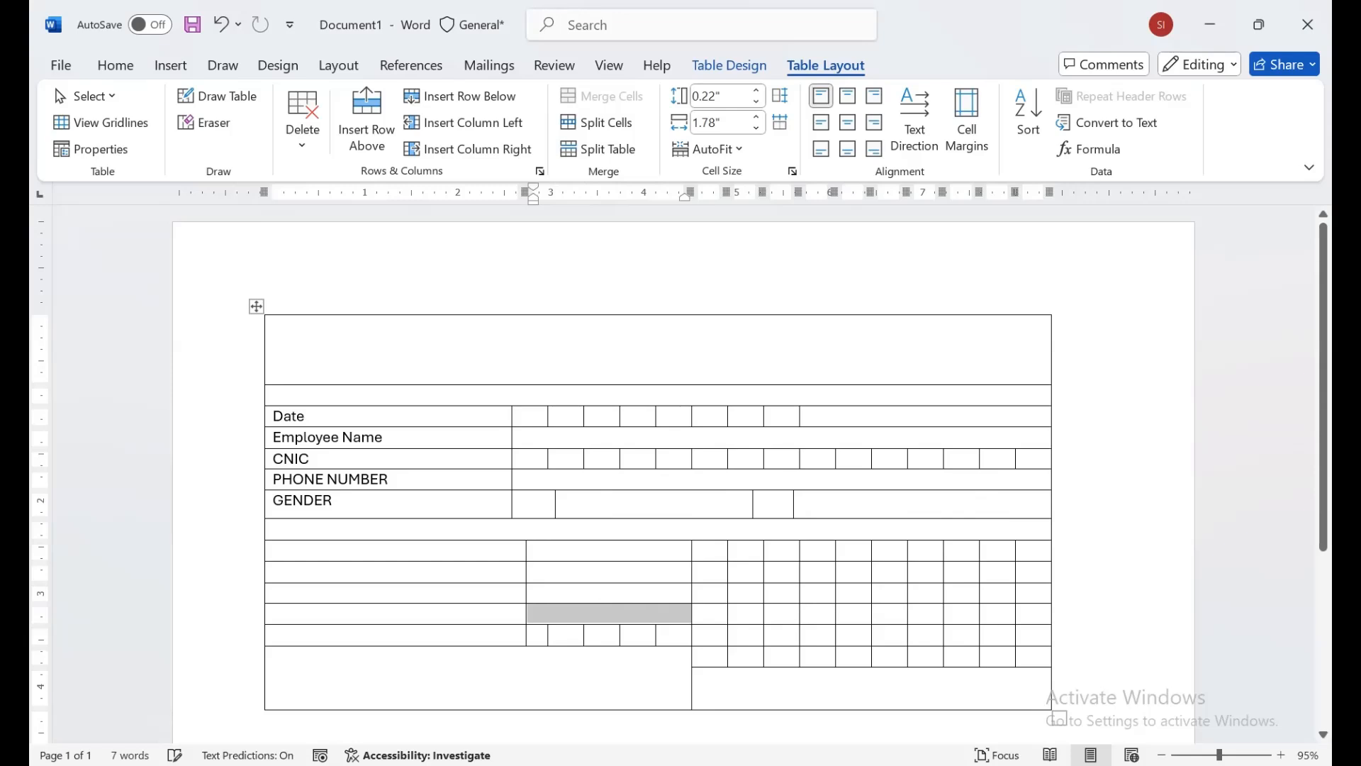
drag(537, 635, 673, 634)
click(602, 96)
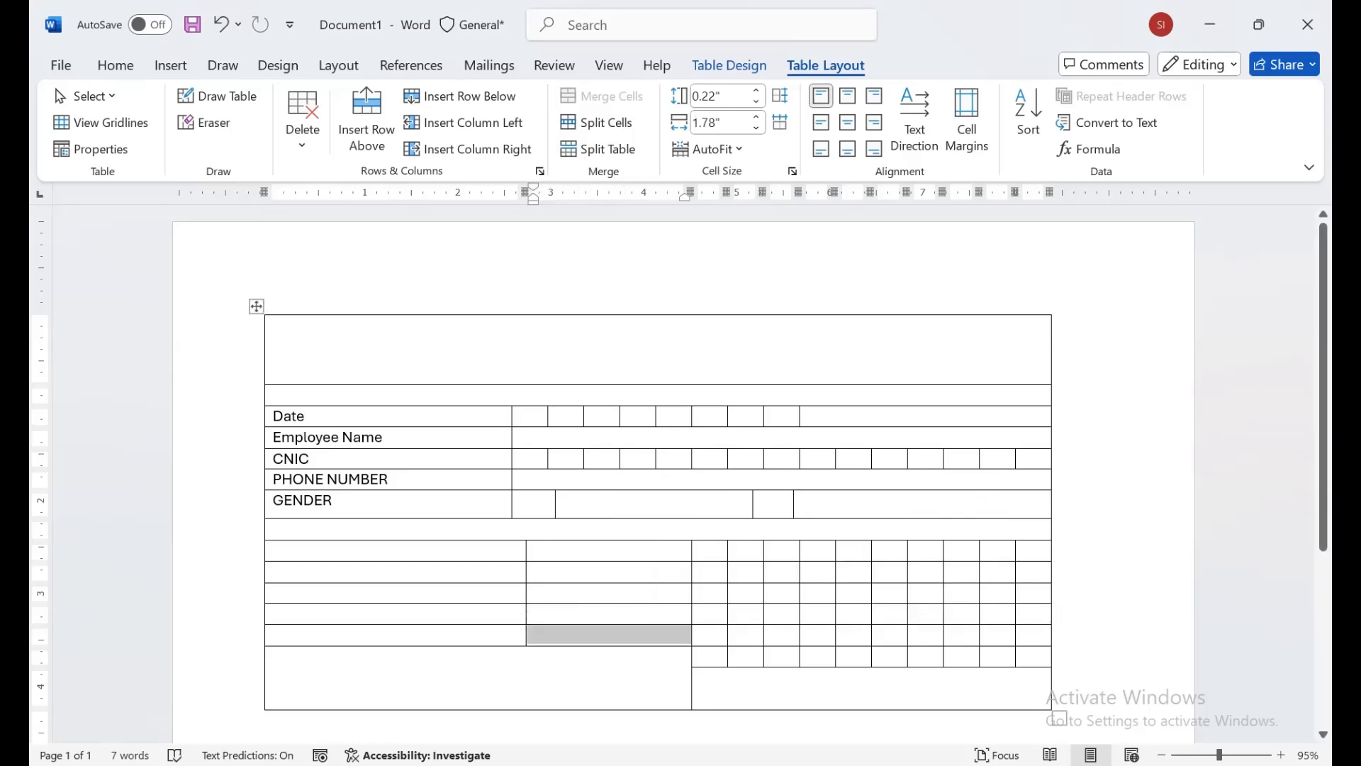
Step: Merge the last ten narrow cells into one cell in each of the same five rows, row by row
drag(706, 550, 1034, 550)
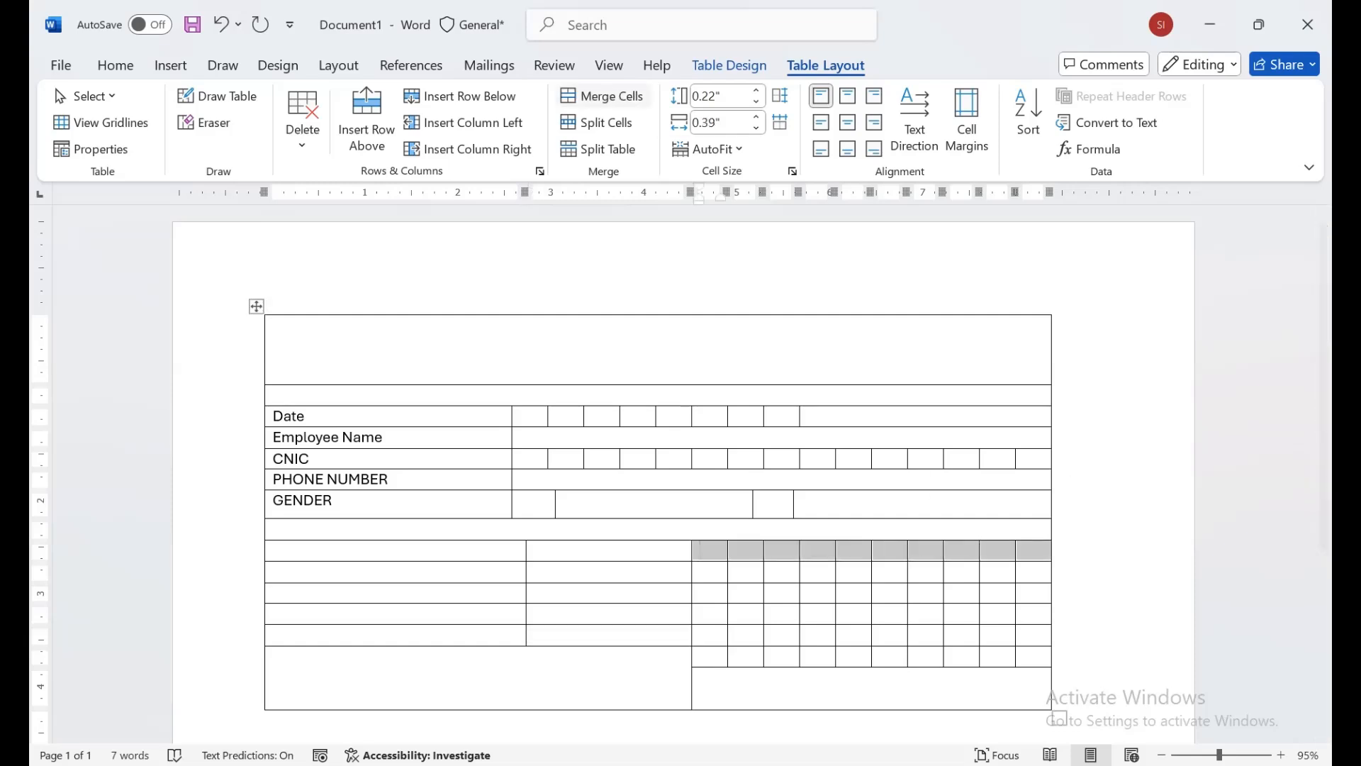
click(603, 96)
drag(705, 572, 1034, 572)
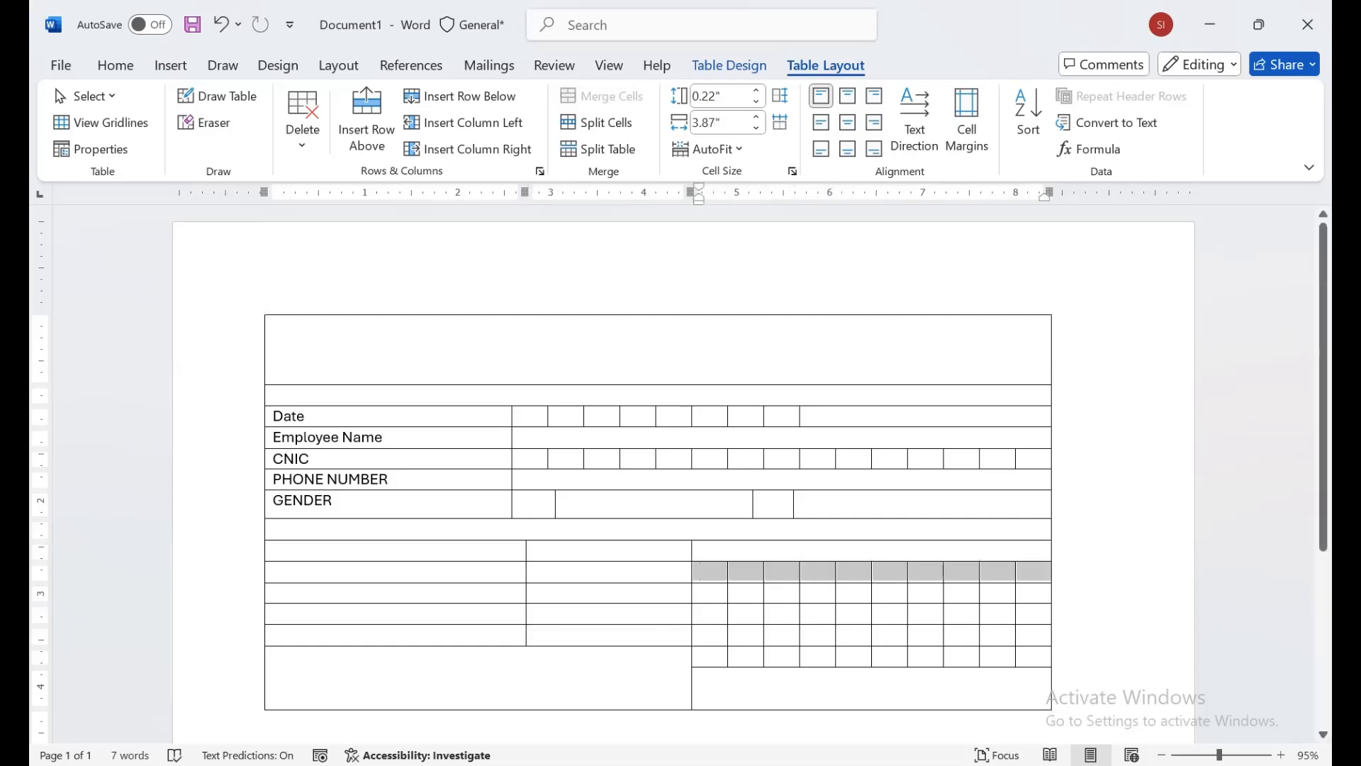
click(603, 96)
drag(705, 593, 1034, 593)
click(603, 96)
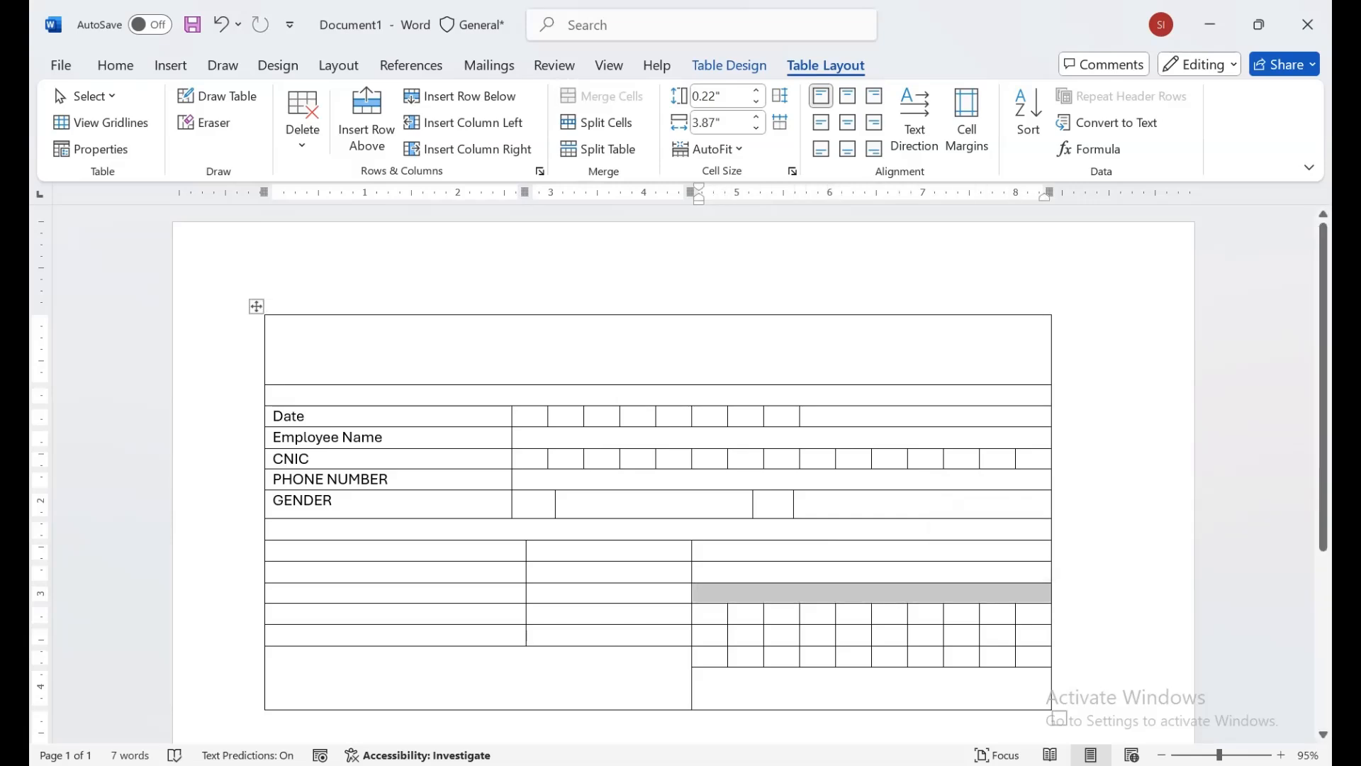
drag(705, 614, 1034, 614)
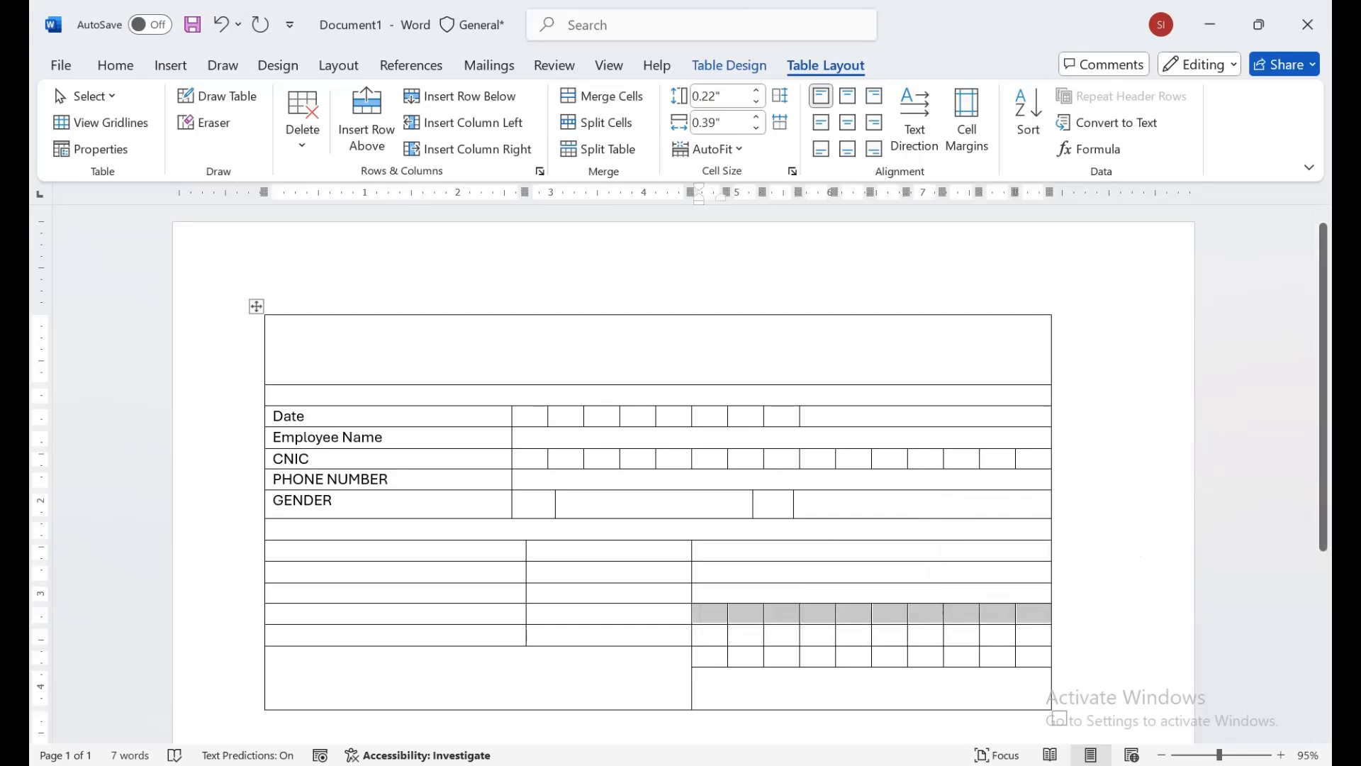
click(602, 96)
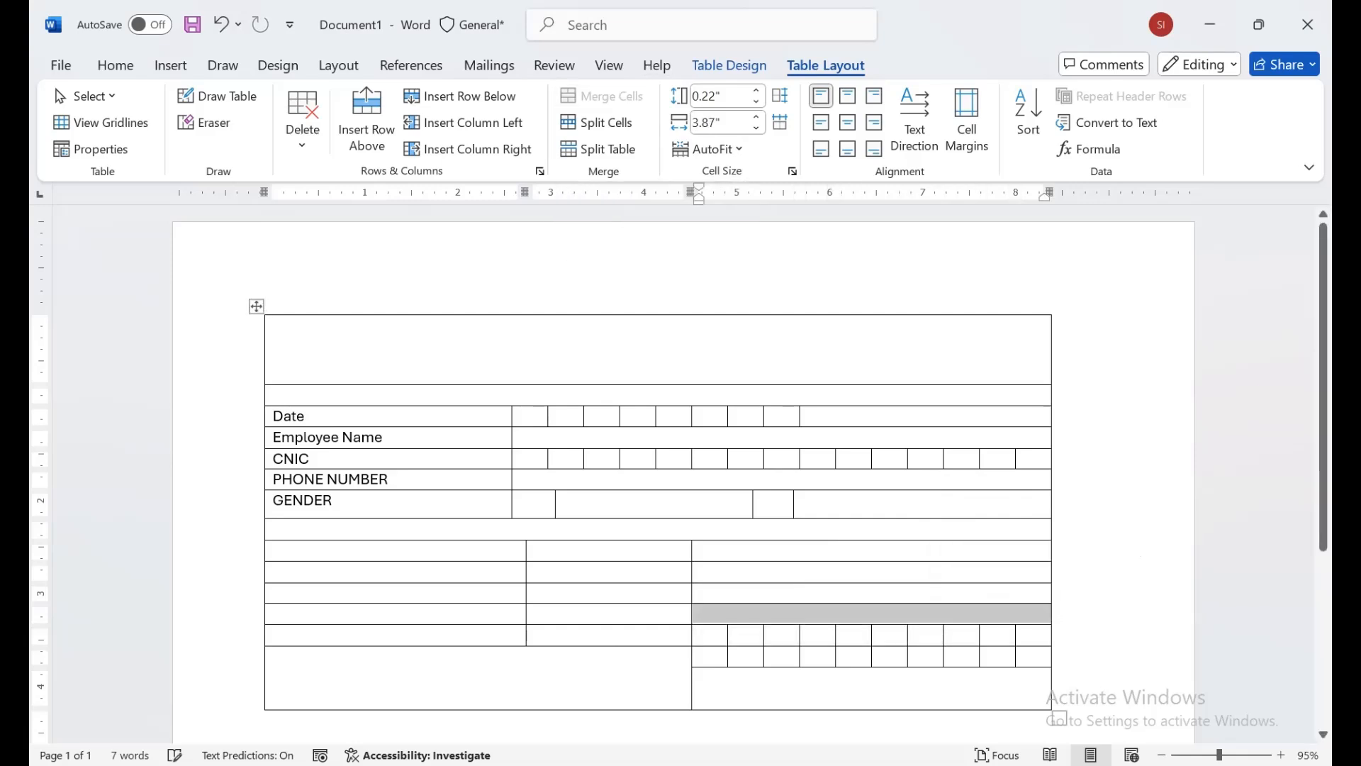
drag(708, 635, 1035, 635)
click(602, 95)
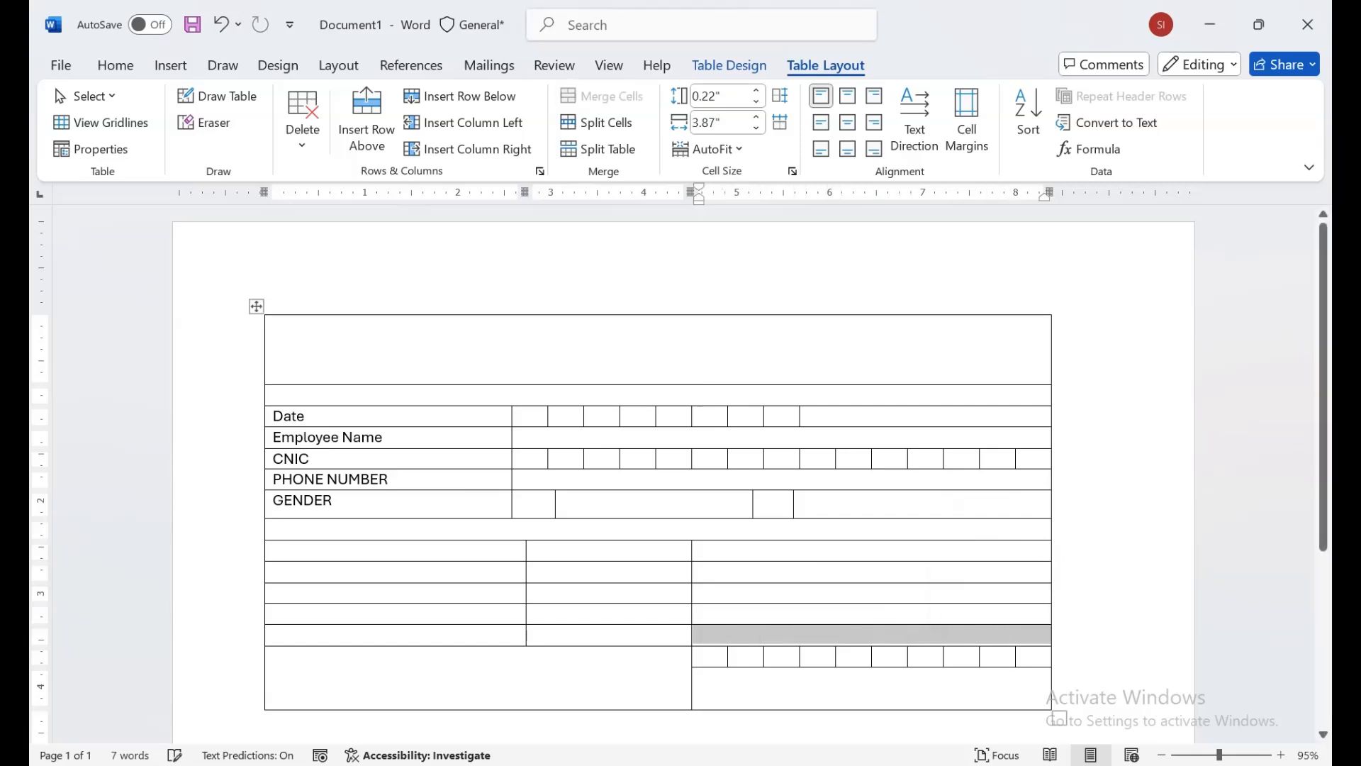
Step: Enter "EDUCATION" in the full-width row below GENDER and make it bold and centred
click(273, 529)
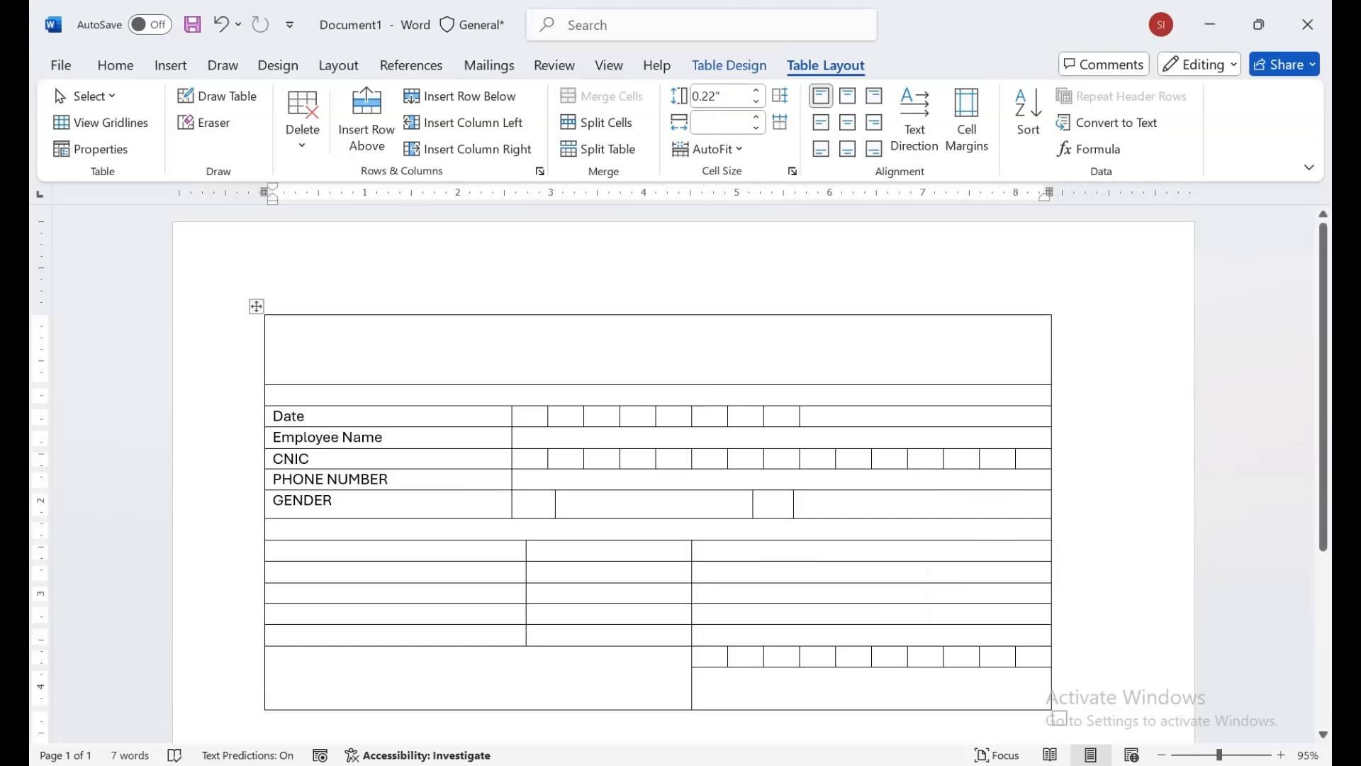
text(EDU)
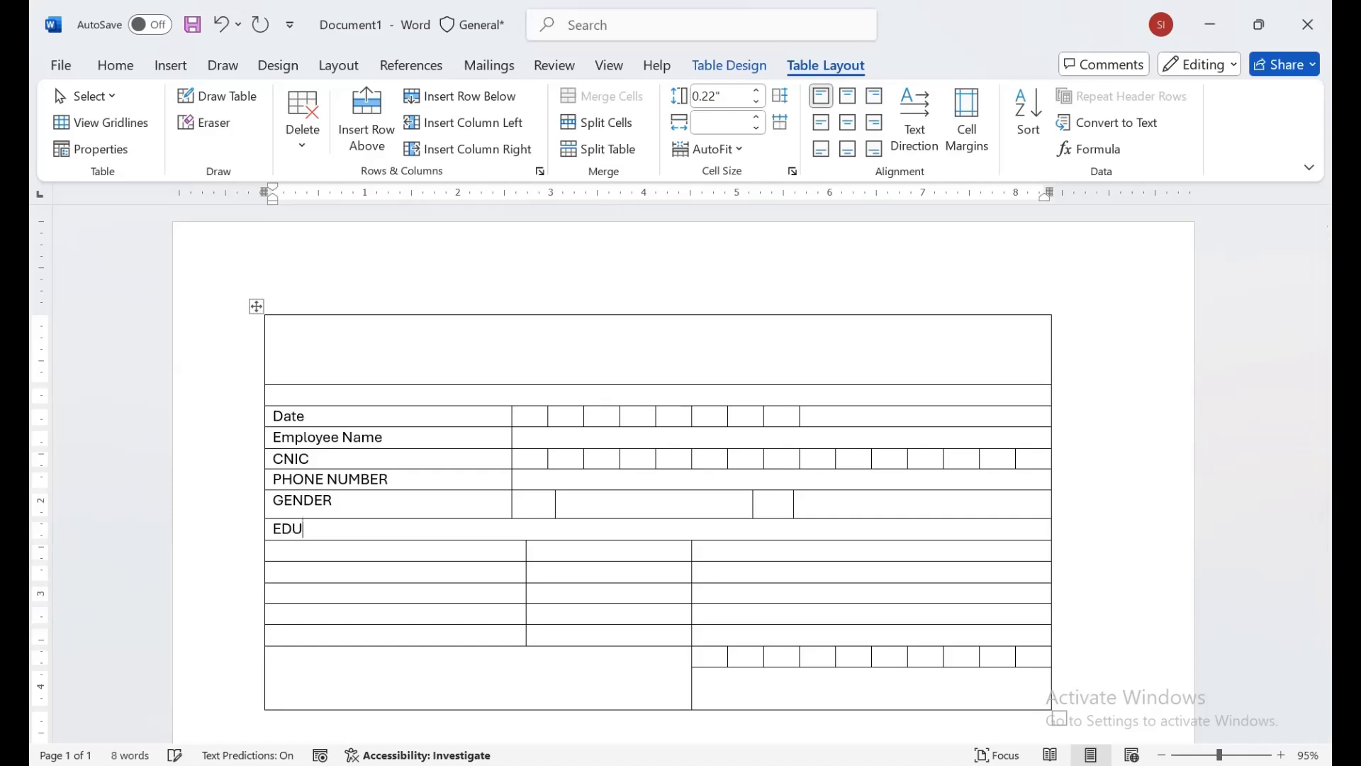
text(CATION)
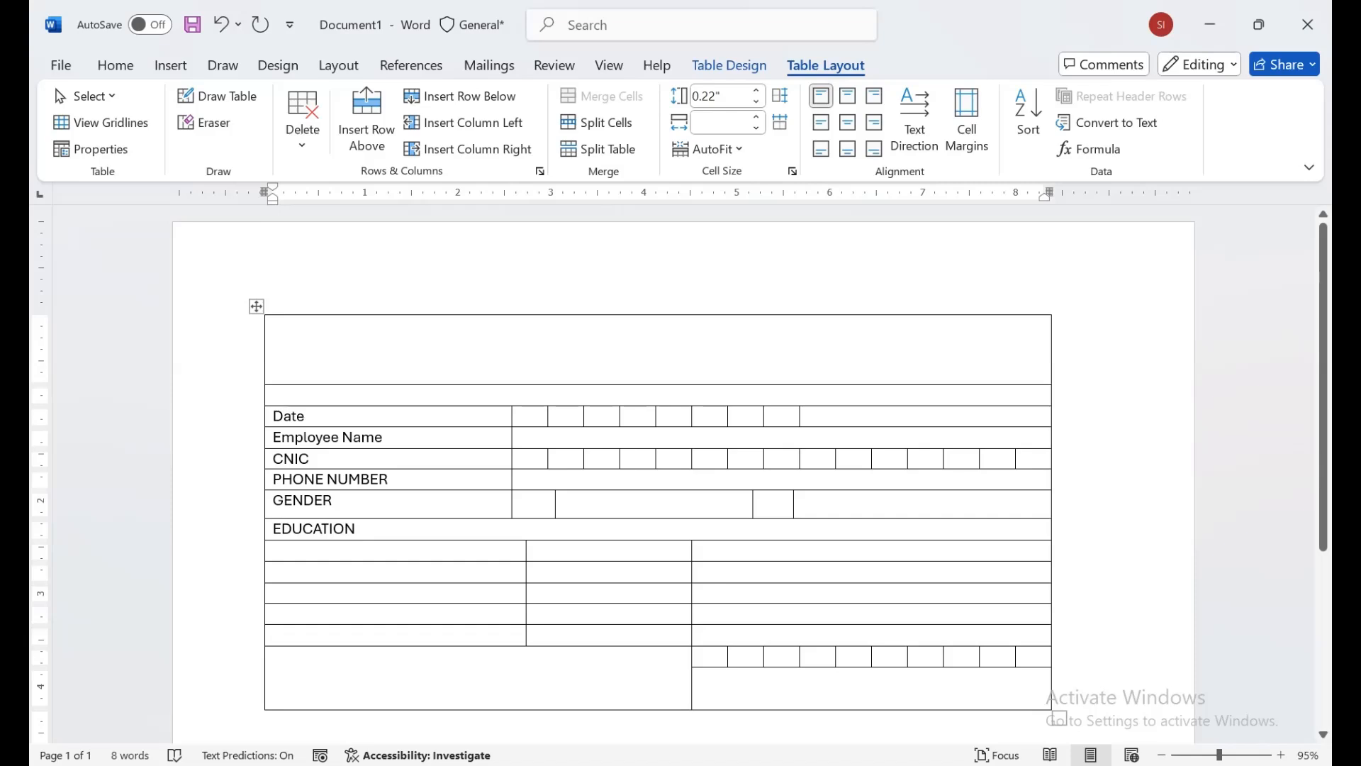
drag(356, 529, 272, 530)
key(ctrl+b)
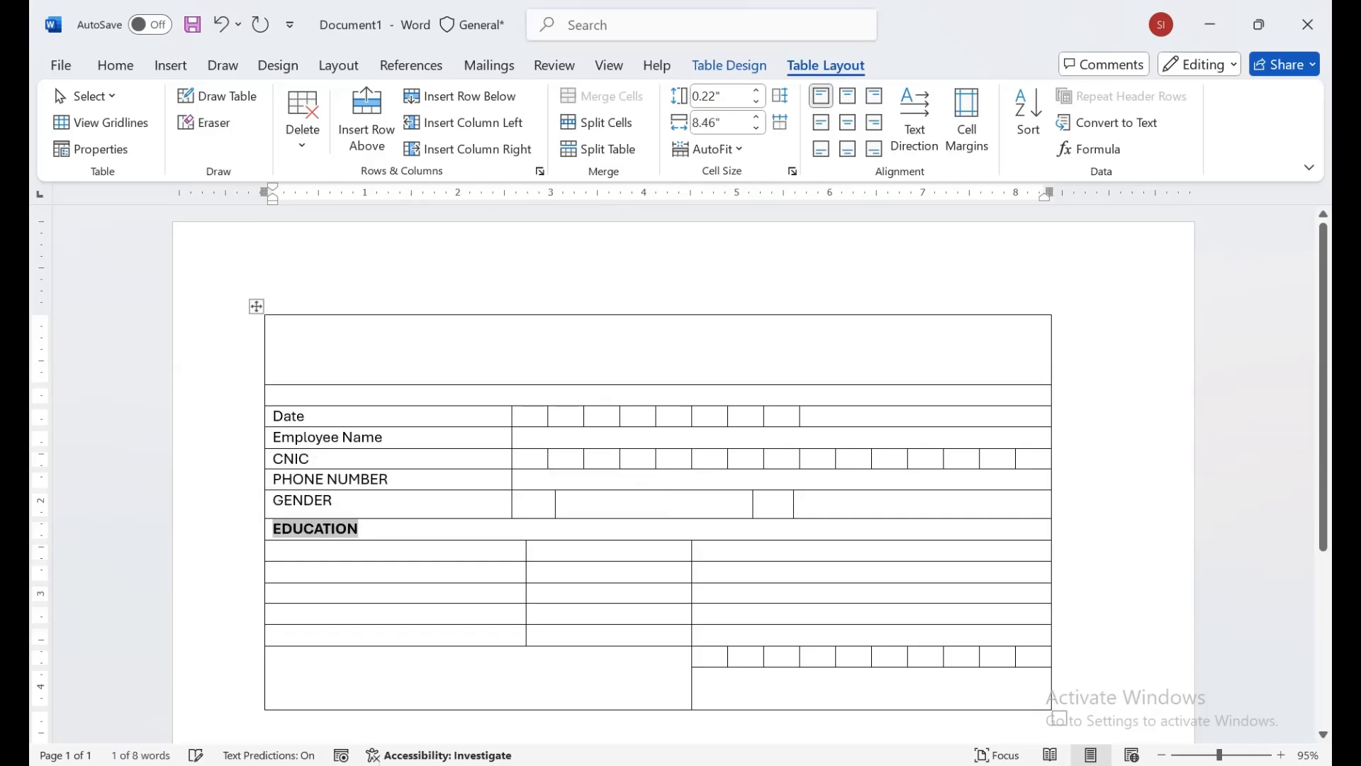
key(ctrl+e)
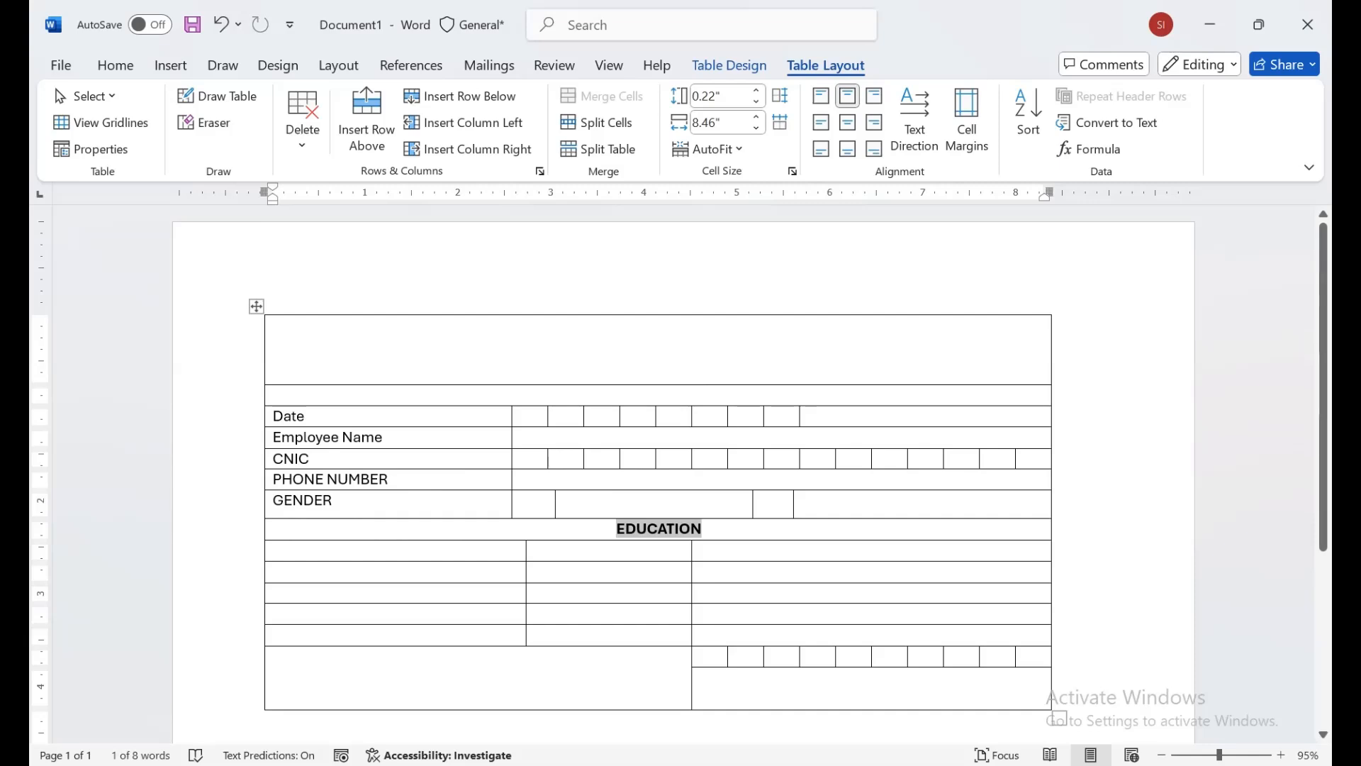
Step: Enter "ACADEMIC DETAIL" in the first cell of the row below EDUCATION
click(275, 550)
text(A)
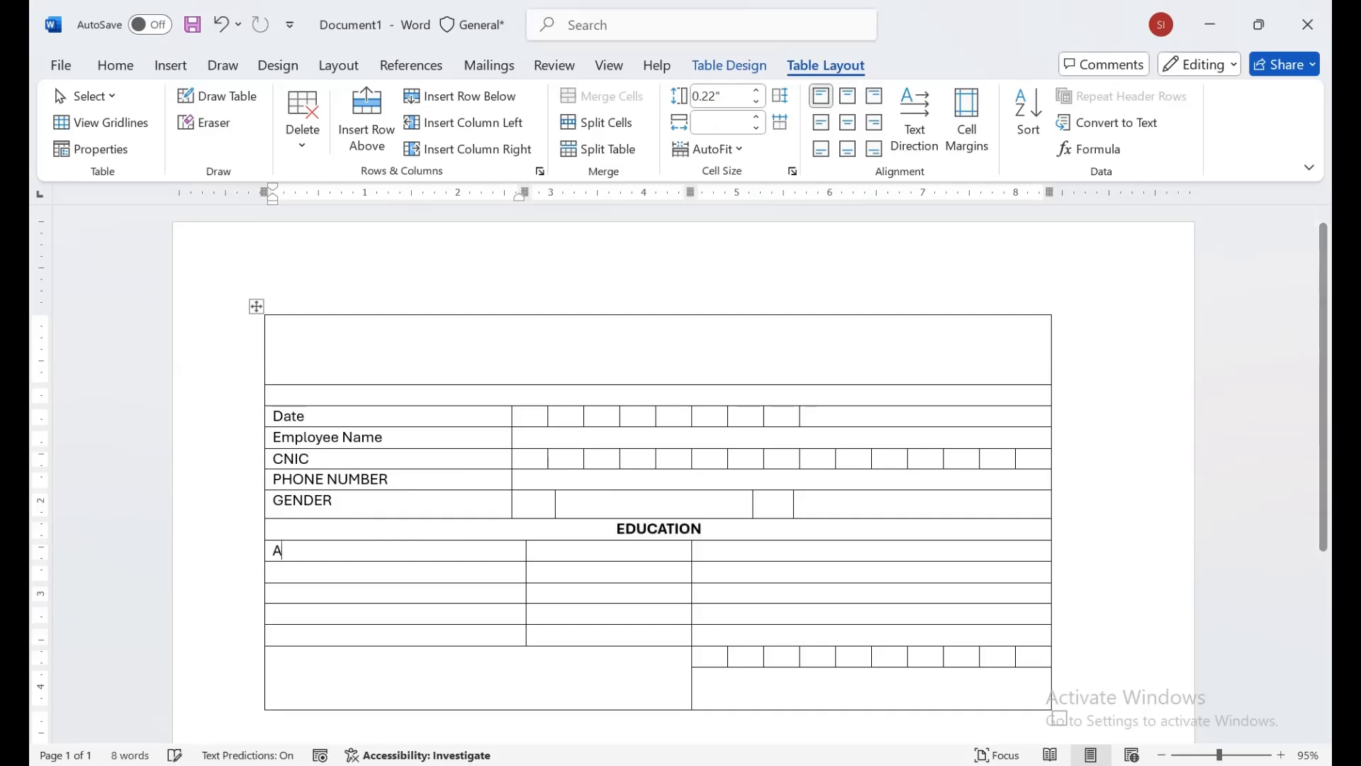
text(CADM)
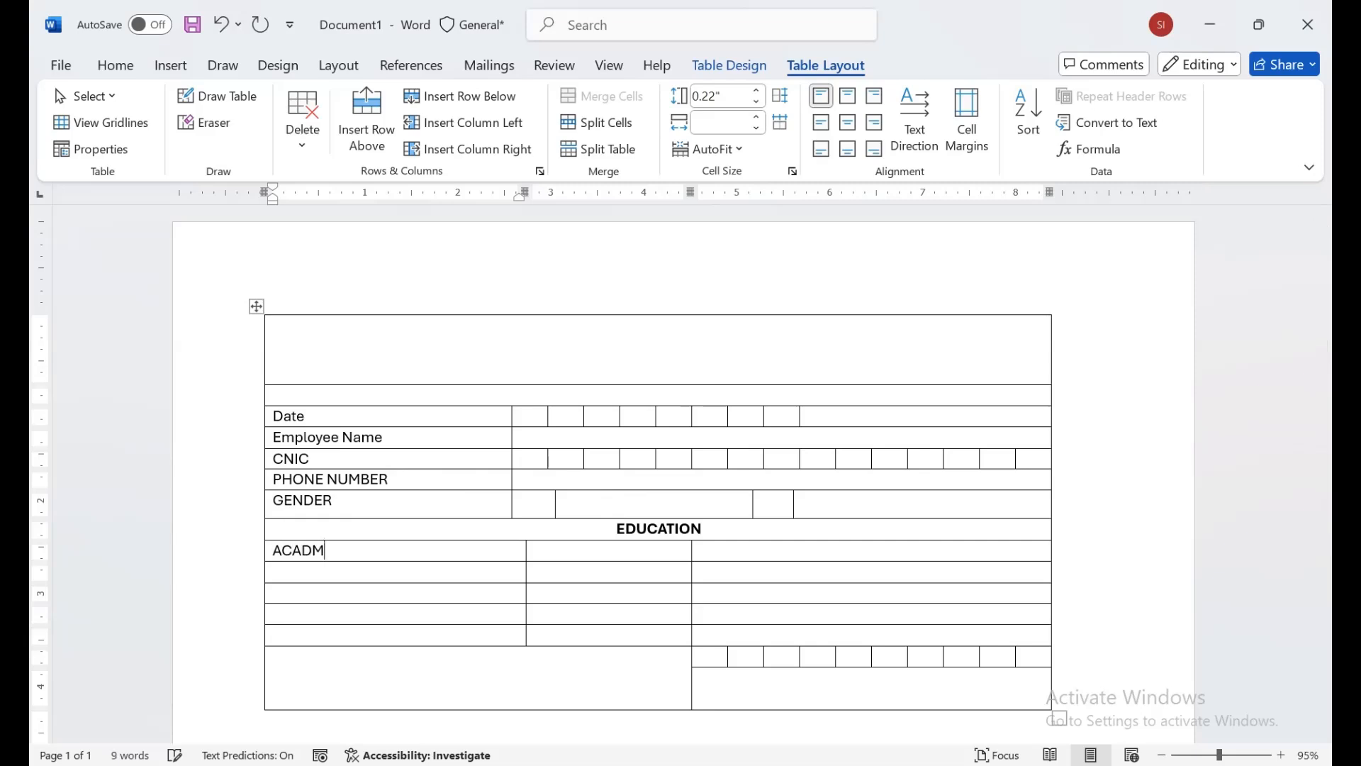
text(IC)
key(BackSpace)
key(BackSpace)
text(EMIC DETAIL)
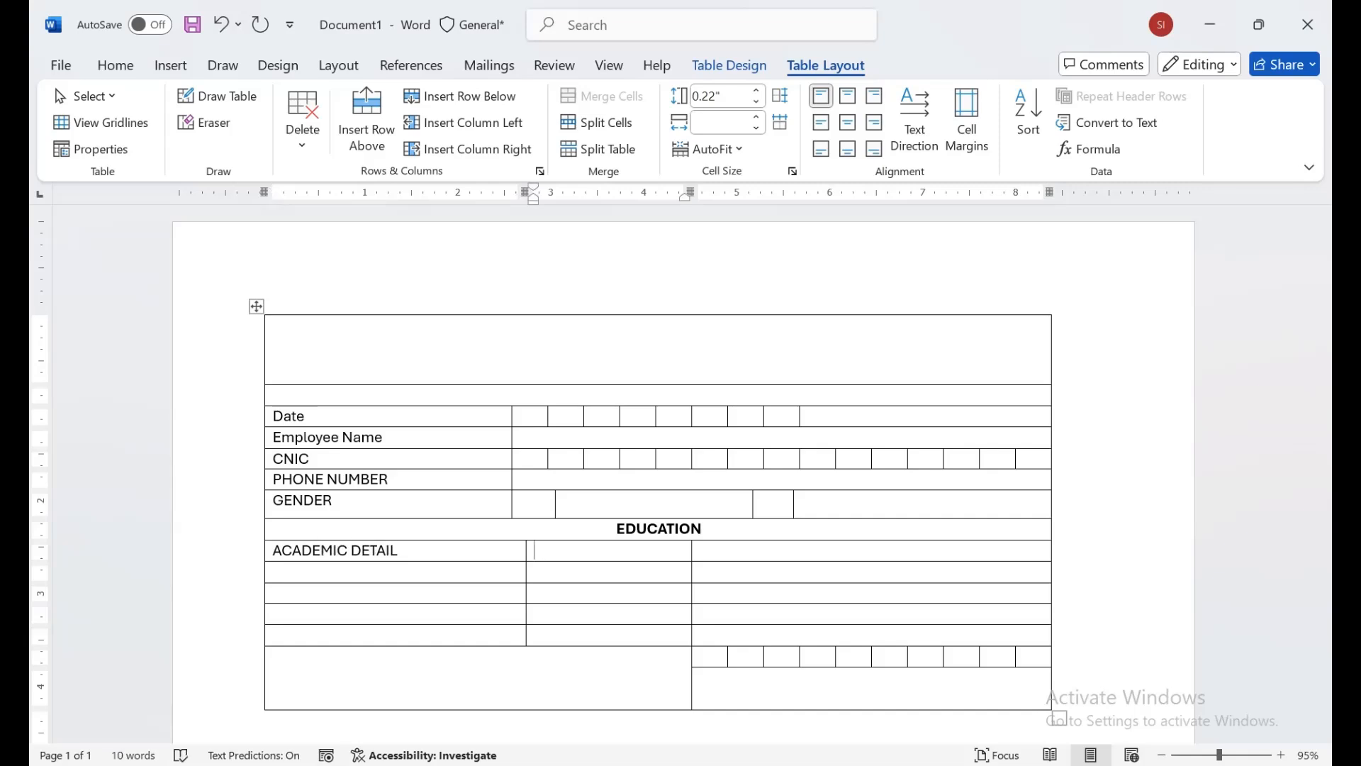
Step: Enter "PASSING YEAR" and "GRADE" in the second and third cells of the ACADEMIC DETAIL row
text(PASS)
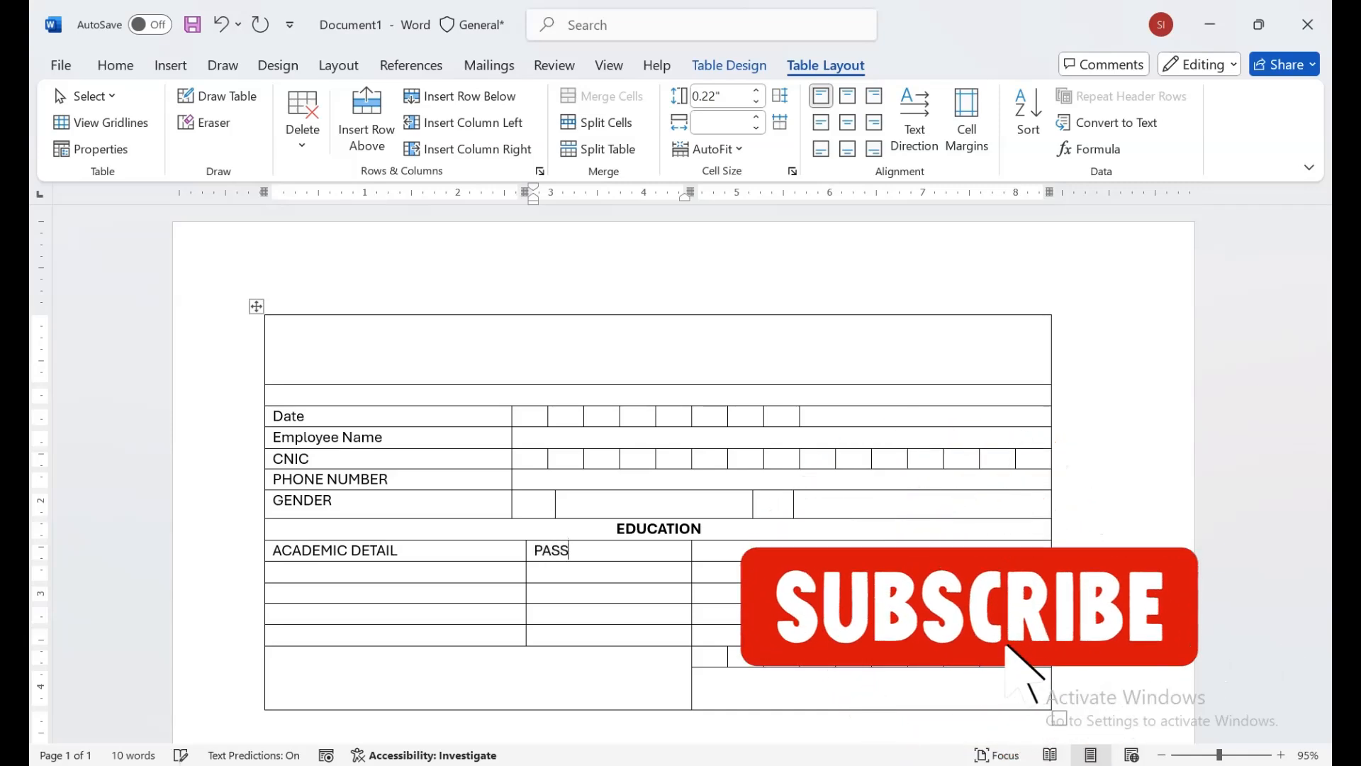
text(ING YEAR)
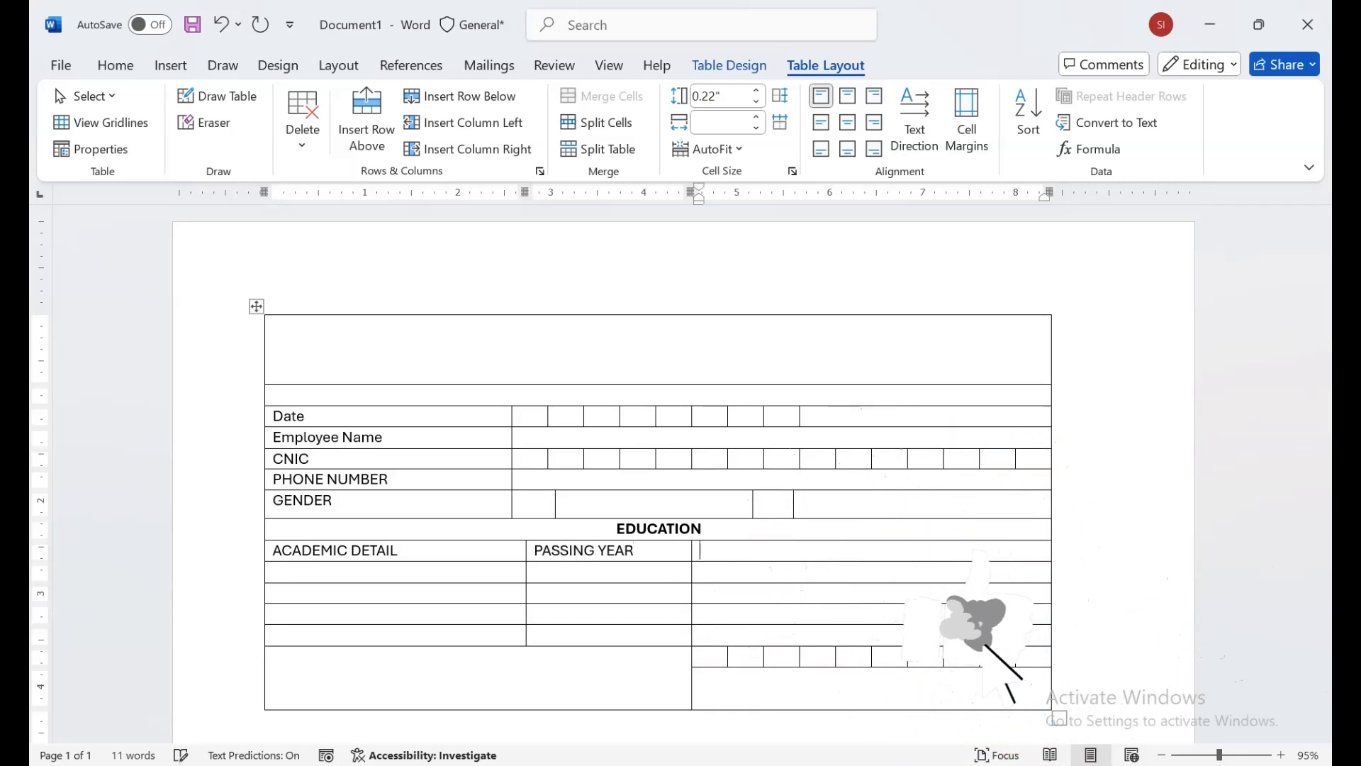
key(Tab)
text(GA)
key(BackSpace)
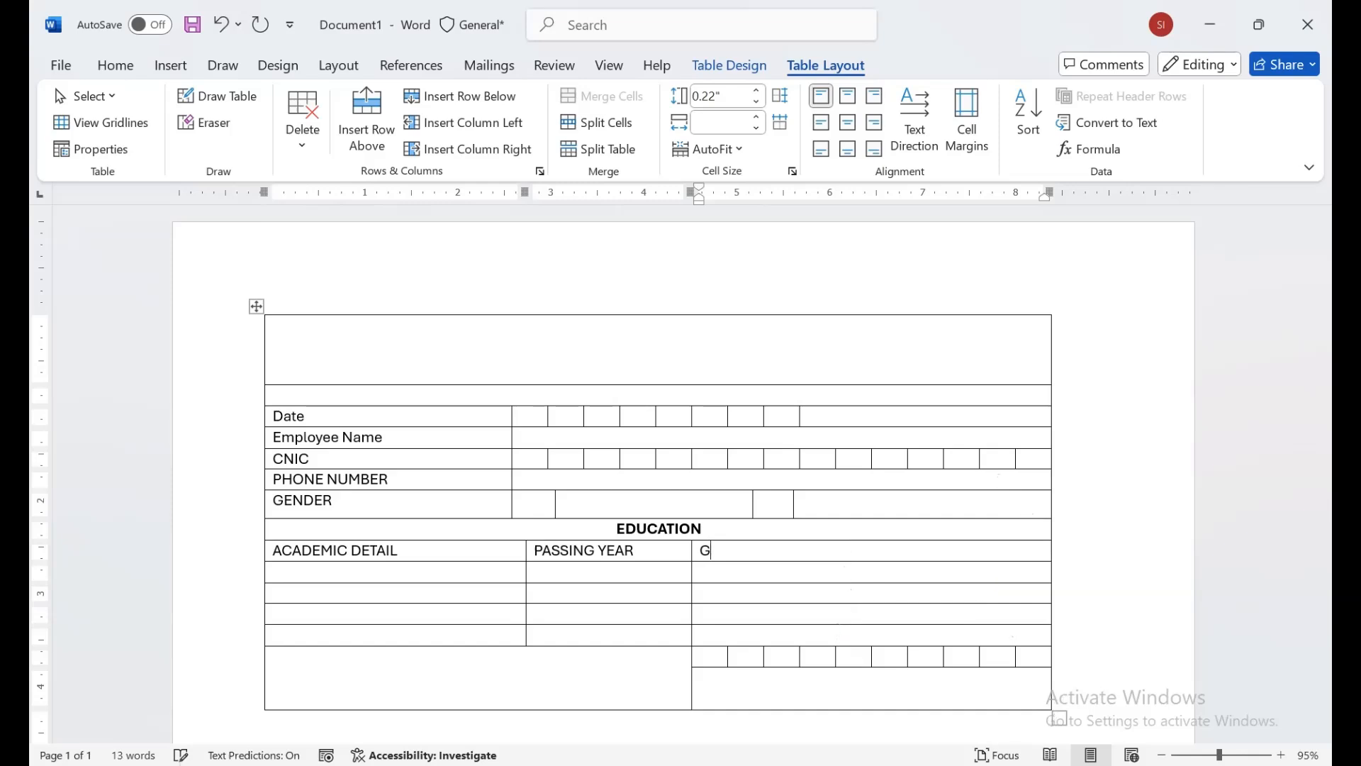
text(RADE)
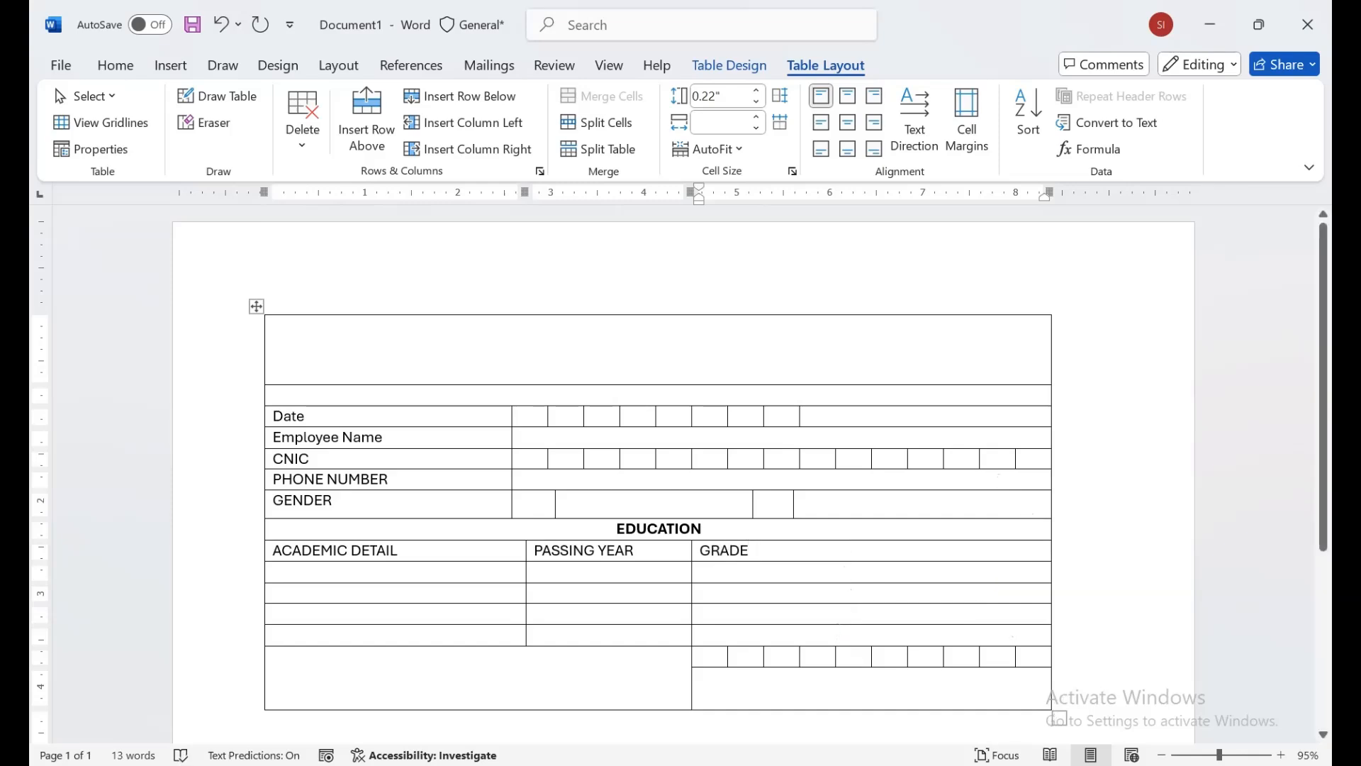
Step: Centre the ACADEMIC DETAIL, PASSING YEAR and GRADE headings horizontally and vertically in their cells
drag(283, 551, 865, 551)
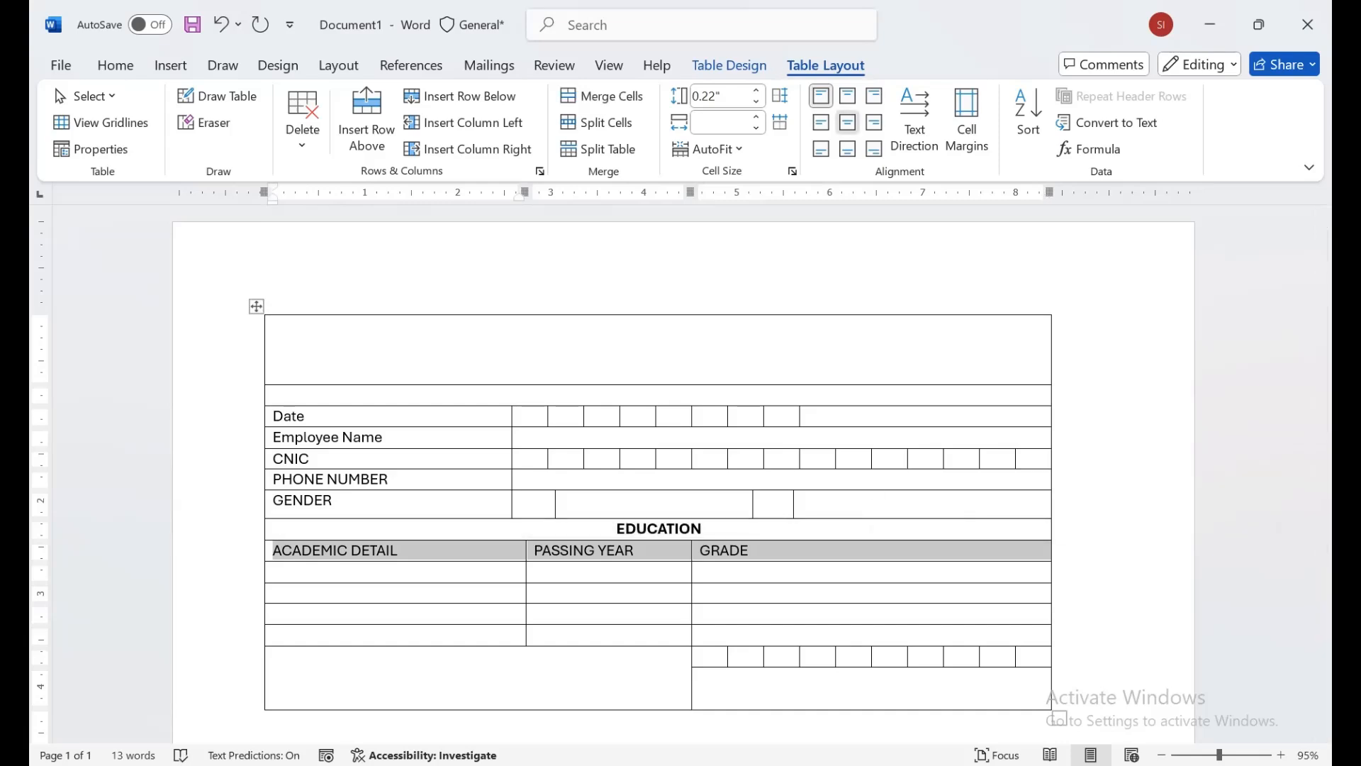
click(848, 122)
click(533, 613)
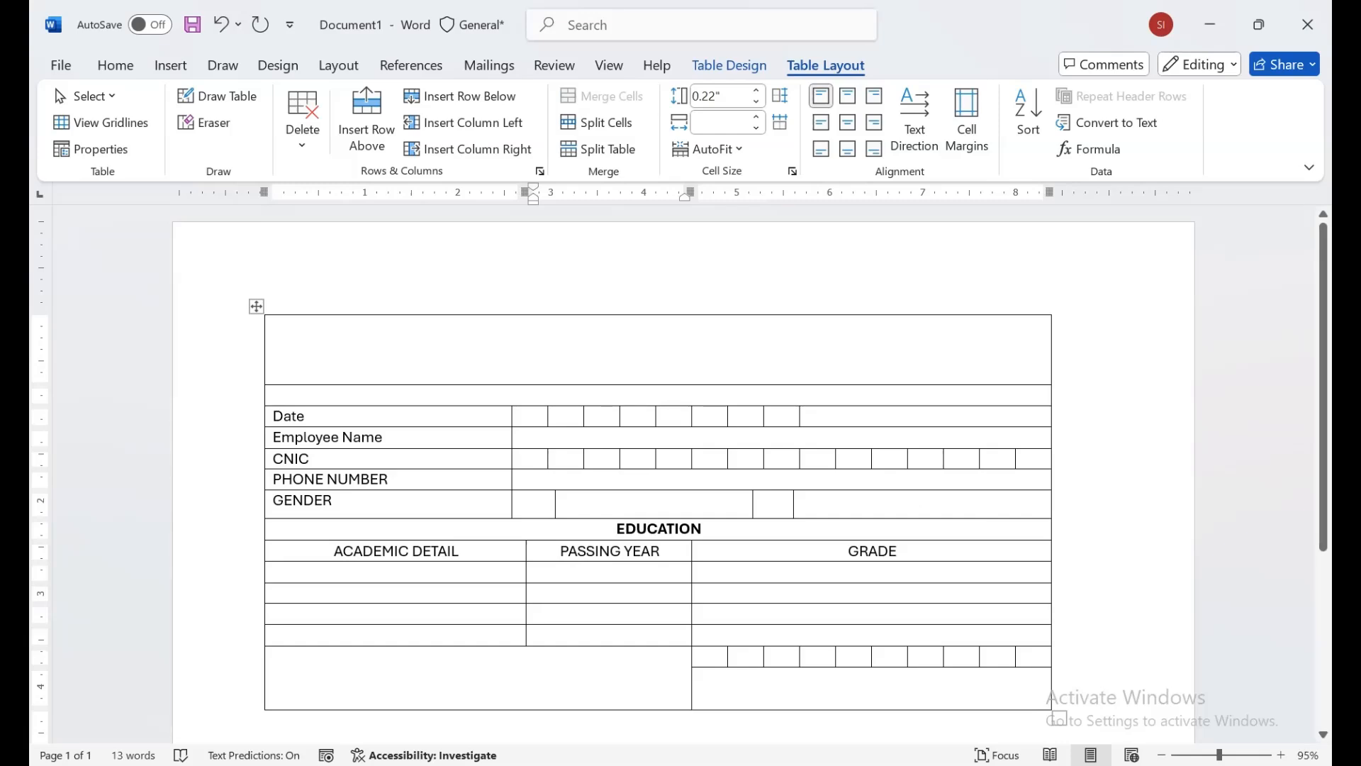
right_click(534, 613)
key(Escape)
Step: Enter "BANK OF PAKISTAN" and, on a second line, "BANKING SERVICE CORPORATION" in the tall first row of the table
click(273, 324)
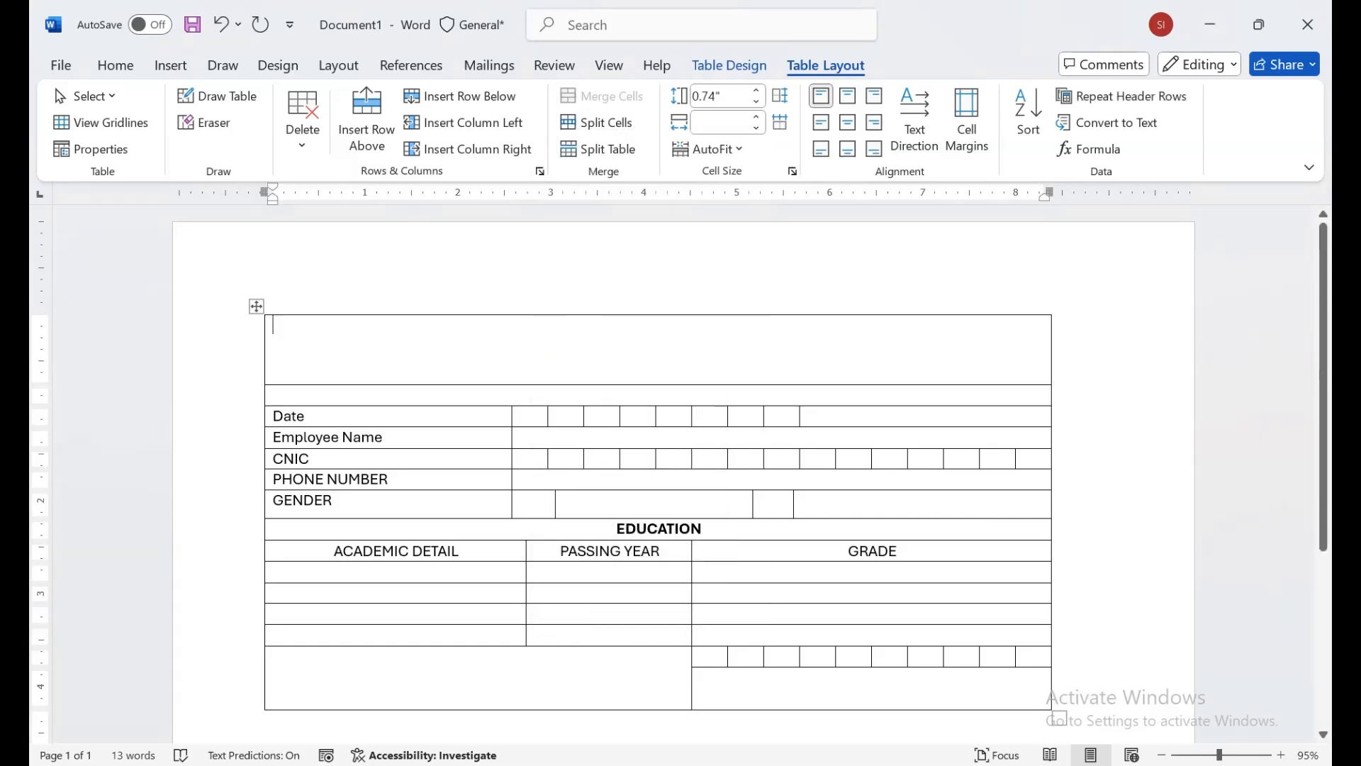
text(BANK OF)
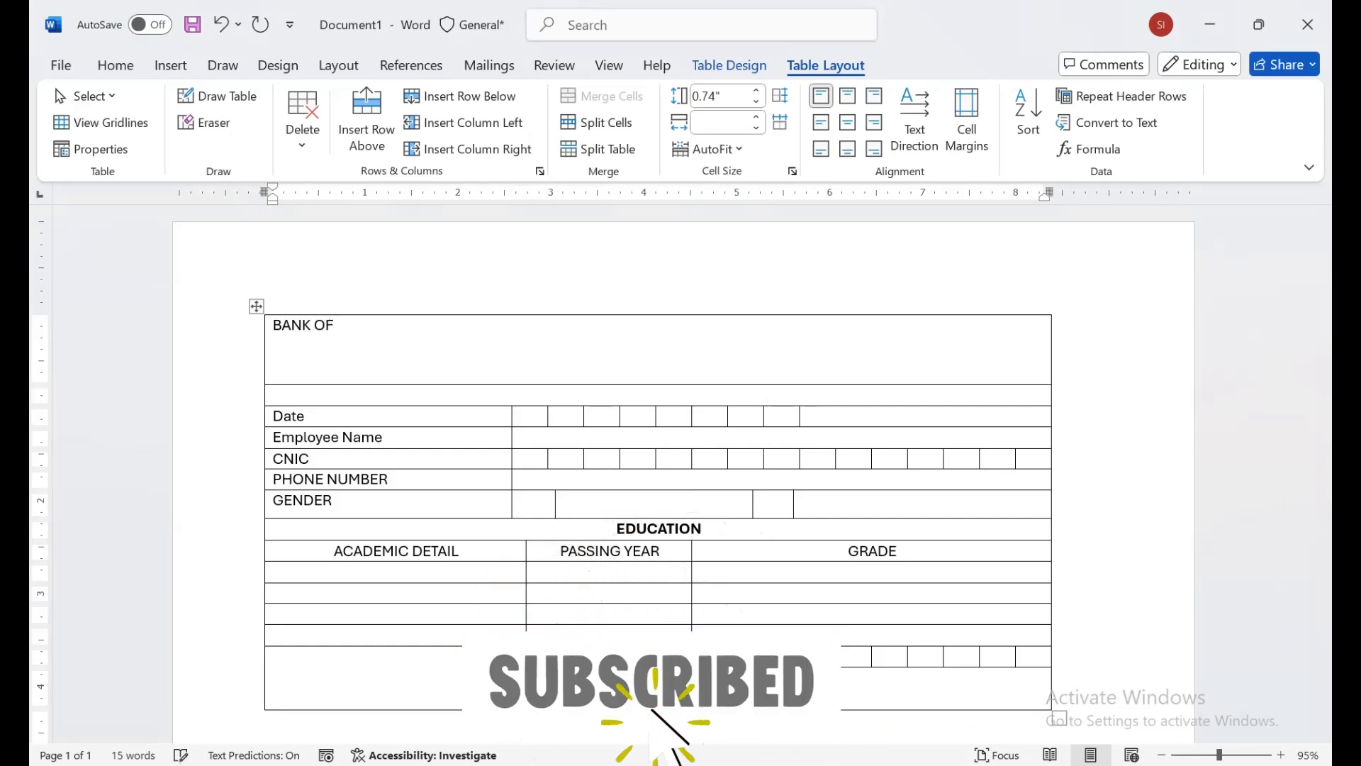
text( PAKISTA)
text(N)
key(Return)
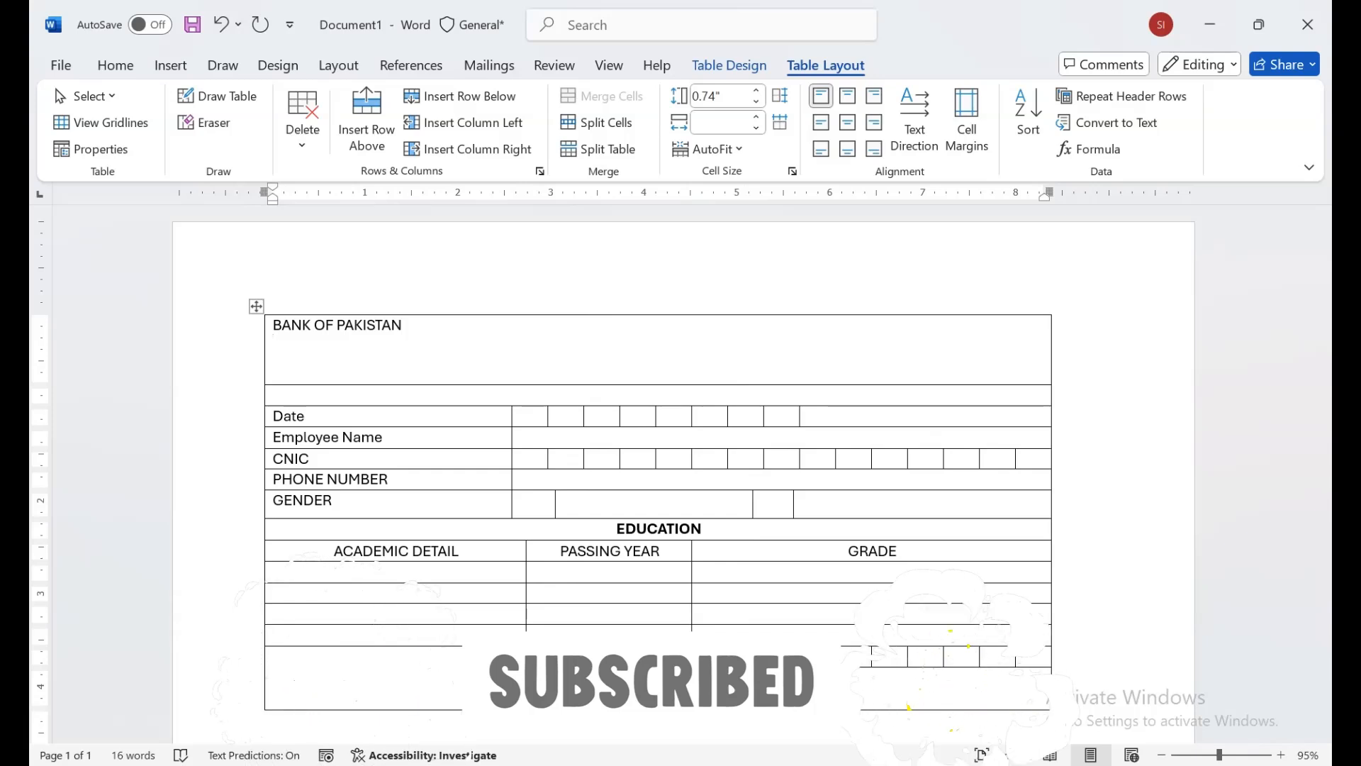
text(BAN)
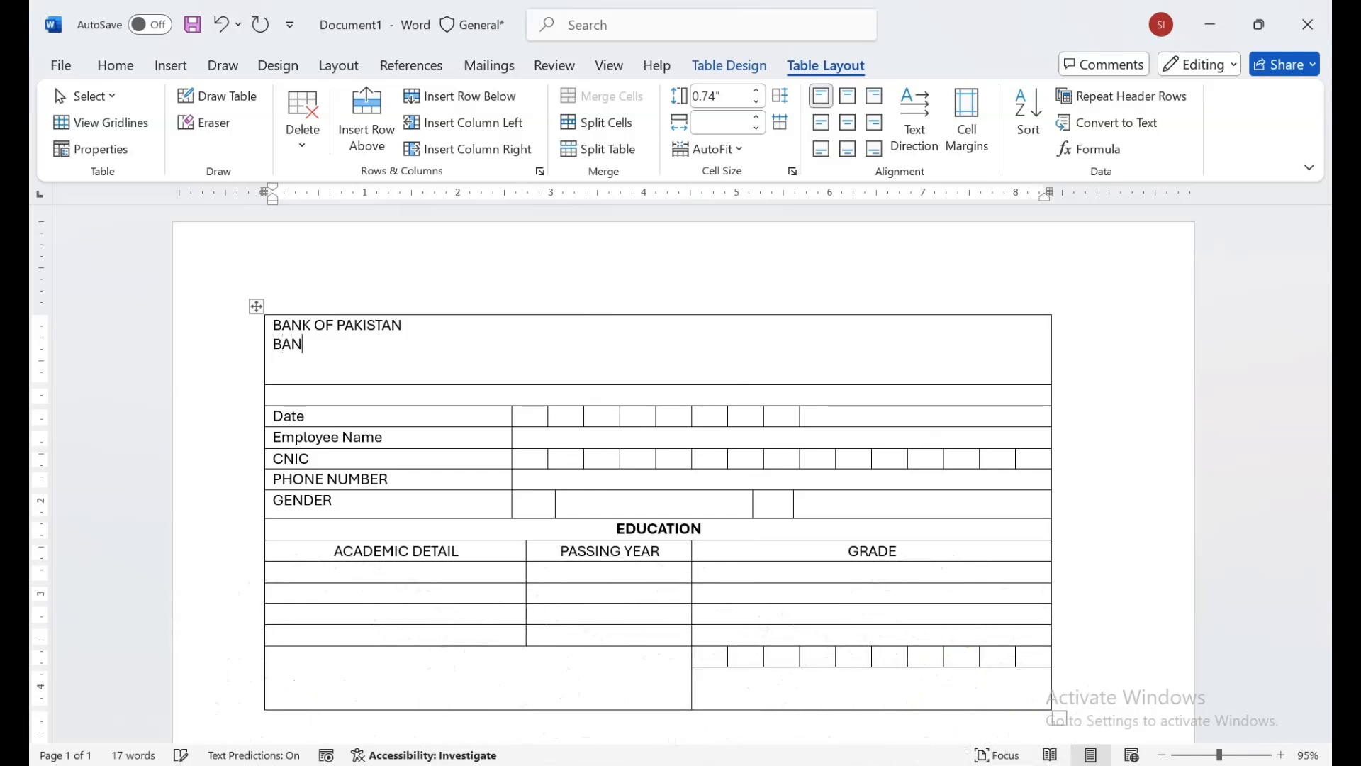
text(KING SERVICE CORPORAT)
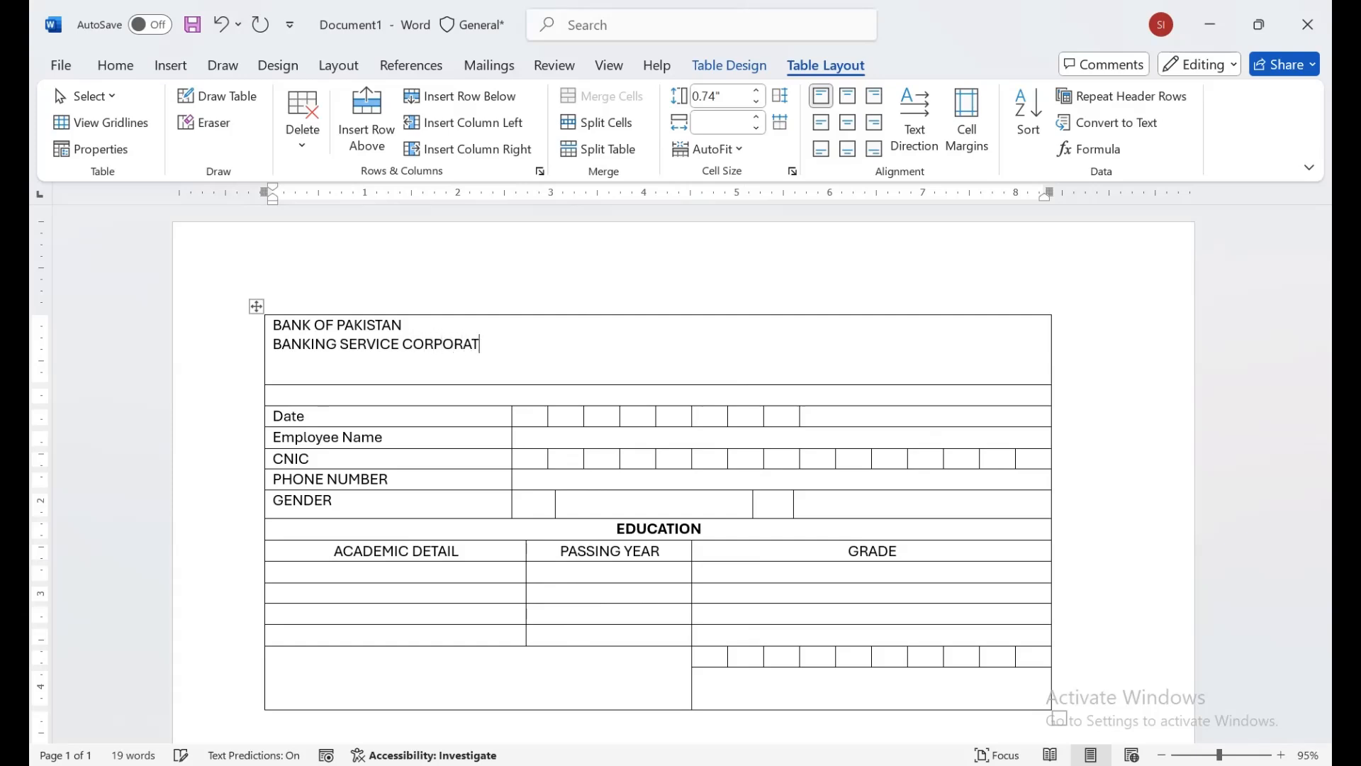
text(ION)
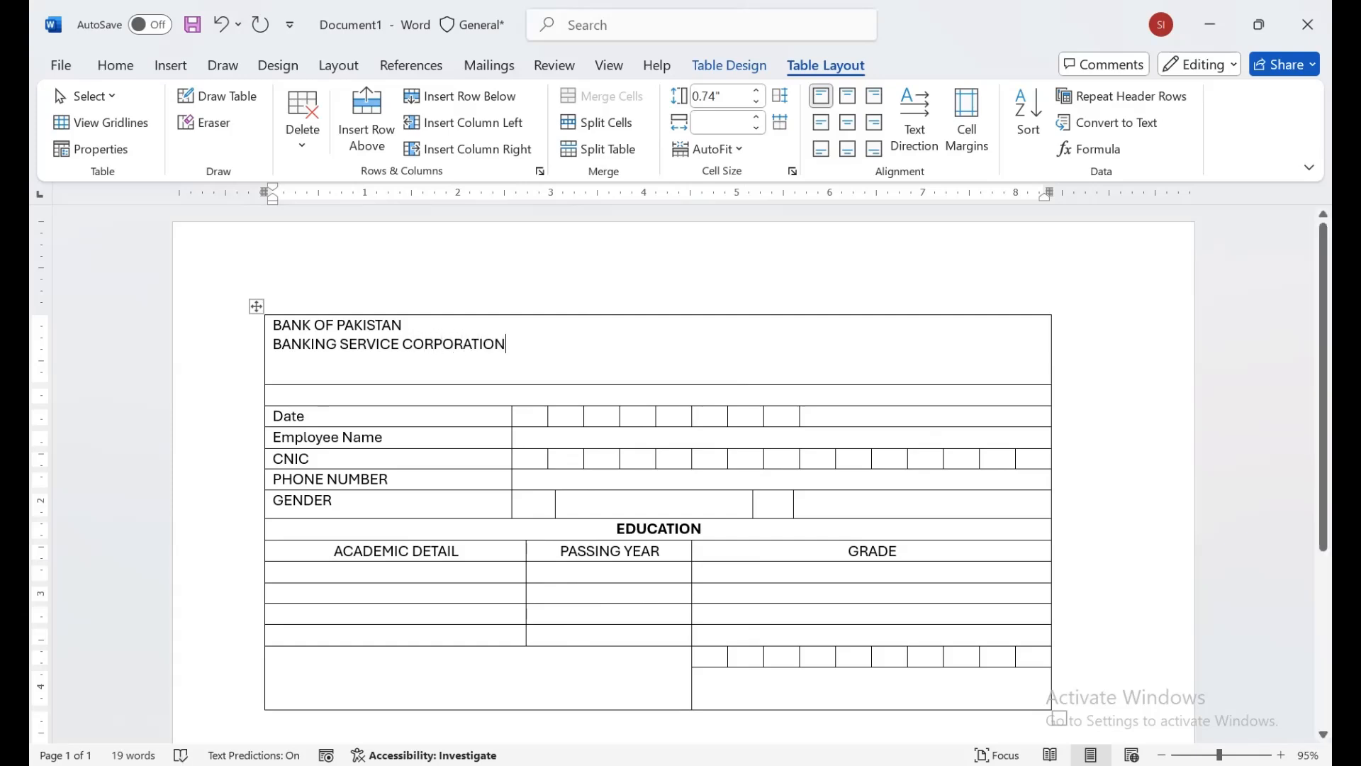
Step: Centre both title lines horizontally and vertically in the first row
key(ctrl+shift+Home)
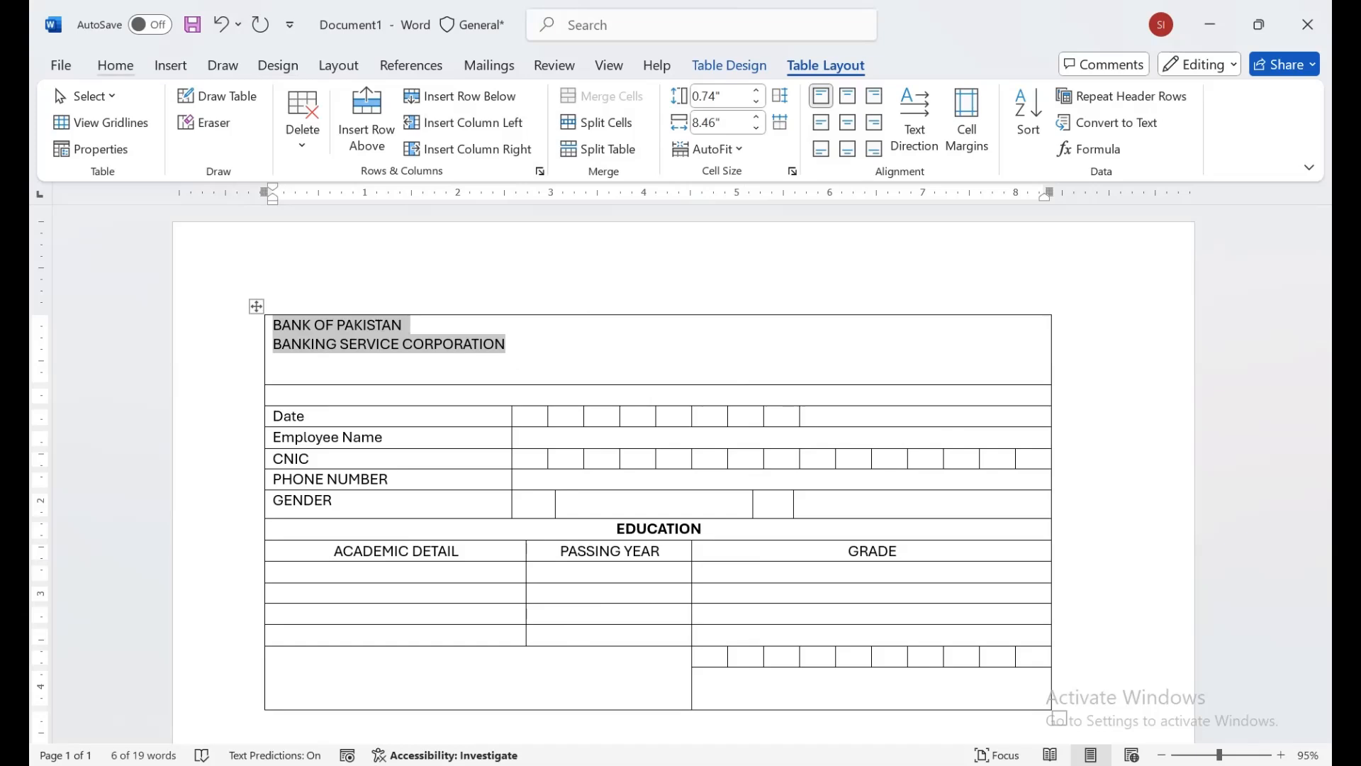
click(115, 65)
click(411, 122)
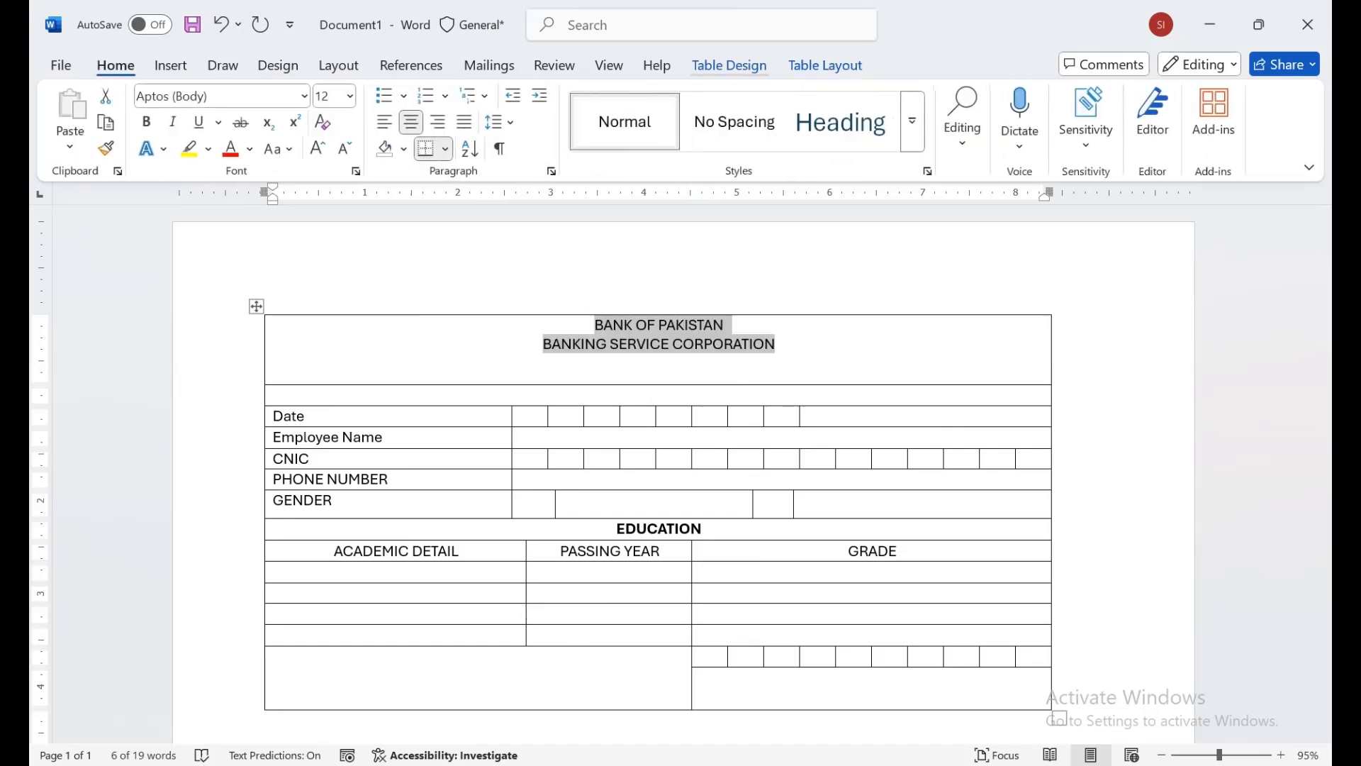
click(826, 65)
click(848, 122)
click(627, 360)
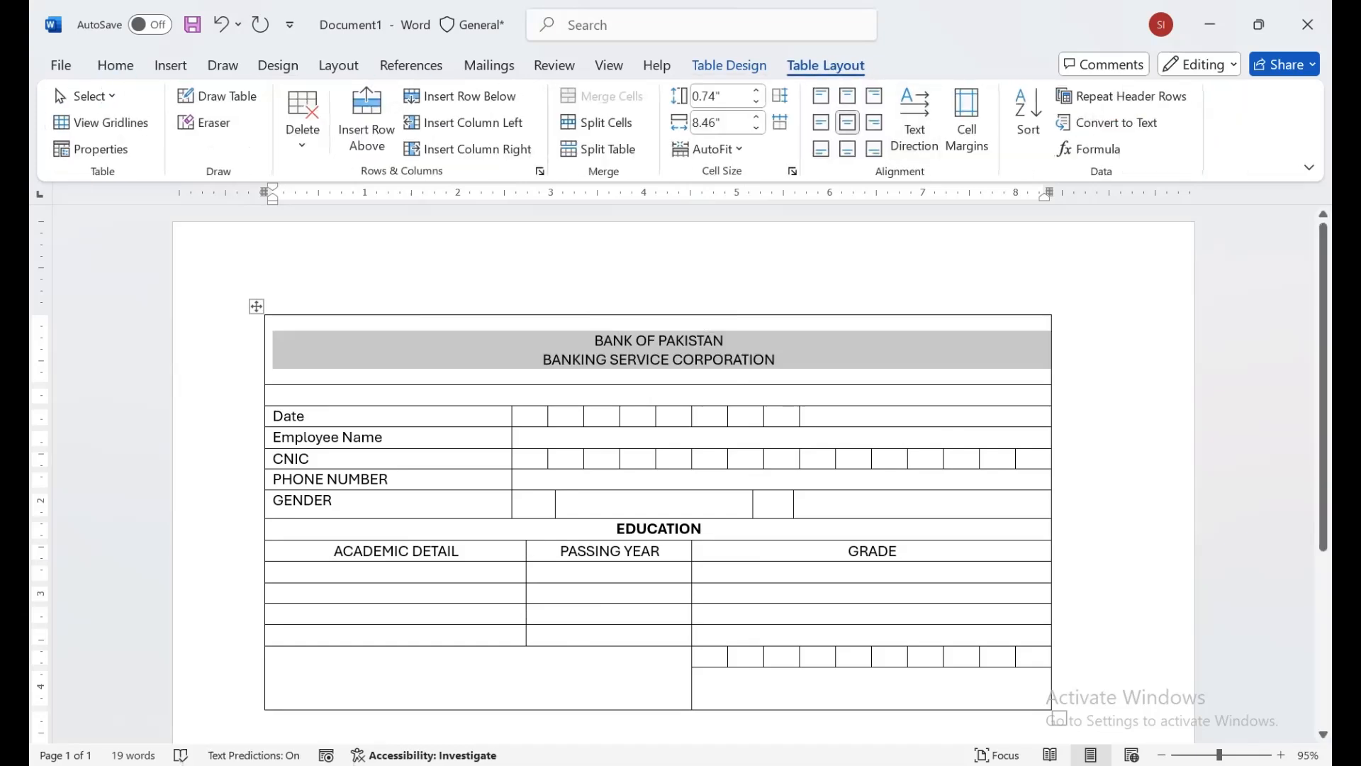
Step: Make the "BANK OF PAKISTAN" line bold and enlarge it to 20 pt
drag(725, 341, 595, 341)
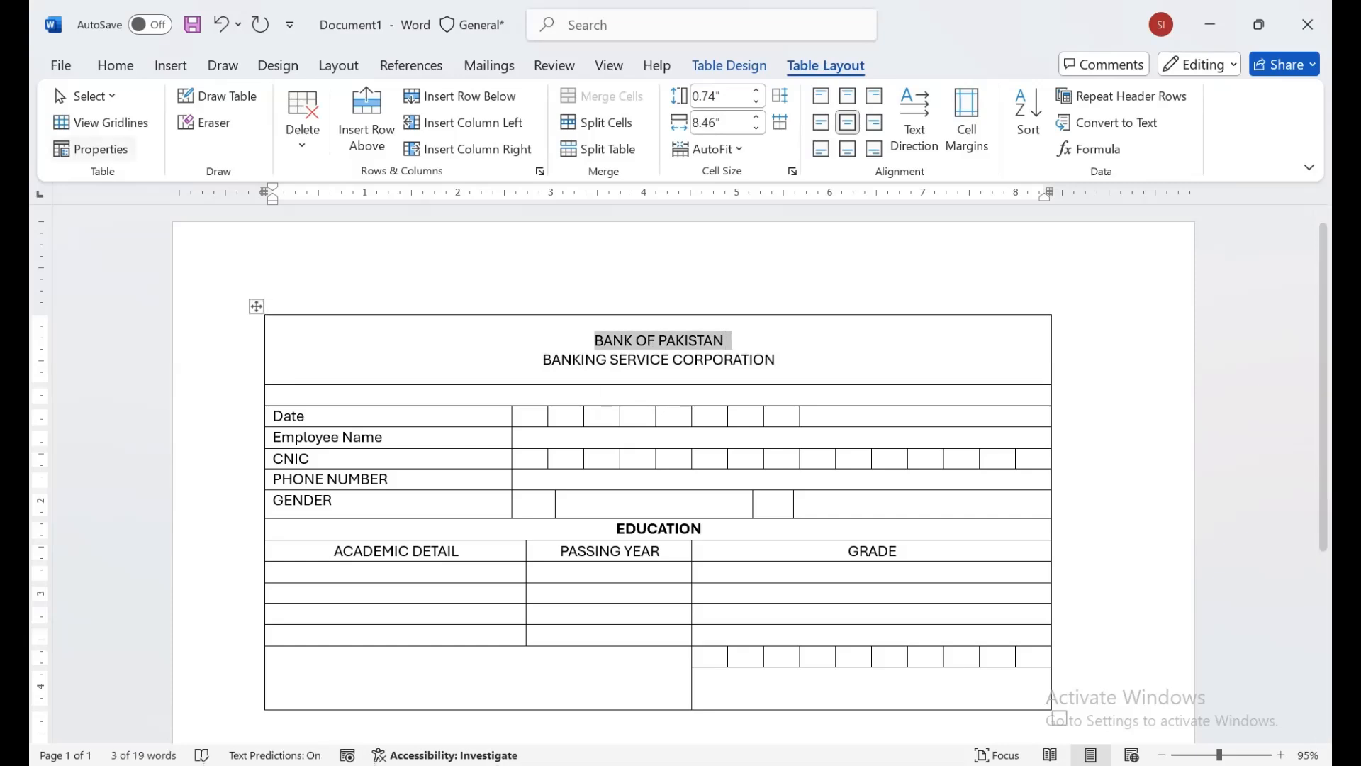
click(116, 65)
click(146, 122)
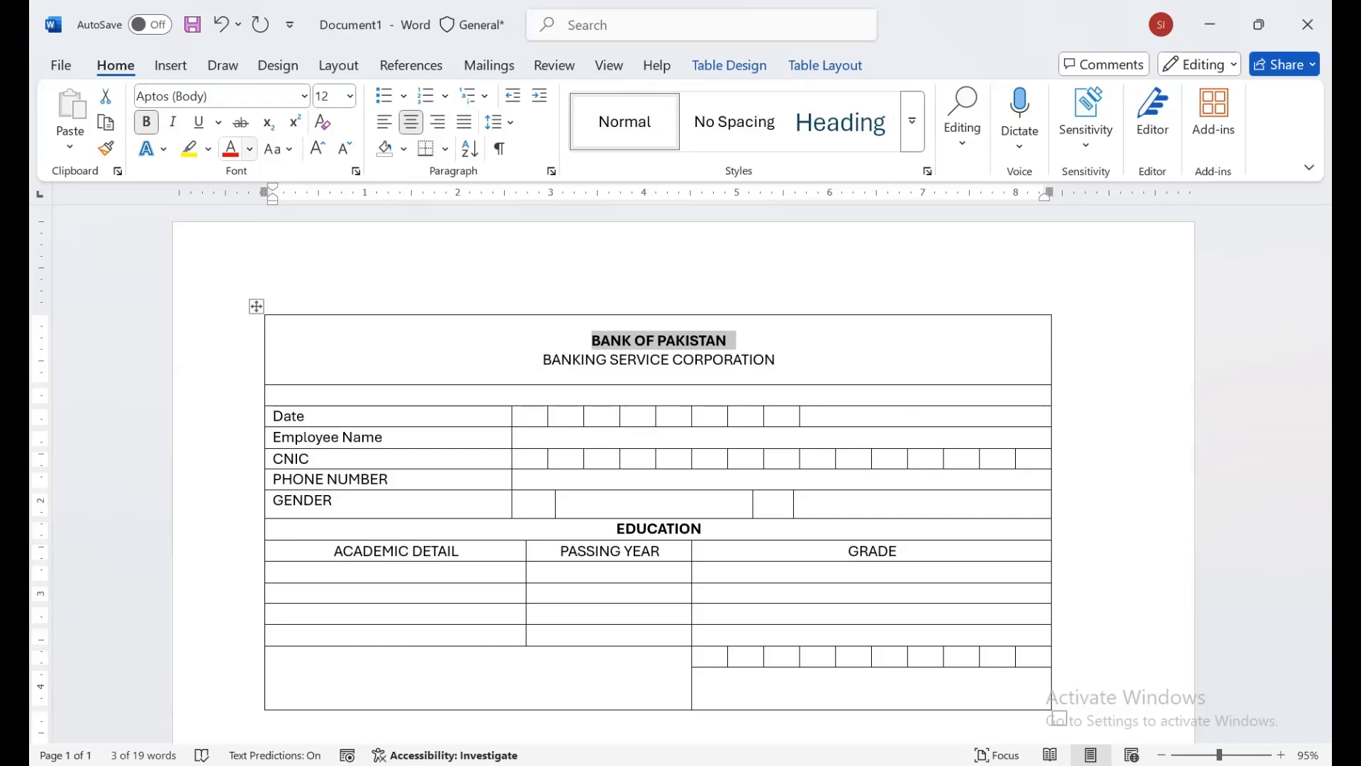
click(317, 148)
click(318, 148)
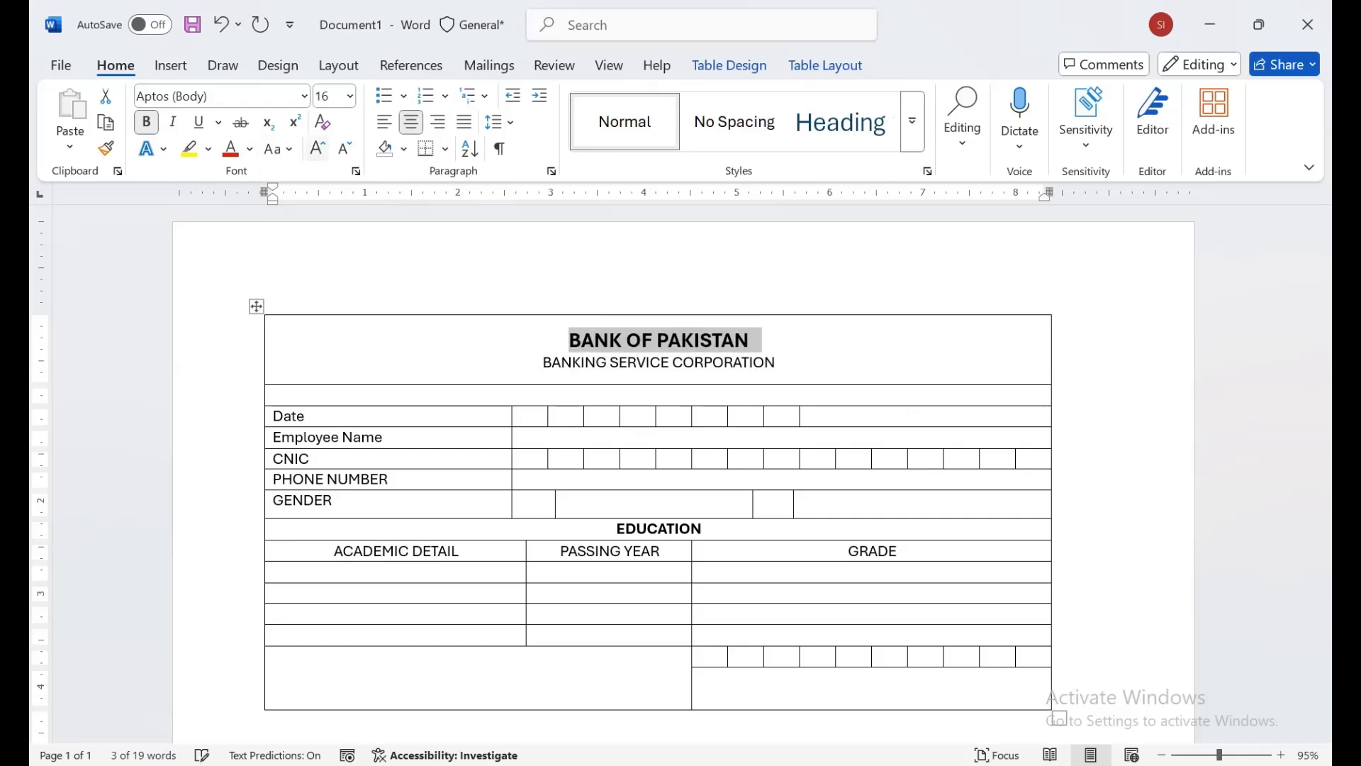
click(318, 148)
click(318, 148)
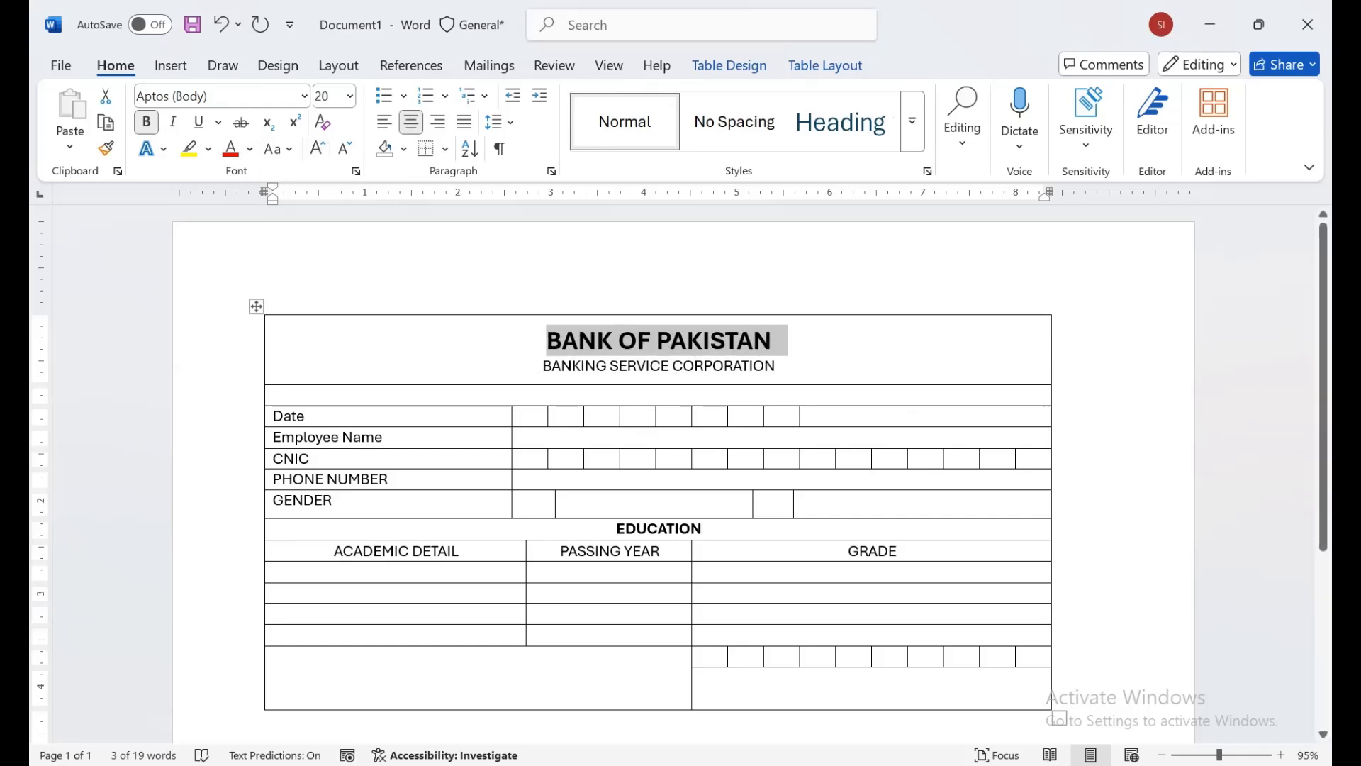
click(689, 340)
Step: Enter "APPLICATION FORM" in the full-width row below the title
click(274, 395)
text(A)
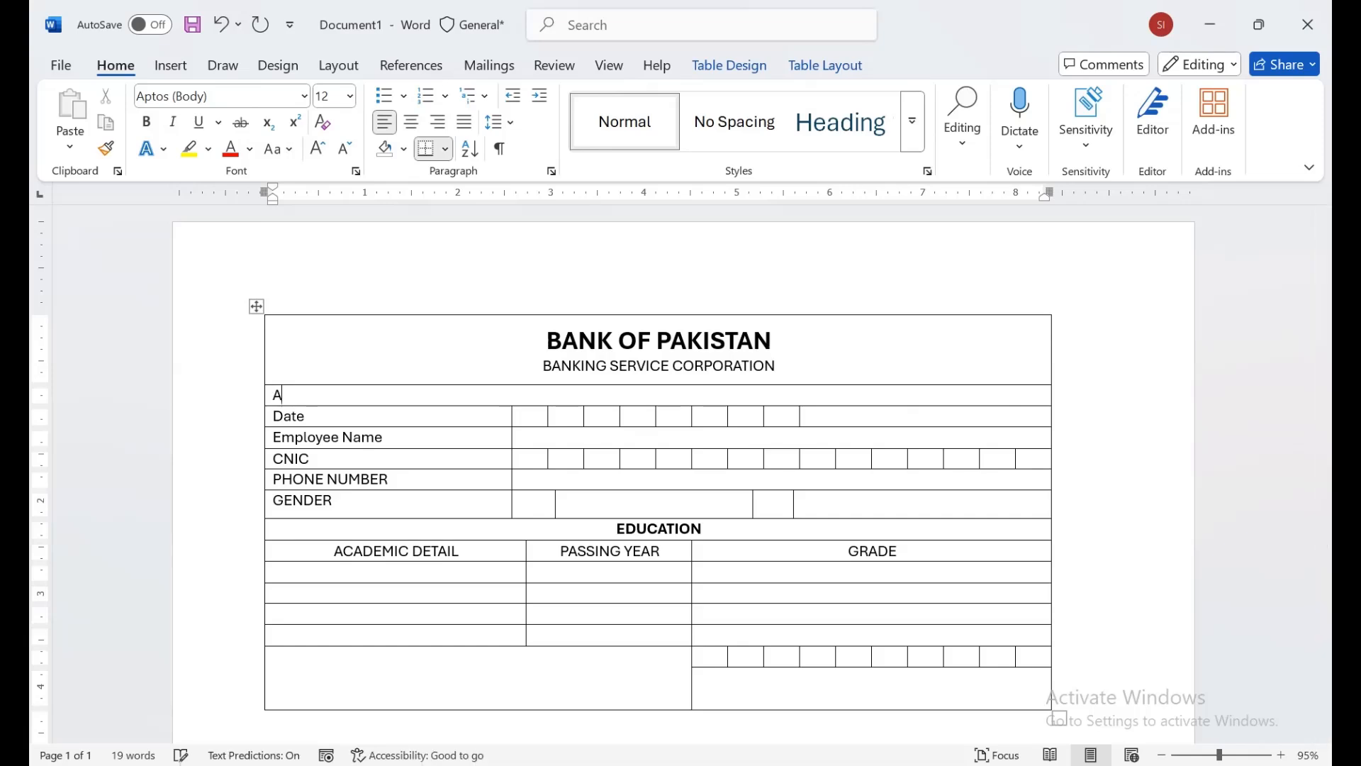
text(PPLICATION FORM)
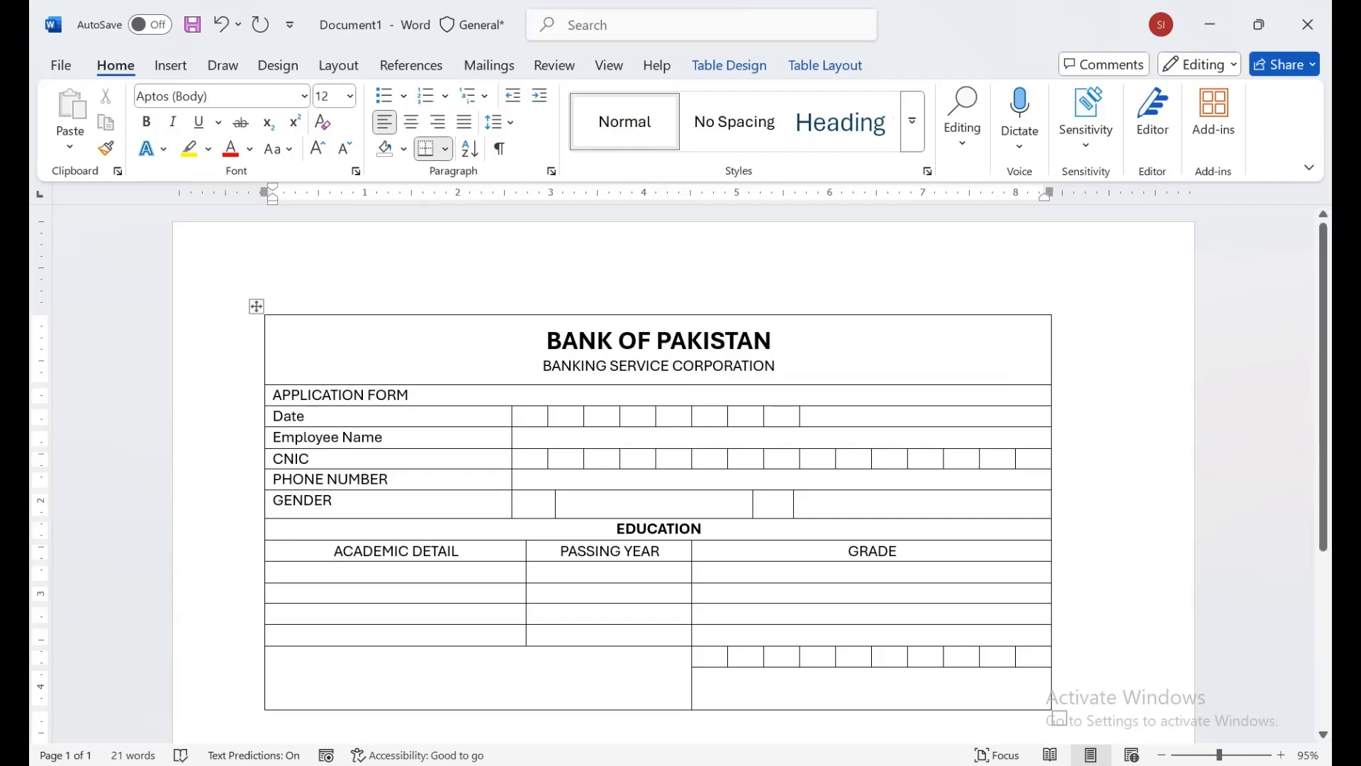
Step: Enter "SIGNATURE OF THE APPLICANT" in the large merged cell below the ACADEMIC DETAIL column
click(276, 656)
text(S)
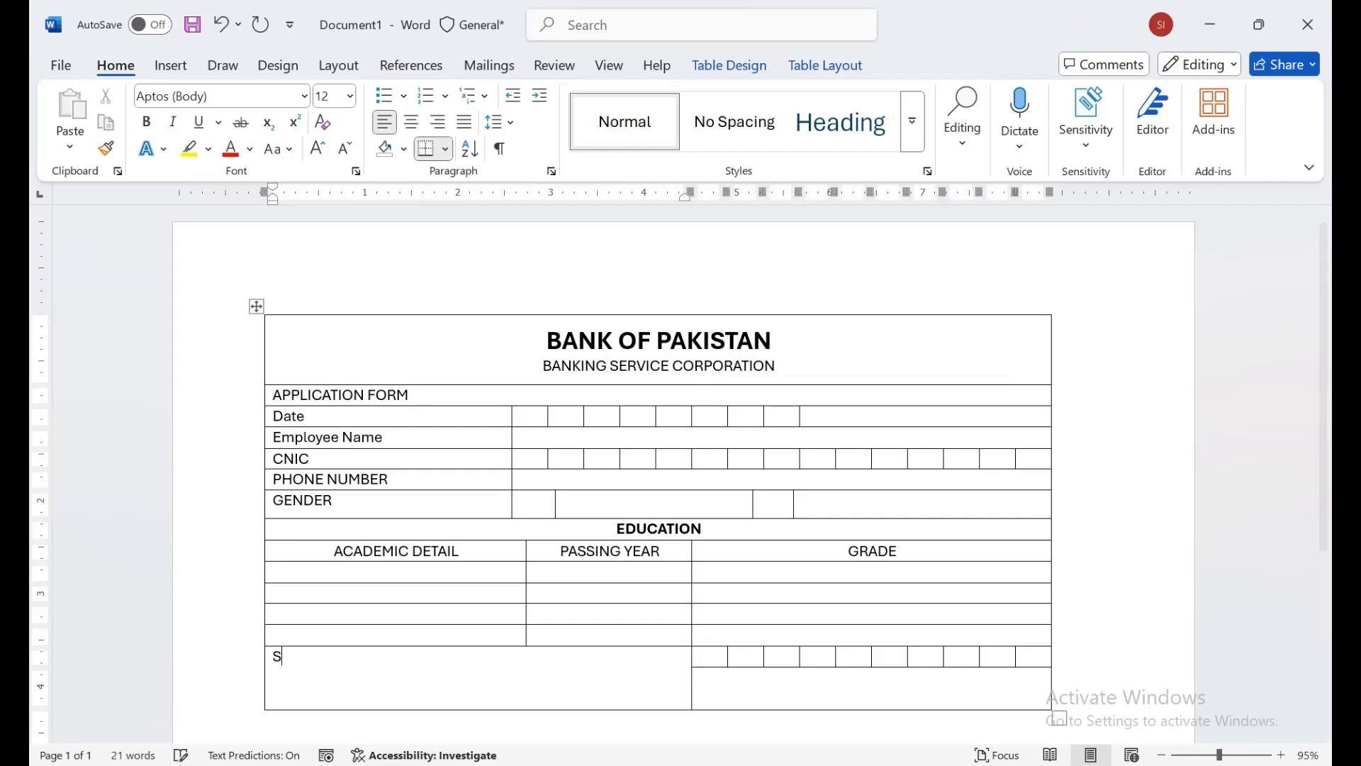
text(IGNATURE IO)
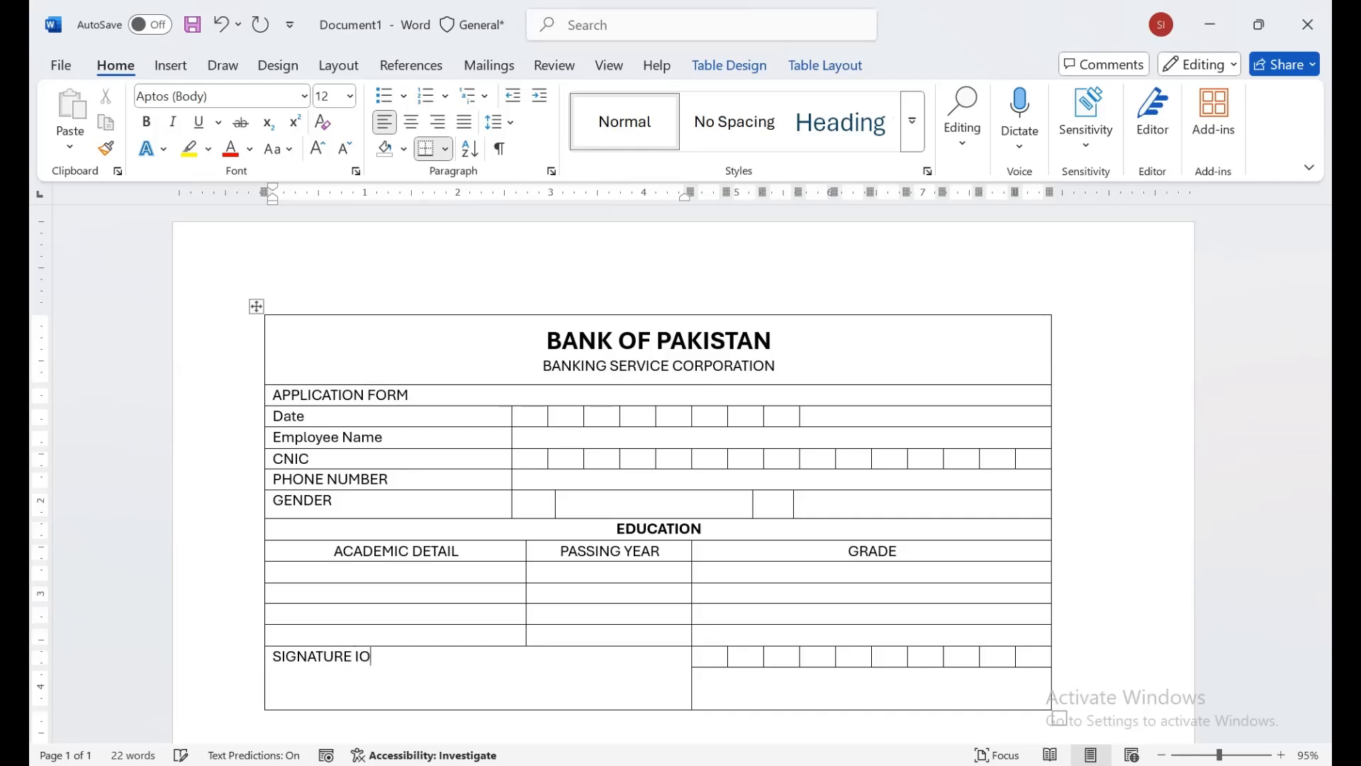
key(BackSpace)
text(=)
key(BackSpace)
key(BackSpace)
text(OF THE APPLICA)
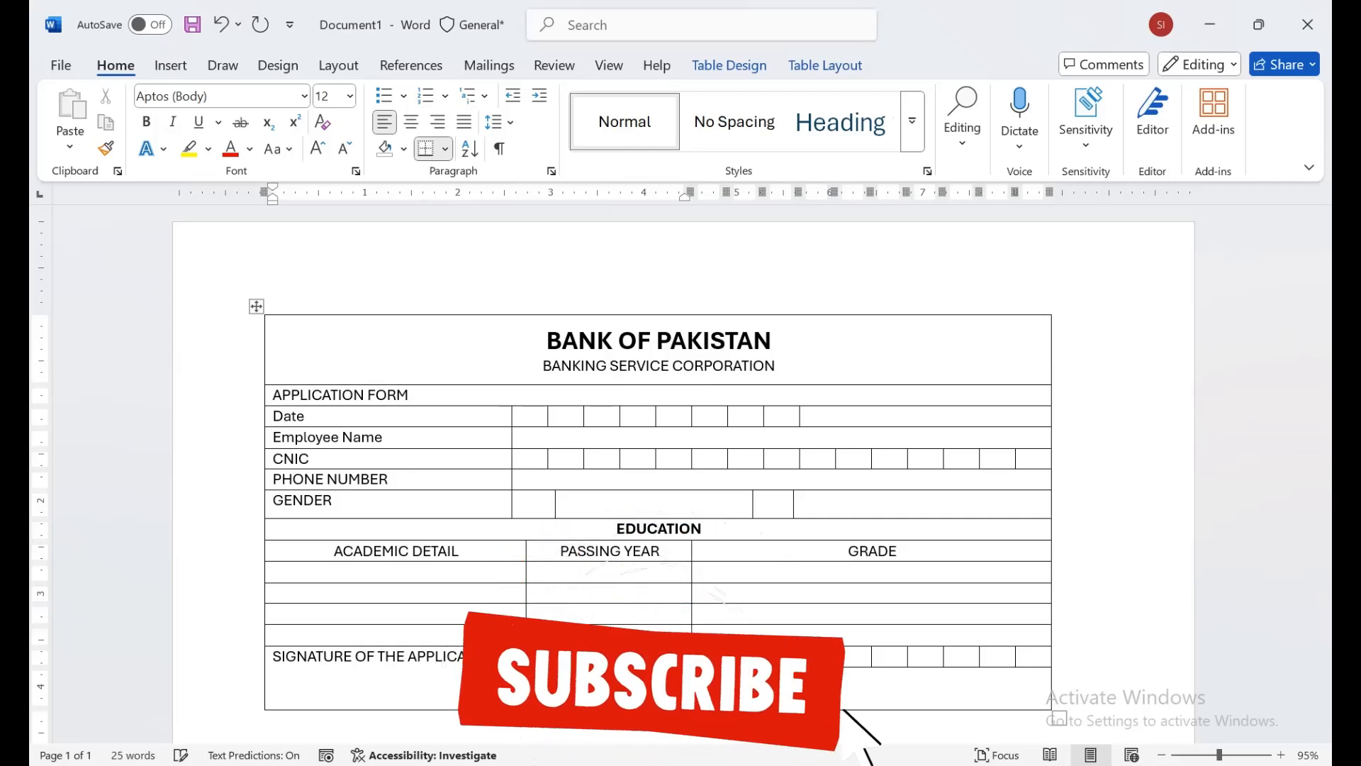
Step: Align "SIGNATURE OF THE APPLICANT" to the bottom centre of its cell and make it bold
drag(274, 656, 489, 657)
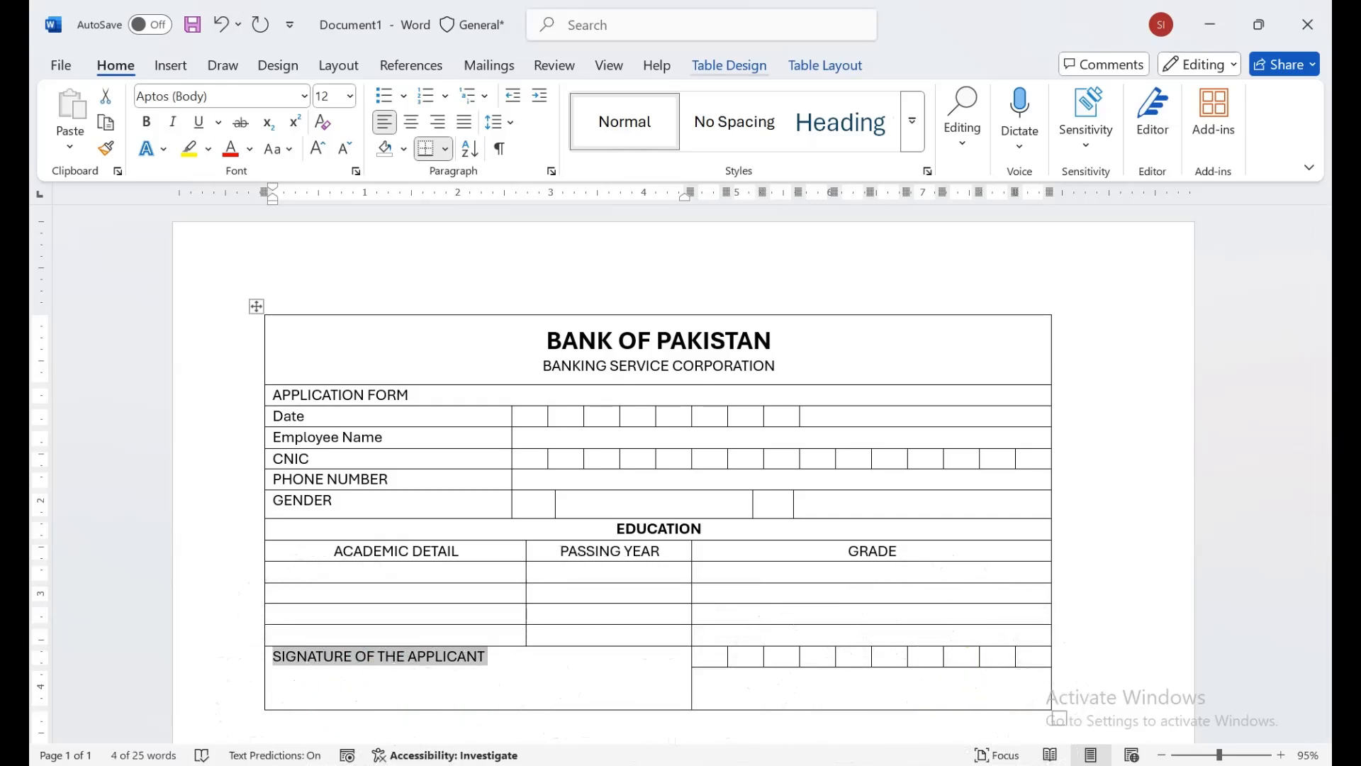
click(825, 65)
click(848, 149)
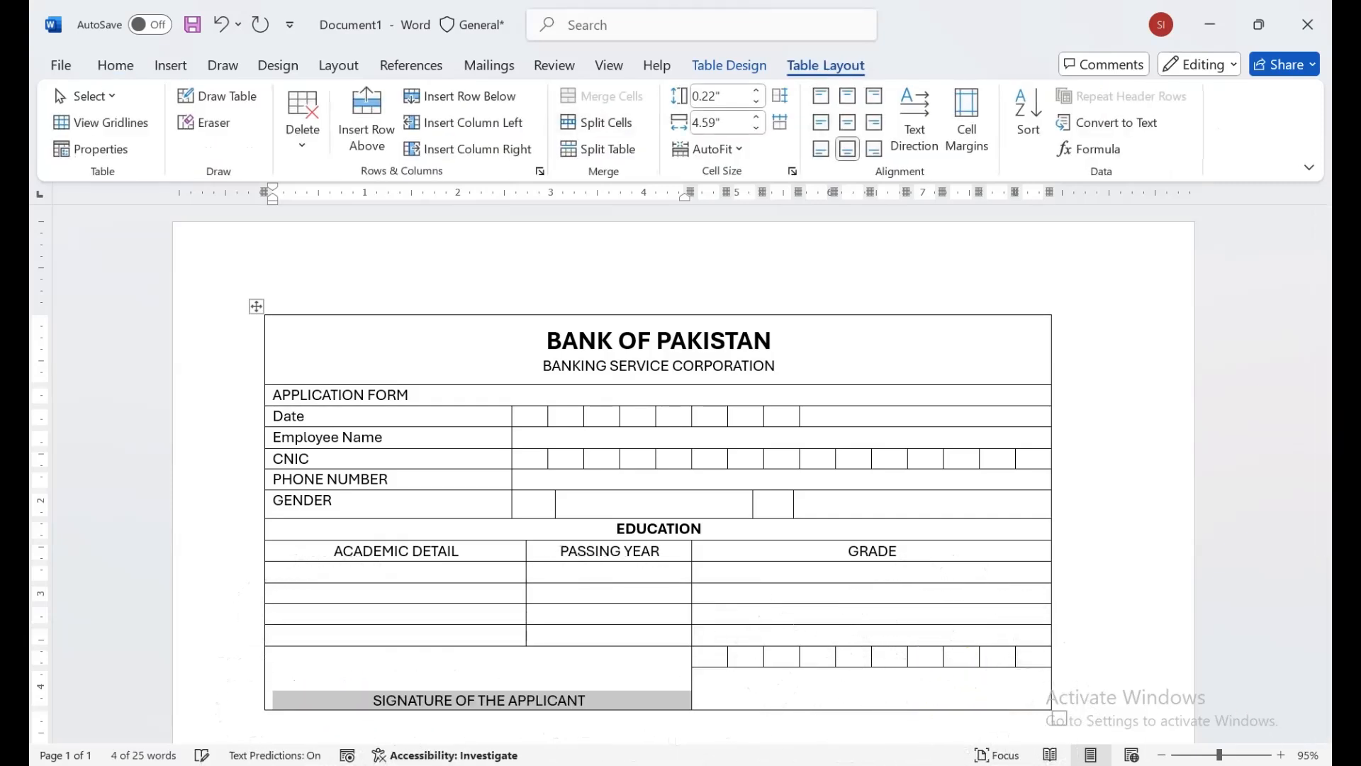
click(115, 65)
click(146, 122)
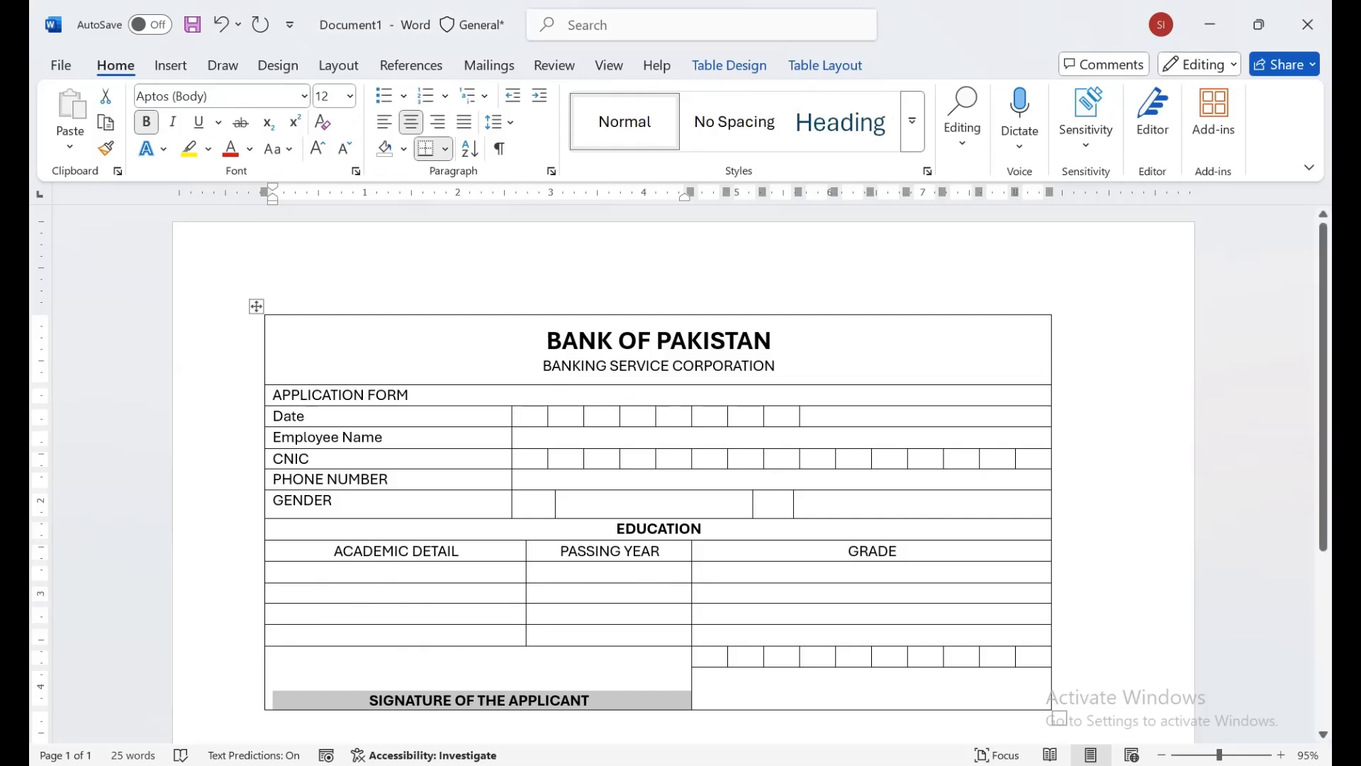
Step: Merge the ten narrow cells beside the applicant signature cell into one cell
click(700, 678)
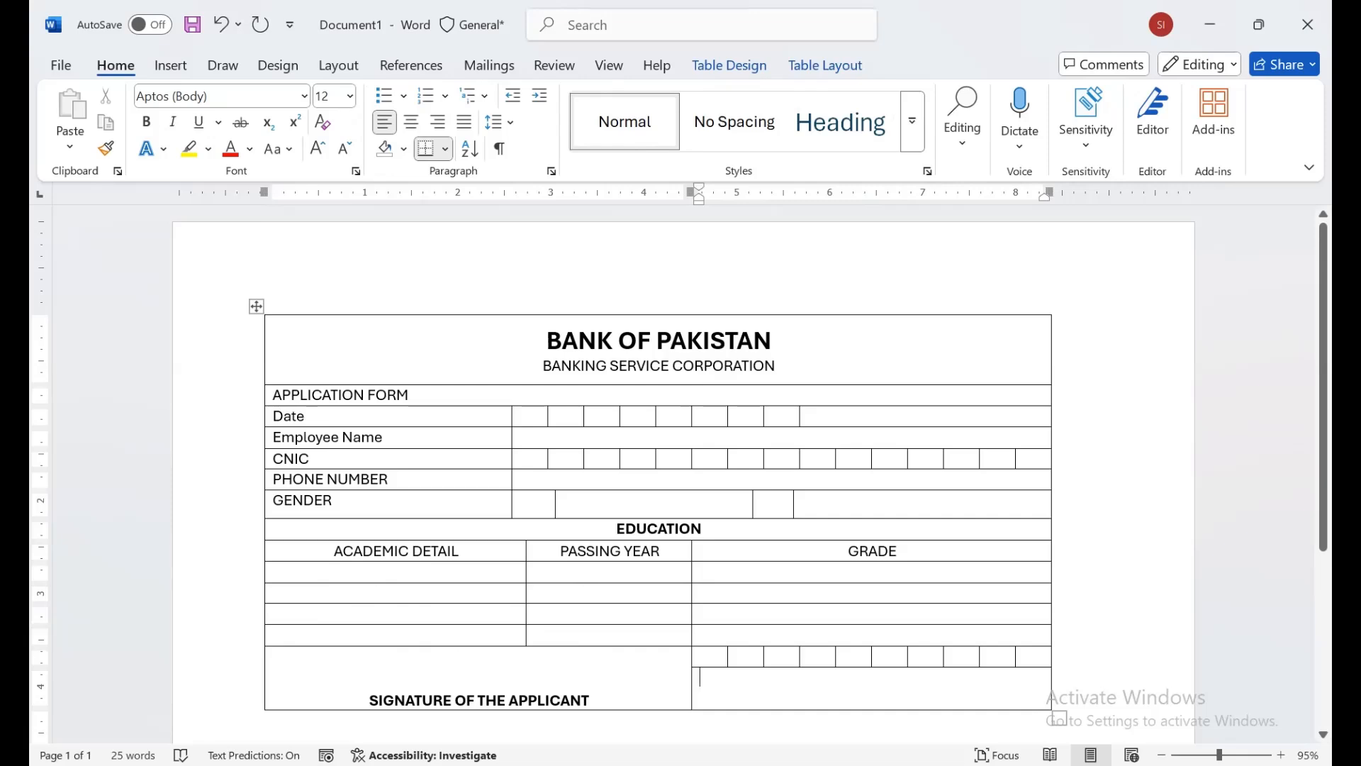
drag(709, 658, 1035, 658)
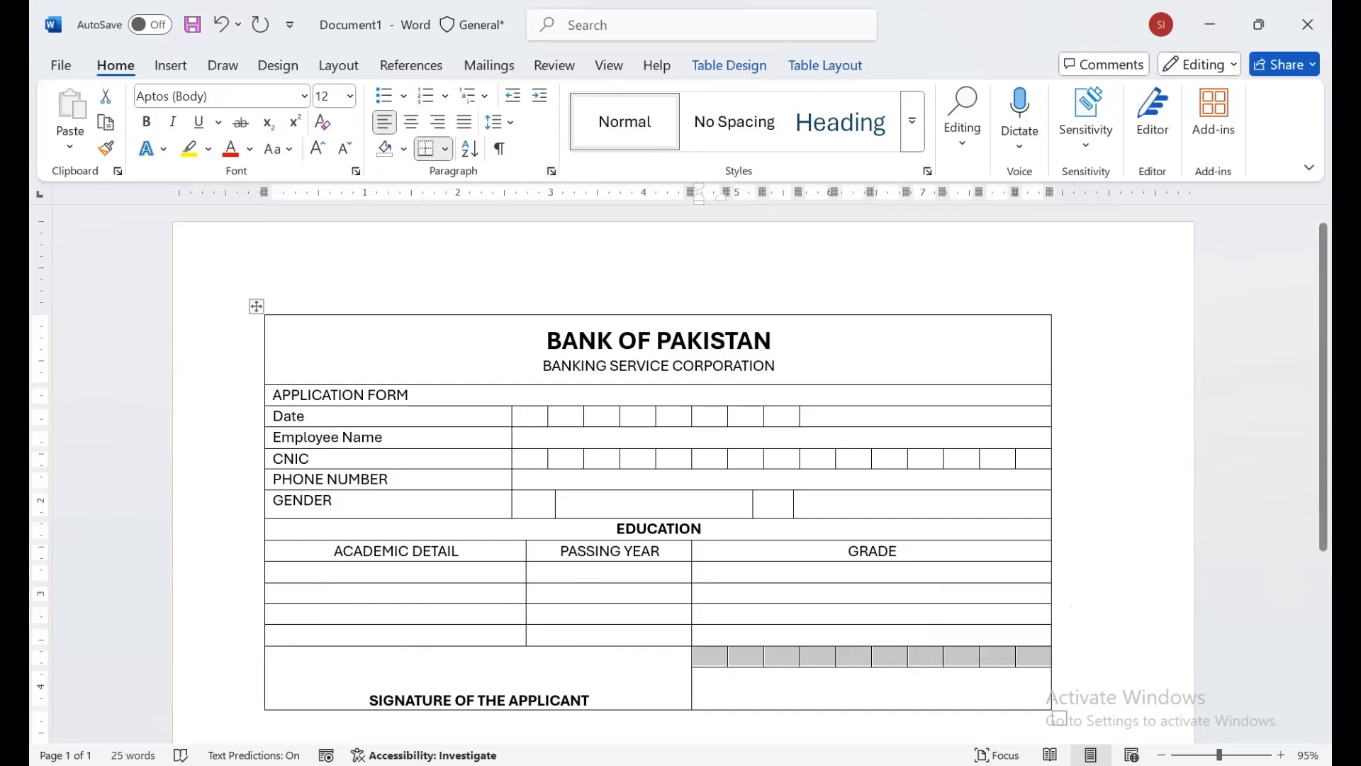
click(825, 65)
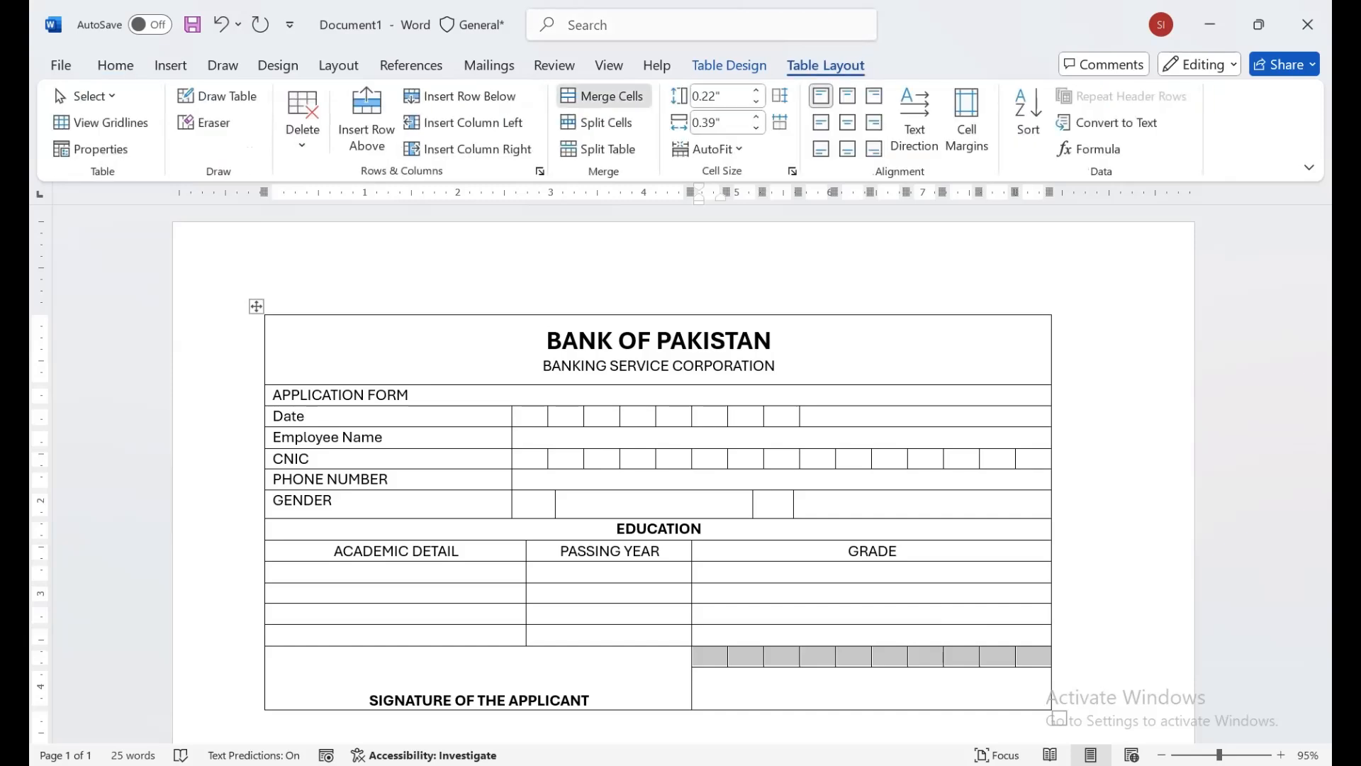
click(604, 96)
Step: Enter "Signature & Stamp" in the last cell of the table, beside the applicant signature cell
click(701, 678)
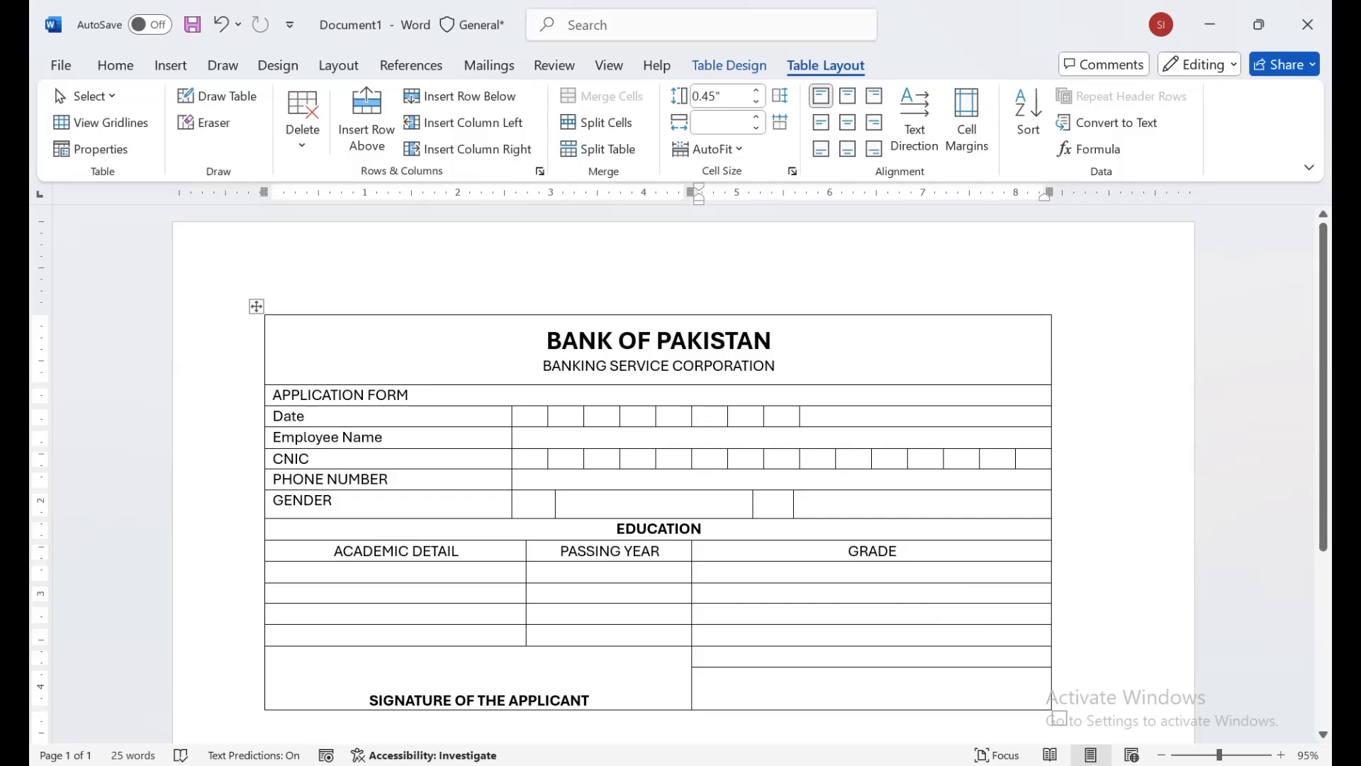
text(sIG)
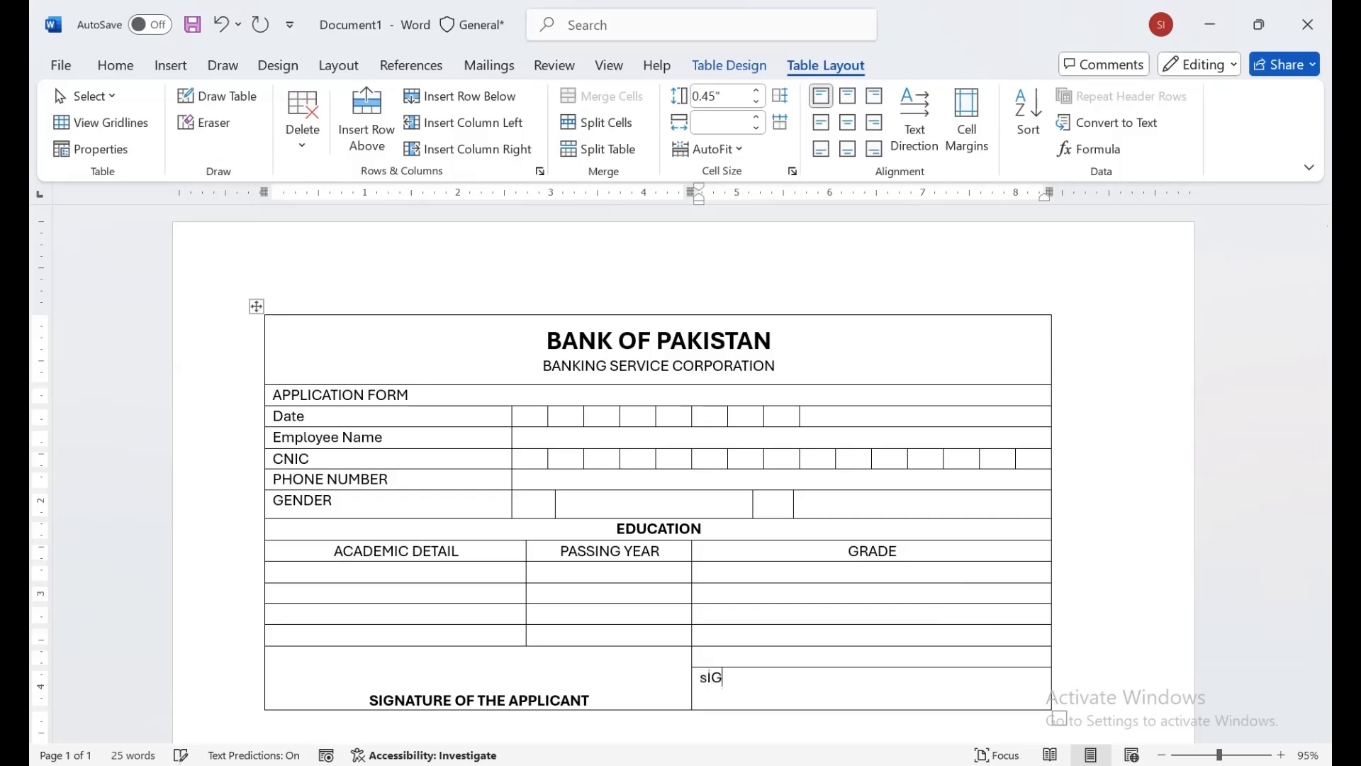
text(NATURE o)
key(BackSpace)
text(& Stamp)
Step: Shade the title cell containing BANK OF PAKISTAN and BANKING SERVICE CORPORATION with the standard dark blue colour
drag(547, 341, 775, 367)
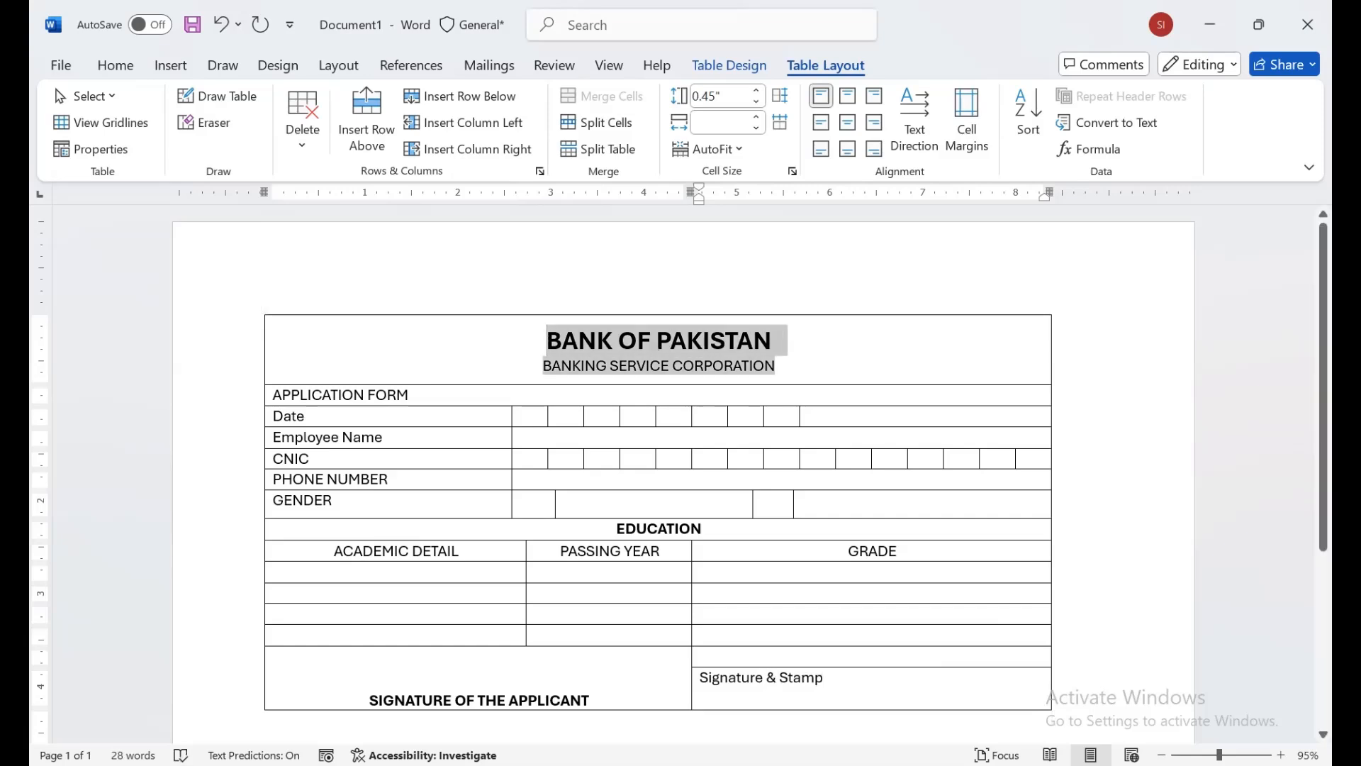
click(729, 65)
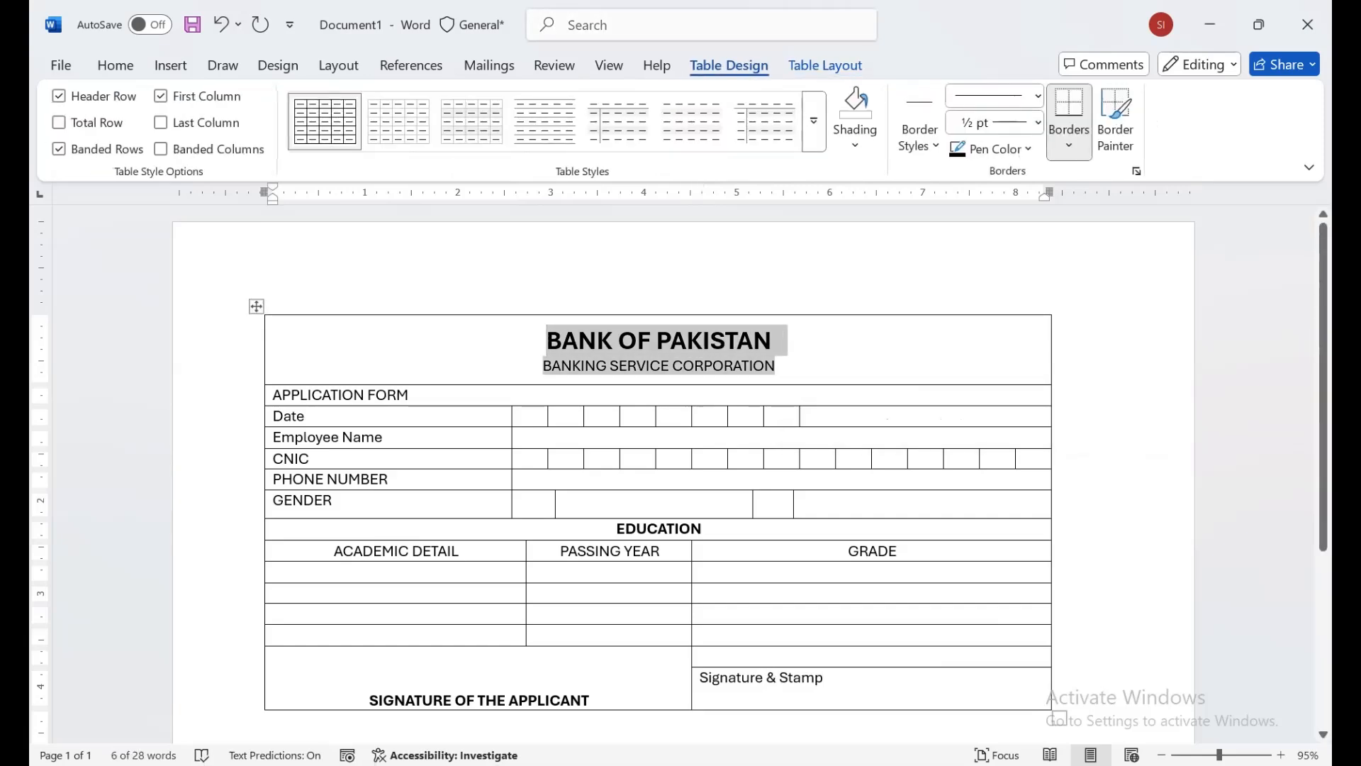
click(855, 142)
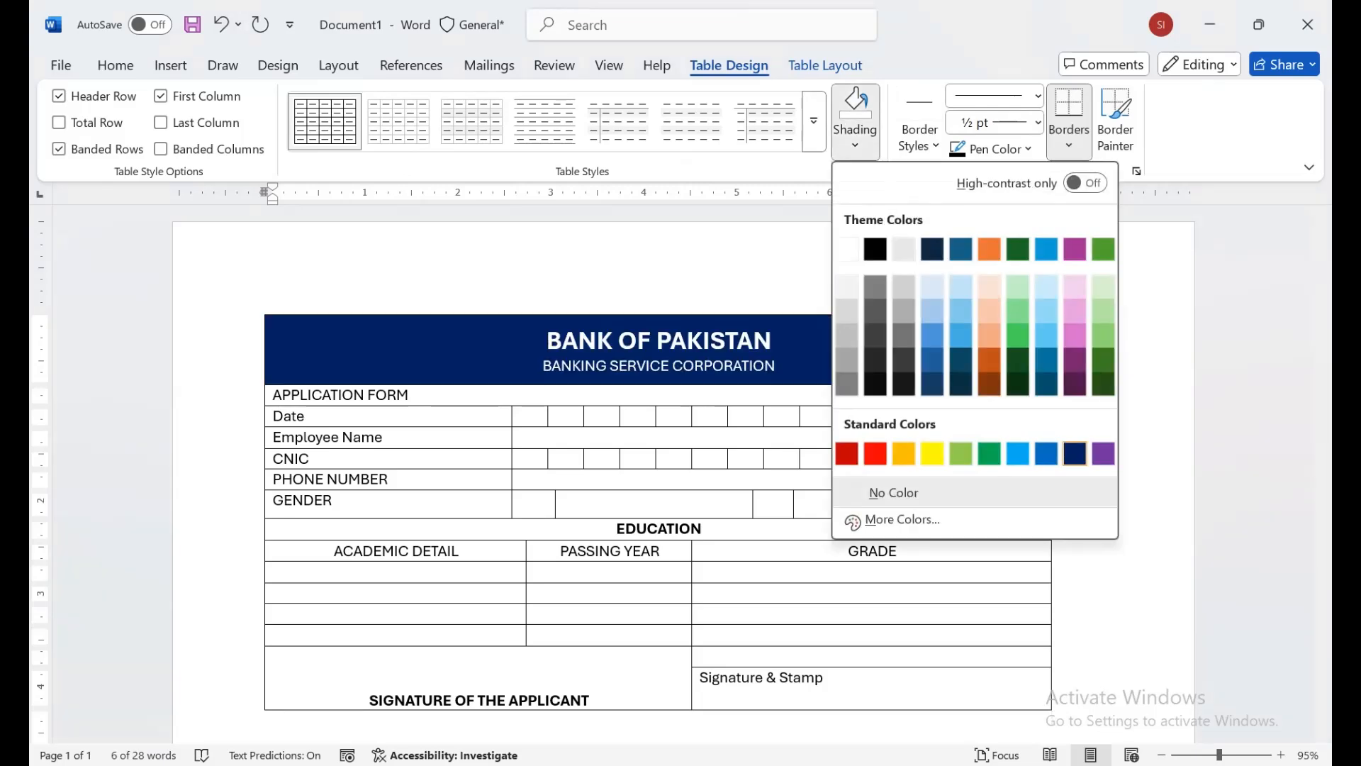
click(932, 249)
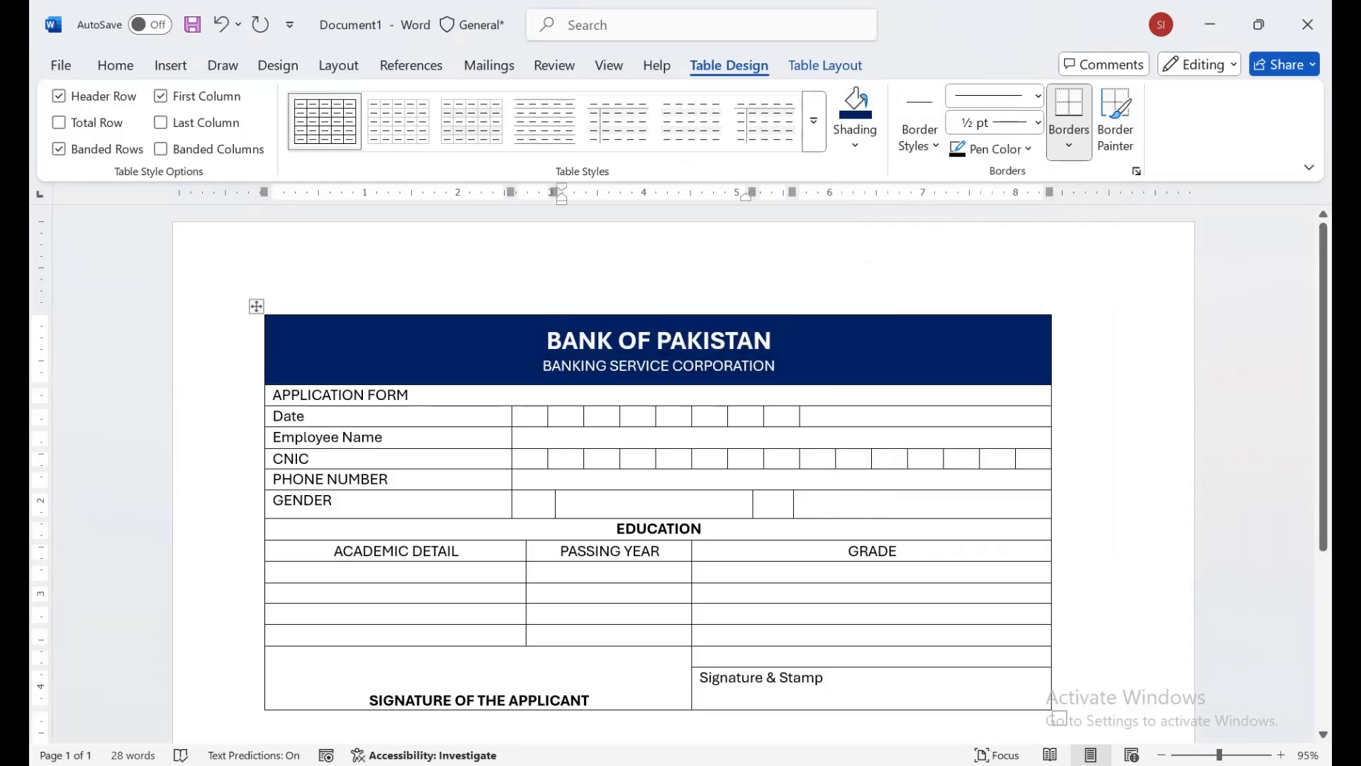
Step: Shade the APPLICATION FORM row with the standard light green colour
drag(617, 528, 702, 528)
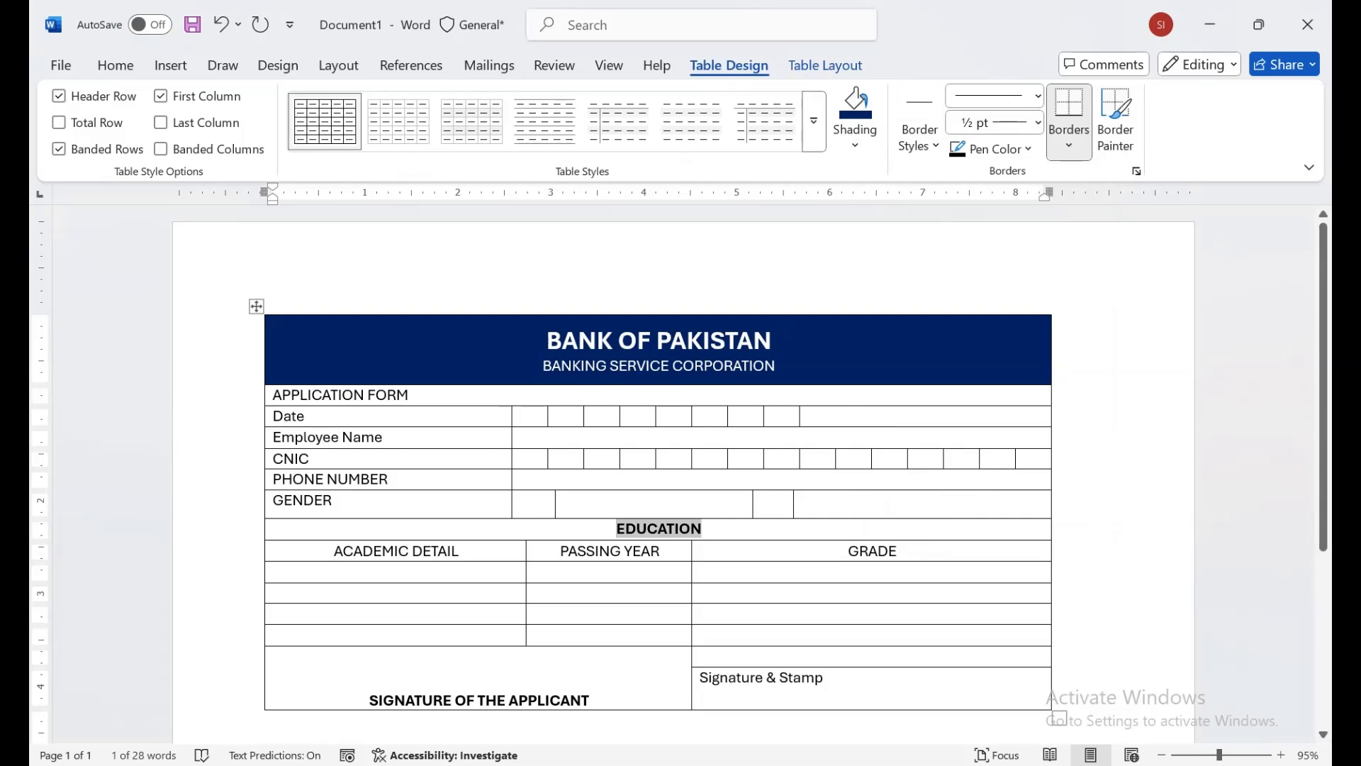
click(765, 529)
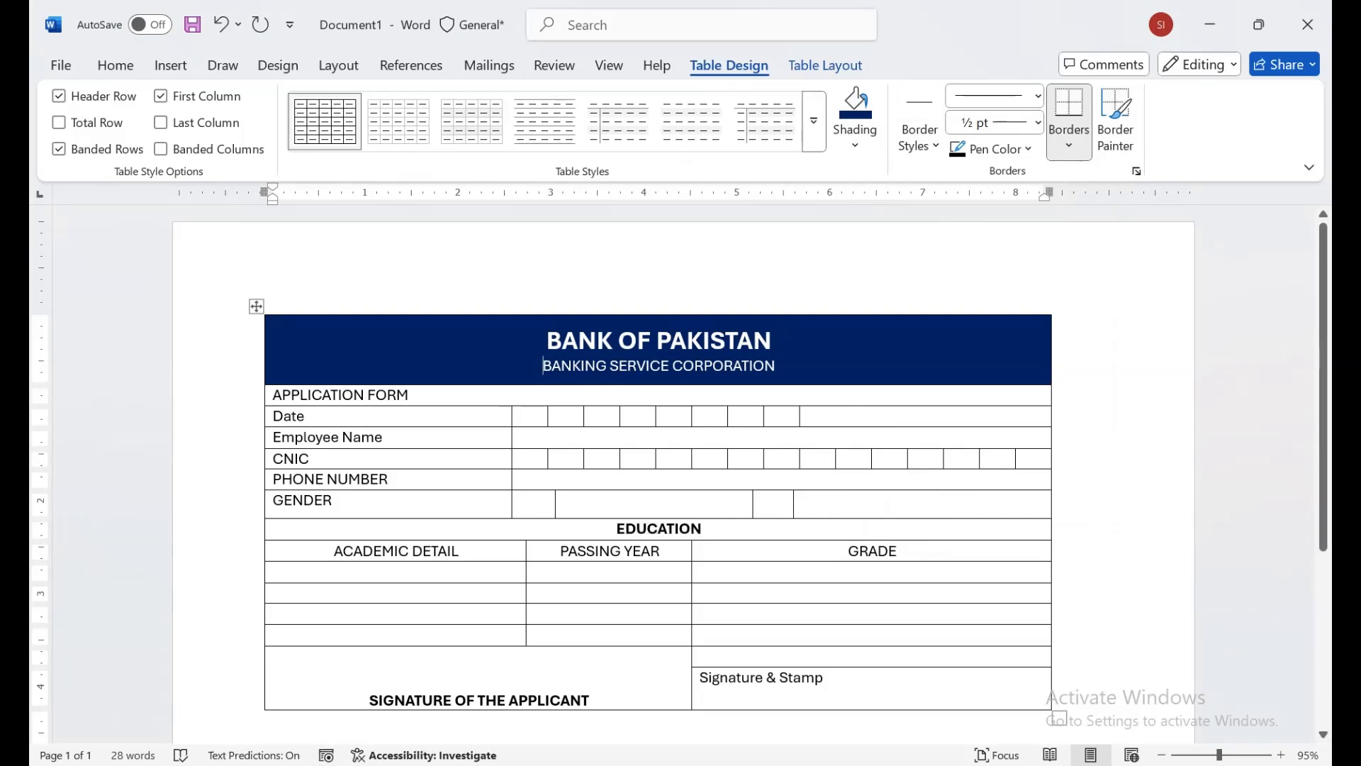
click(269, 395)
click(855, 141)
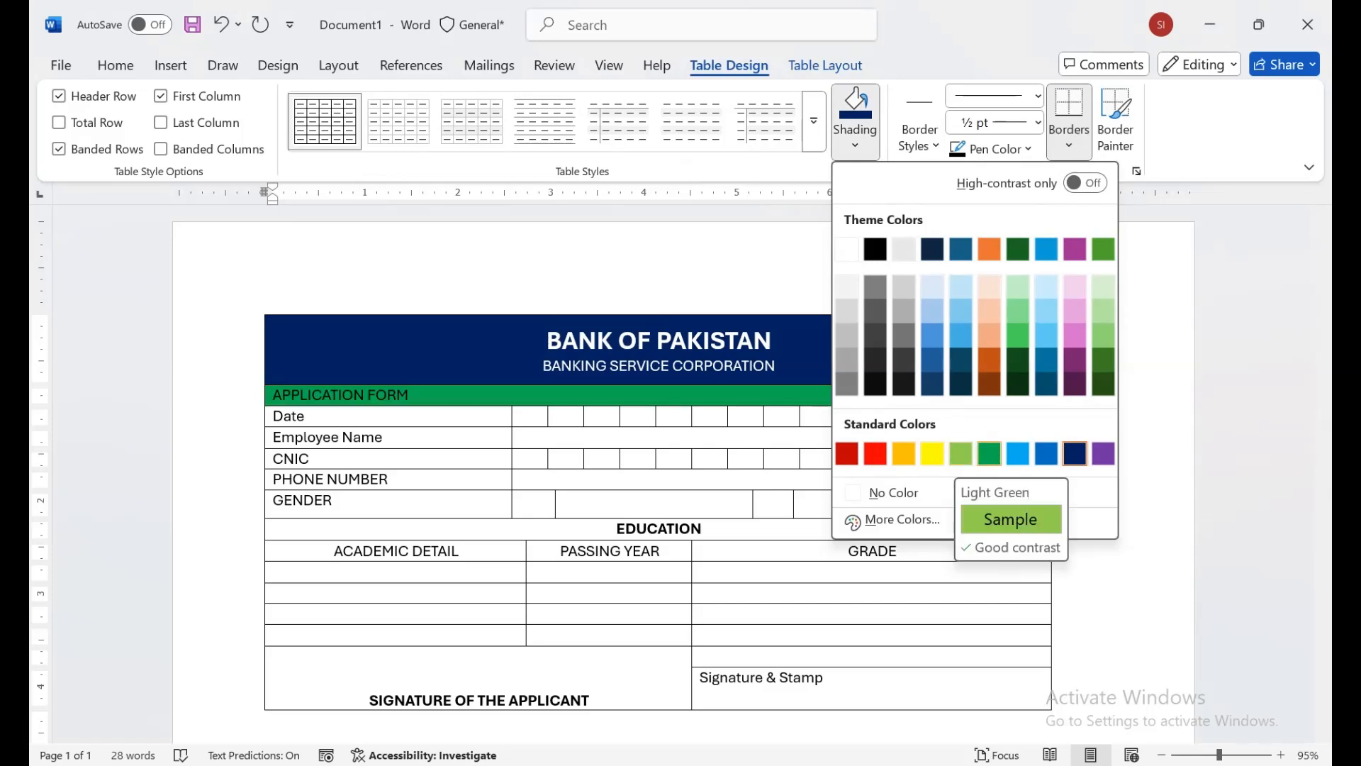
click(960, 453)
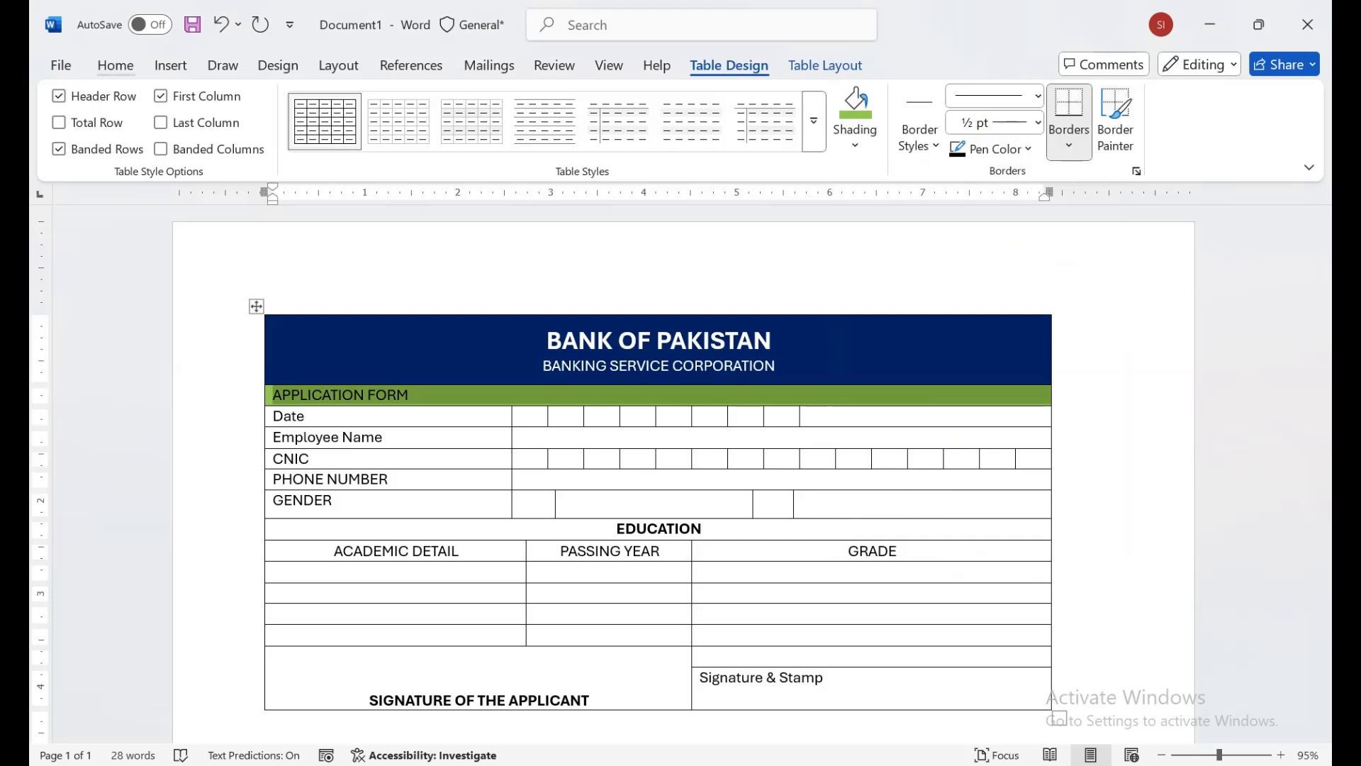
Step: Make the "APPLICATION FORM" heading bold and centre it in its row
click(116, 64)
click(146, 122)
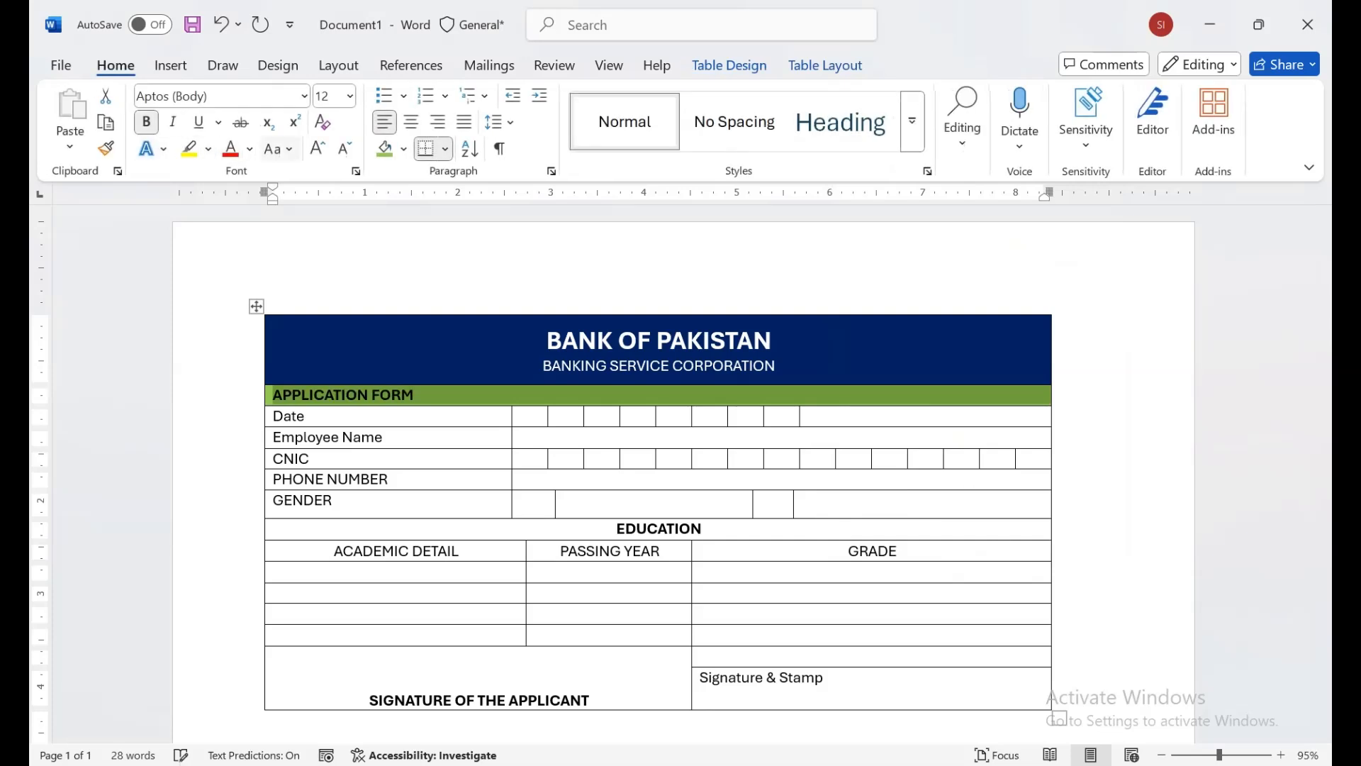
click(411, 122)
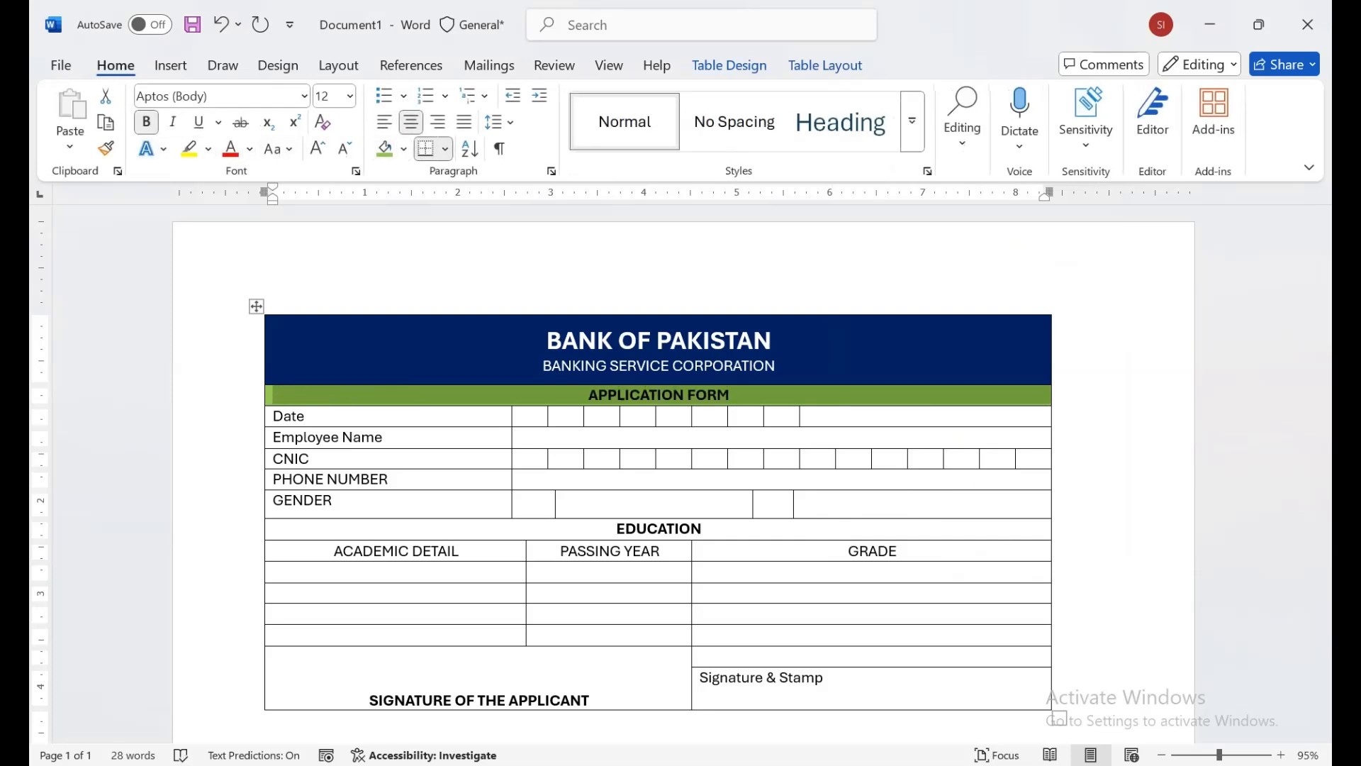
Step: Paint a 4 ½ pt border along the top edge of the Date label cell with the Border Painter
click(703, 529)
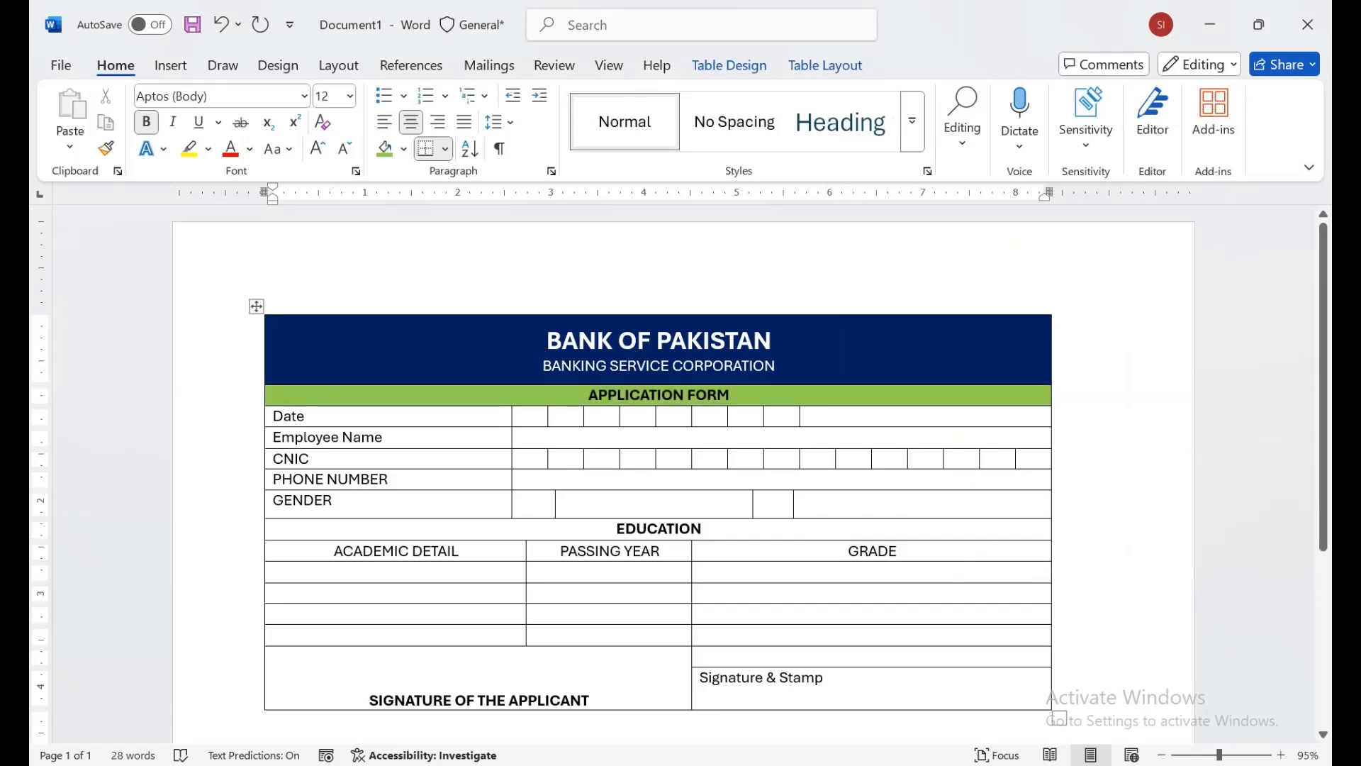
click(729, 65)
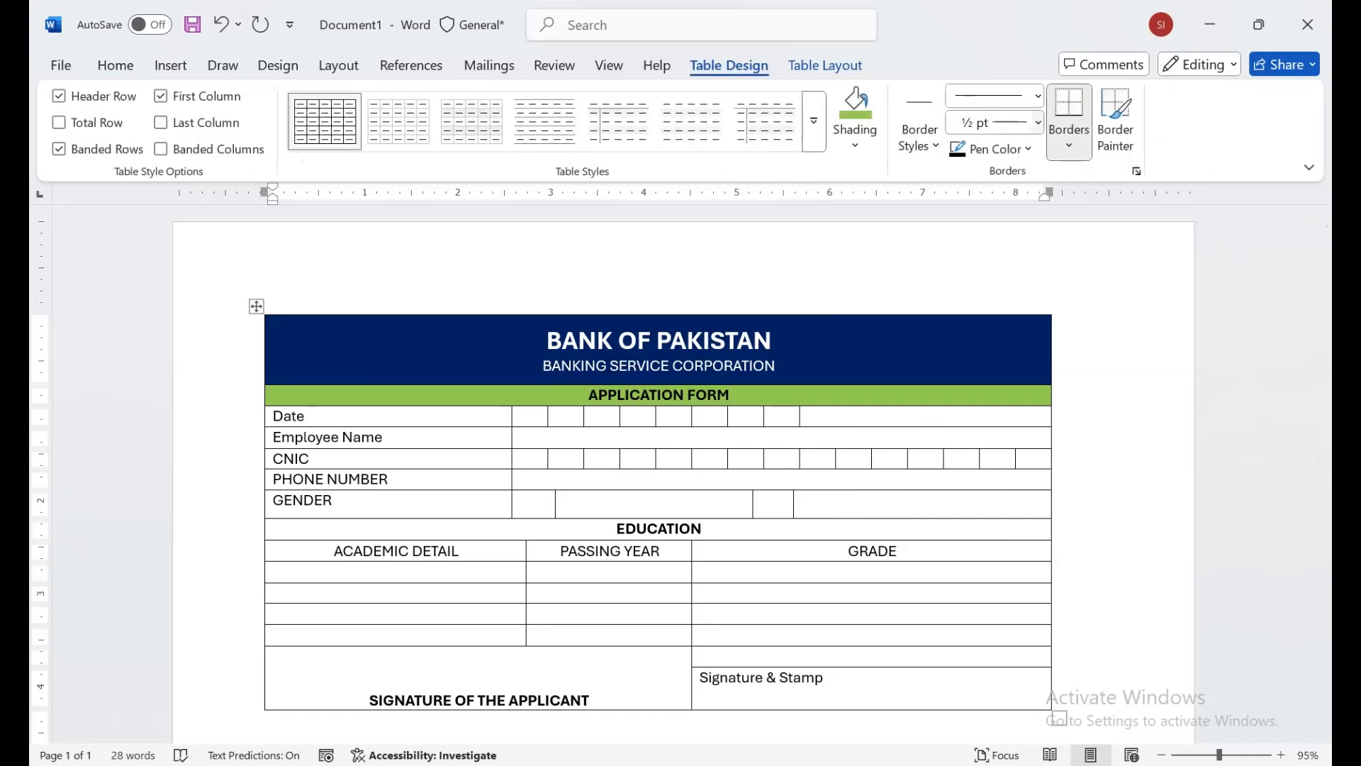
click(1037, 123)
click(992, 328)
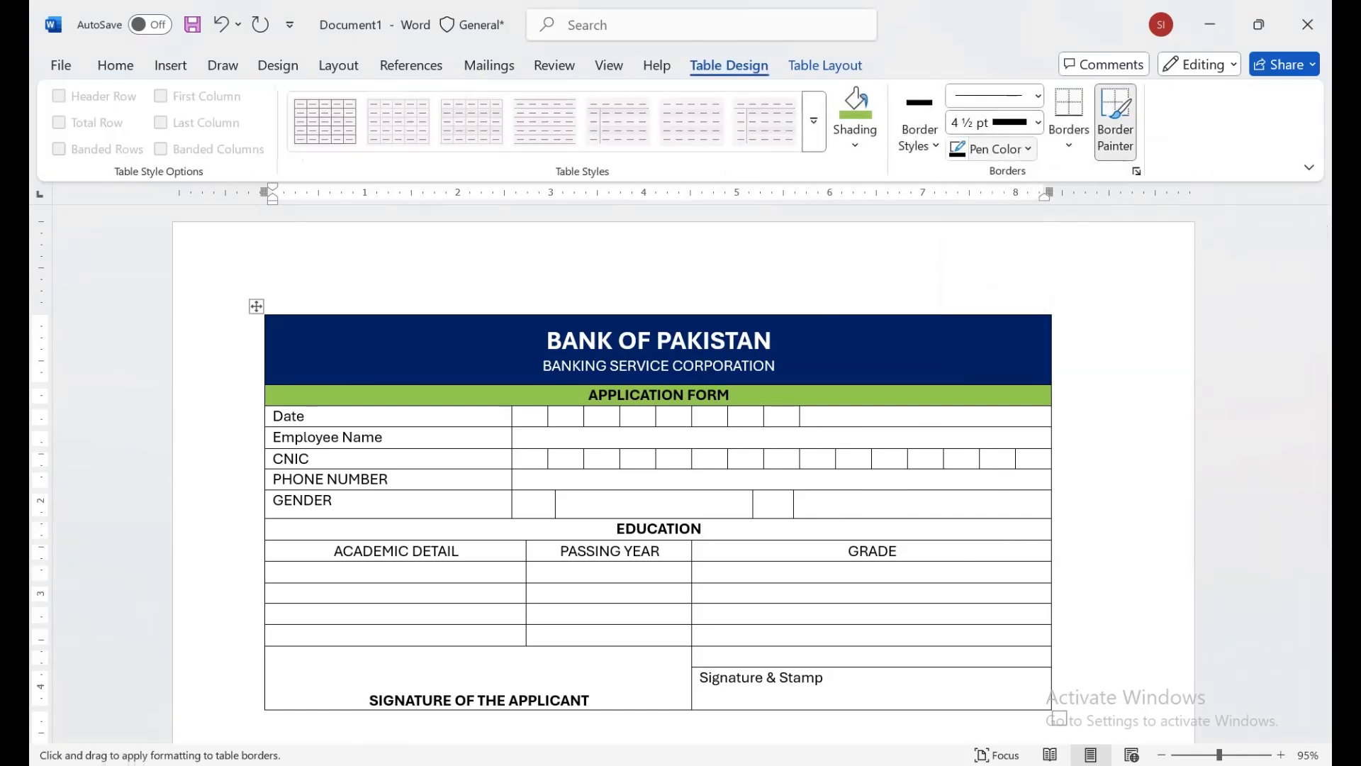
click(1000, 149)
click(999, 149)
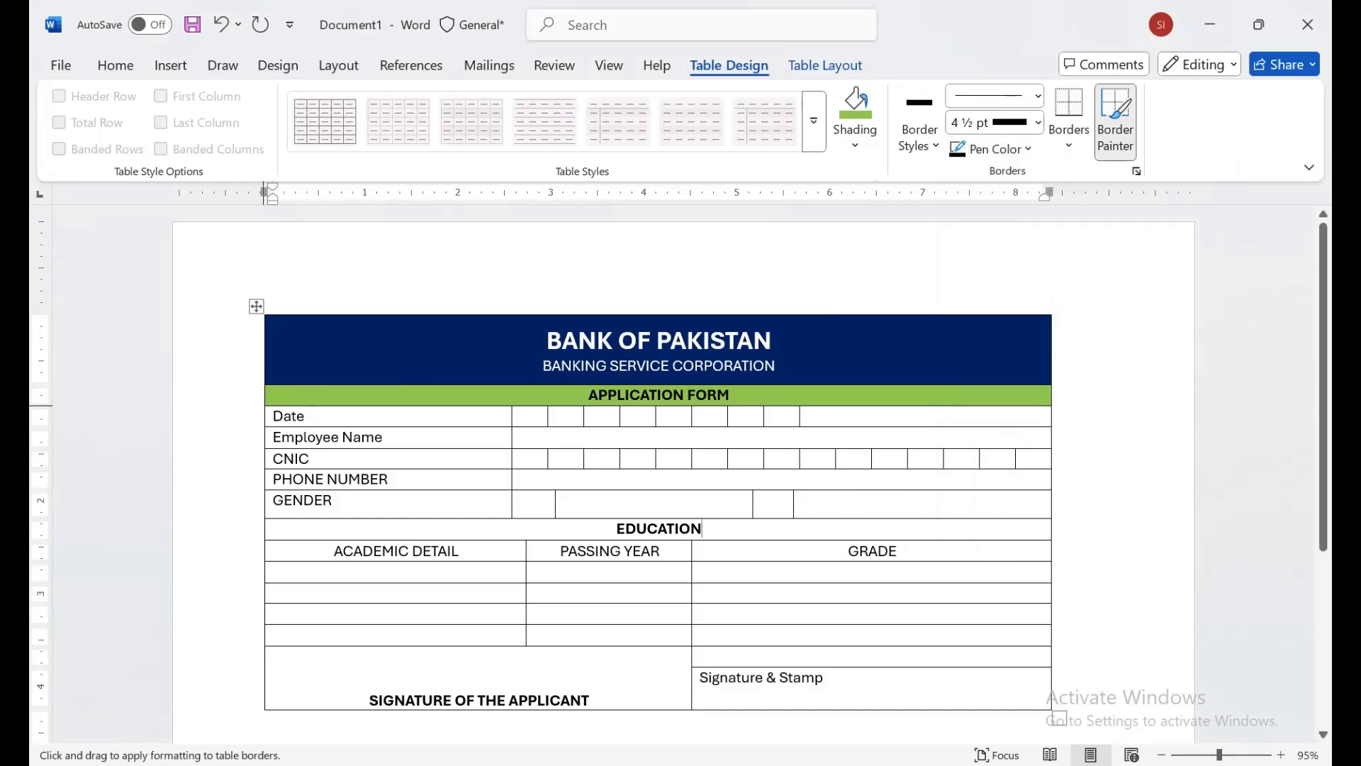
click(525, 408)
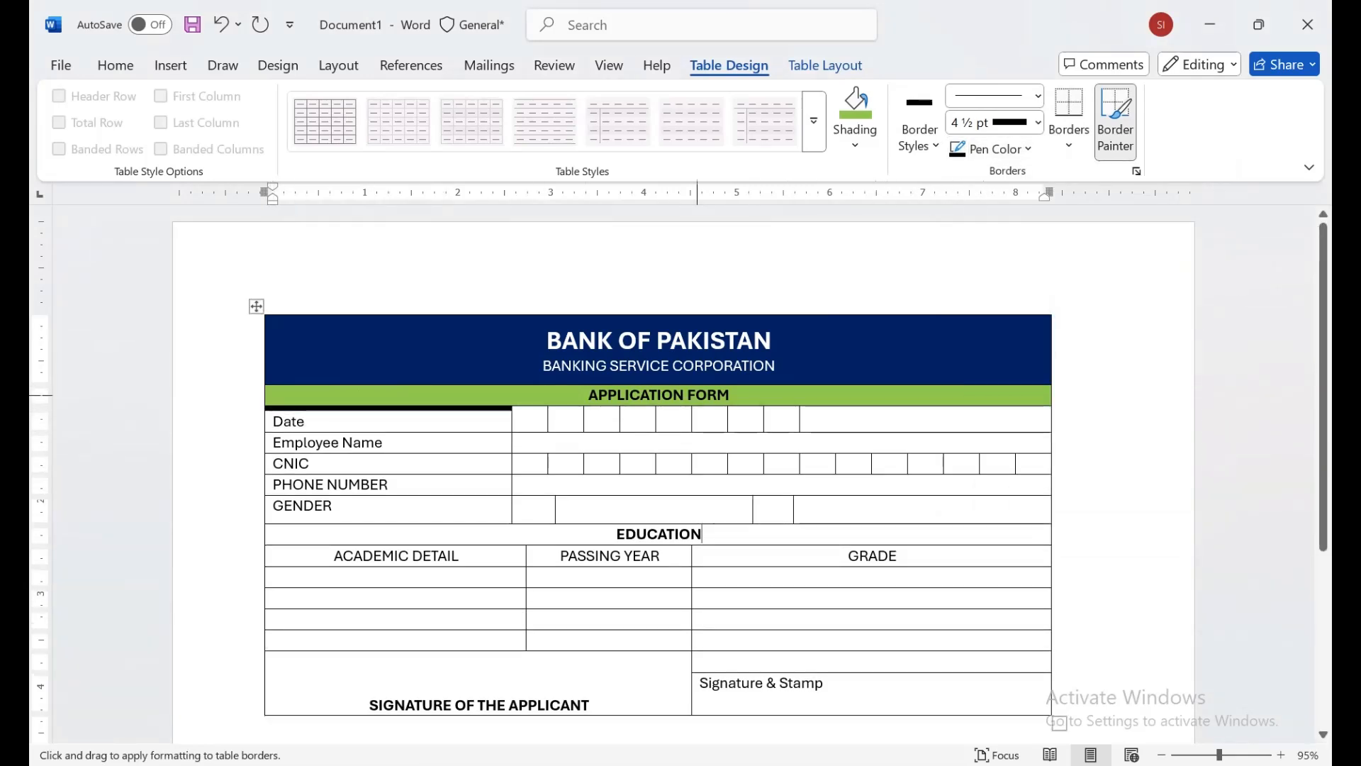
key(Escape)
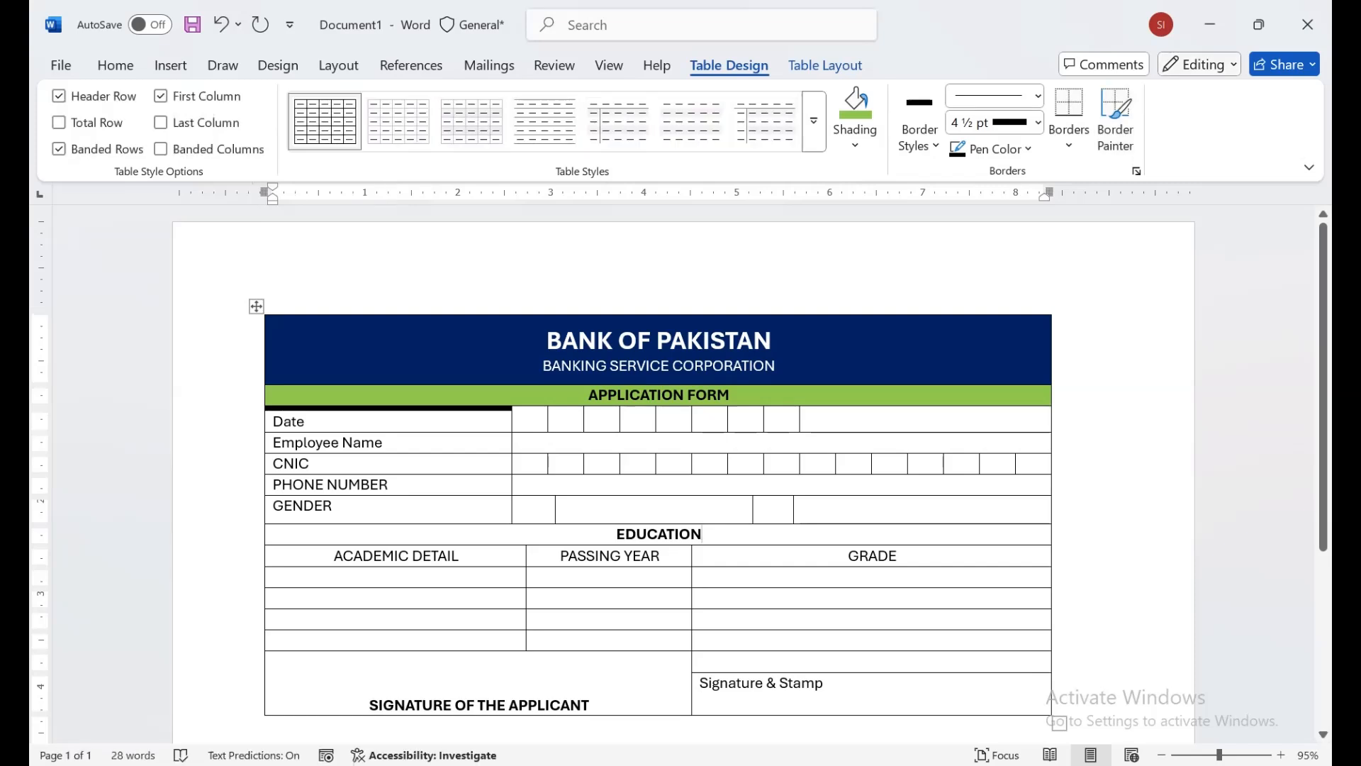
click(1069, 146)
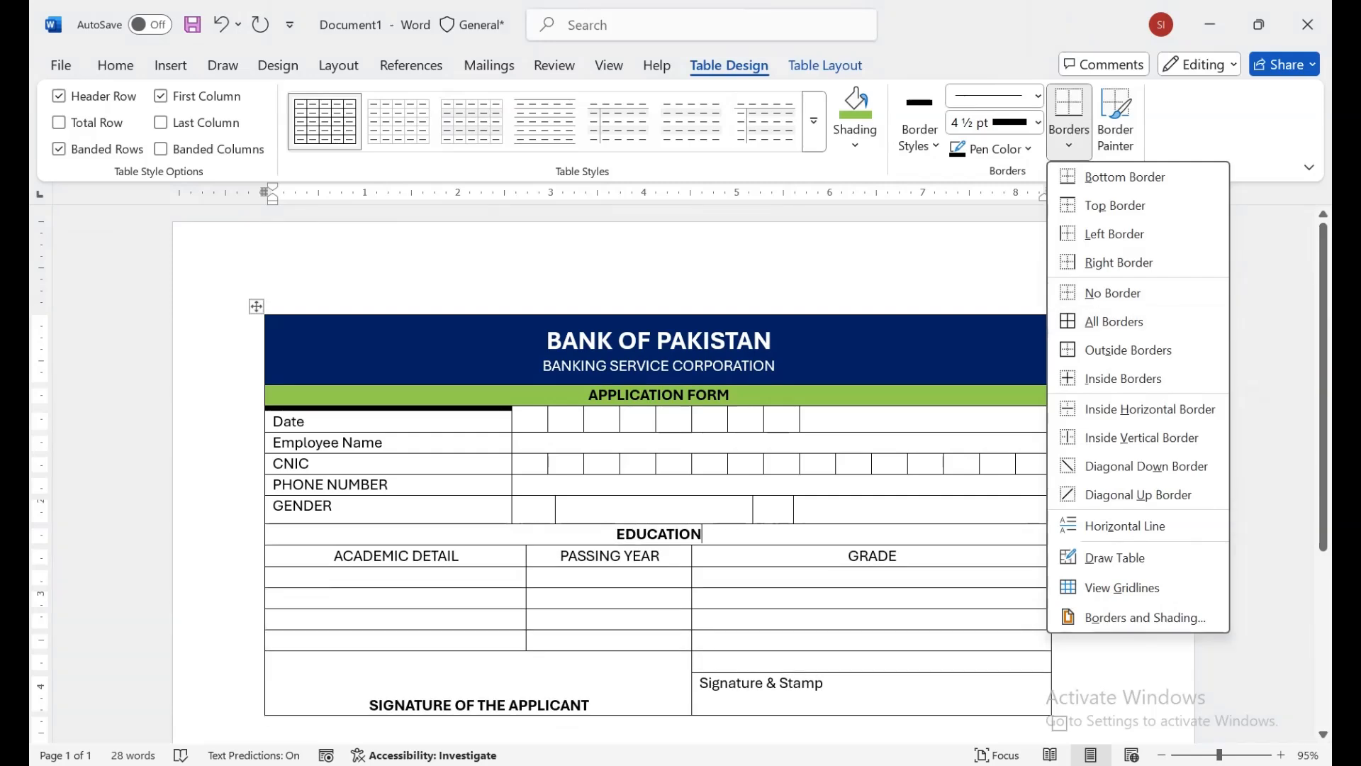
click(999, 149)
click(1038, 123)
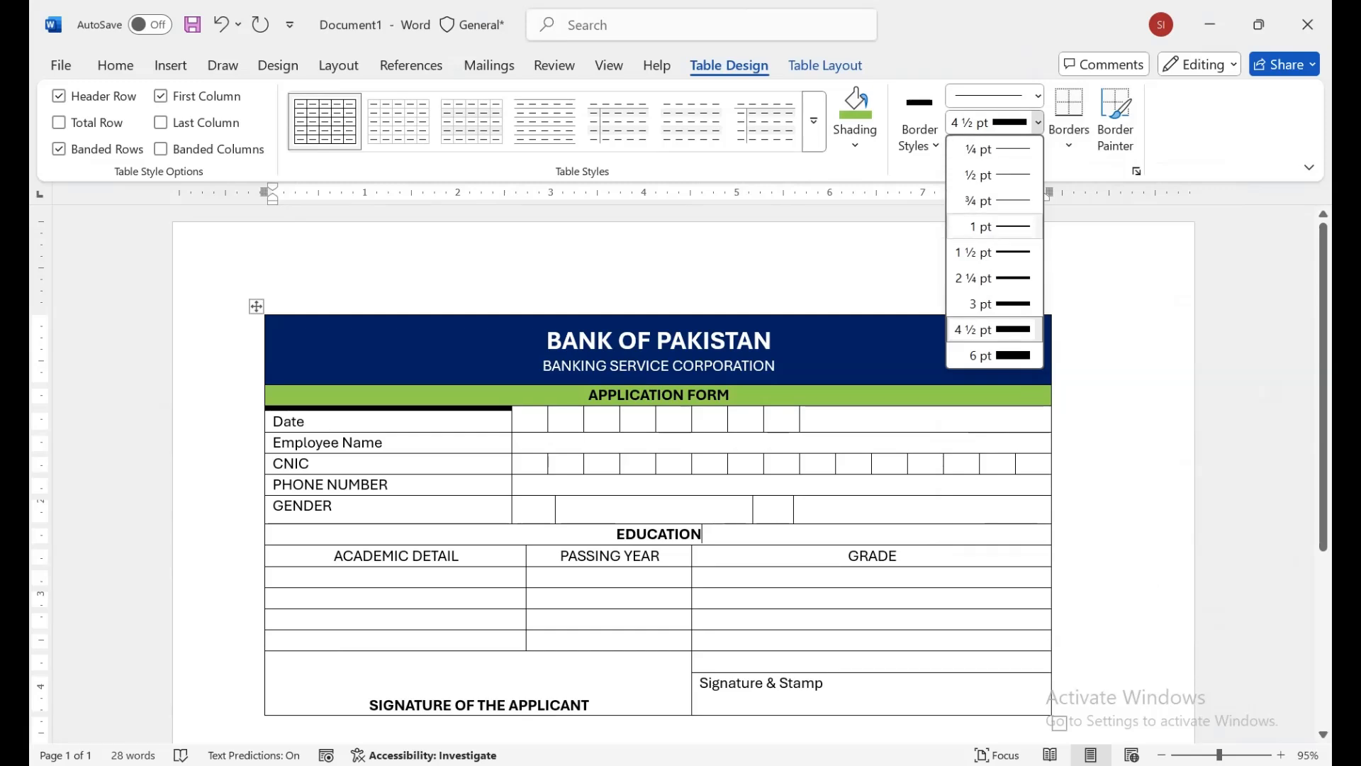
click(995, 329)
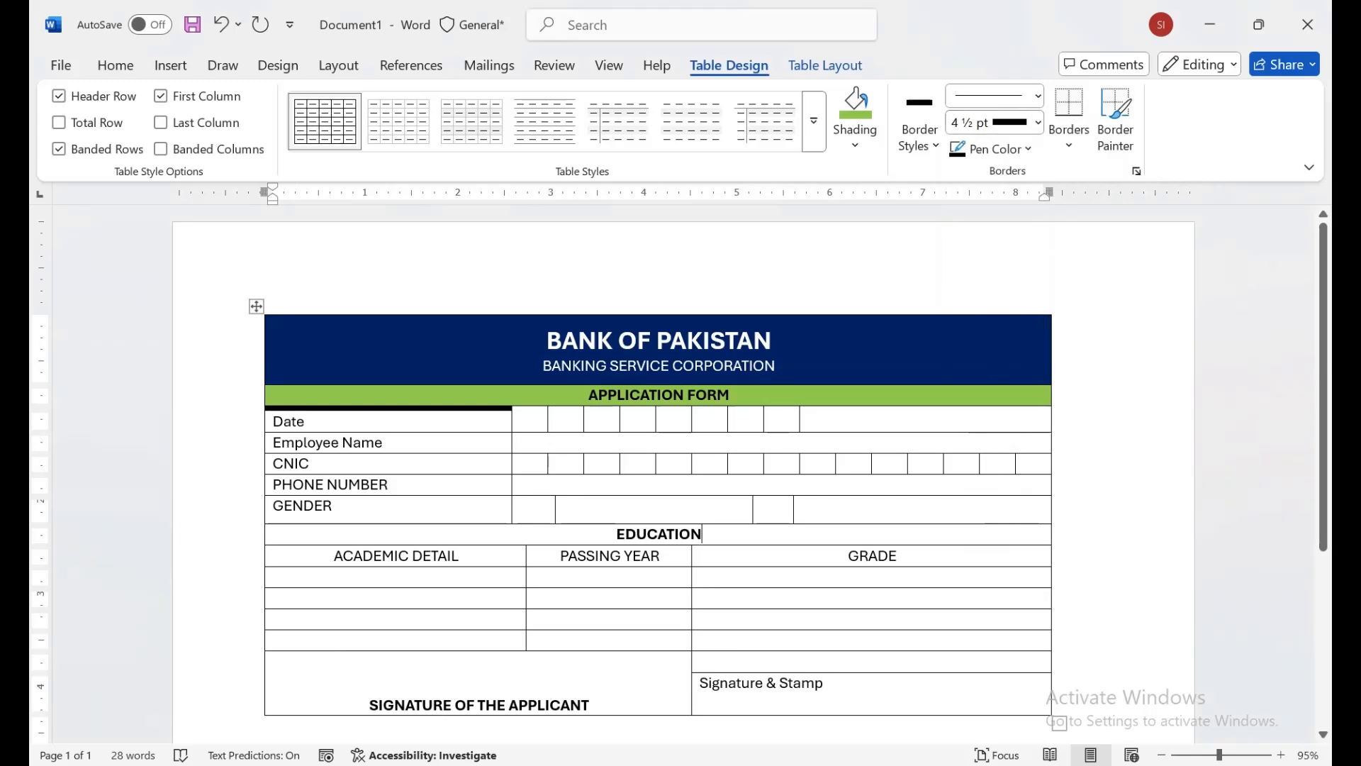
Step: Select the whole table and paint 1 ½ pt borders over the line above the Date label and the table's top edge
click(257, 306)
click(1038, 122)
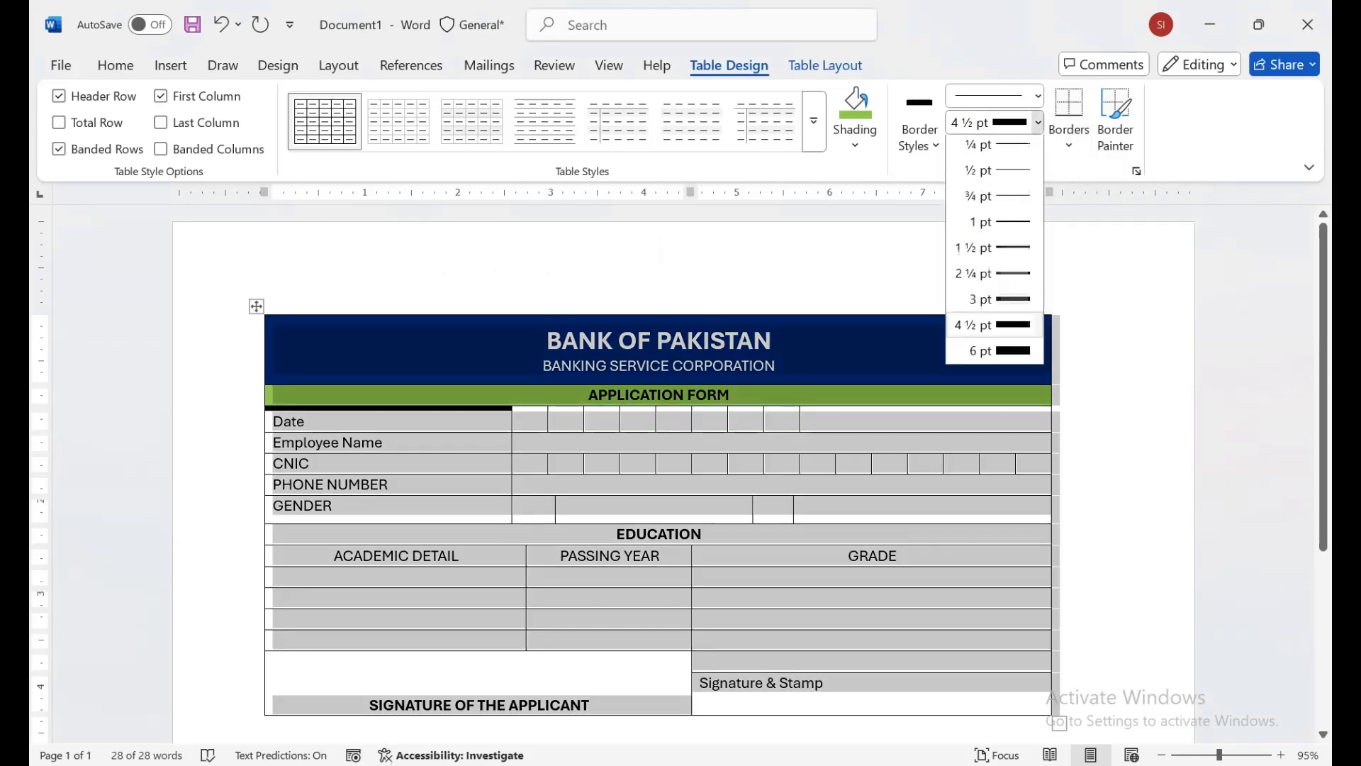
click(992, 252)
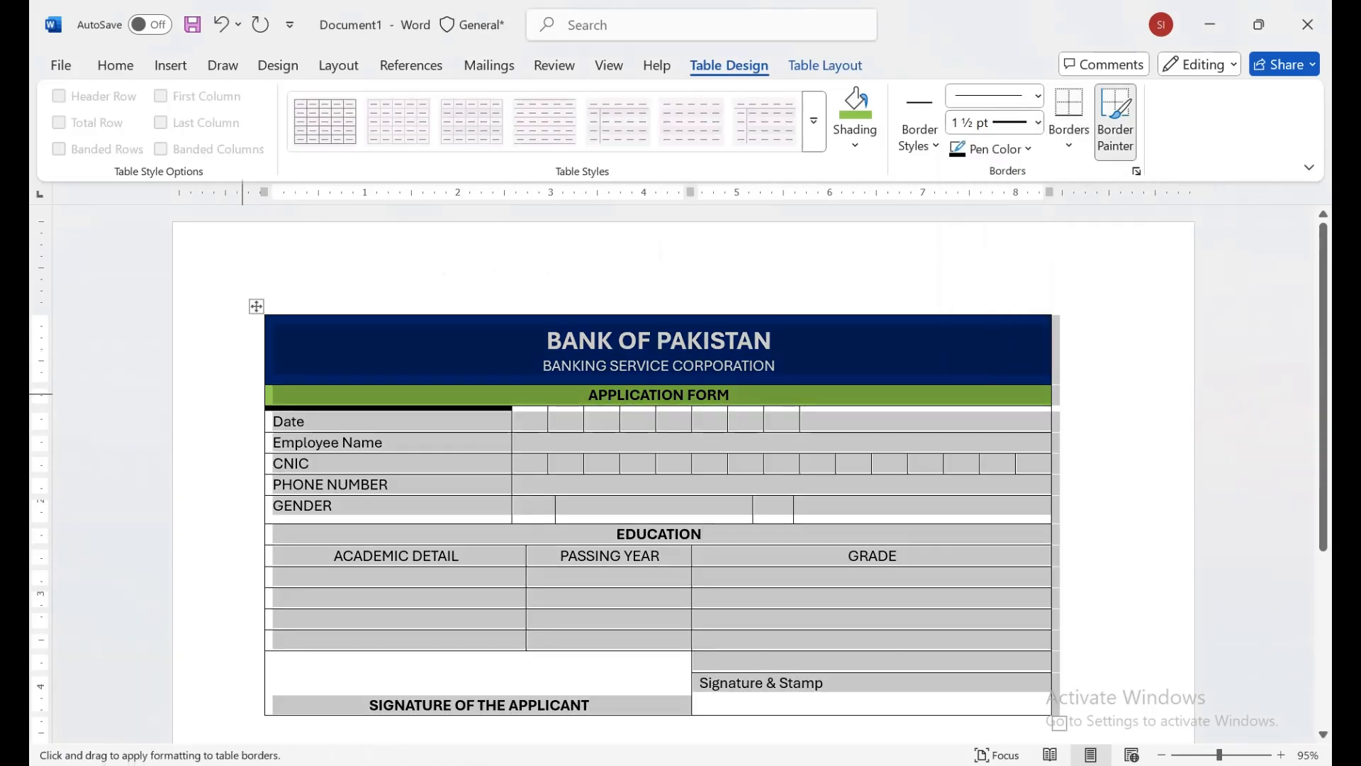
mouse_move(266, 406)
mouse_down()
mouse_move(447, 406)
mouse_move(526, 389)
mouse_up()
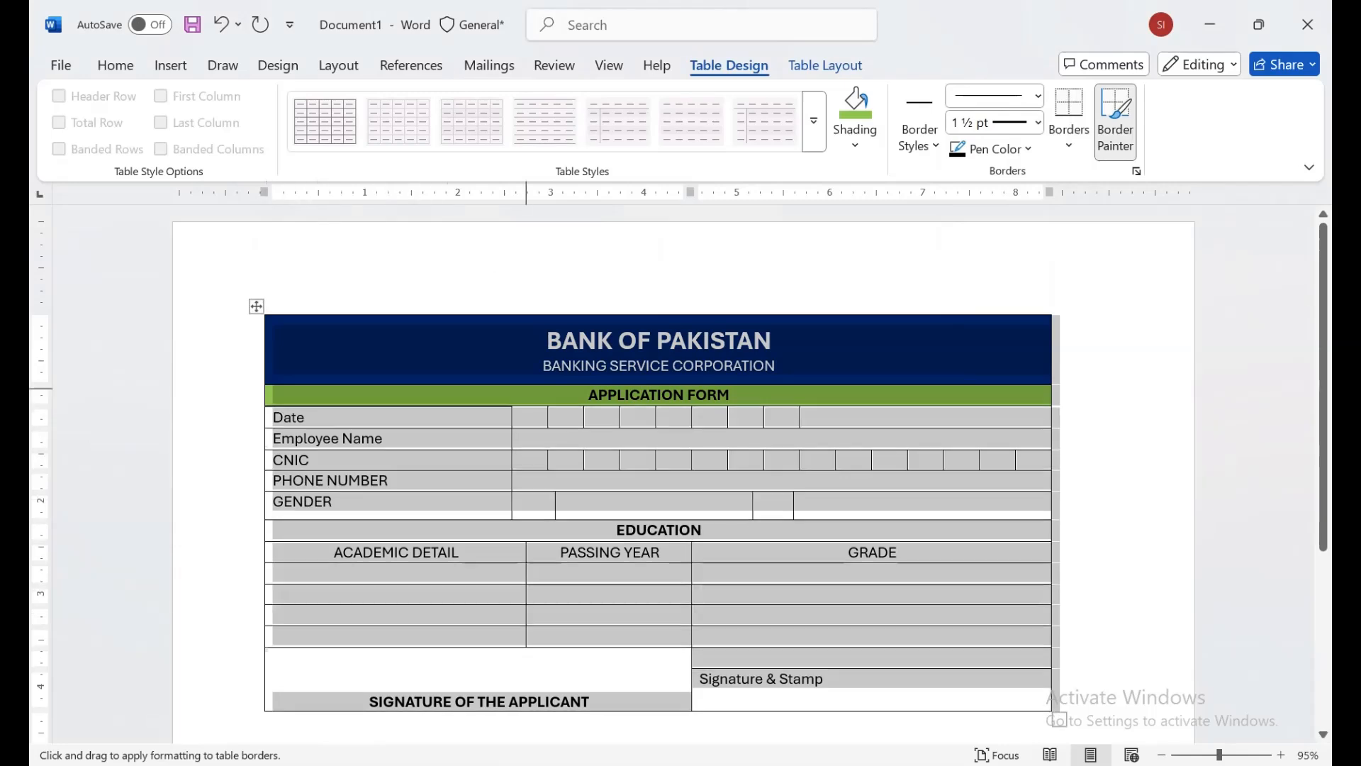
drag(253, 307, 1050, 315)
key(Escape)
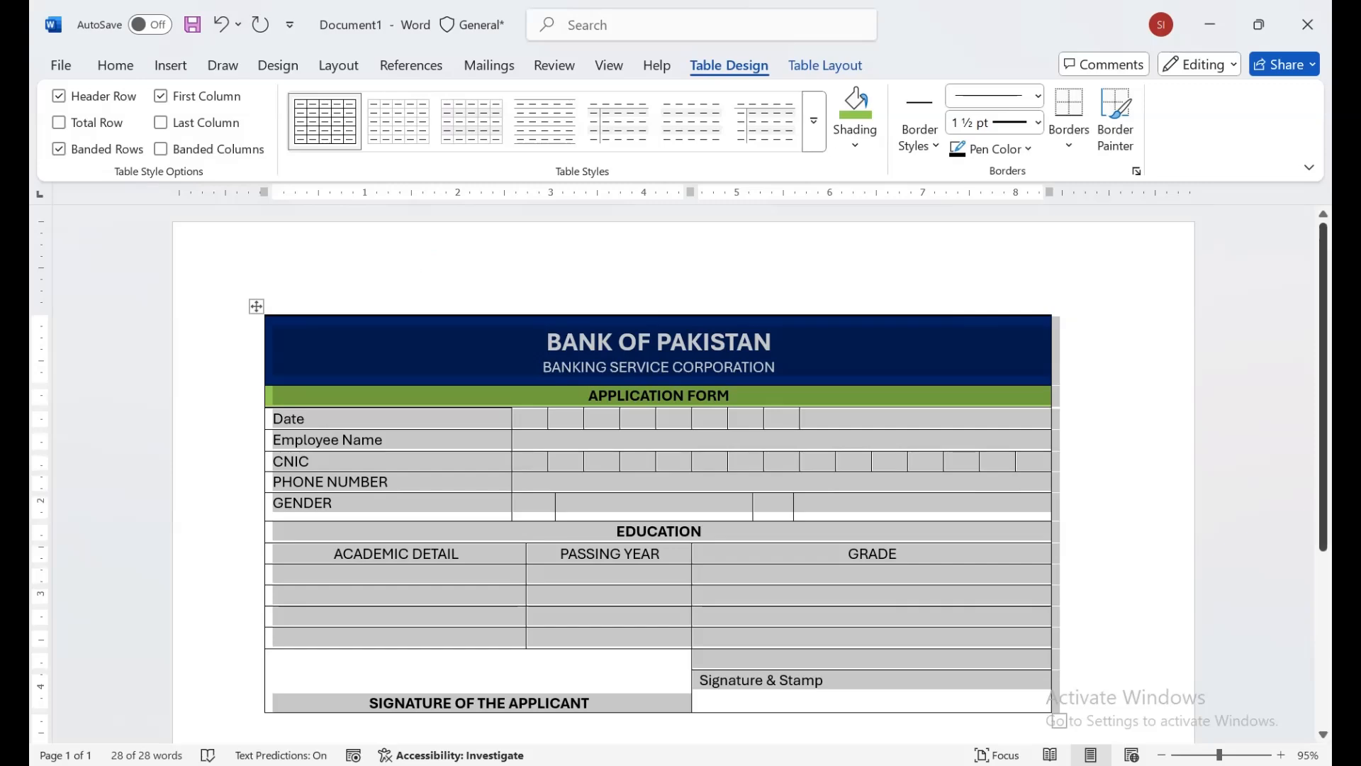
Step: Apply all borders to the whole table with the 1 ½ pt line weight
click(1069, 134)
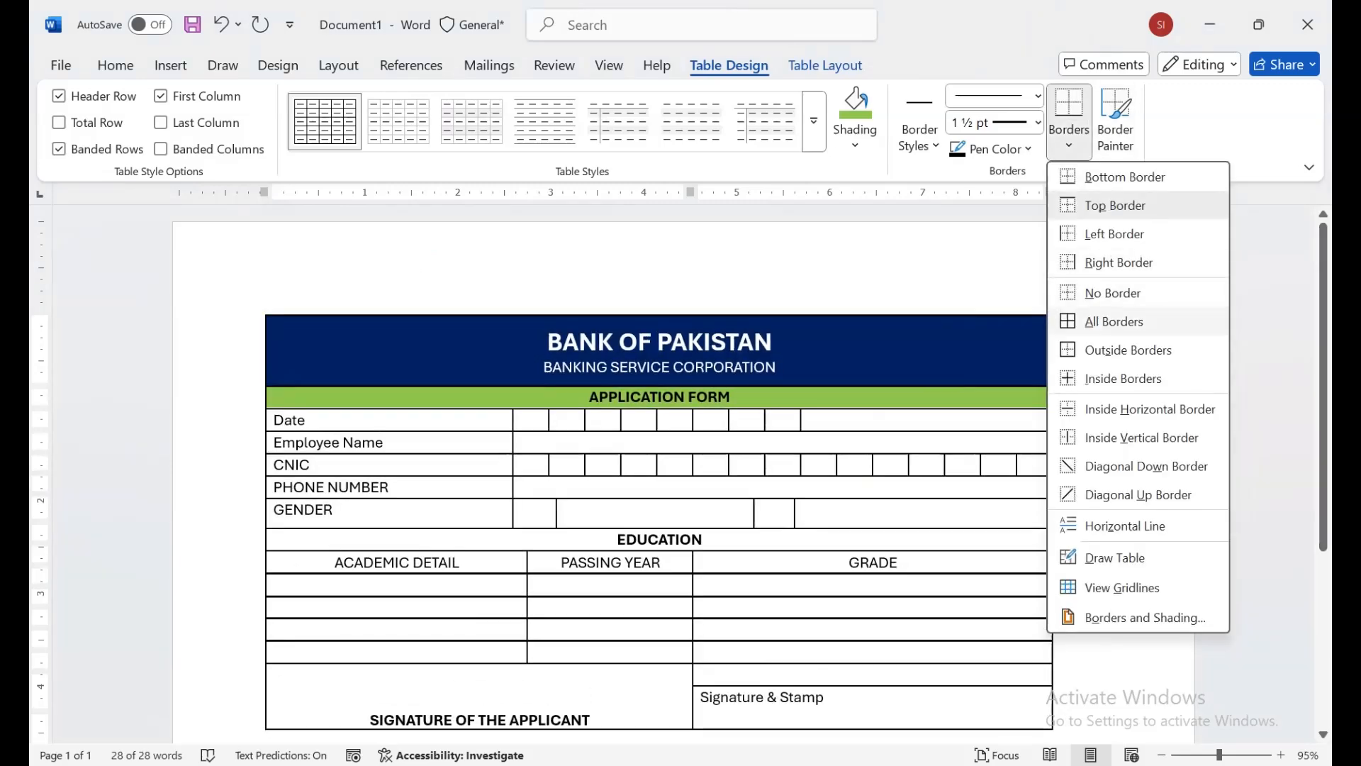
click(1118, 320)
key(Escape)
click(1069, 138)
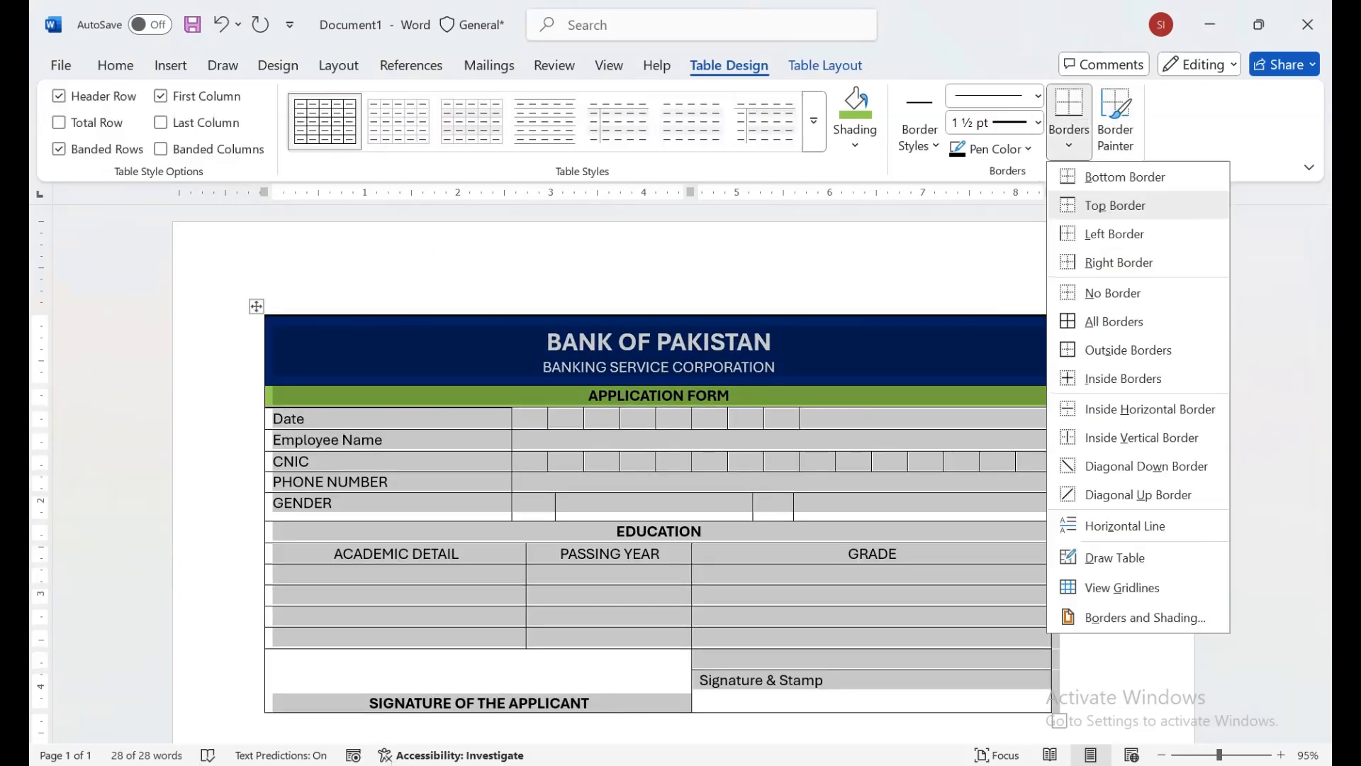
click(1115, 321)
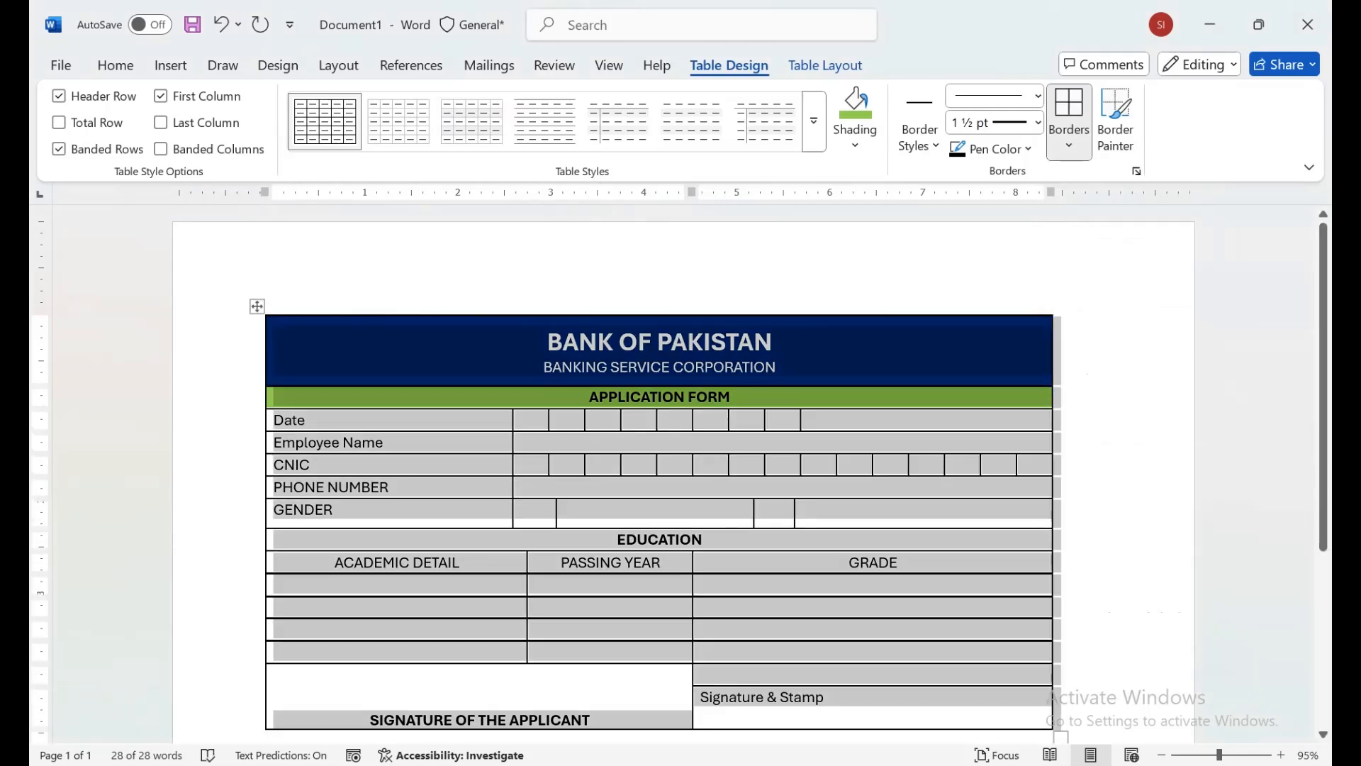
Step: Centre "Signature & Stamp" horizontally and vertically in its cell
click(535, 651)
drag(700, 698, 831, 698)
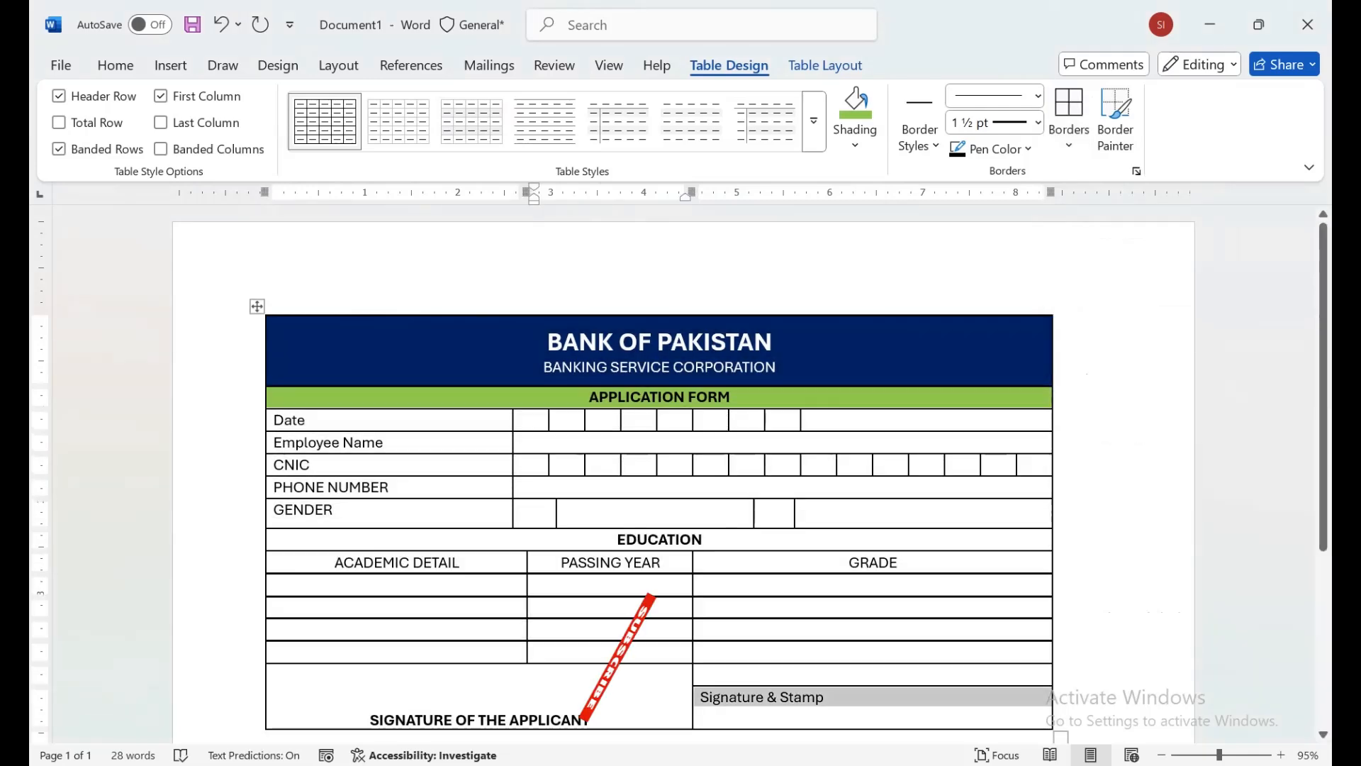
drag(700, 697, 831, 699)
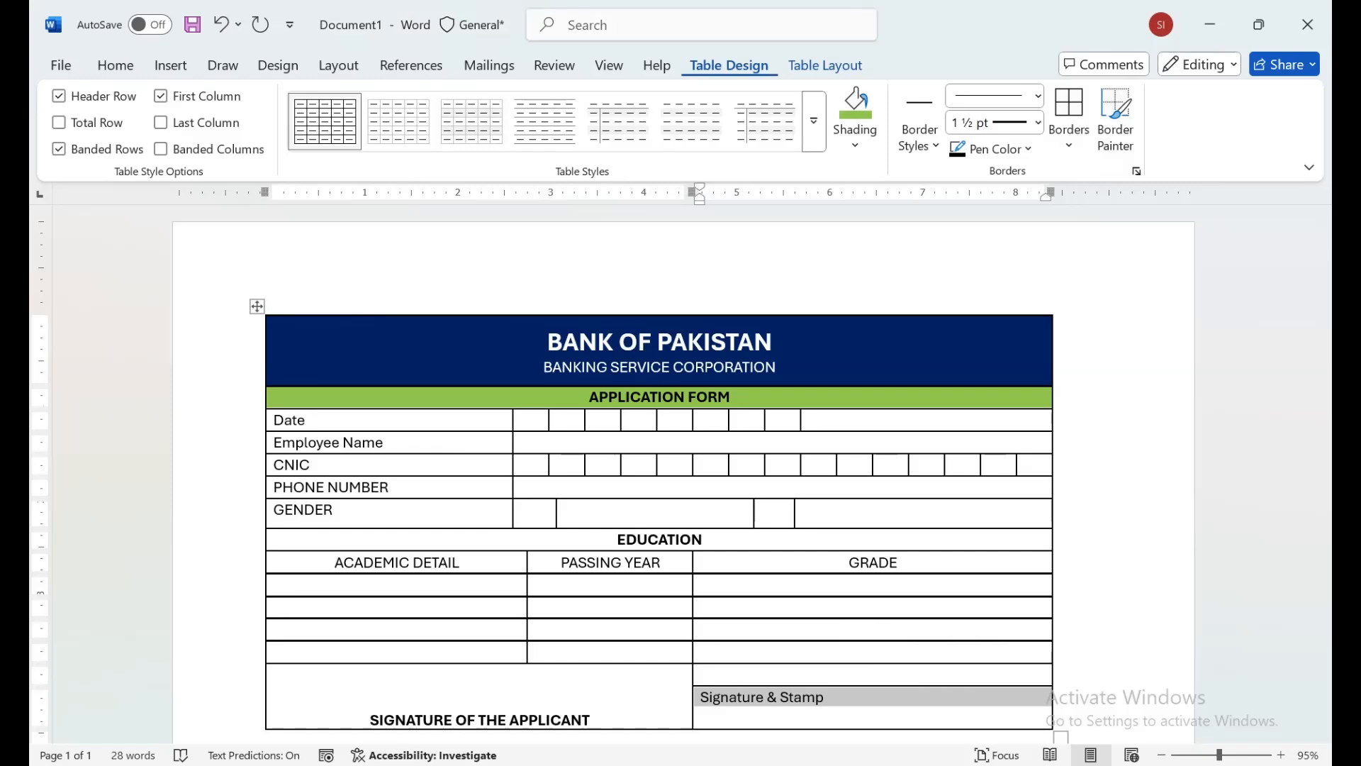
click(825, 65)
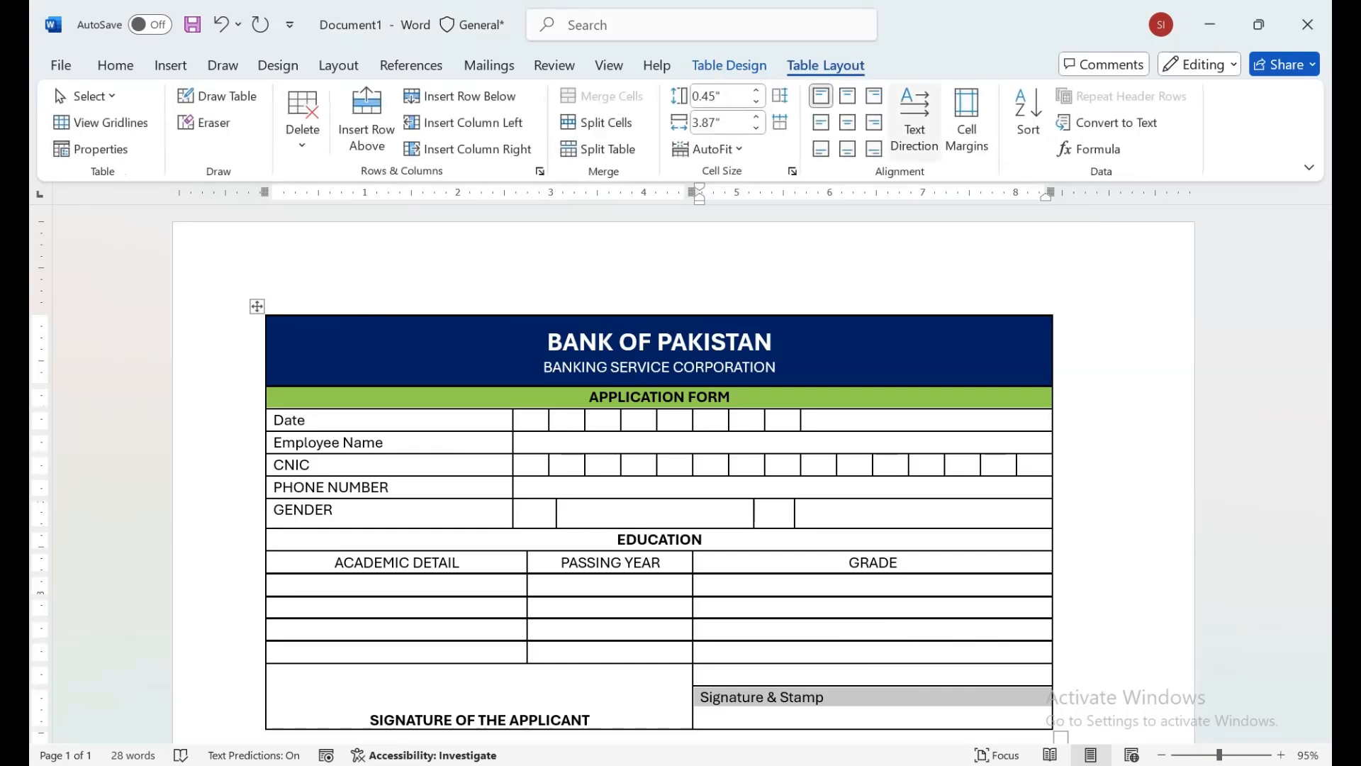
click(847, 122)
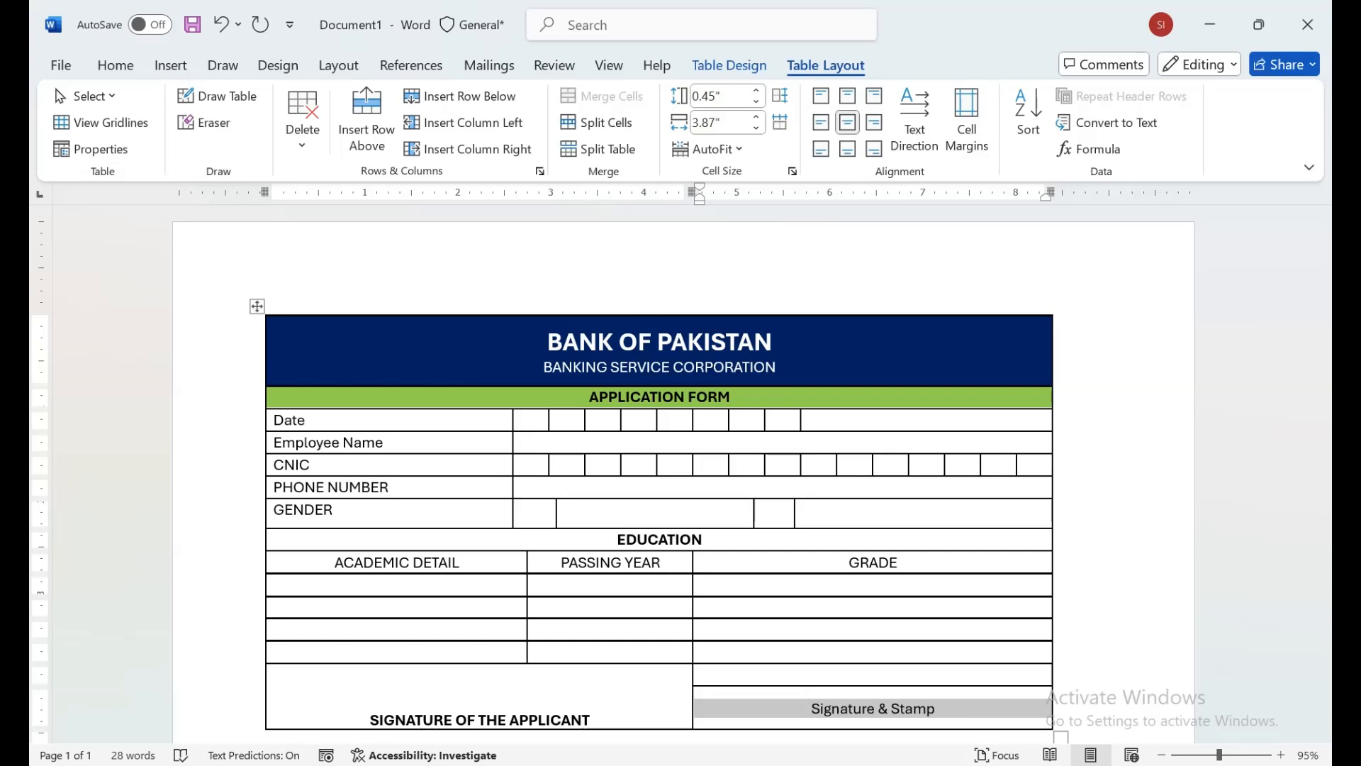
click(115, 66)
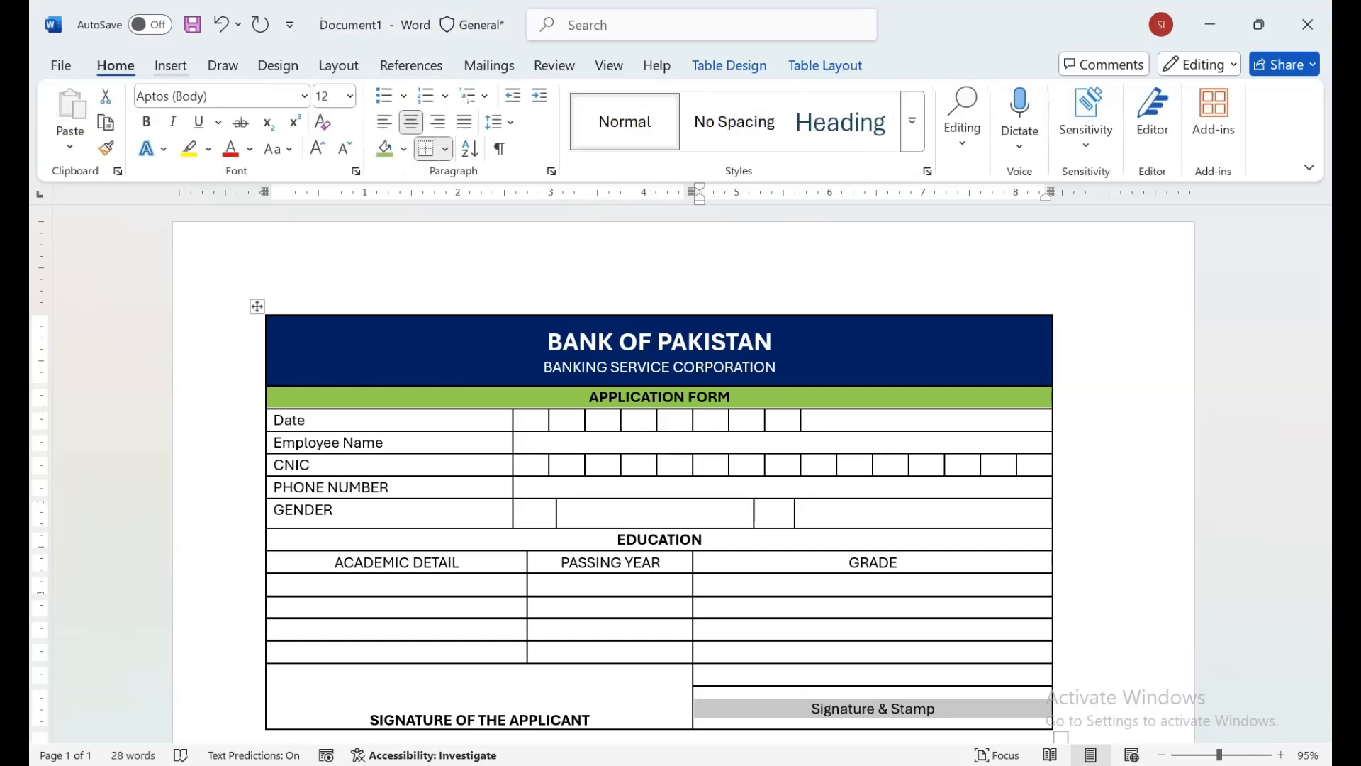
click(221, 25)
Step: Align "Signature & Stamp" to the bottom centre of its cell and make it bold
click(825, 65)
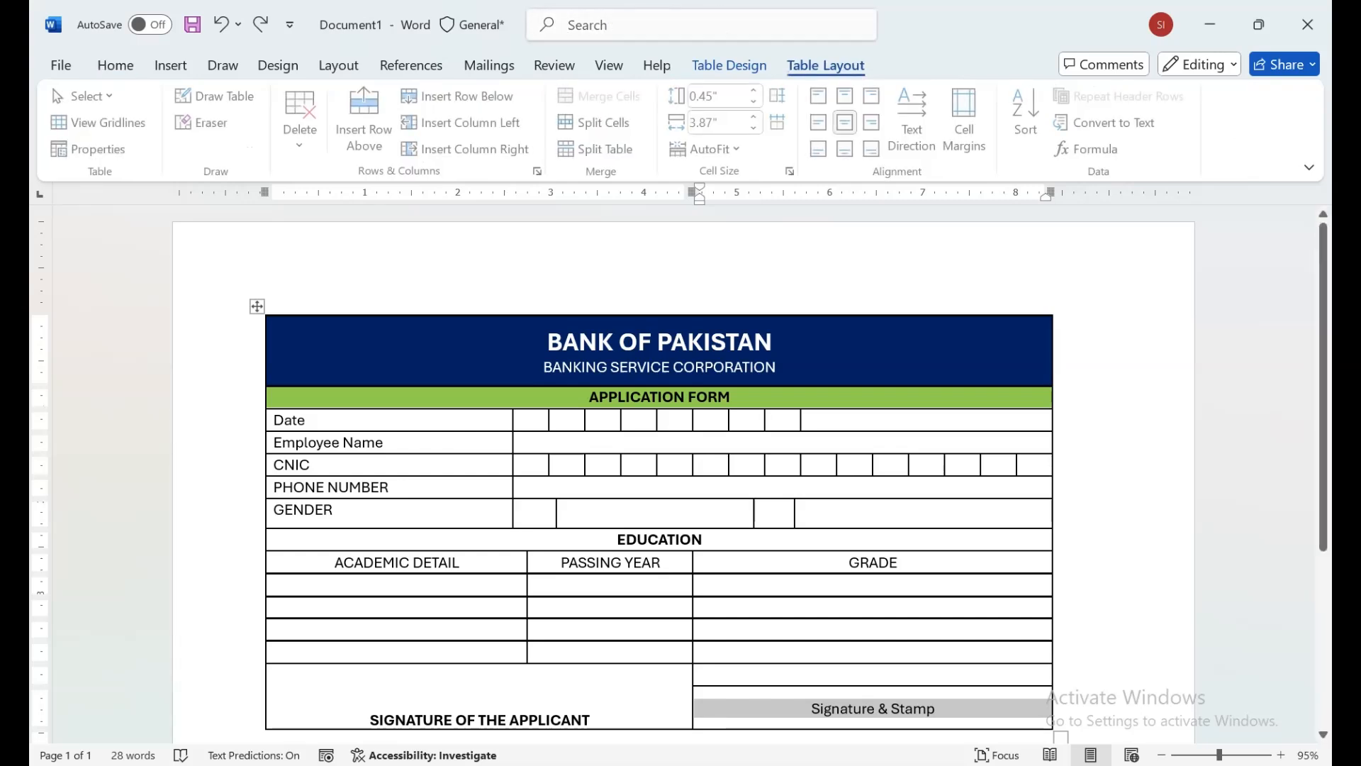
click(848, 149)
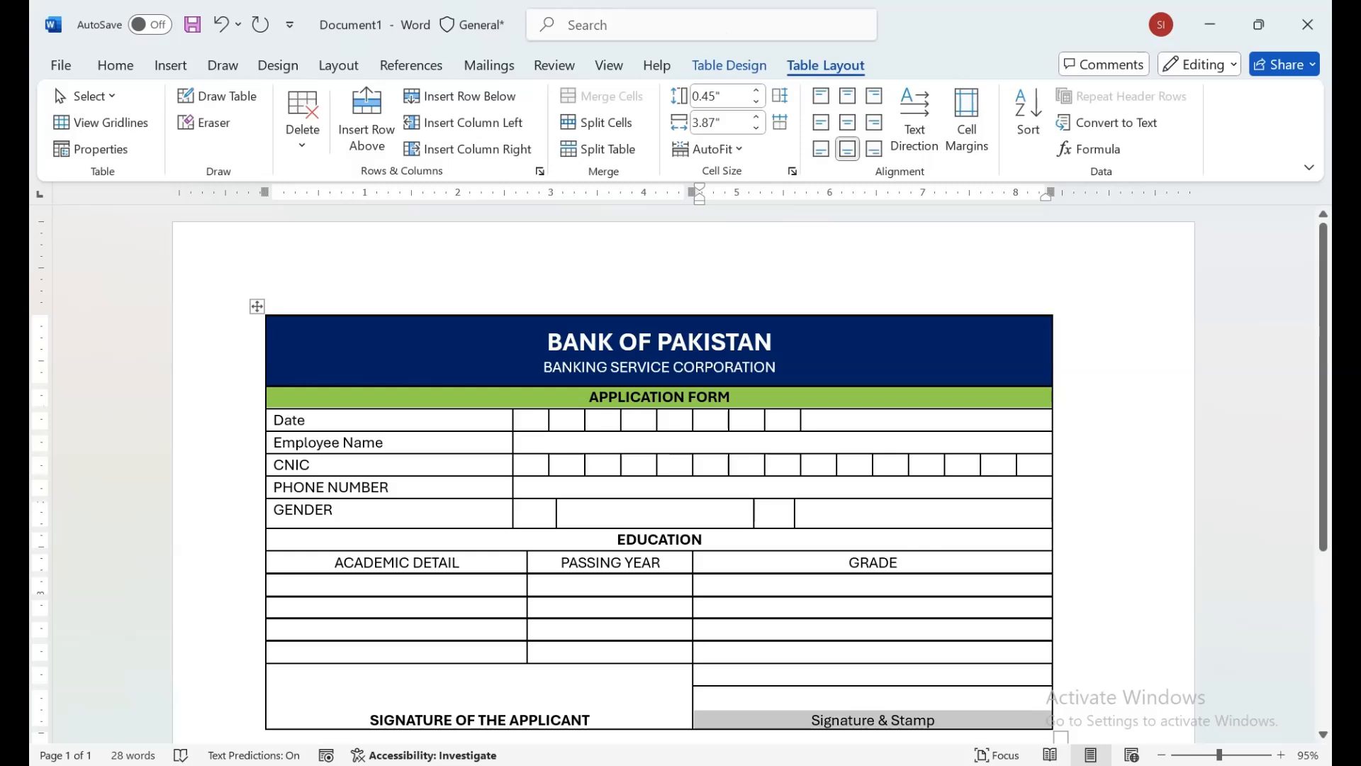
click(116, 65)
click(146, 122)
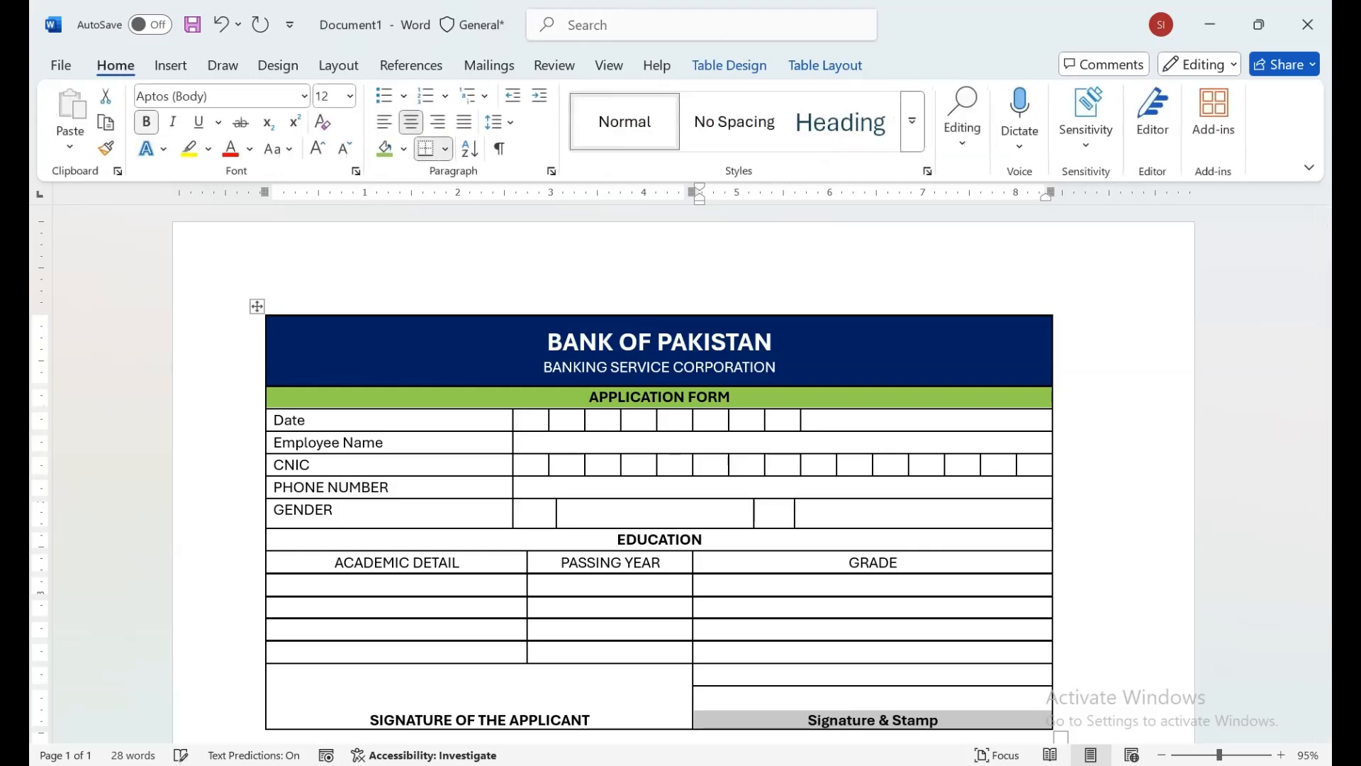
click(700, 584)
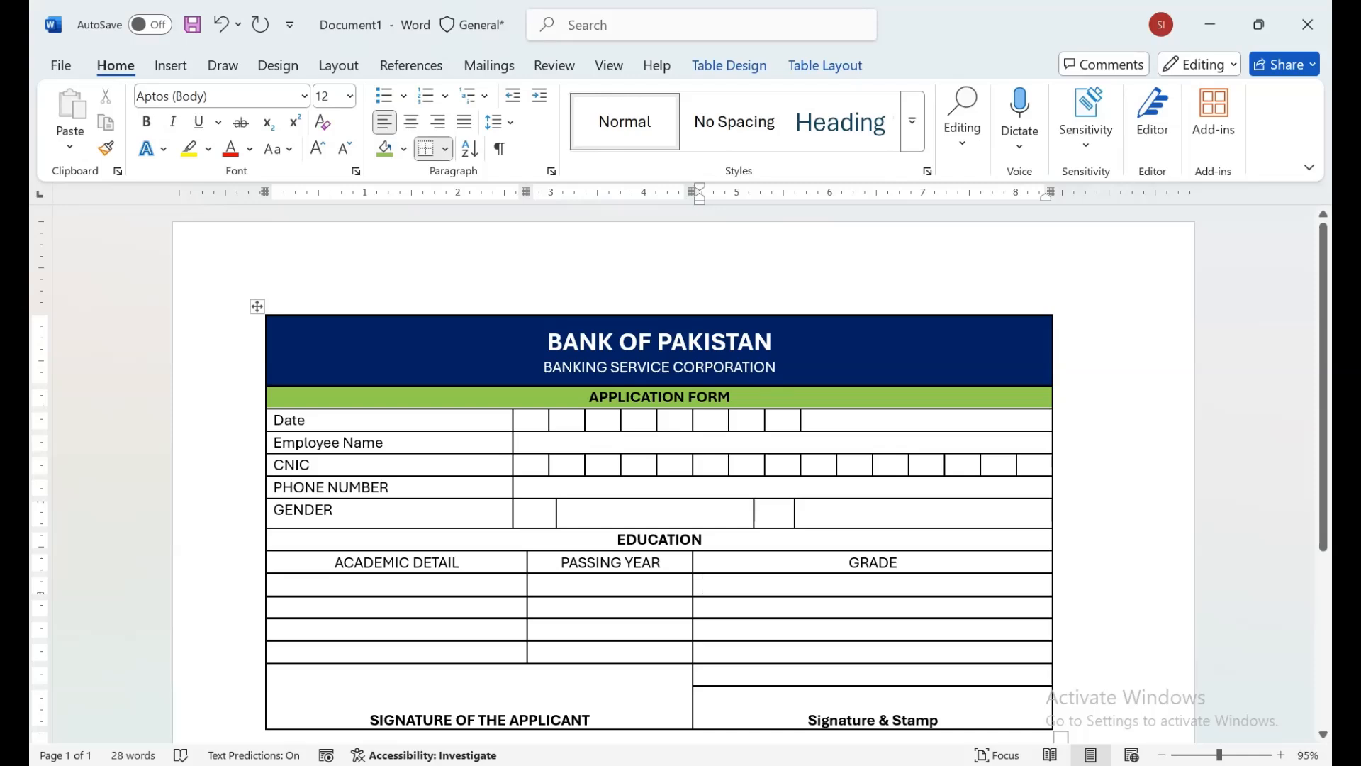
Step: Enter a hyphen in the sixth and fourteenth boxes of the CNIC row
click(703, 465)
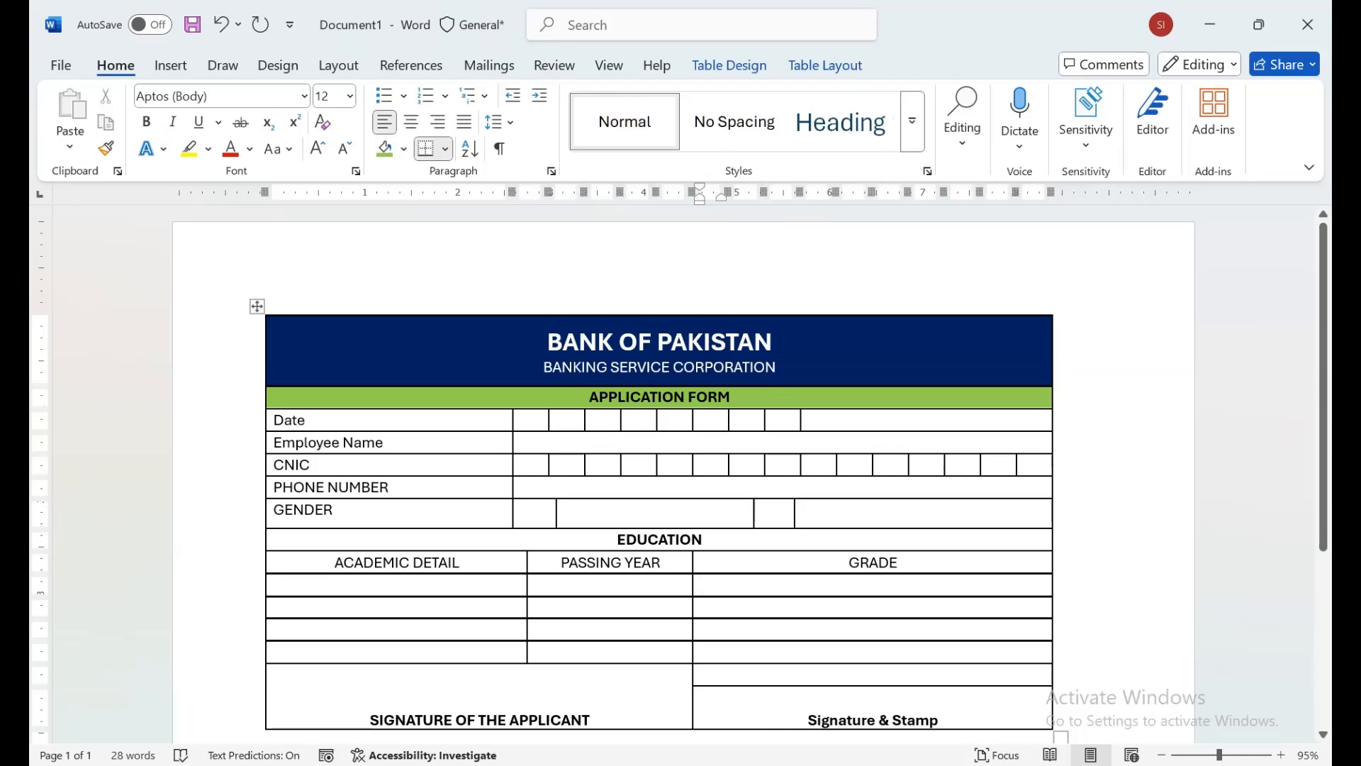
text(-)
key(Tab)
key(Tab)
key(Tab)
key(Tab)
key(Tab)
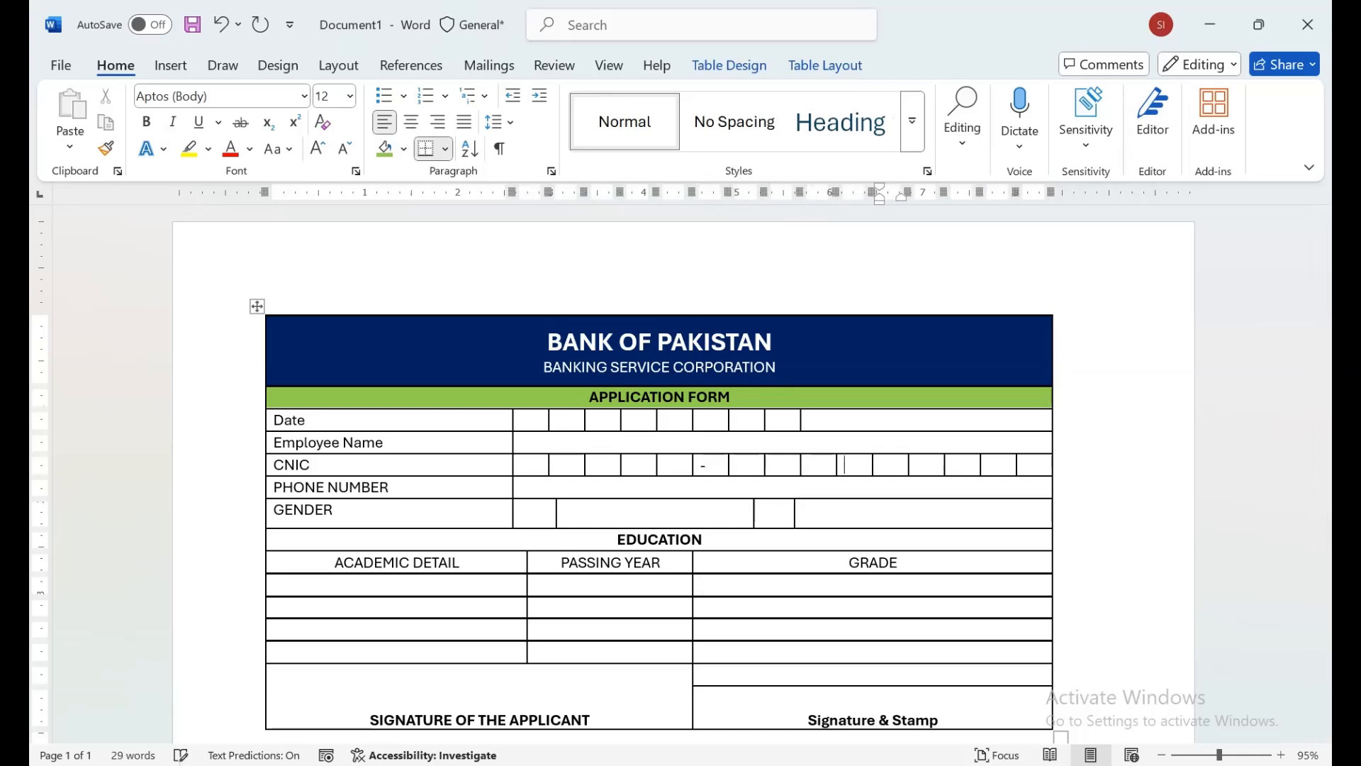
key(Tab)
key(Tab)
key(Tab)
key(Tab)
key(Tab)
key(shift+Tab)
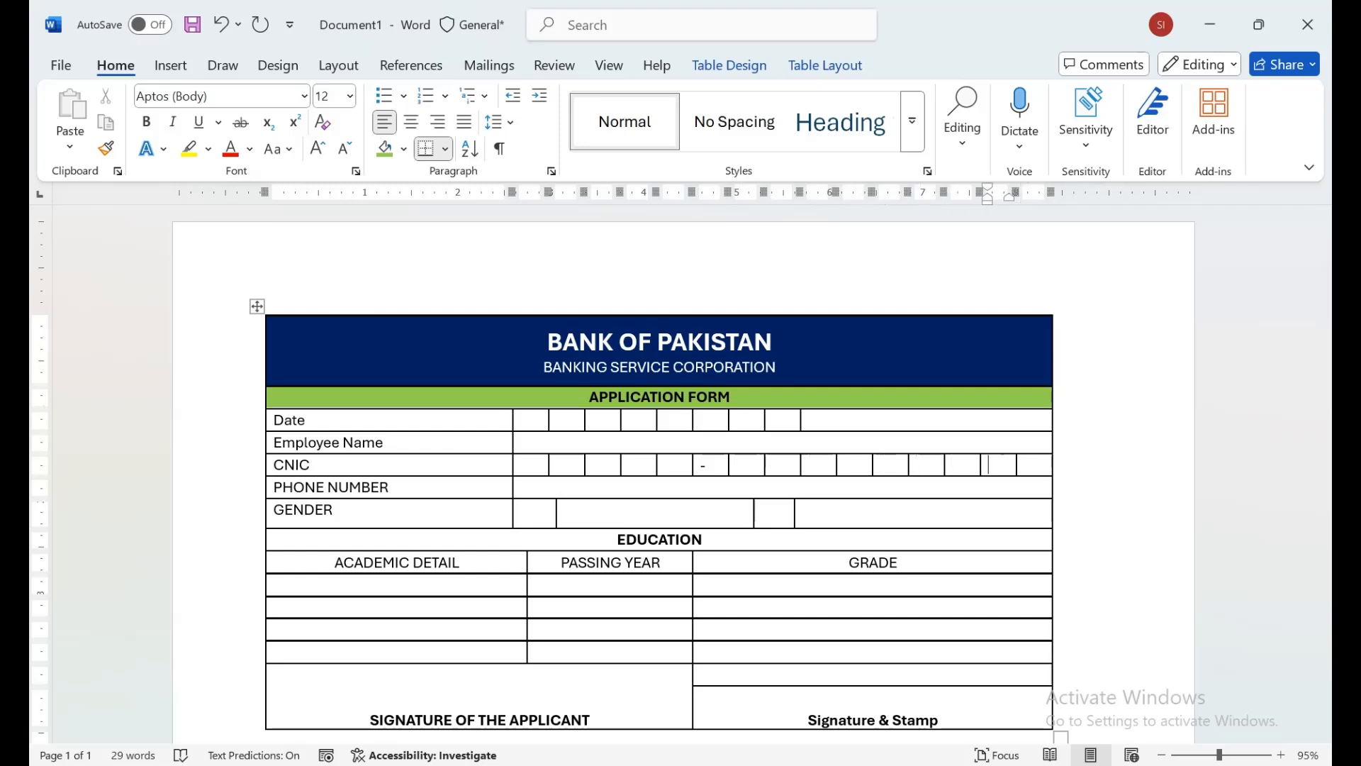
text(-)
Step: Centre both hyphens horizontally within their CNIC boxes
drag(700, 465, 707, 465)
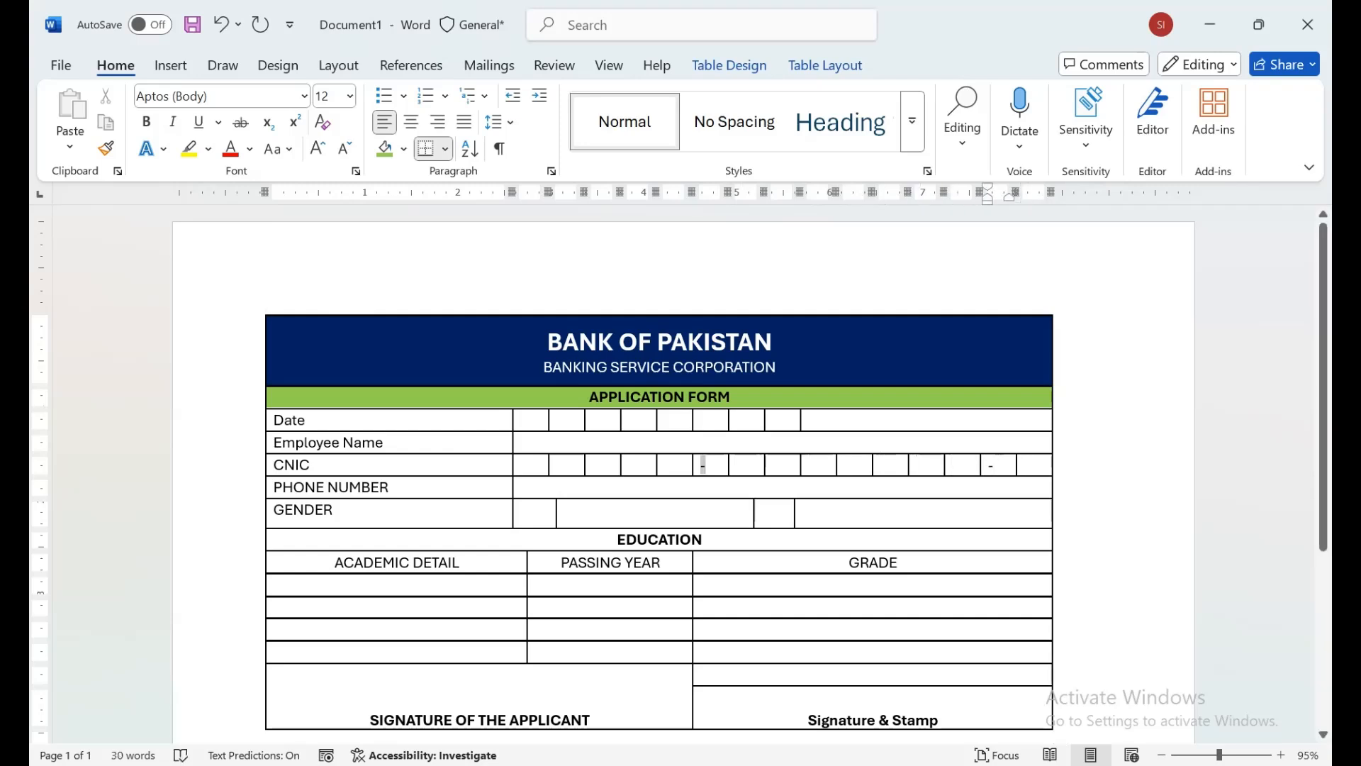
drag(987, 466, 995, 465)
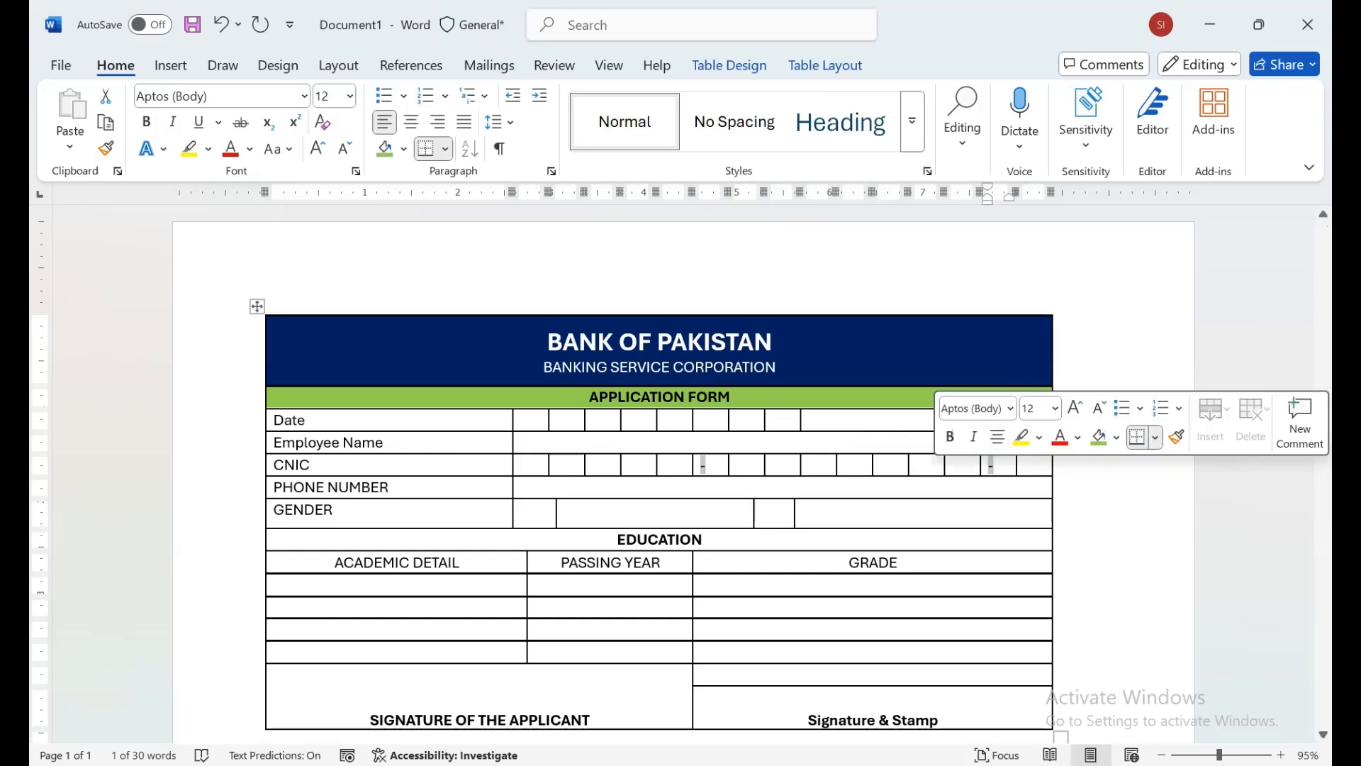
key(ctrl+e)
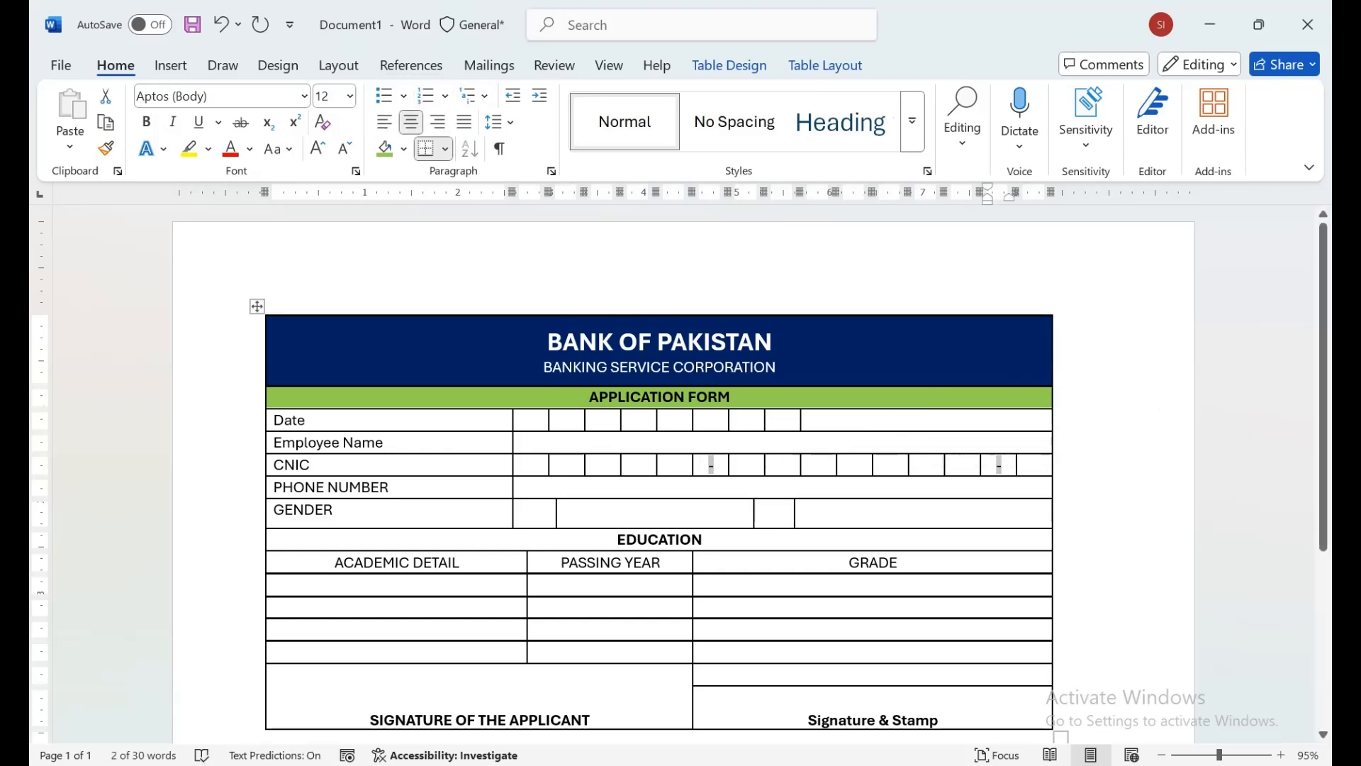
click(526, 465)
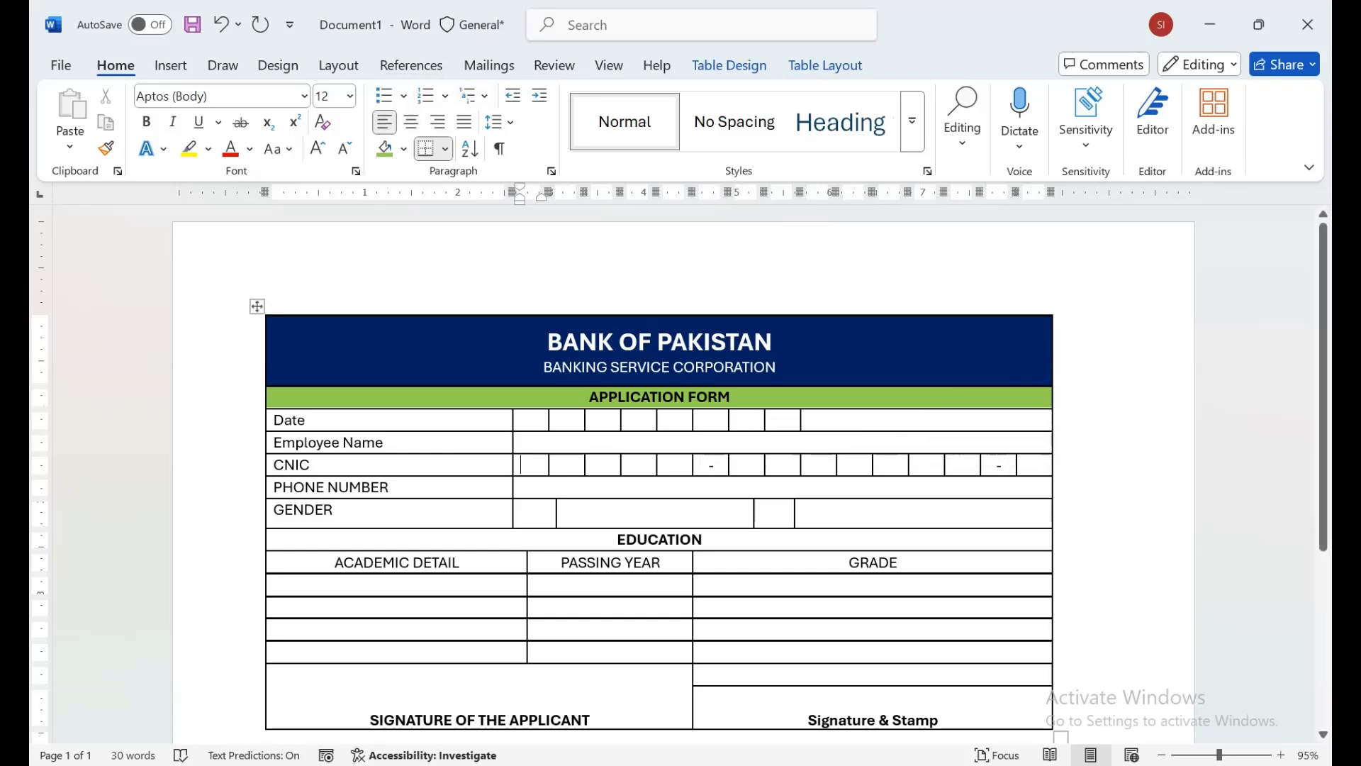
key(Tab)
key(Tab)
key(Tab)
key(Tab)
key(shift+Tab)
key(shift+Tab)
key(shift+Tab)
key(shift+Tab)
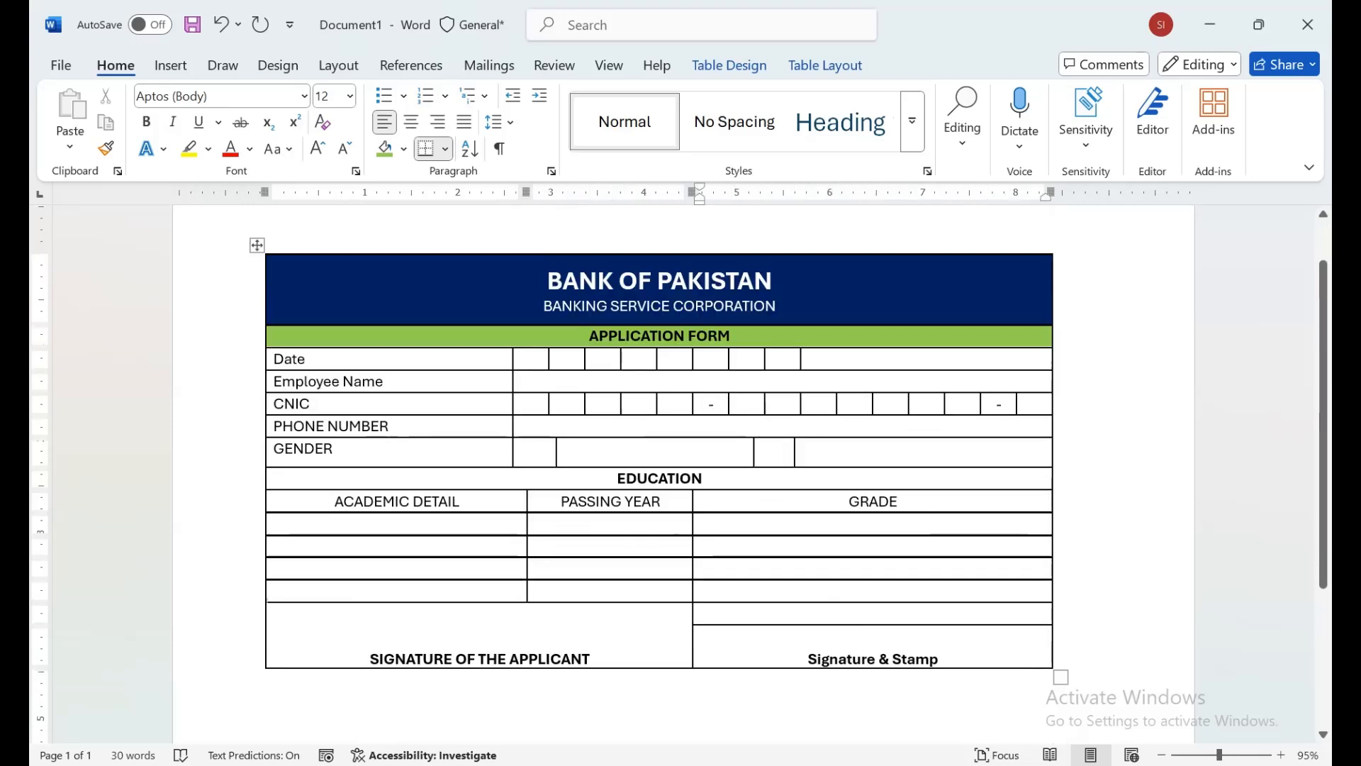
Step: Check the application form's page layout in the print preview and return to the document
key(ctrl+p)
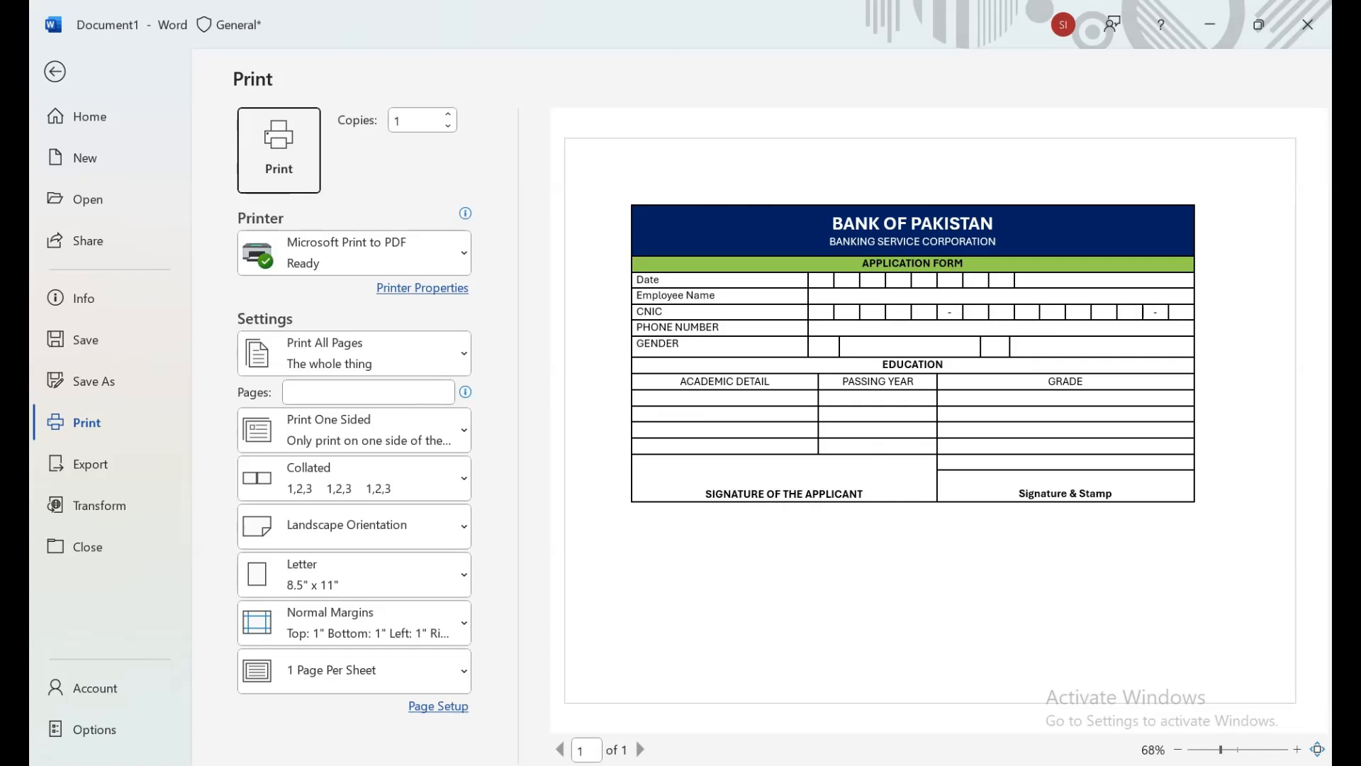
key(Escape)
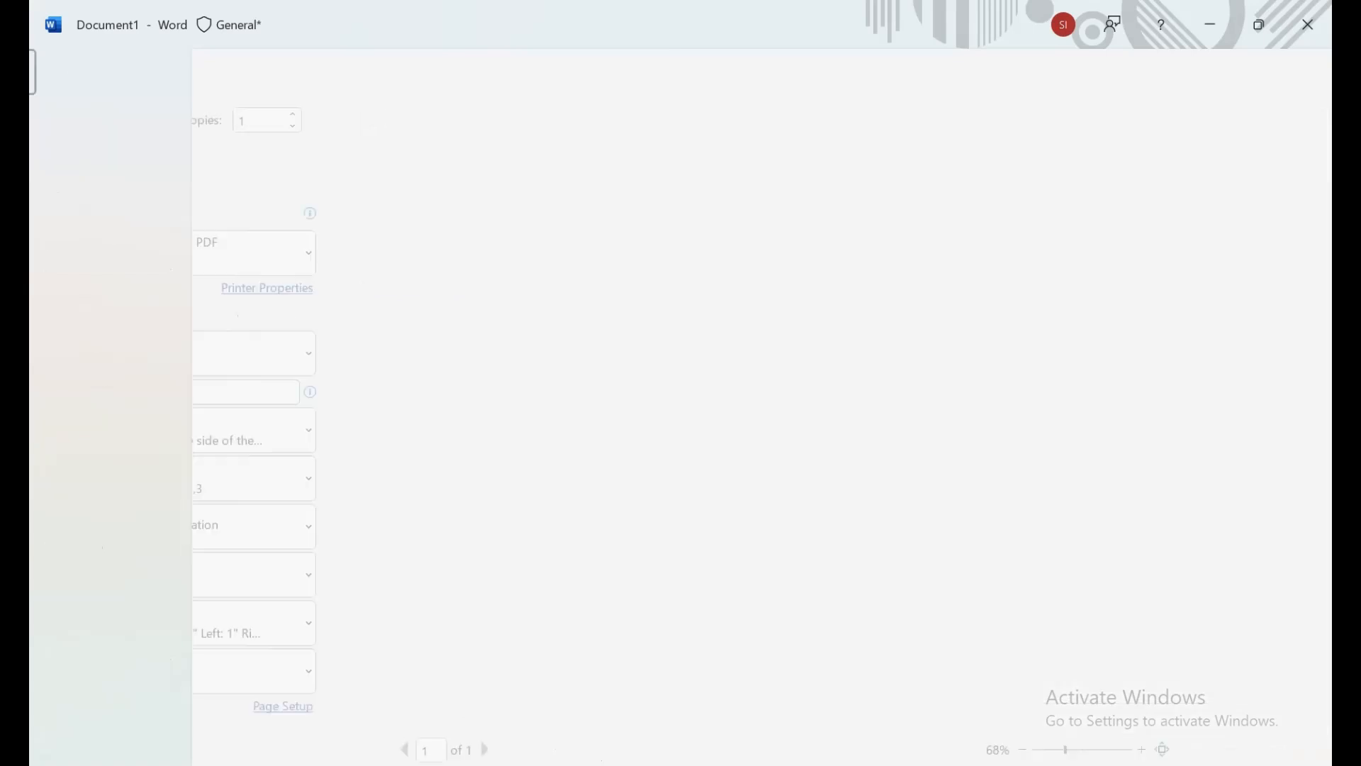
Step: Try the form's page in portrait orientation and restore landscape orientation
key(alt+p)
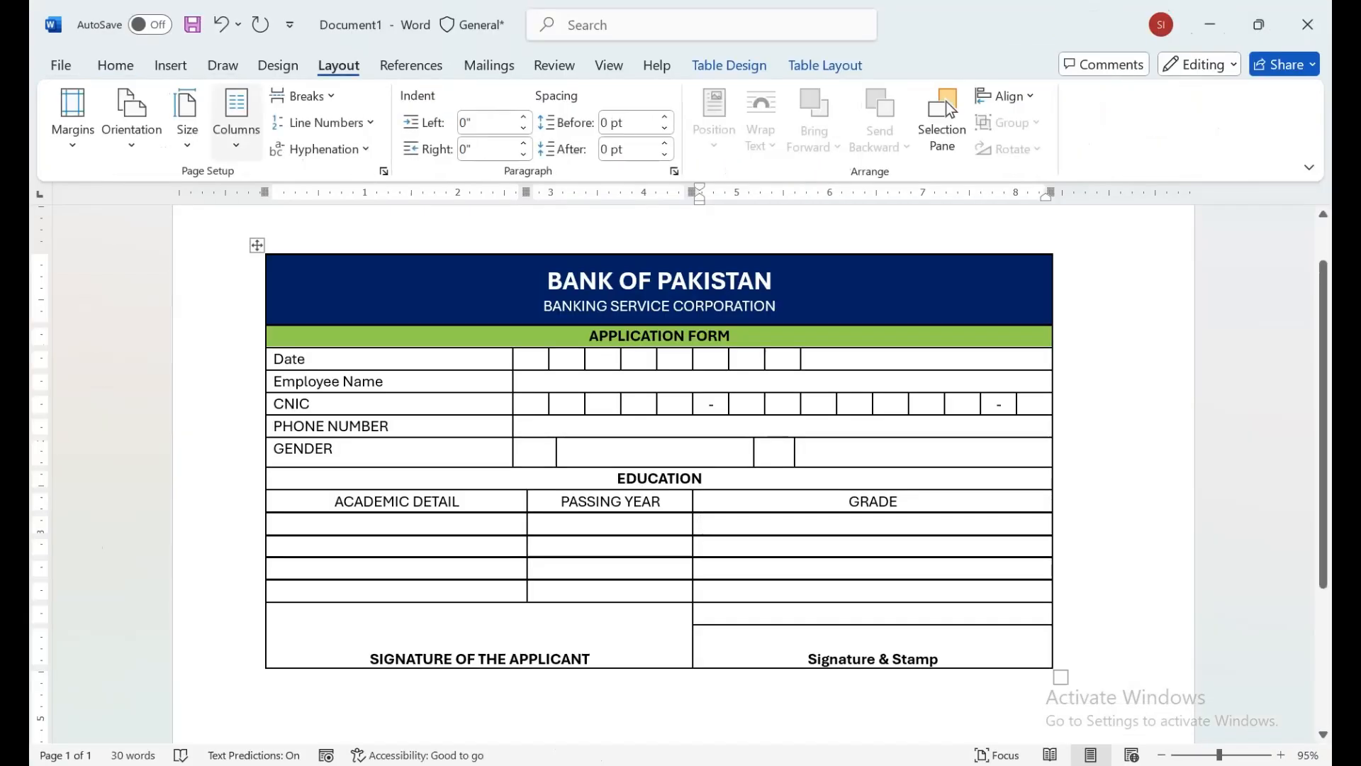
key(o)
key(l)
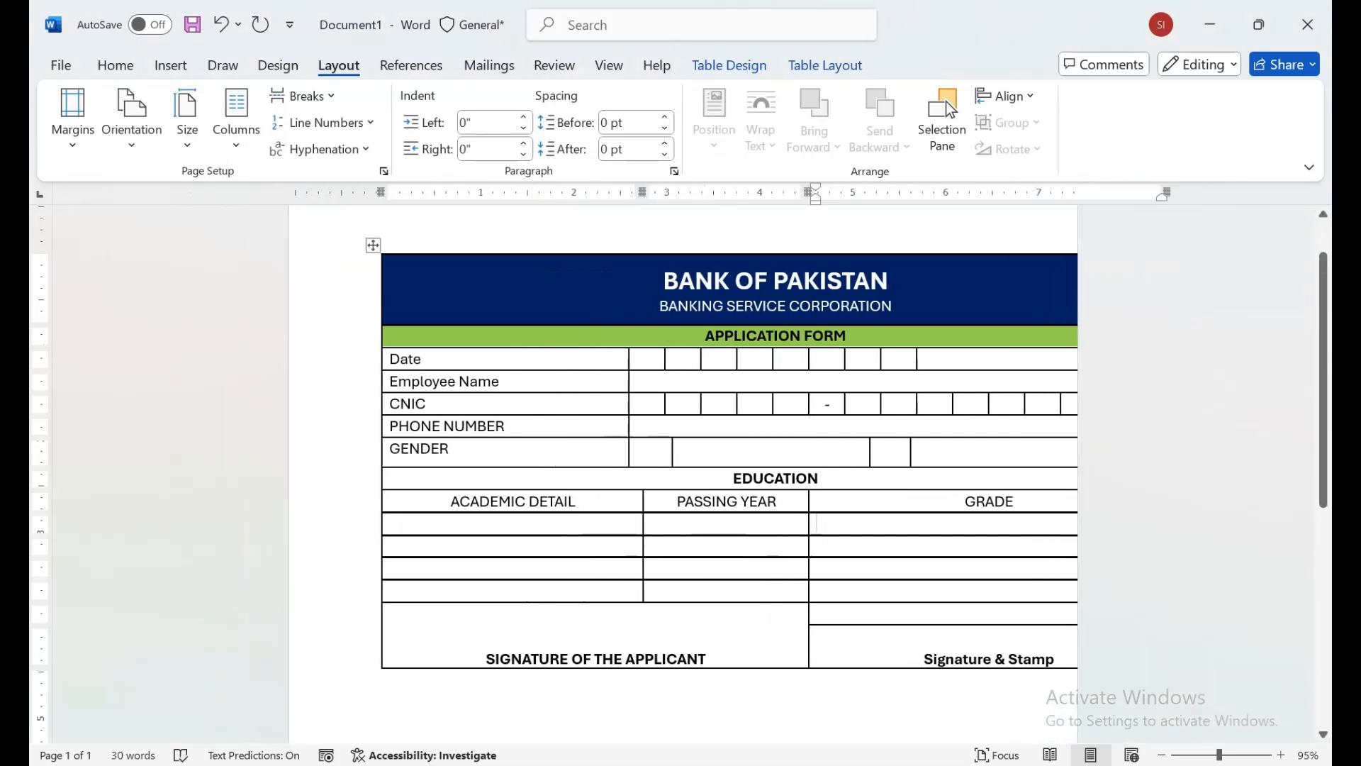
click(187, 118)
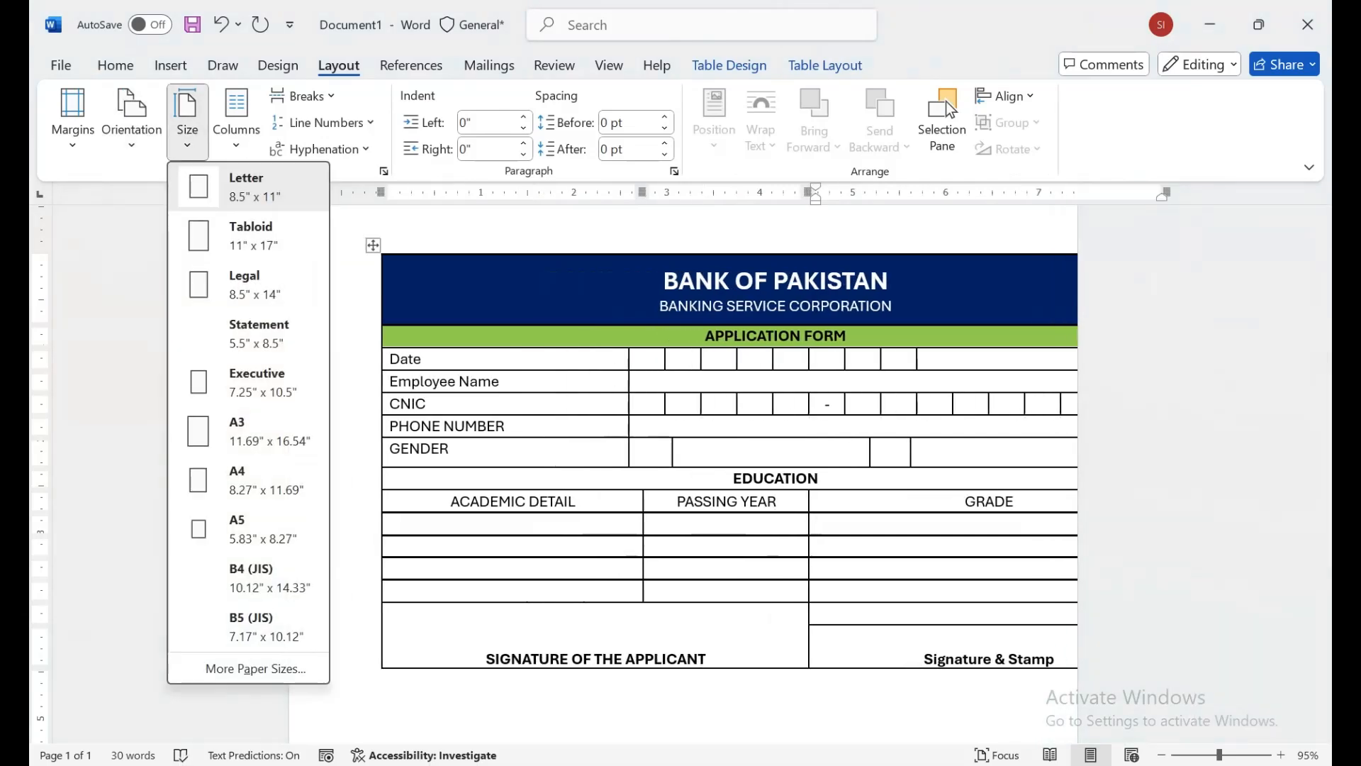
click(132, 118)
key(l)
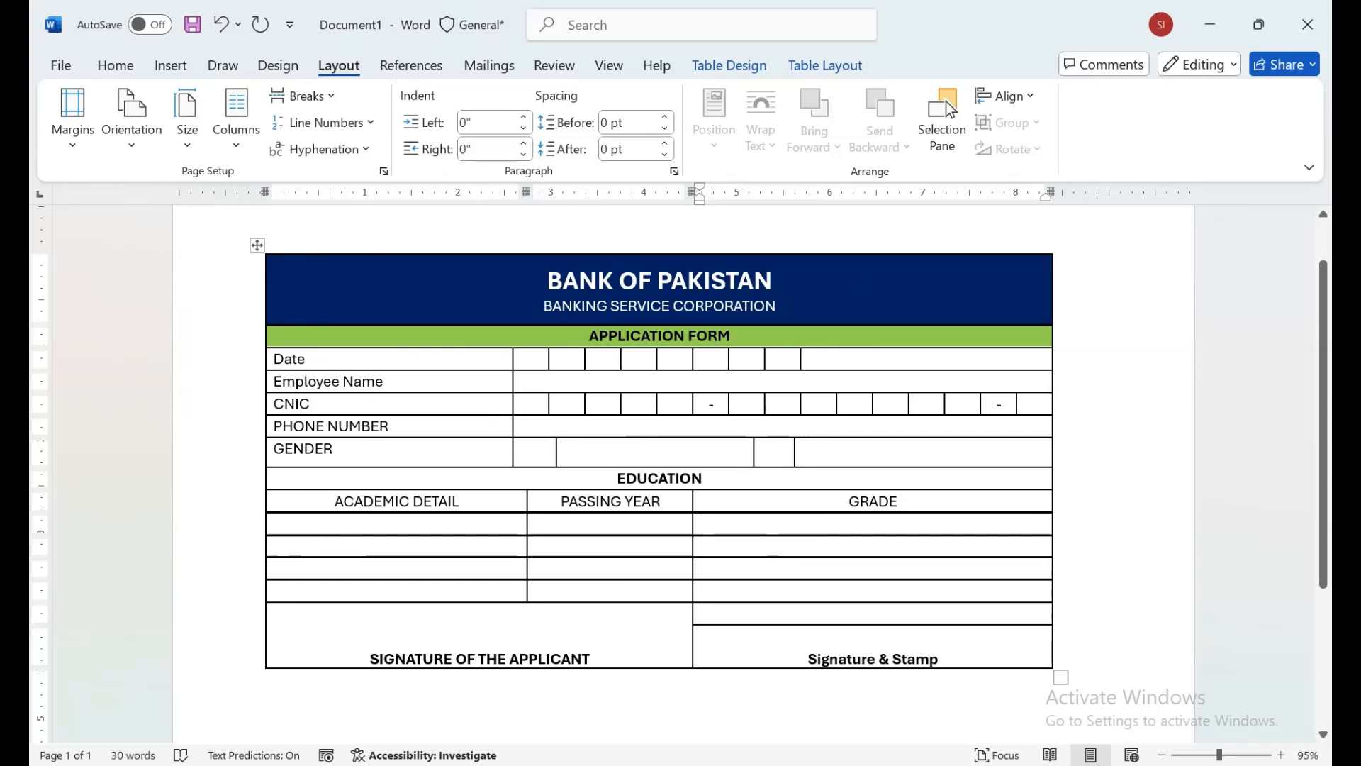
Step: Label the two wide cells of the GENDER row "Male" and "Female"
scroll(683, 473, up, 1)
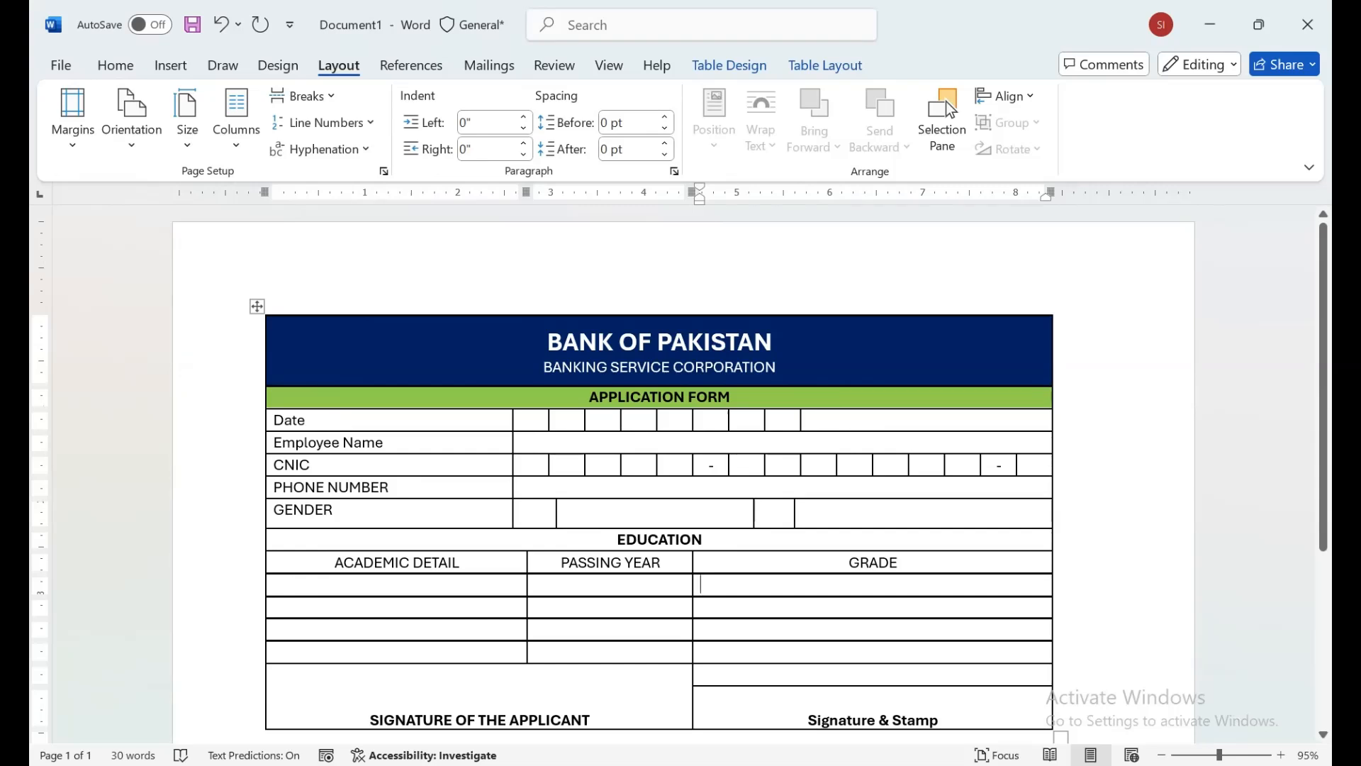
key(Up)
key(Up)
key(Up)
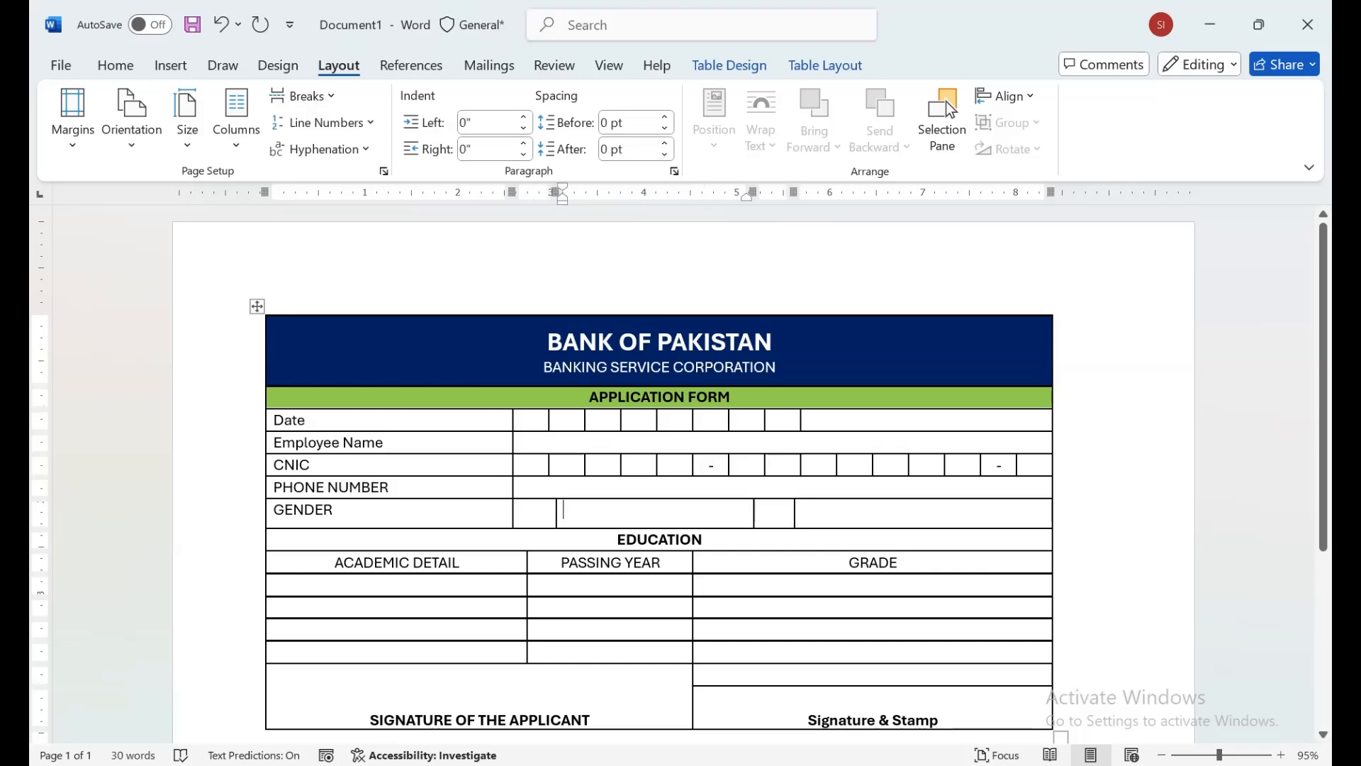
text(Mae)
key(Tab)
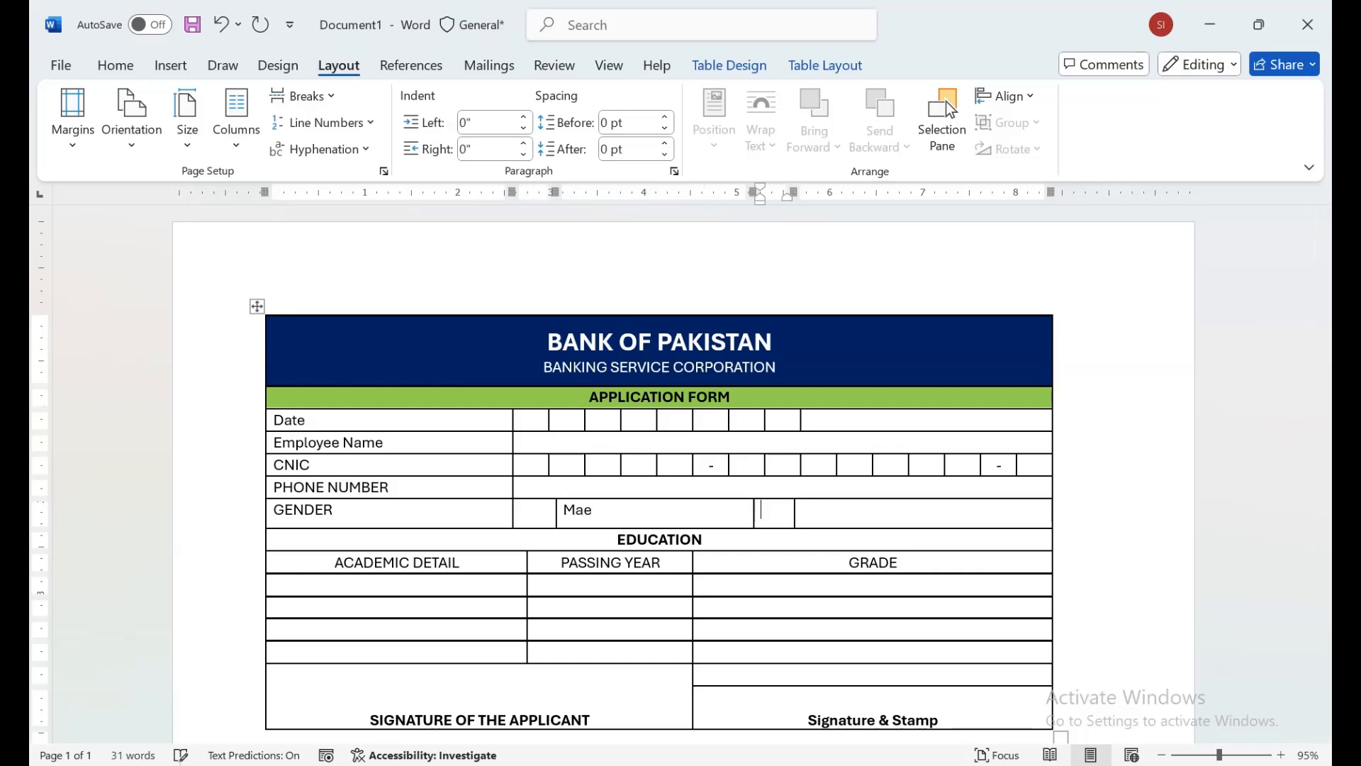
key(shift+Tab)
text(Male)
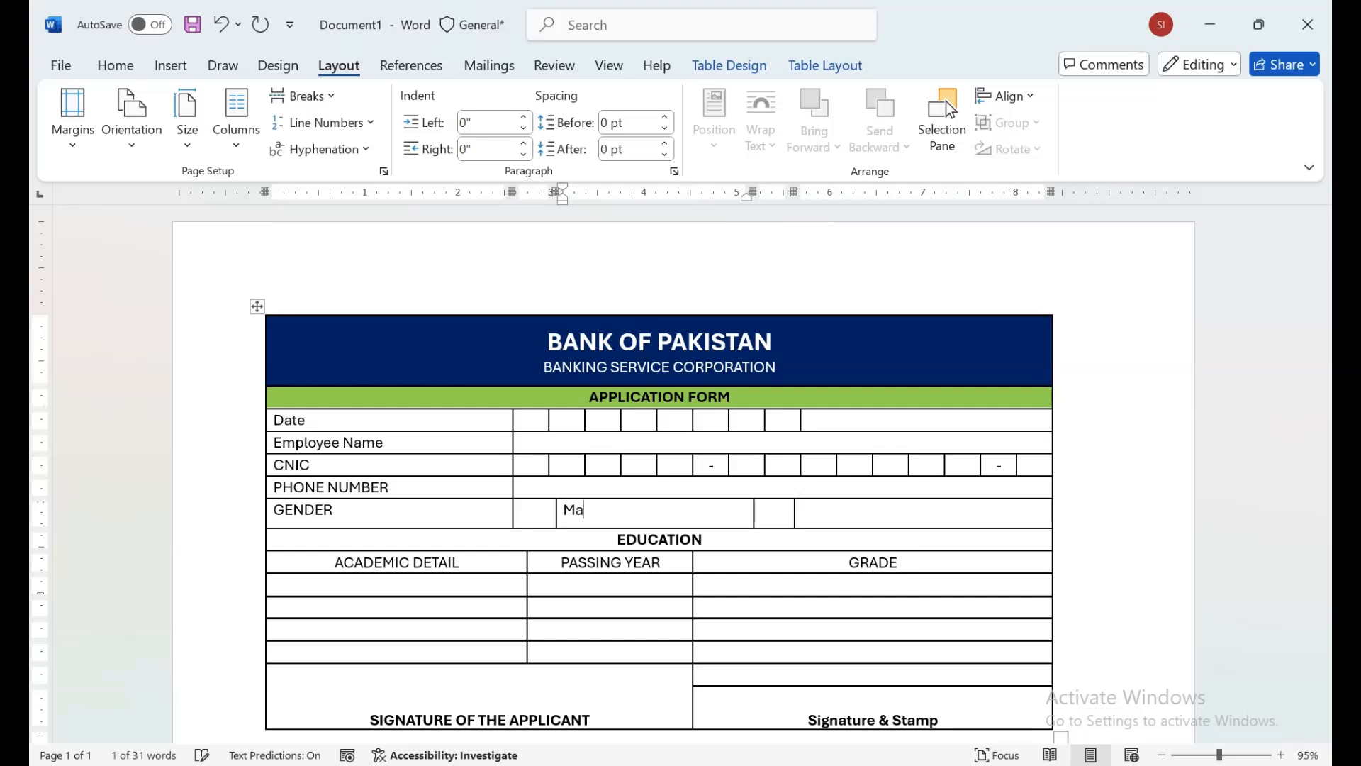
key(Tab)
key(Tab)
text(Female)
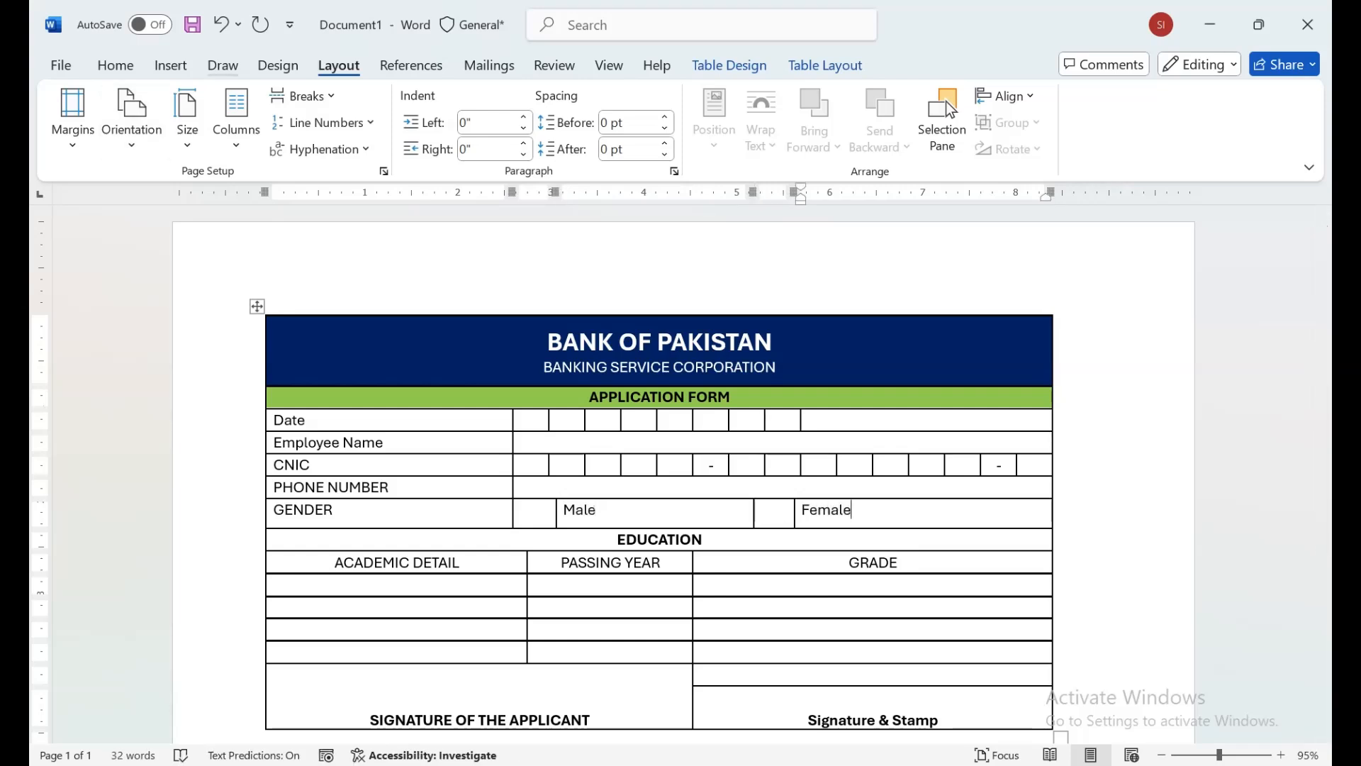
Step: Draw a small rectangle about 0.18" high and 0.2" wide in the GENDER row cell before "Male"
click(223, 65)
click(171, 66)
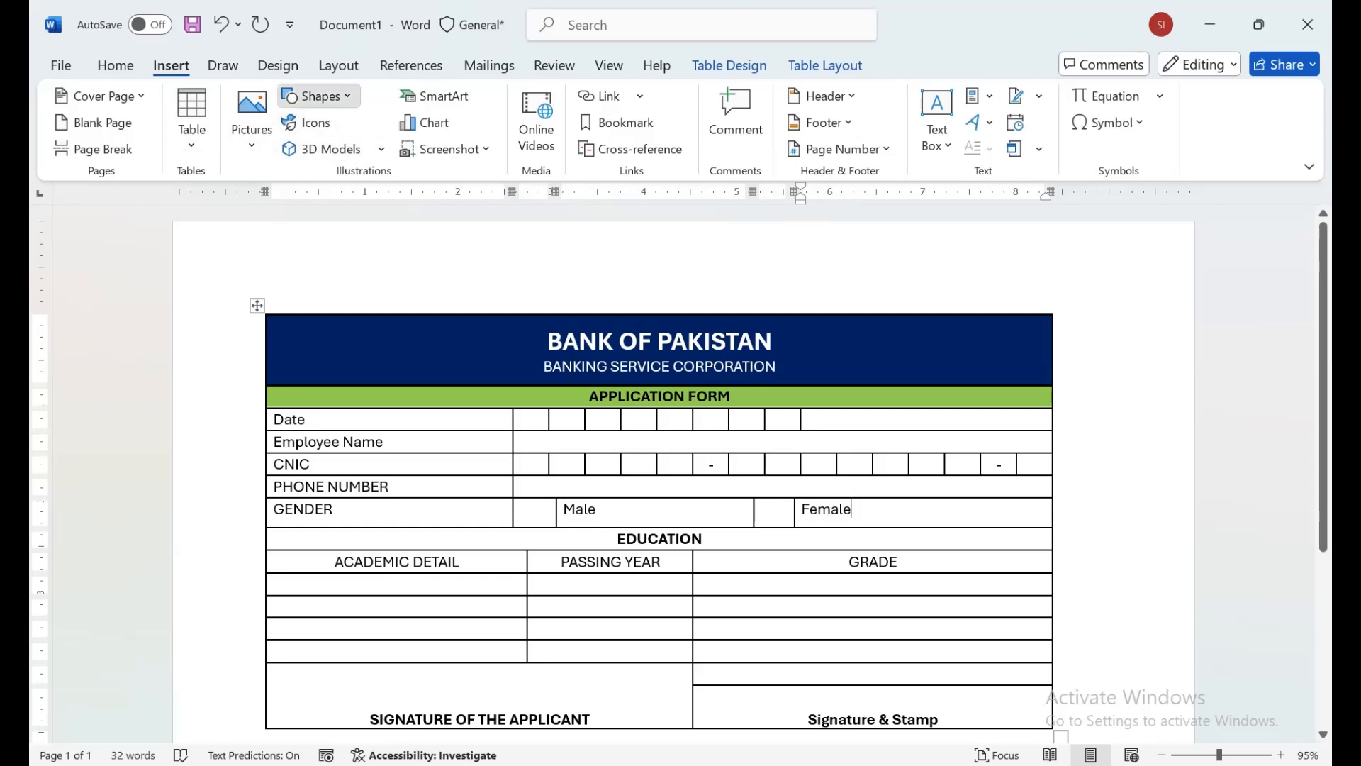
click(317, 96)
click(363, 149)
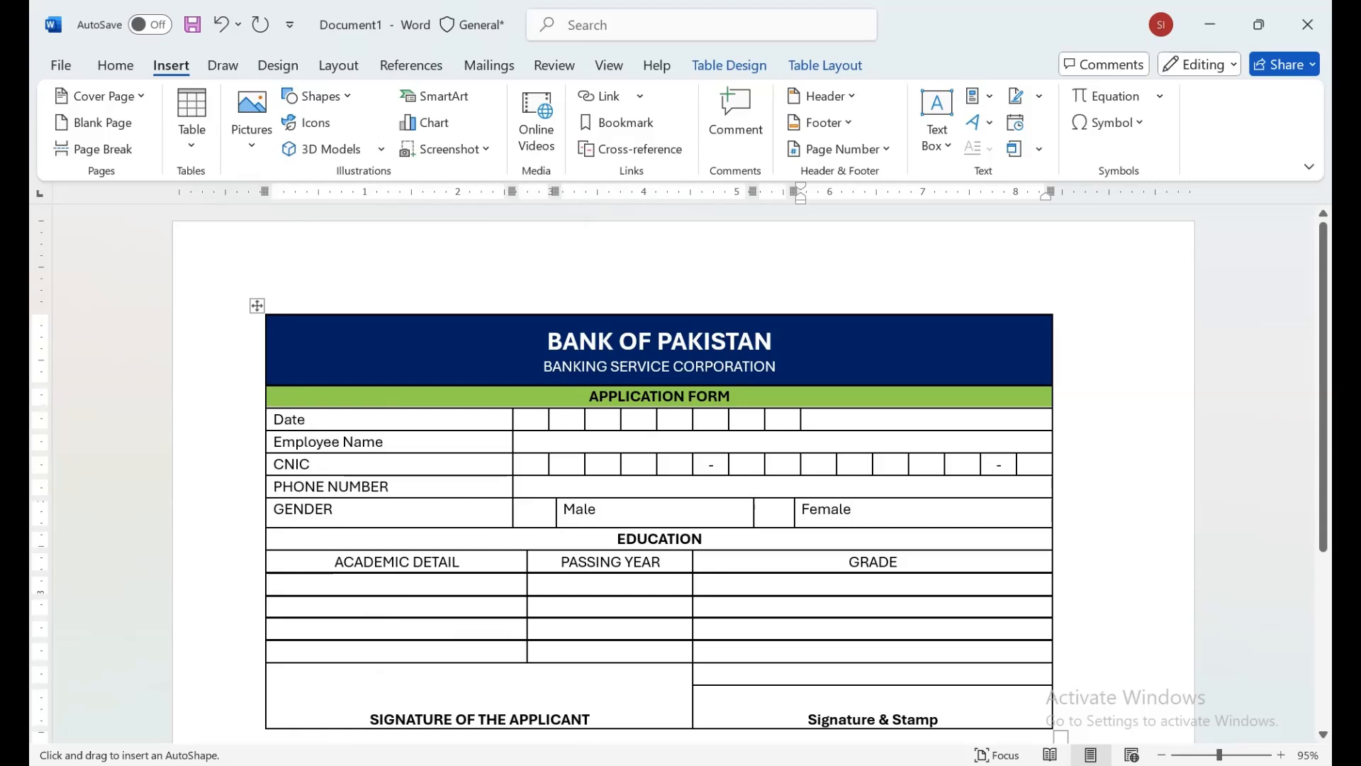
drag(525, 501, 547, 520)
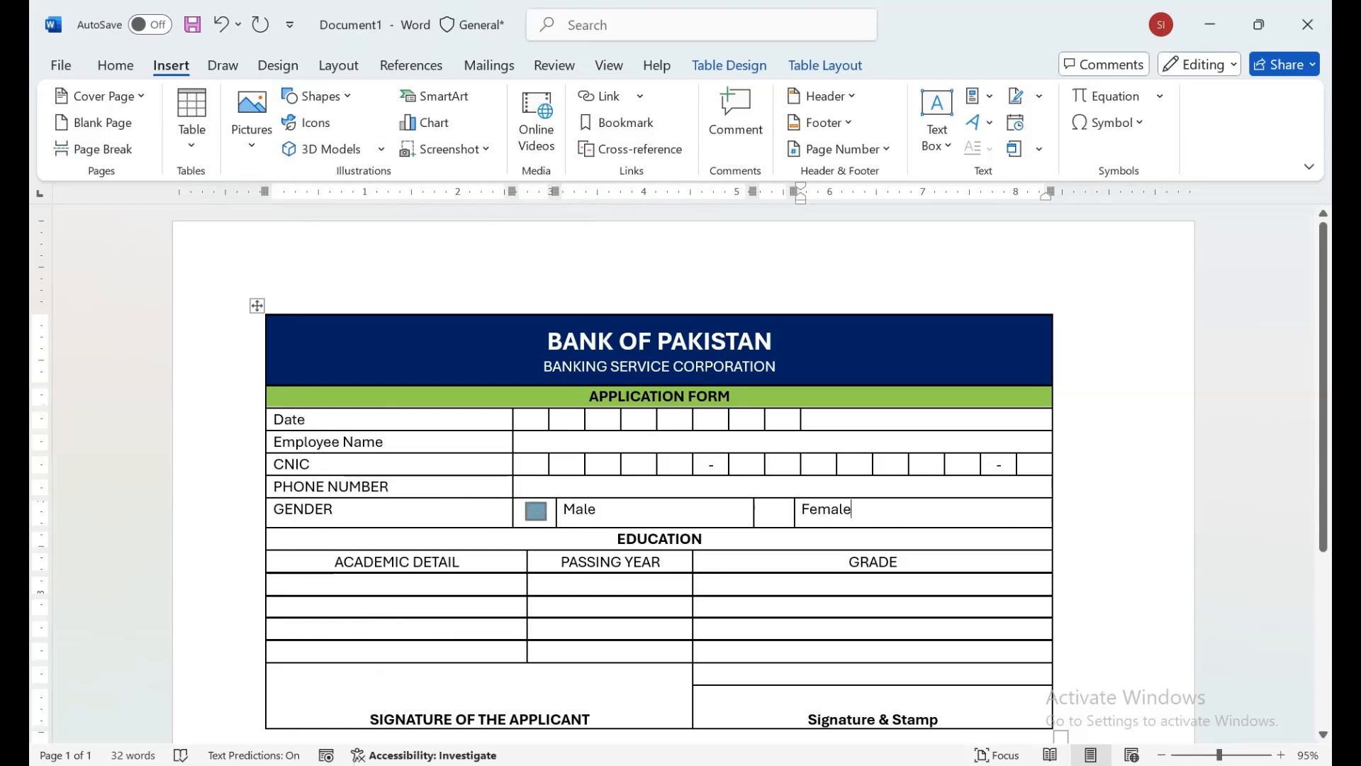
Step: Remove the fill from the rectangle before "Male" and give it a black outline
click(535, 512)
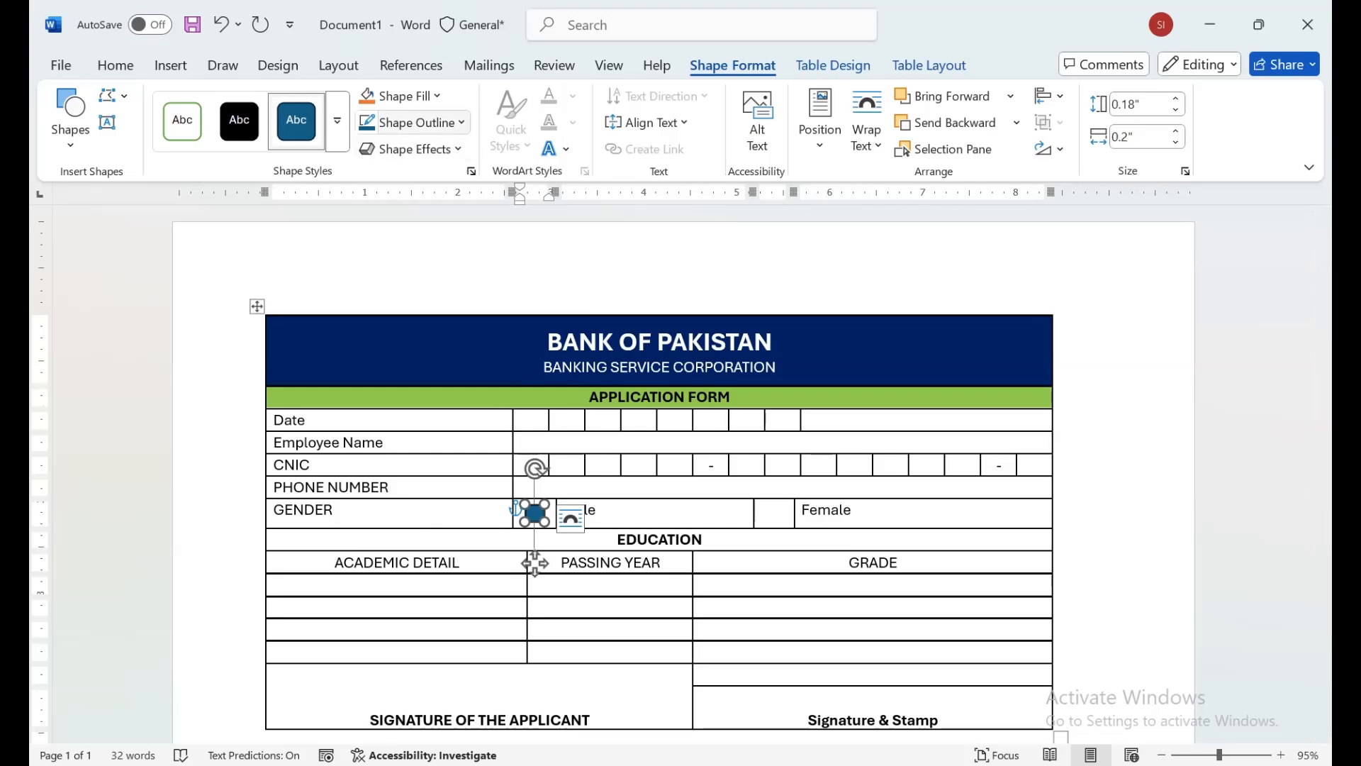
click(414, 121)
key(Escape)
click(402, 96)
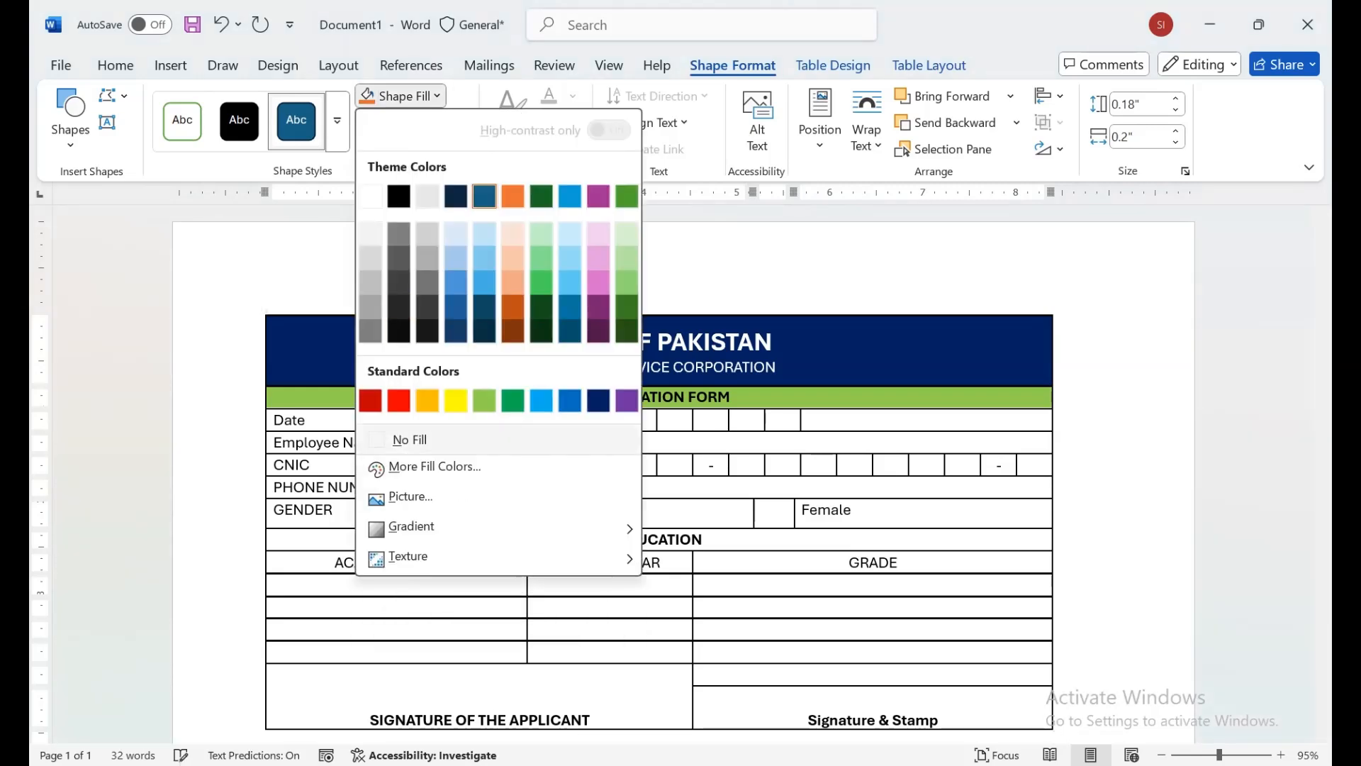
click(422, 437)
click(413, 122)
click(398, 223)
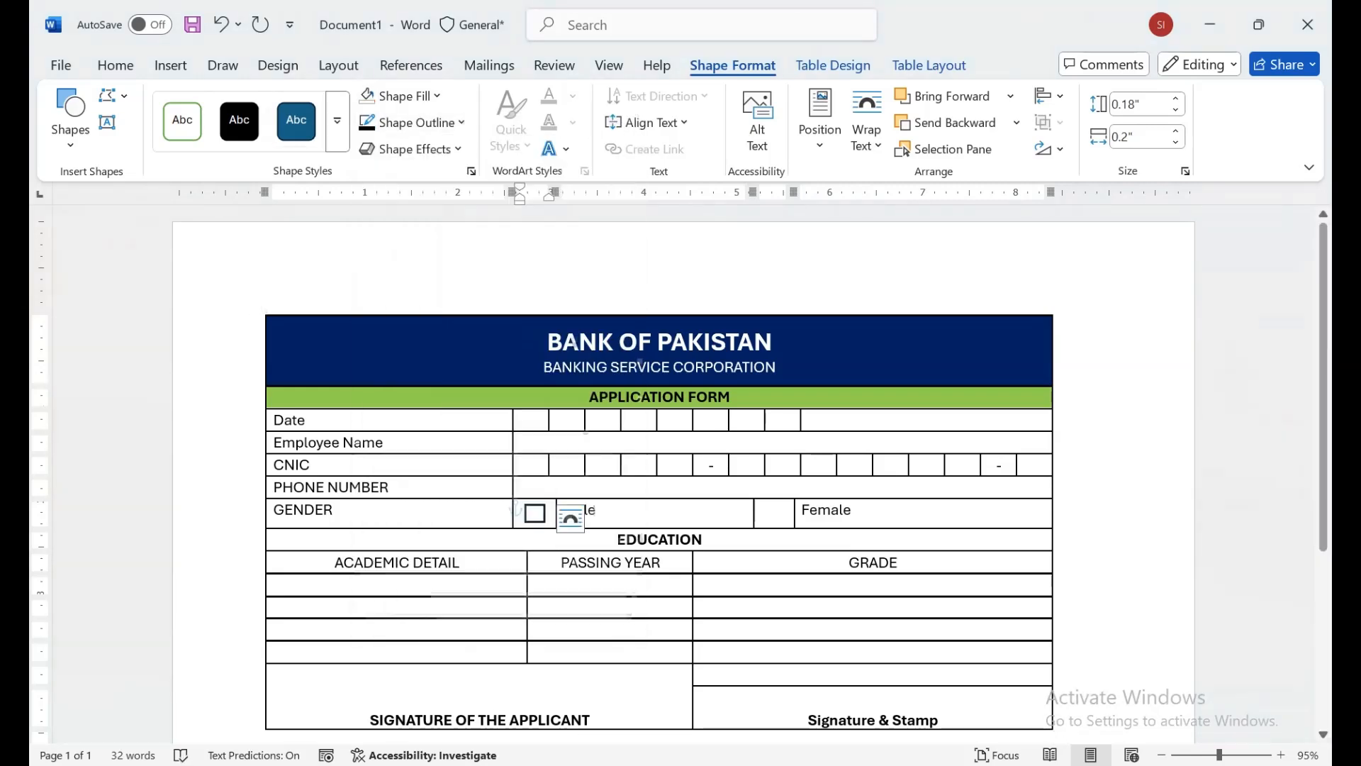
Step: Duplicate the checkbox rectangle into the narrow cell before "Female", level with the first one
drag(535, 564, 774, 564)
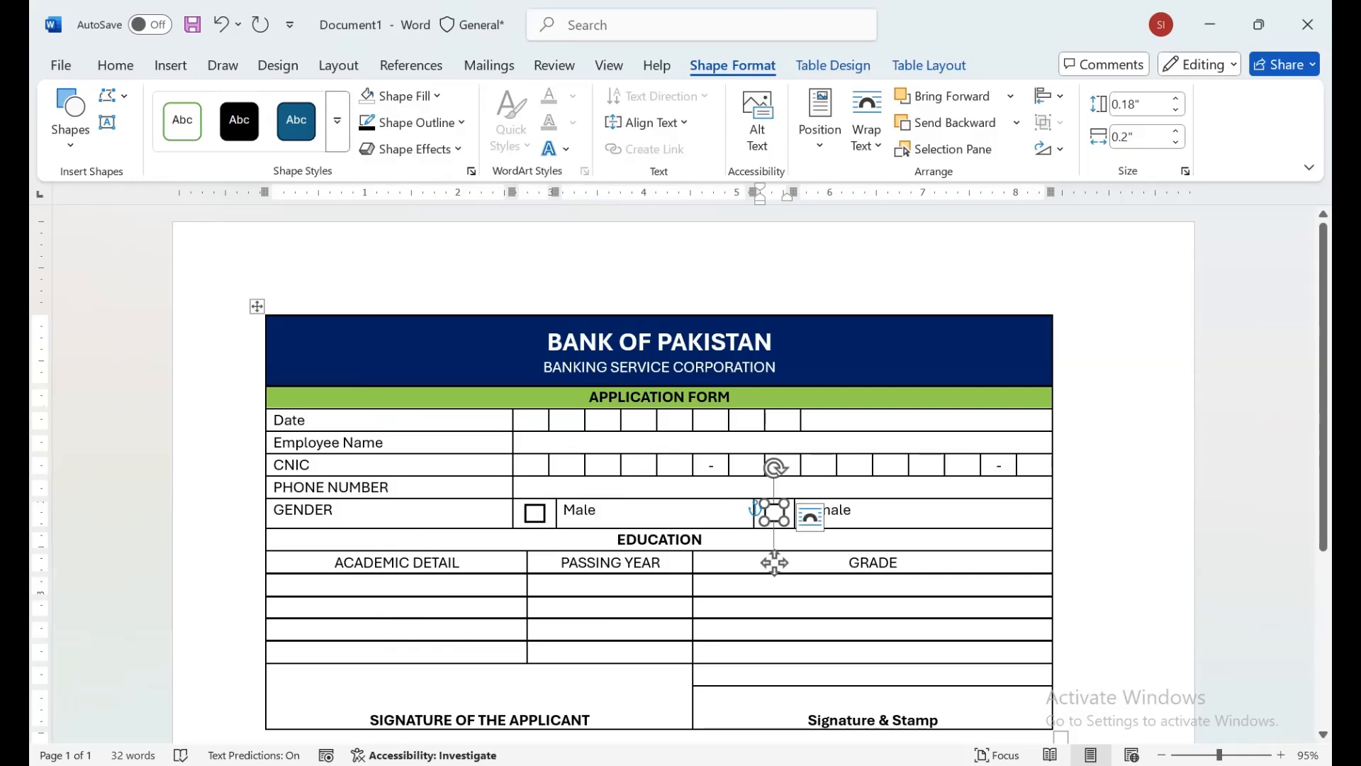
click(536, 585)
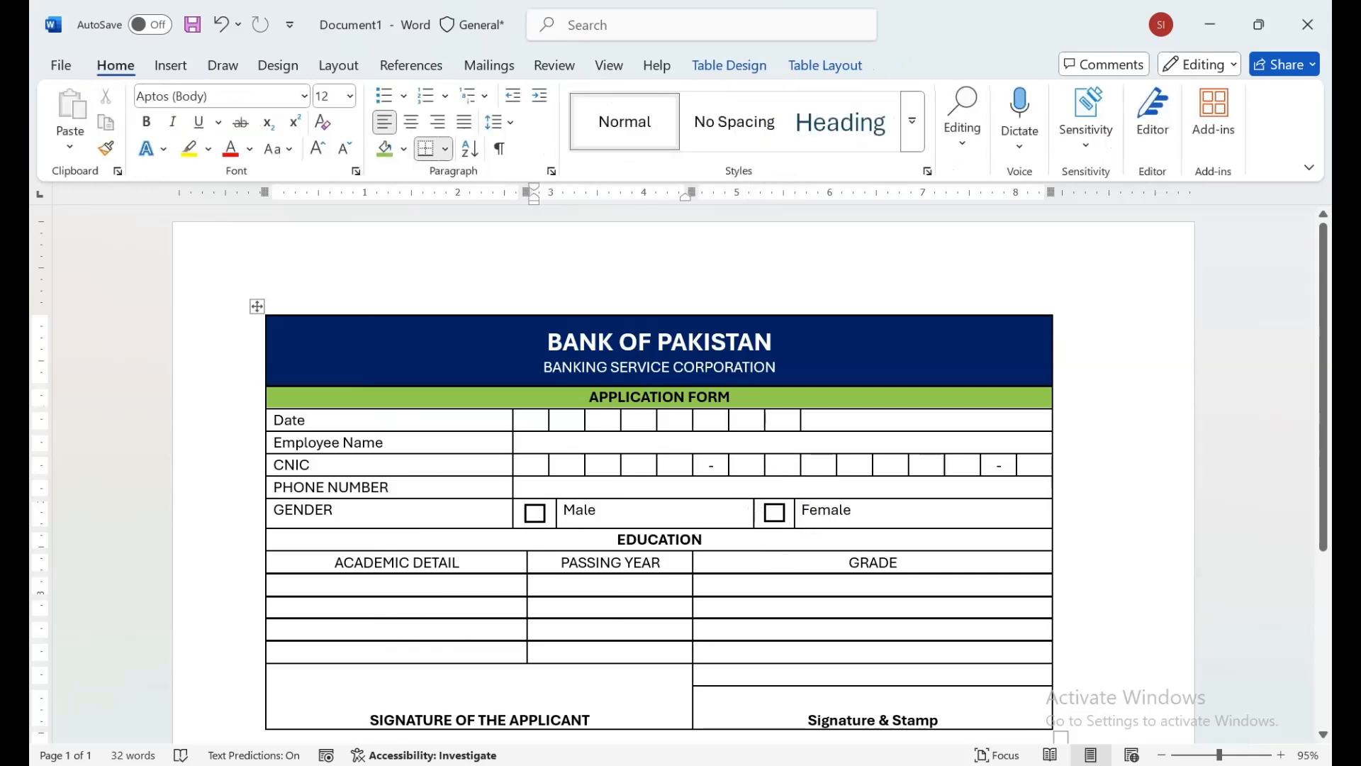
Step: Set the outline weight of both gender checkbox rectangles to 1 pt
click(775, 513)
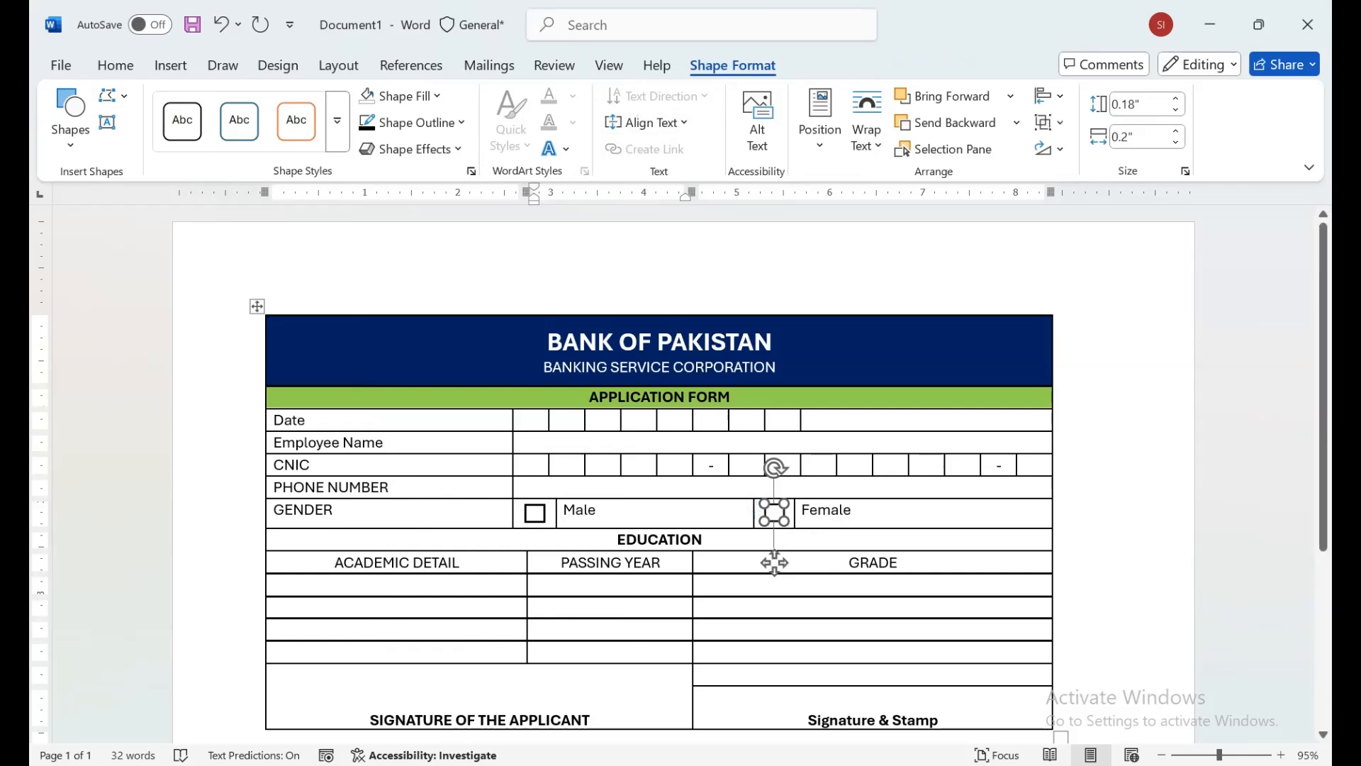
click(413, 121)
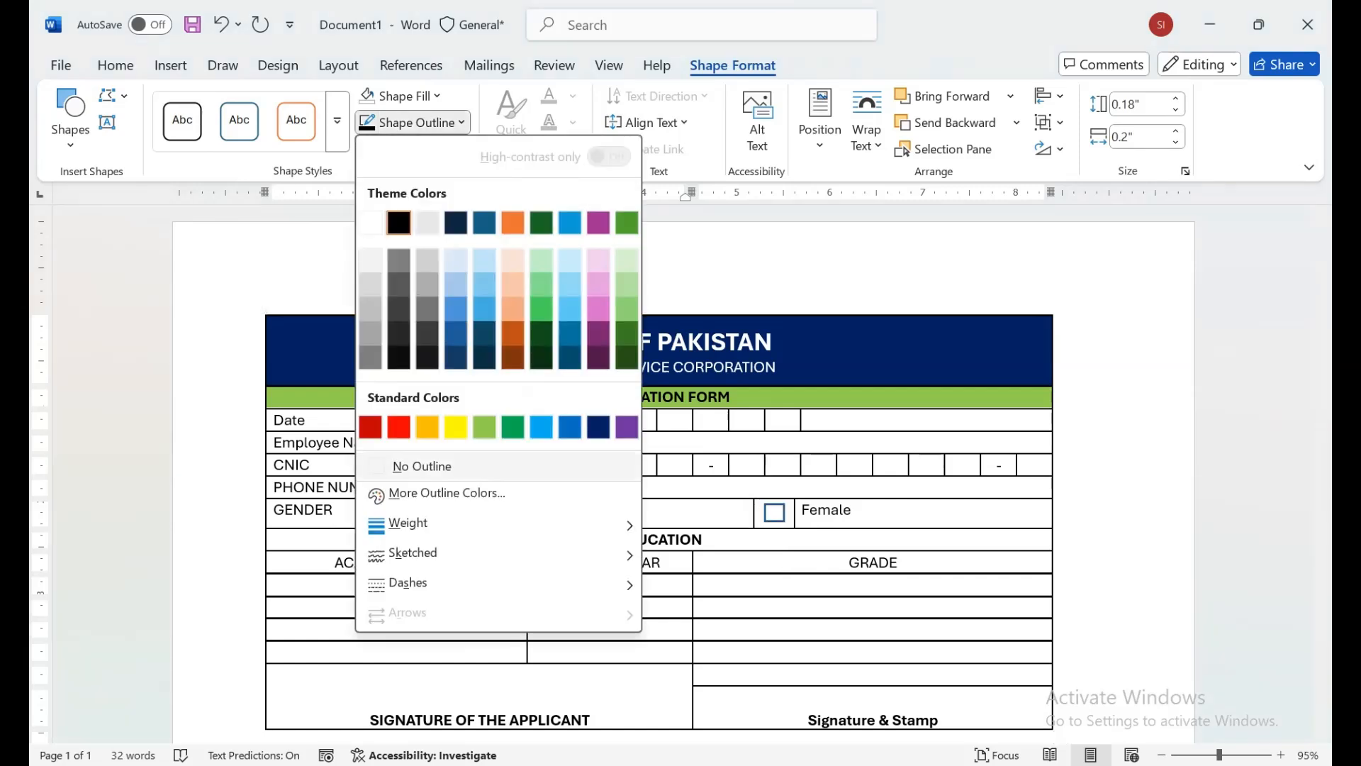
mouse_move(497, 524)
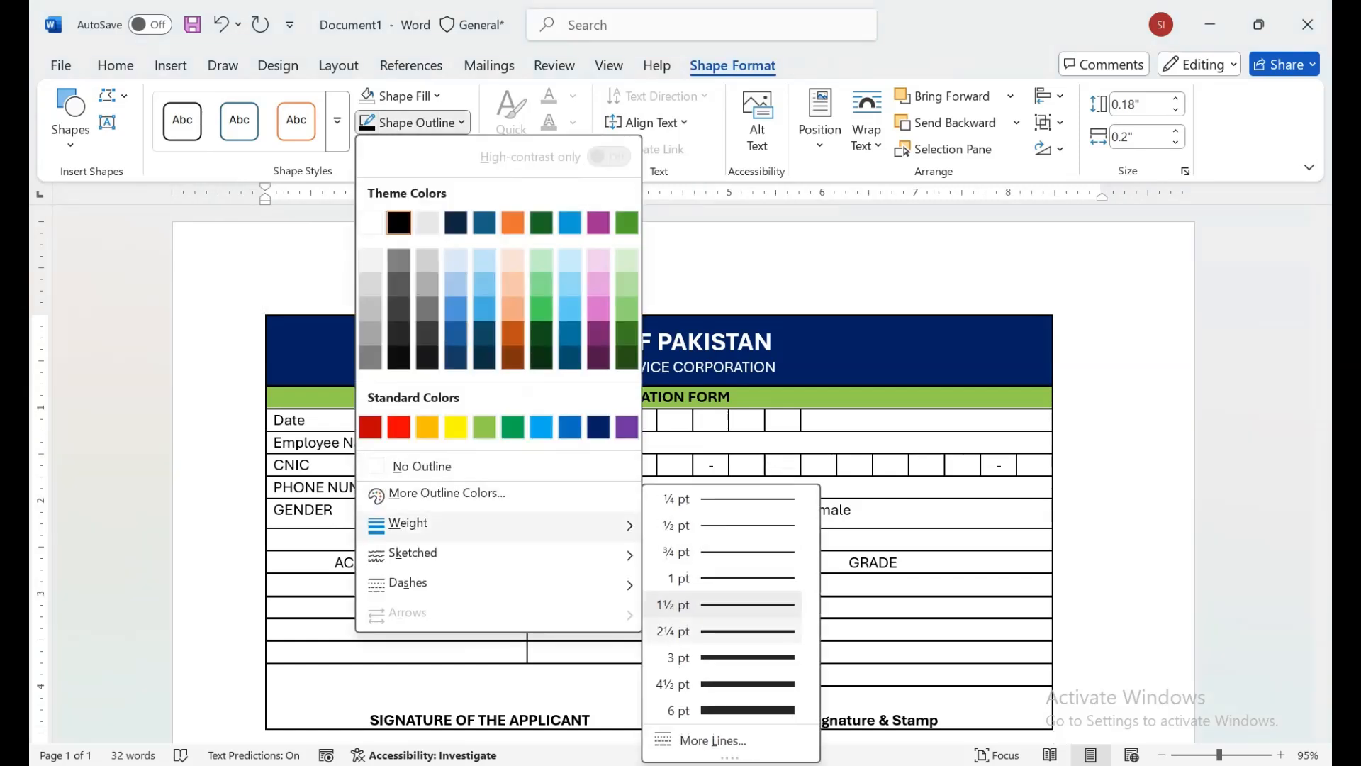
click(774, 557)
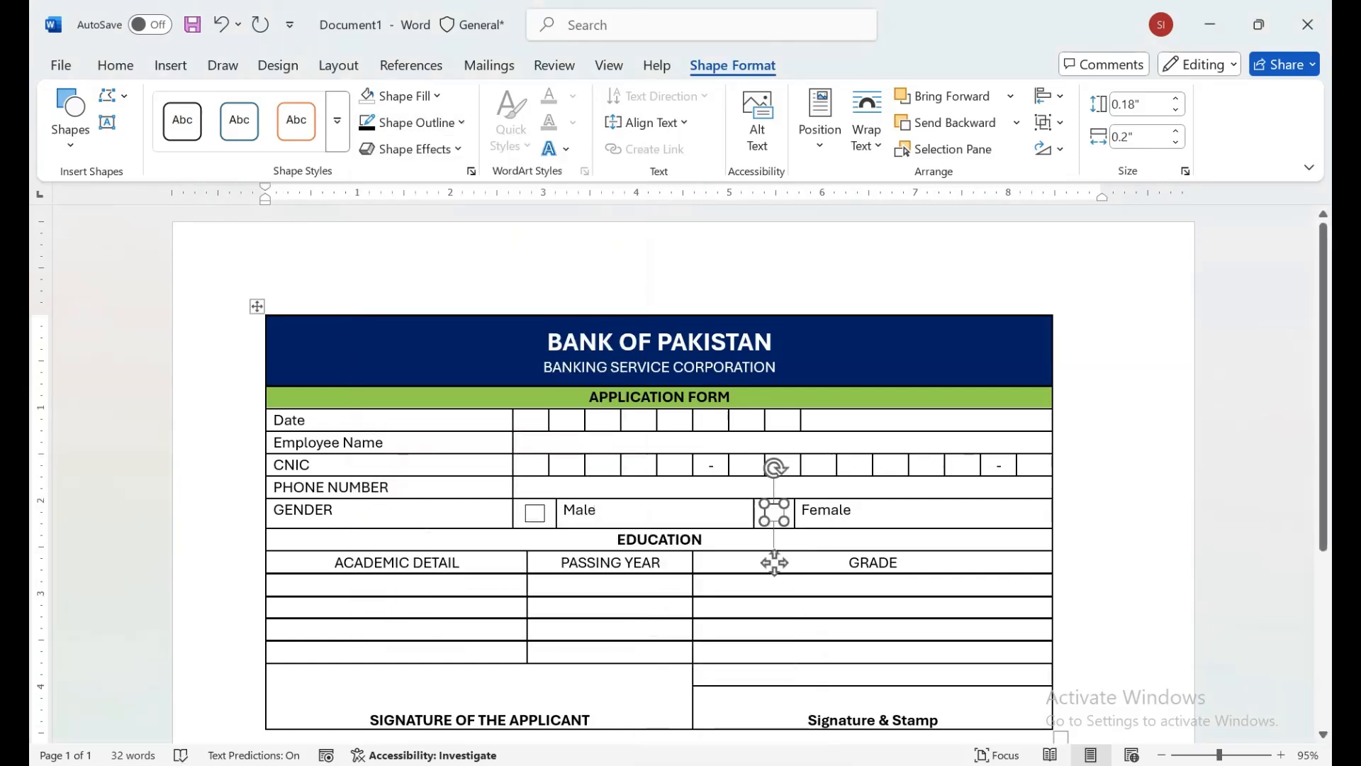
click(413, 122)
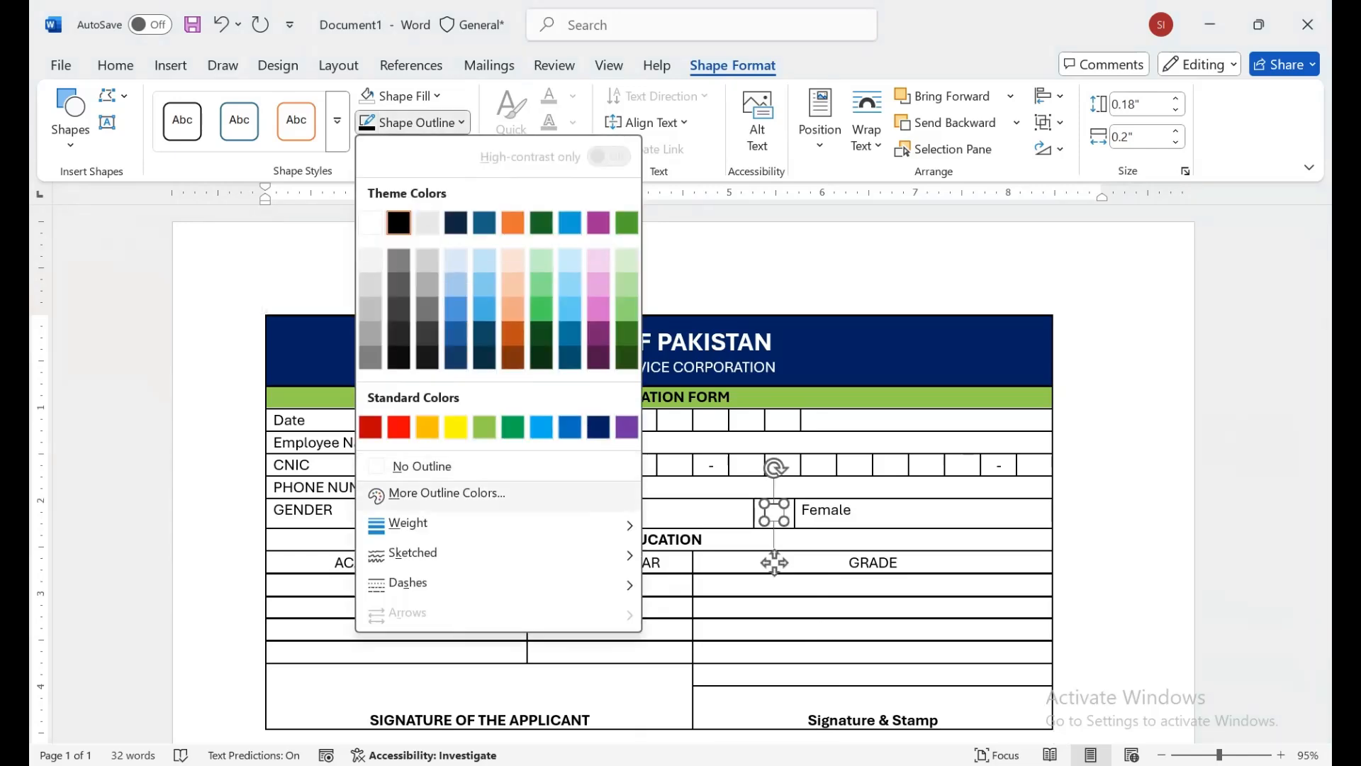
mouse_move(496, 525)
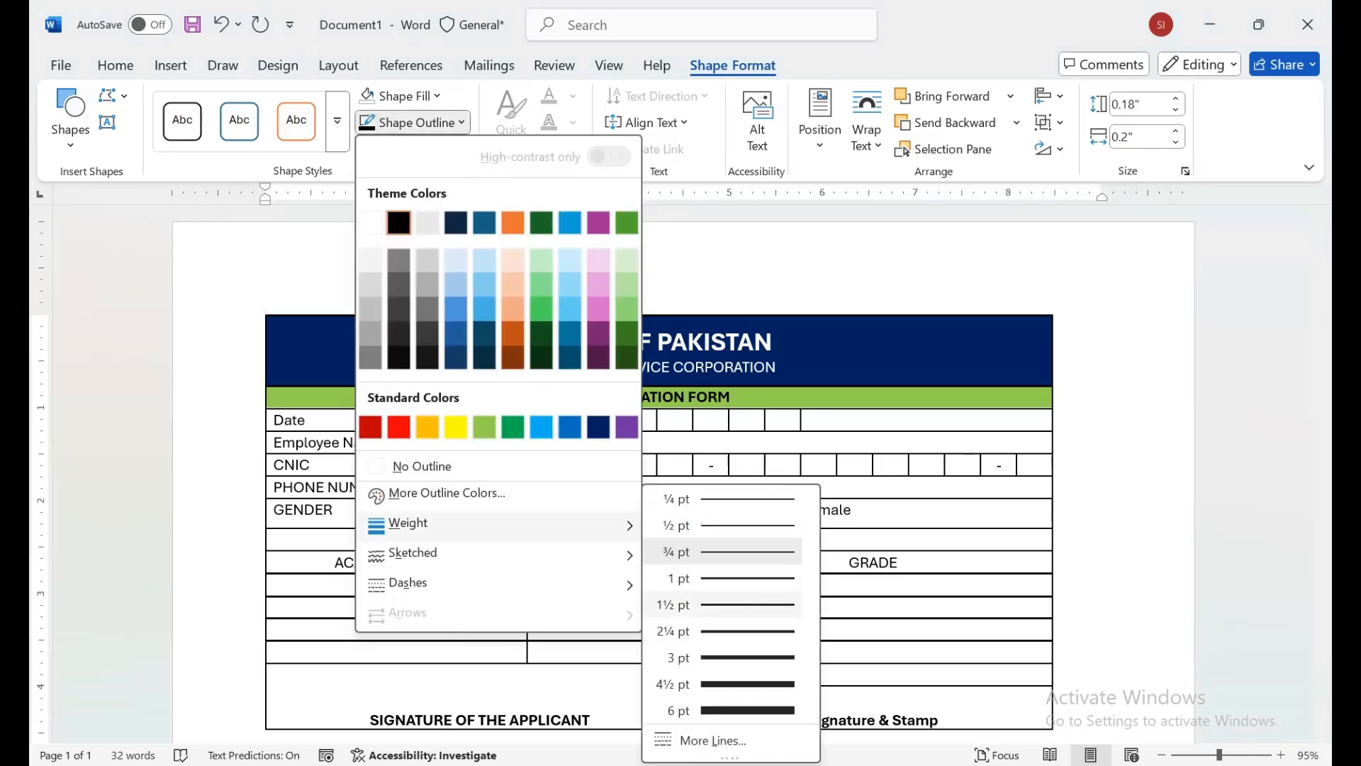
click(774, 570)
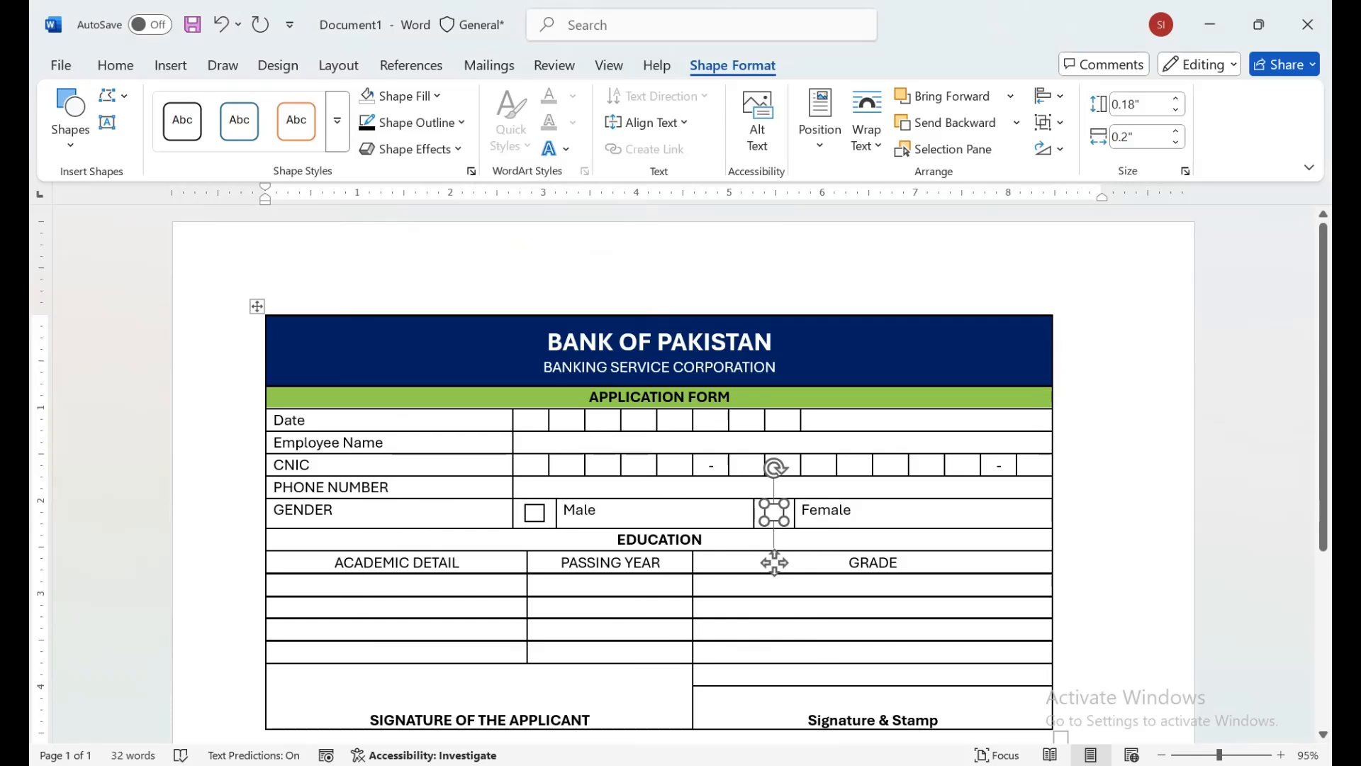
click(859, 511)
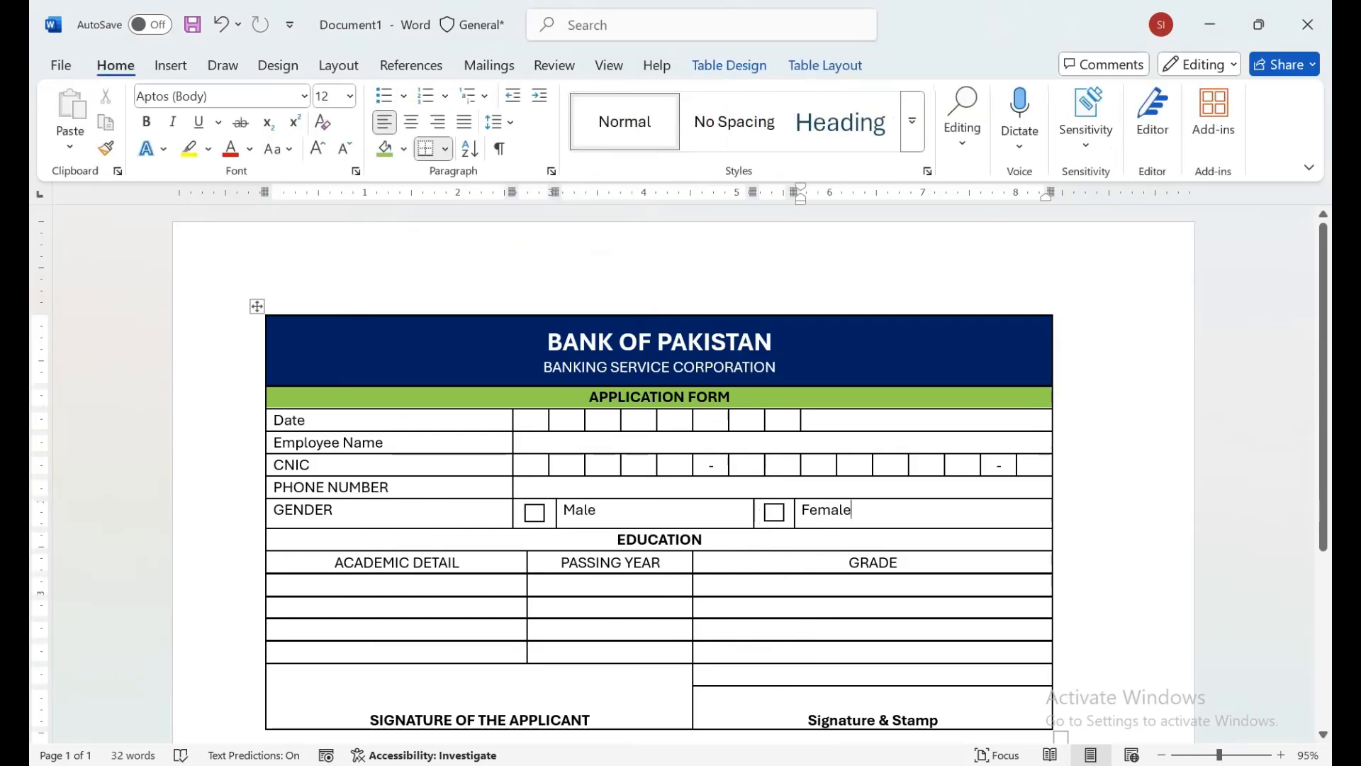
Step: Align the contents of the rows from Date through GENDER to the centre left of their cells
drag(311, 421, 872, 510)
click(825, 65)
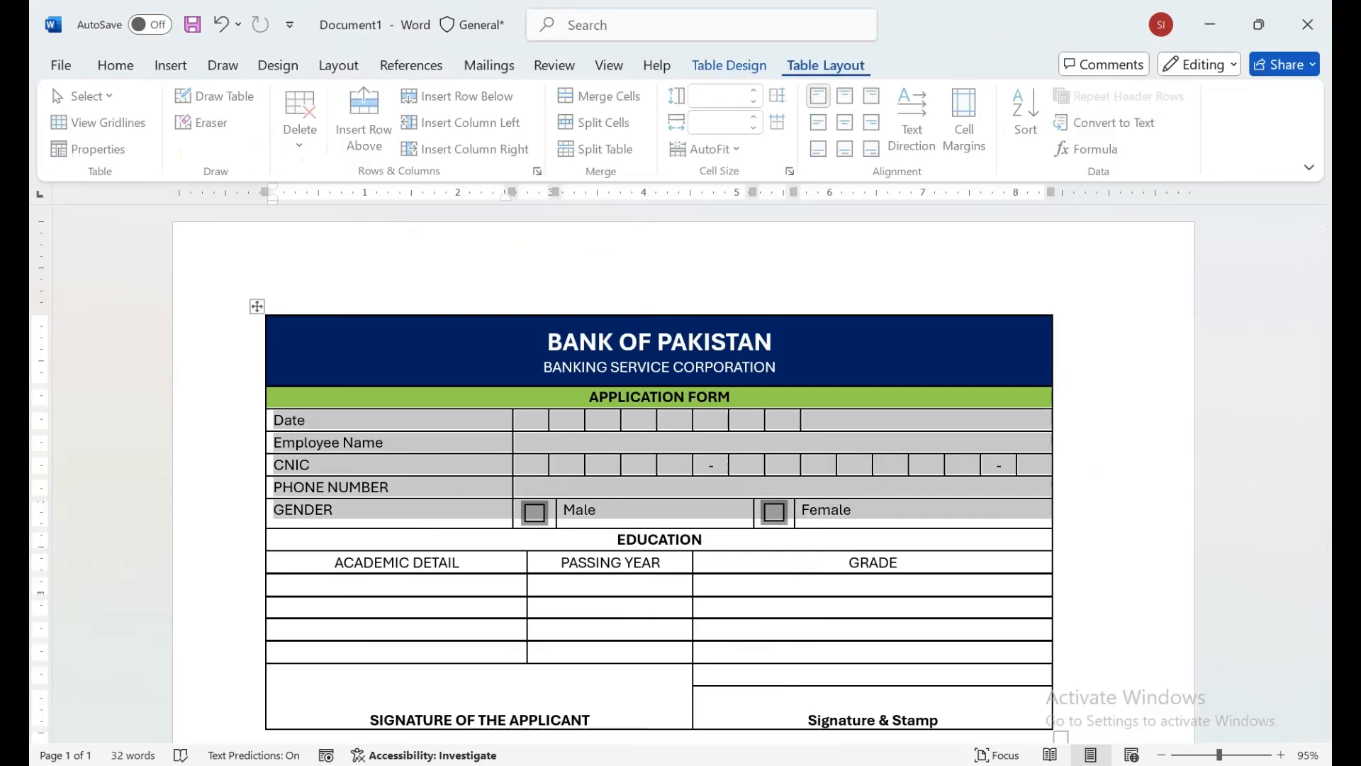
click(820, 122)
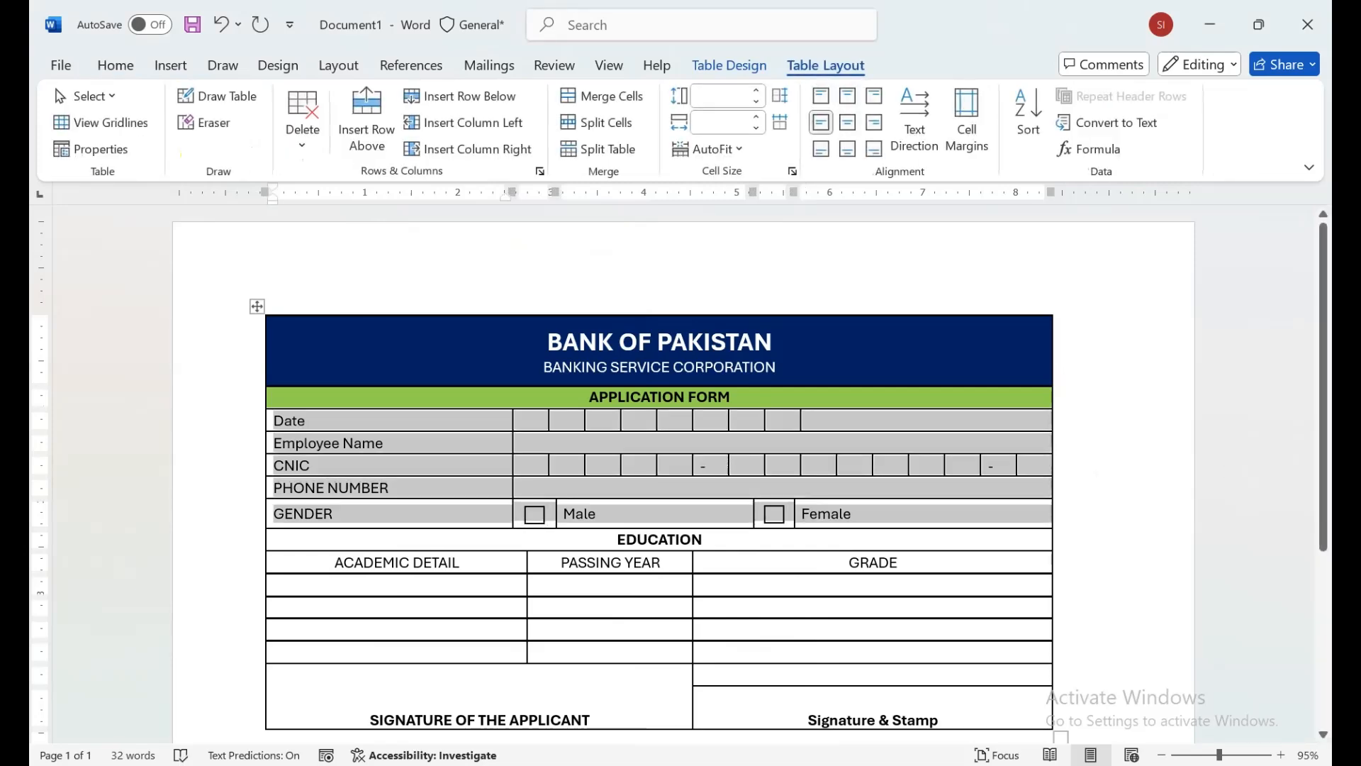
click(310, 465)
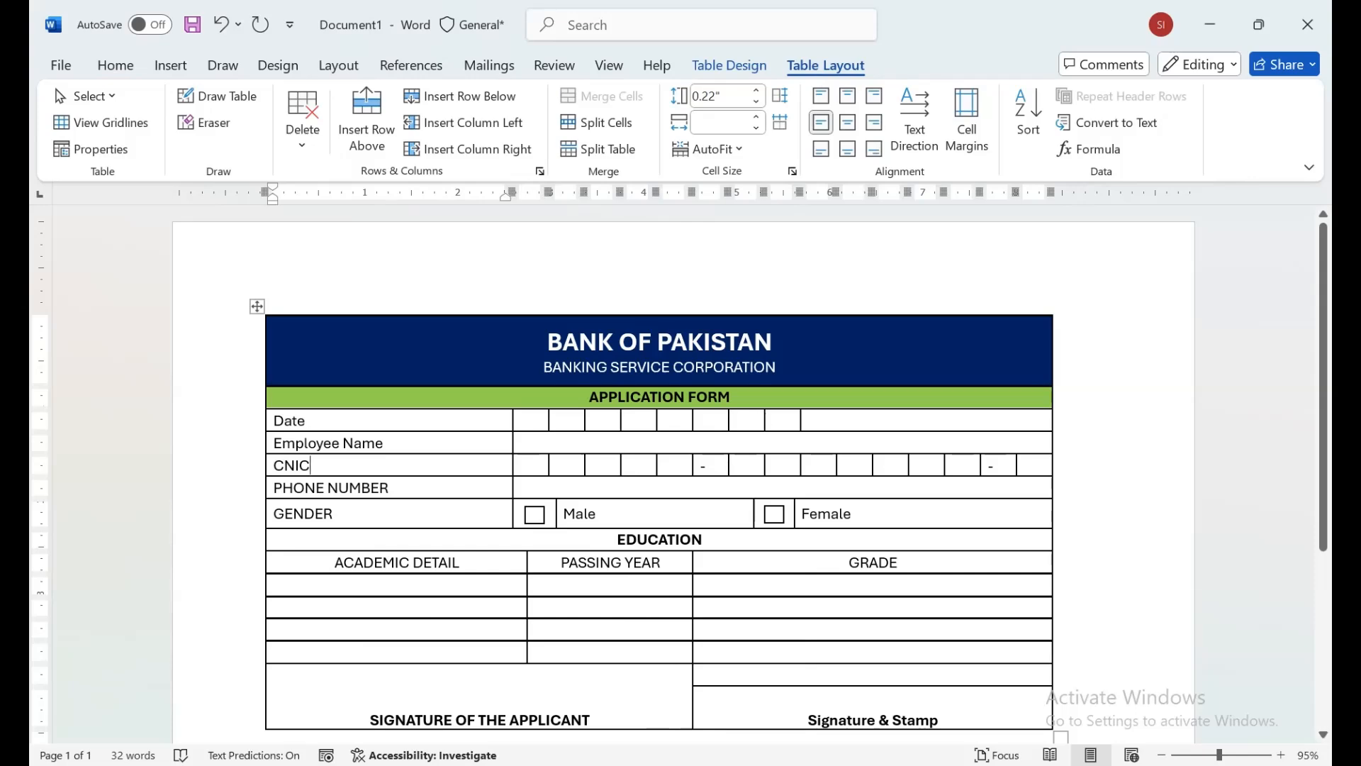